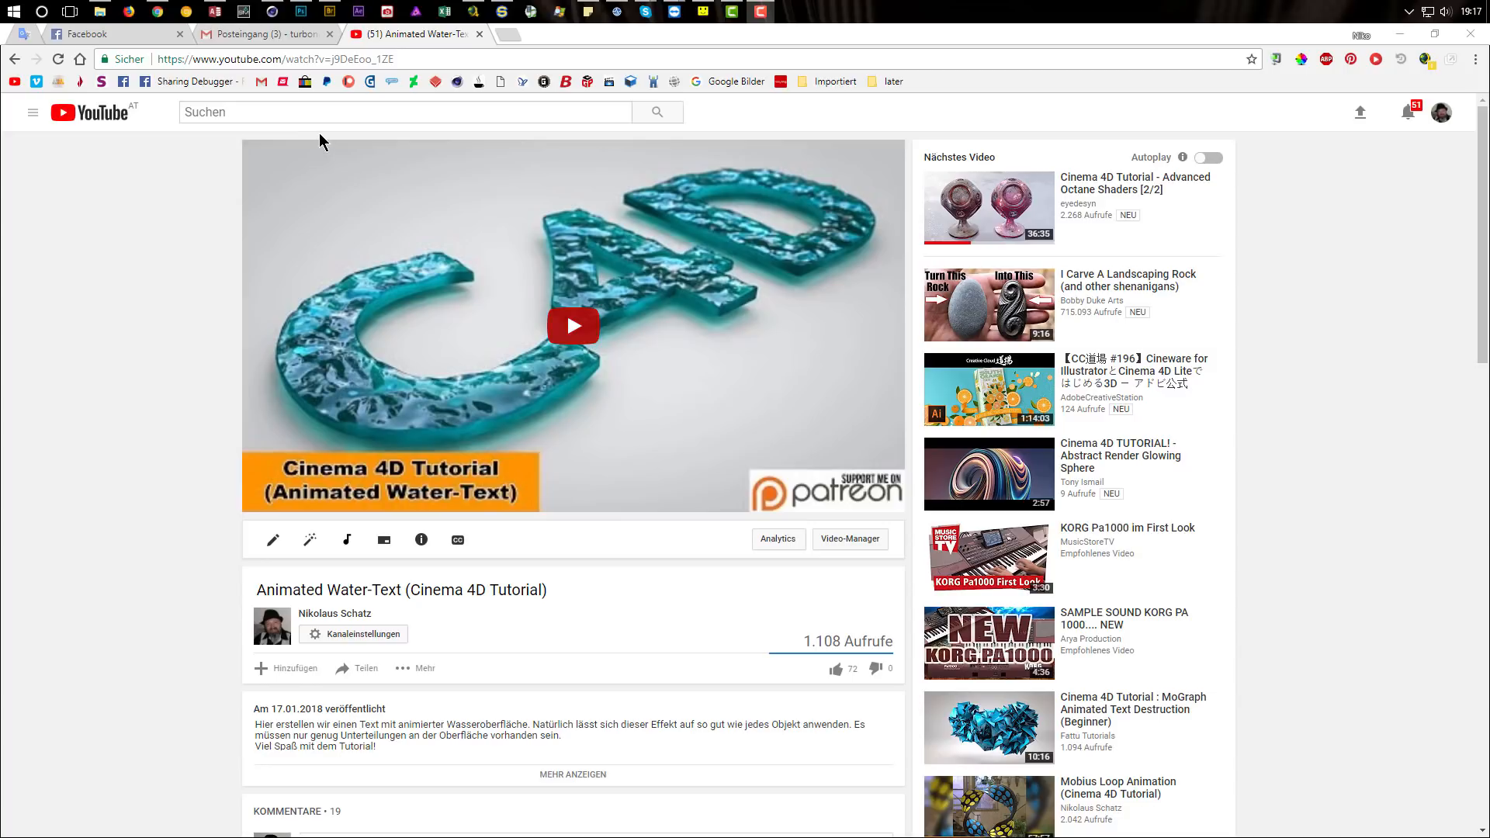
Step: Switch to Cinema 4D, create an Octane diffuse material and open its settings, closing them without changes
click(271, 12)
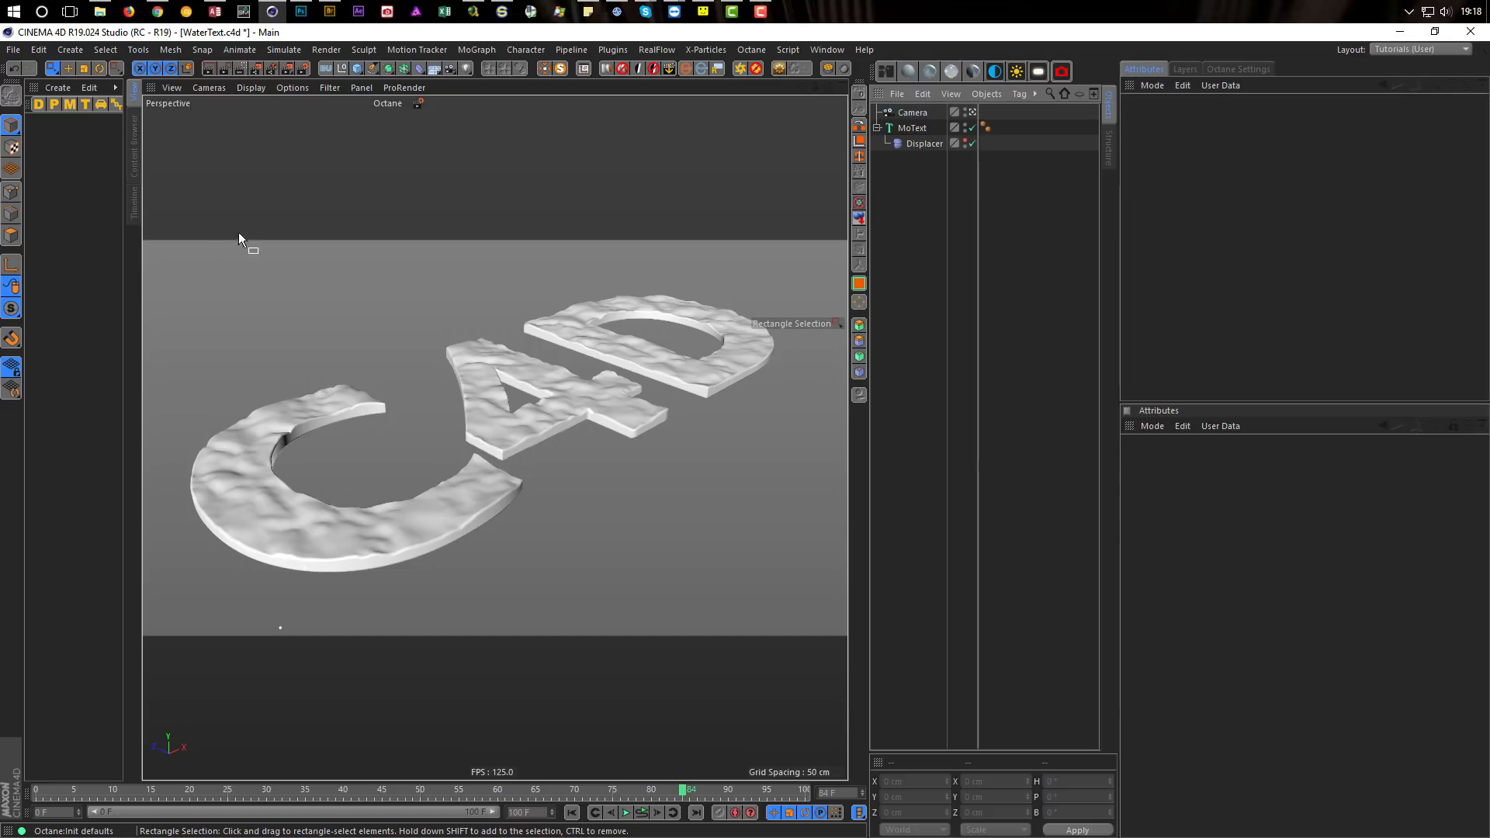
click(912, 75)
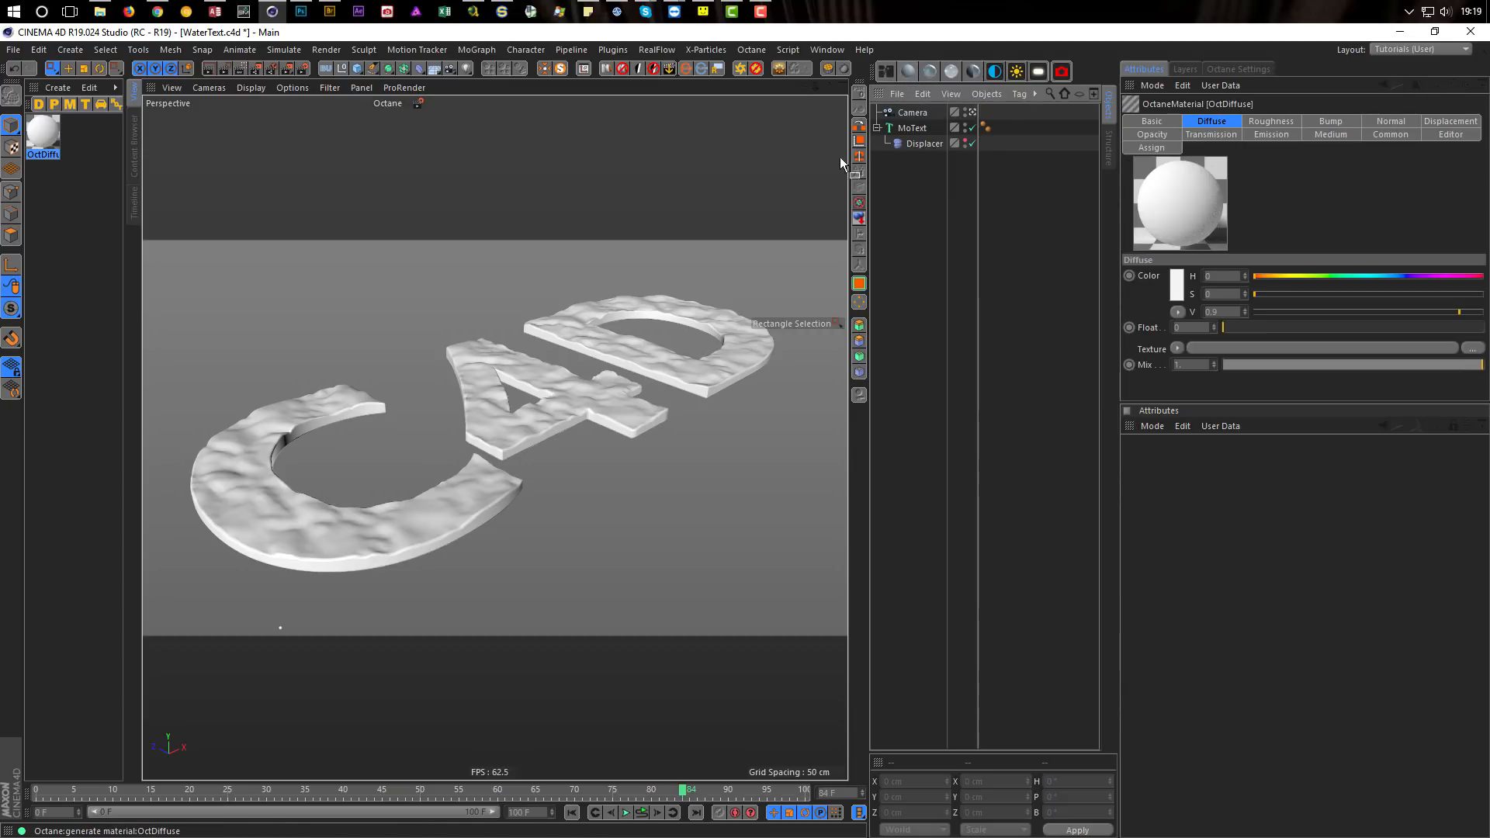
double_click(43, 134)
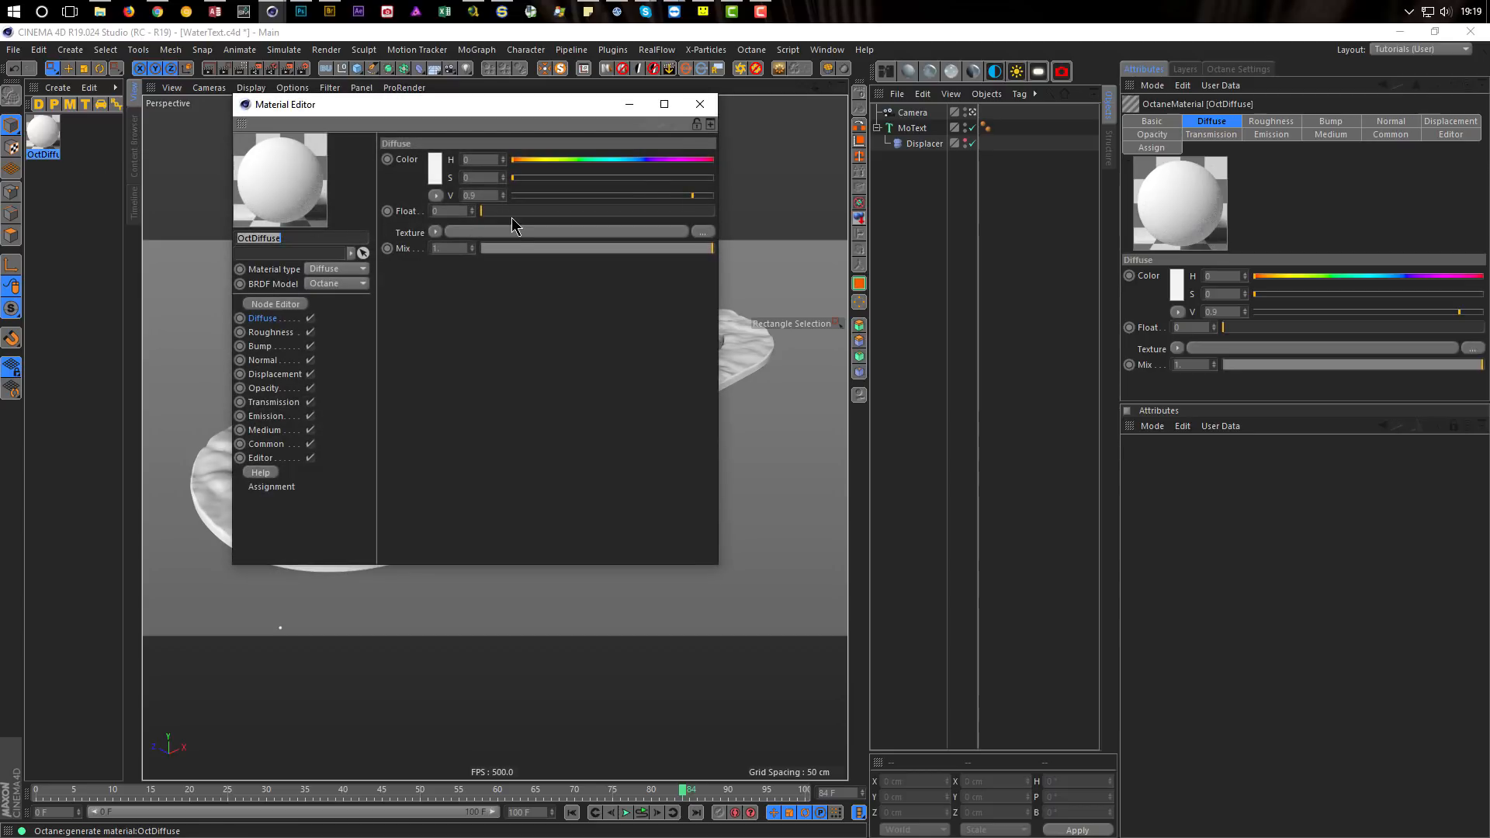
click(700, 104)
Step: Duplicate the OctDiffuse material and make the copy red by raising its diffuse colour saturation to 1
ctrl+drag(59, 144, 94, 138)
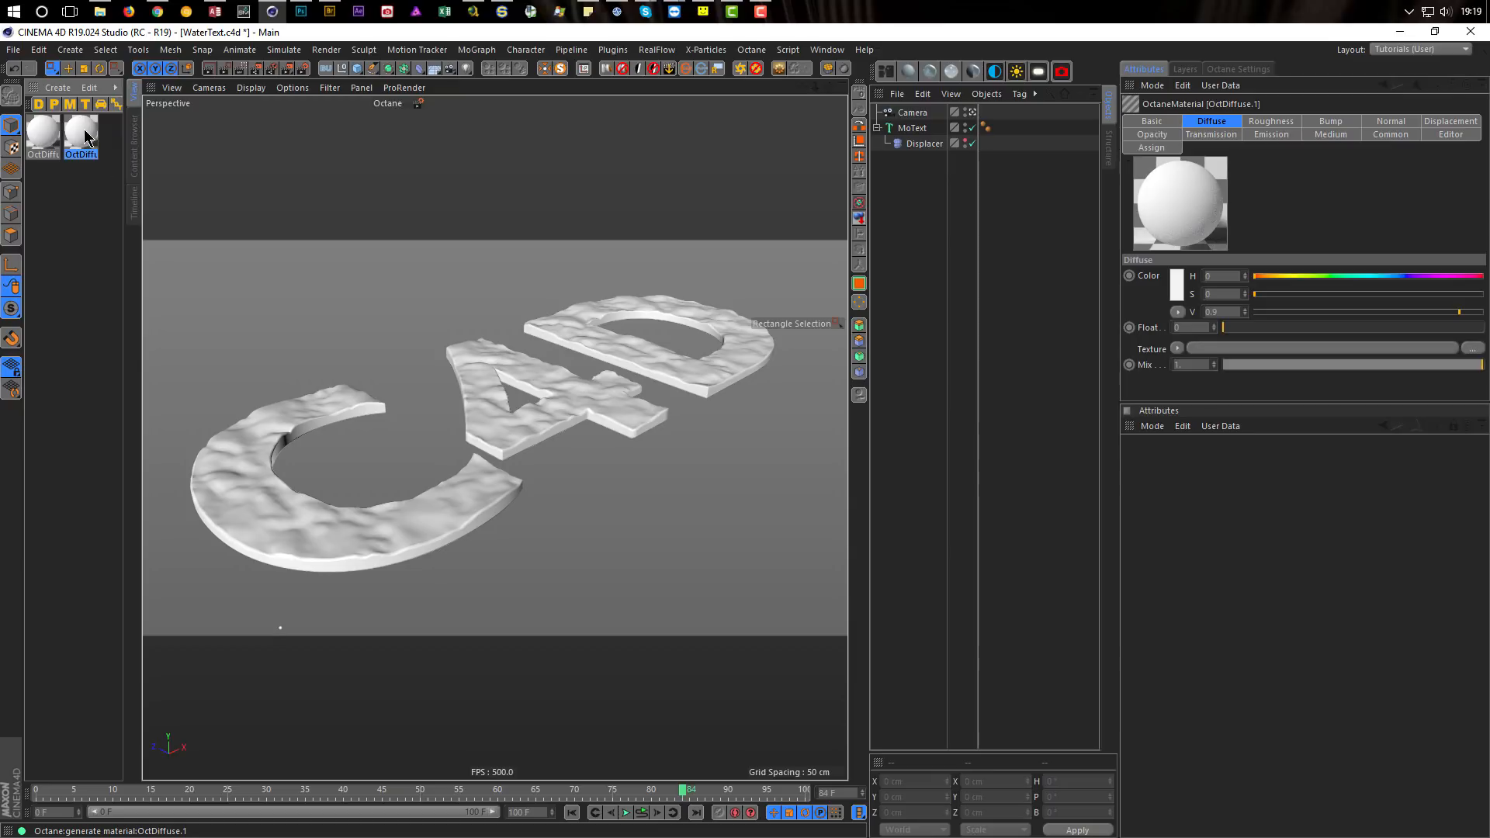
double_click(85, 135)
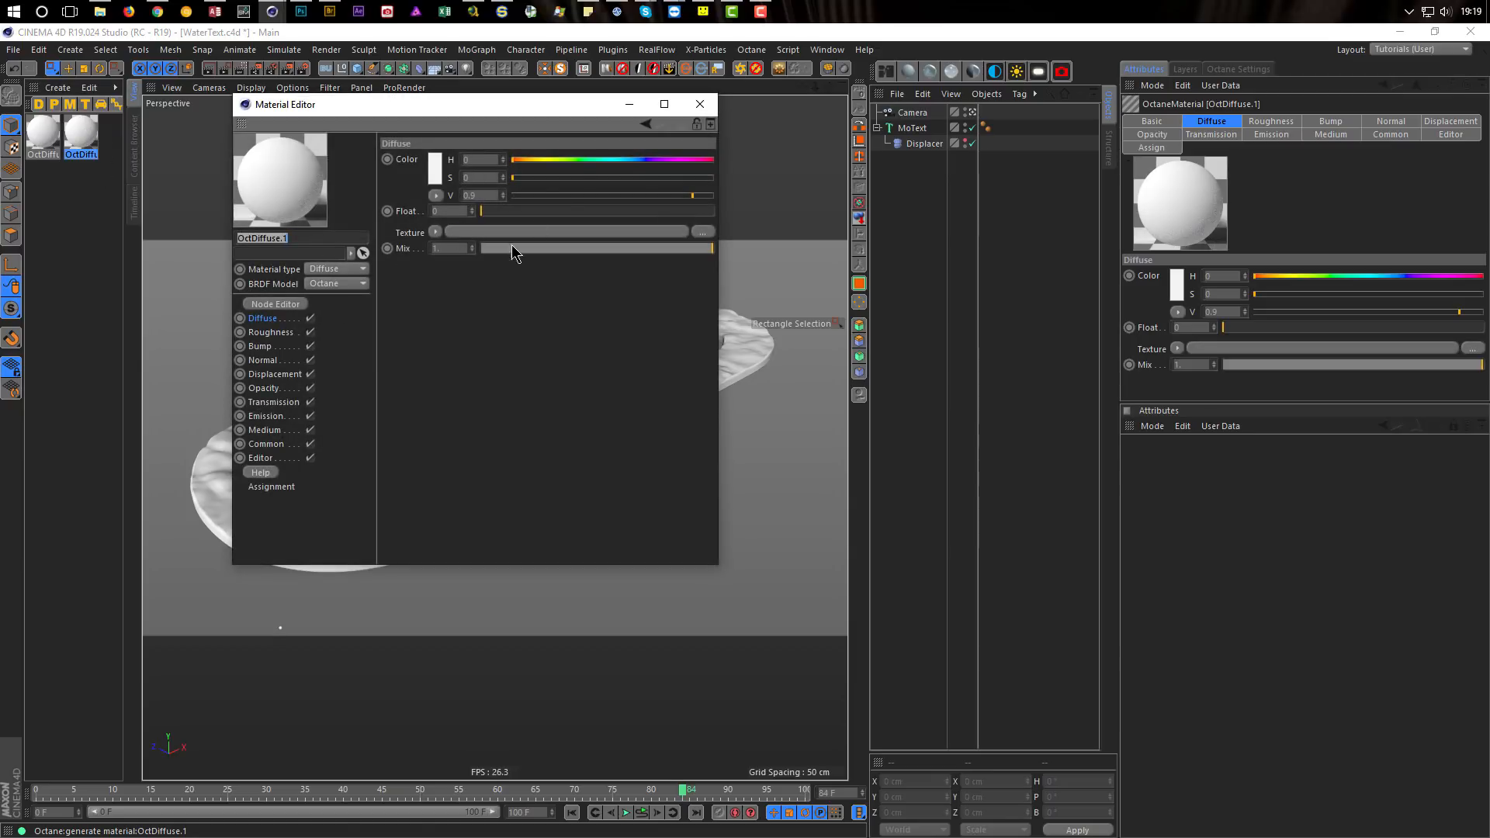
drag(642, 178, 714, 178)
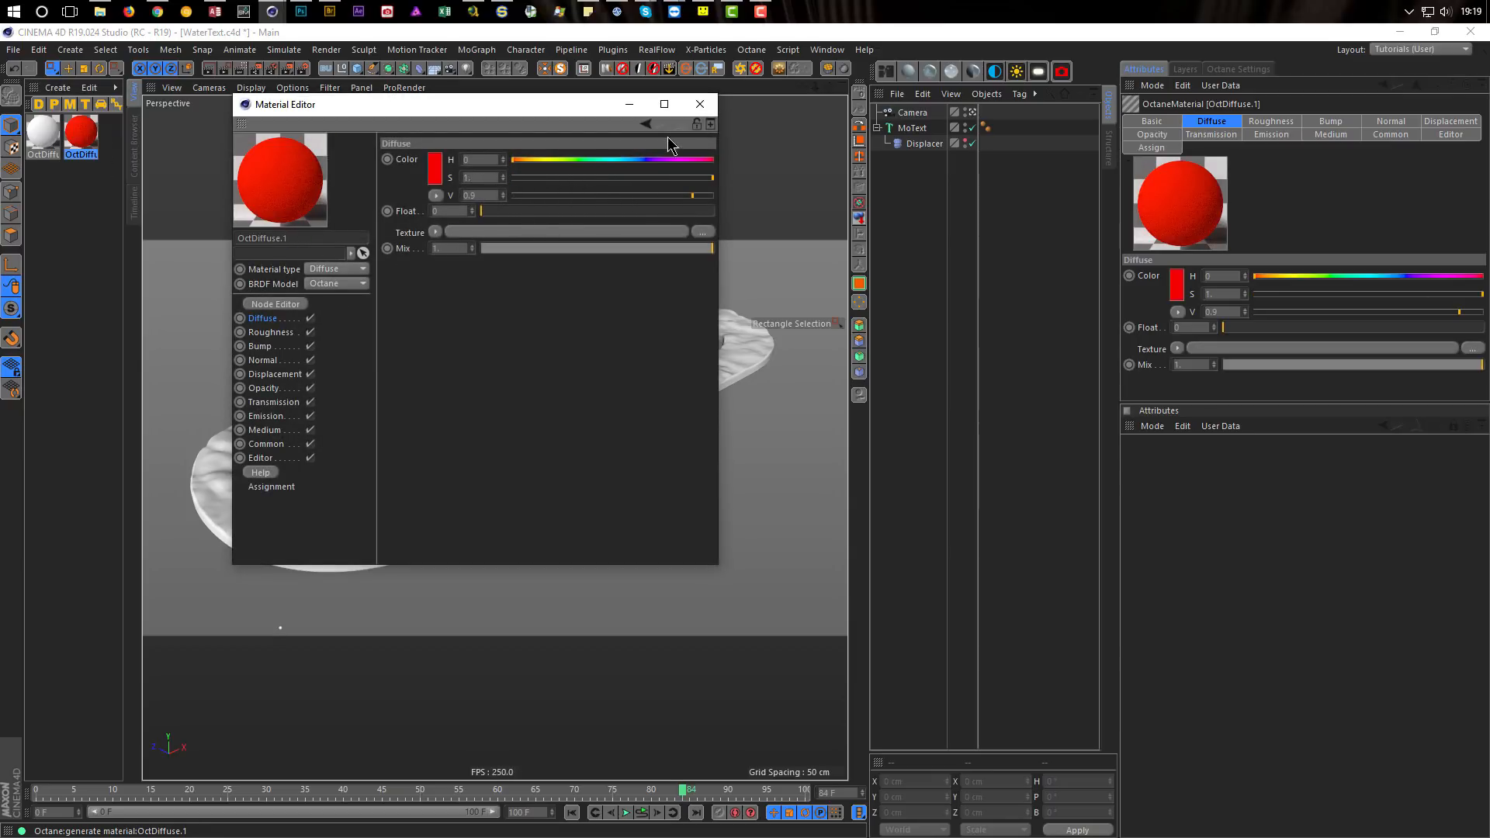
click(700, 104)
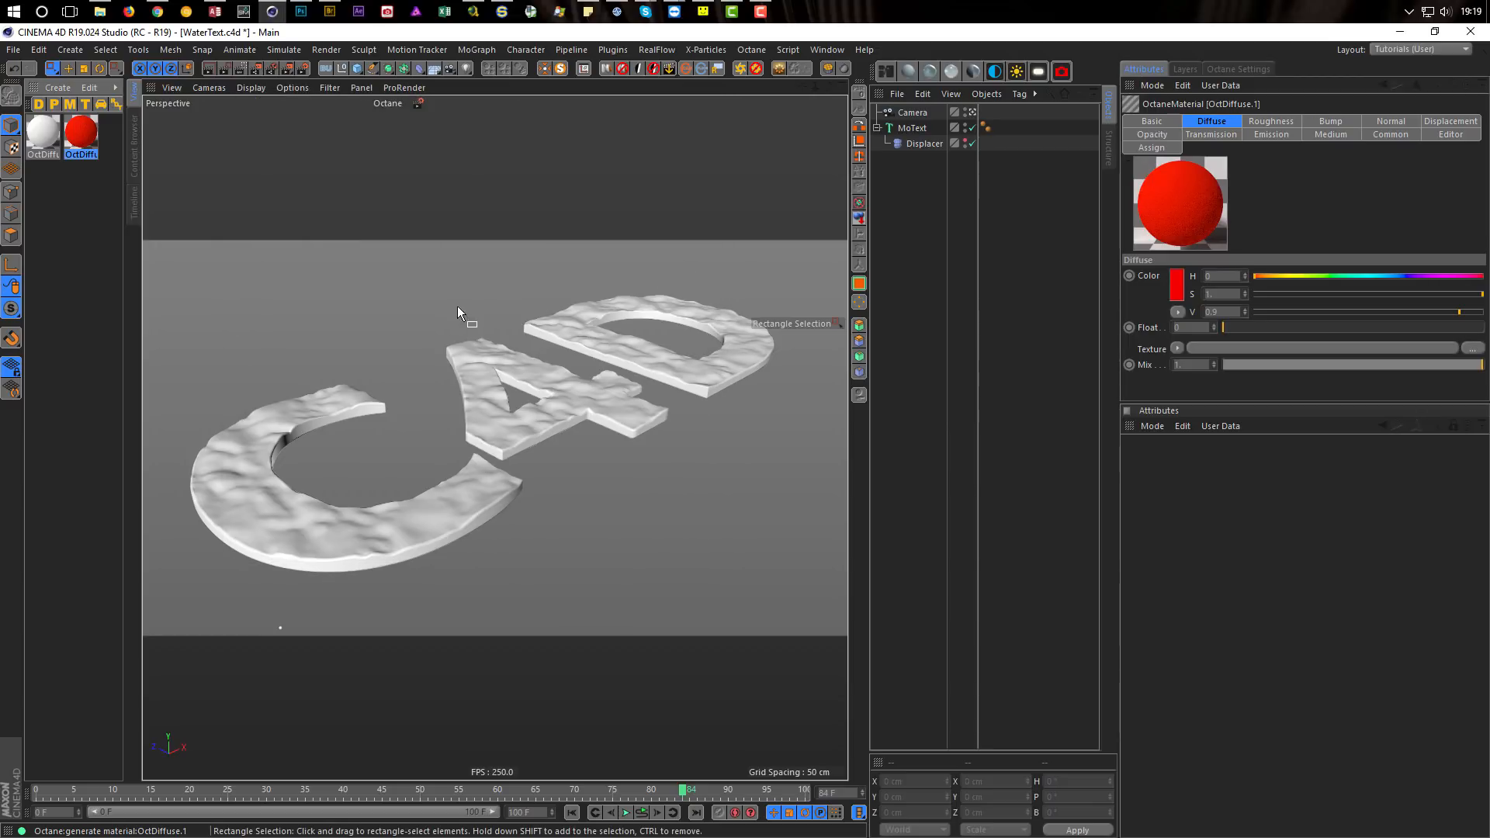
Step: Assign first the white and then the red diffuse material to the MoText object
drag(45, 138, 904, 128)
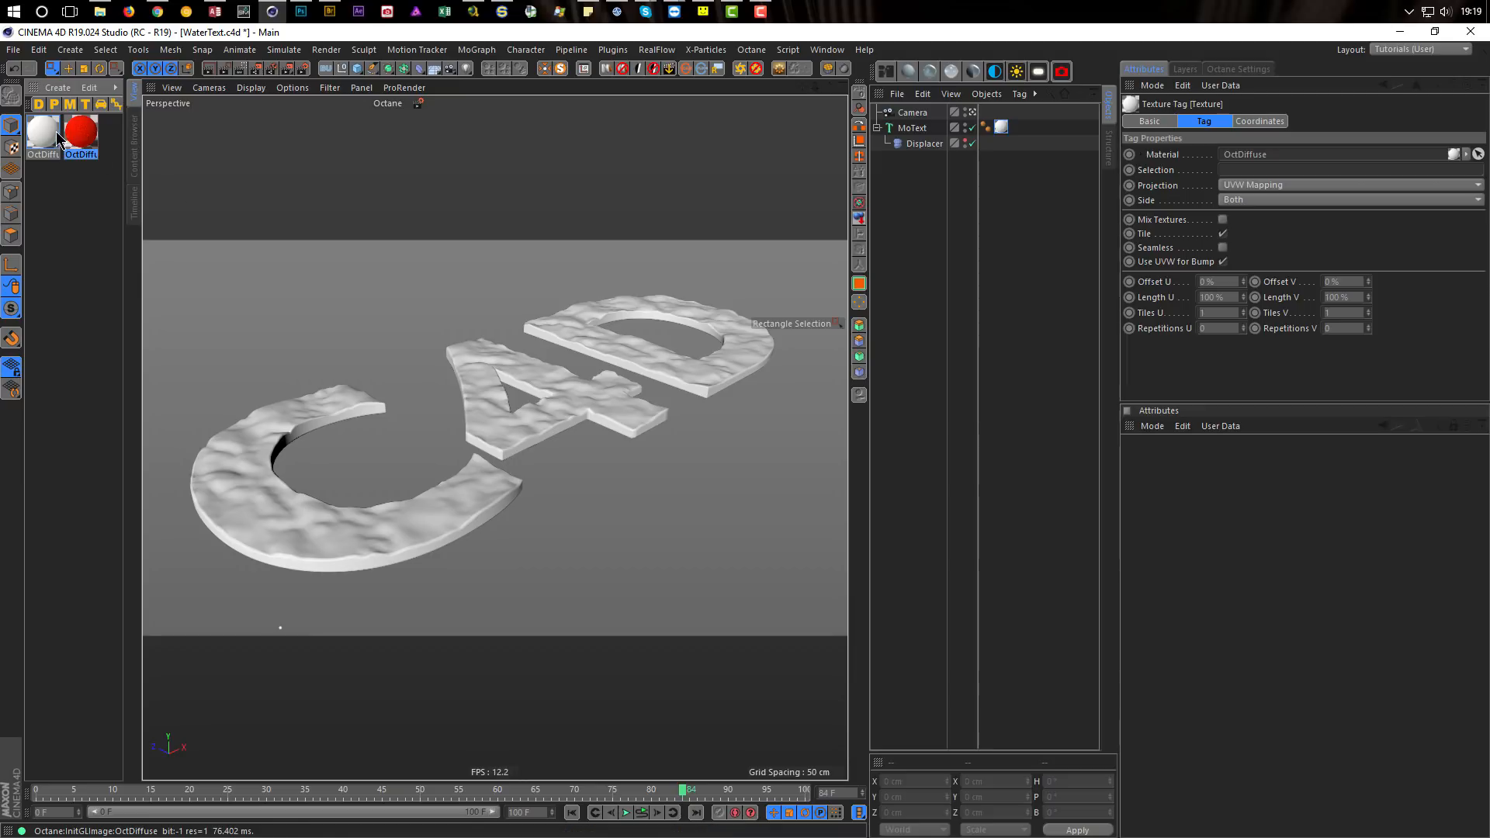
drag(84, 140, 914, 130)
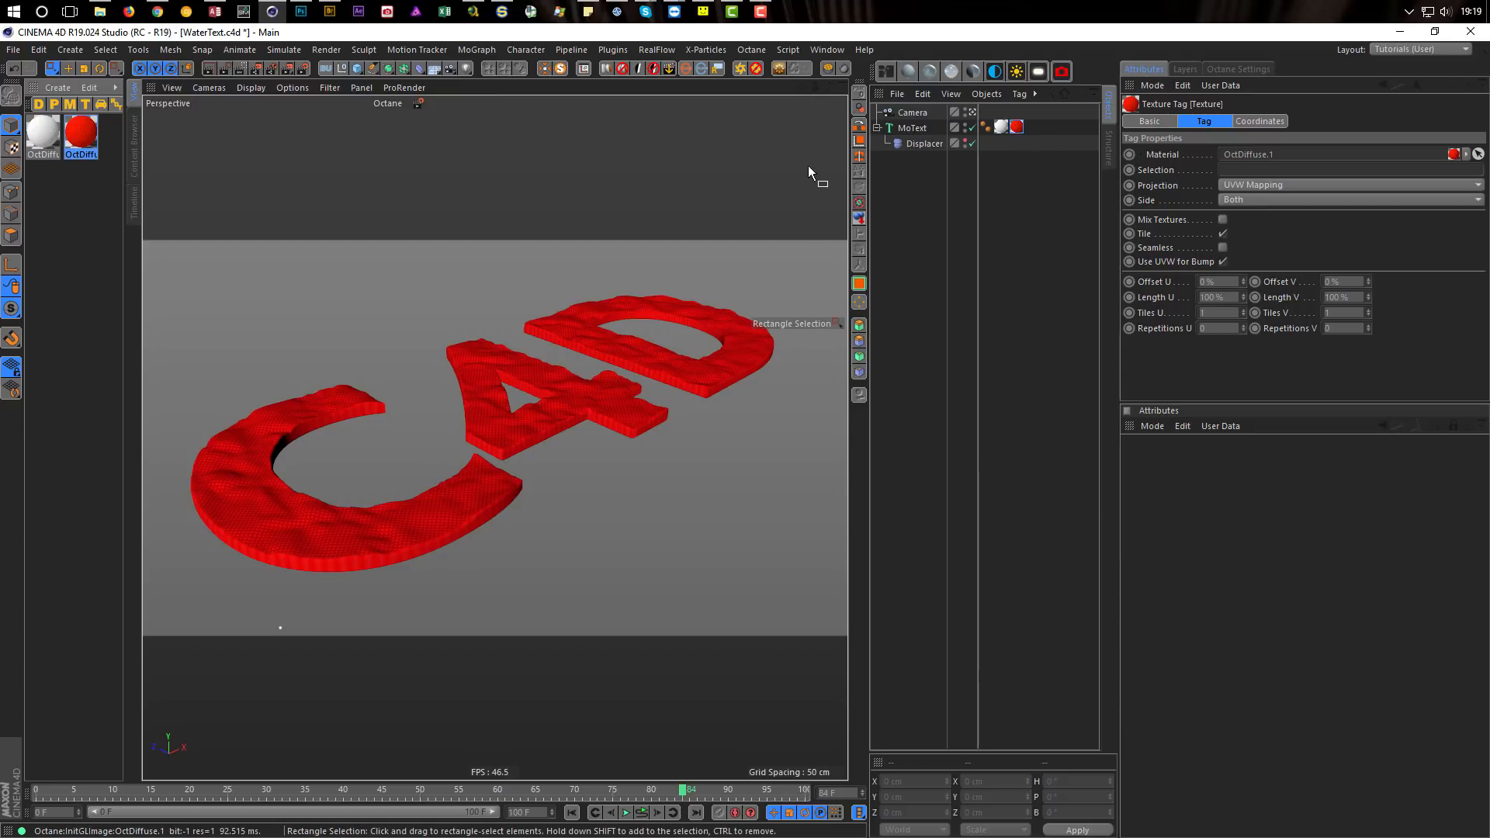
Step: Open the white material in the Octane Node Editor and position its node in the graph
click(47, 143)
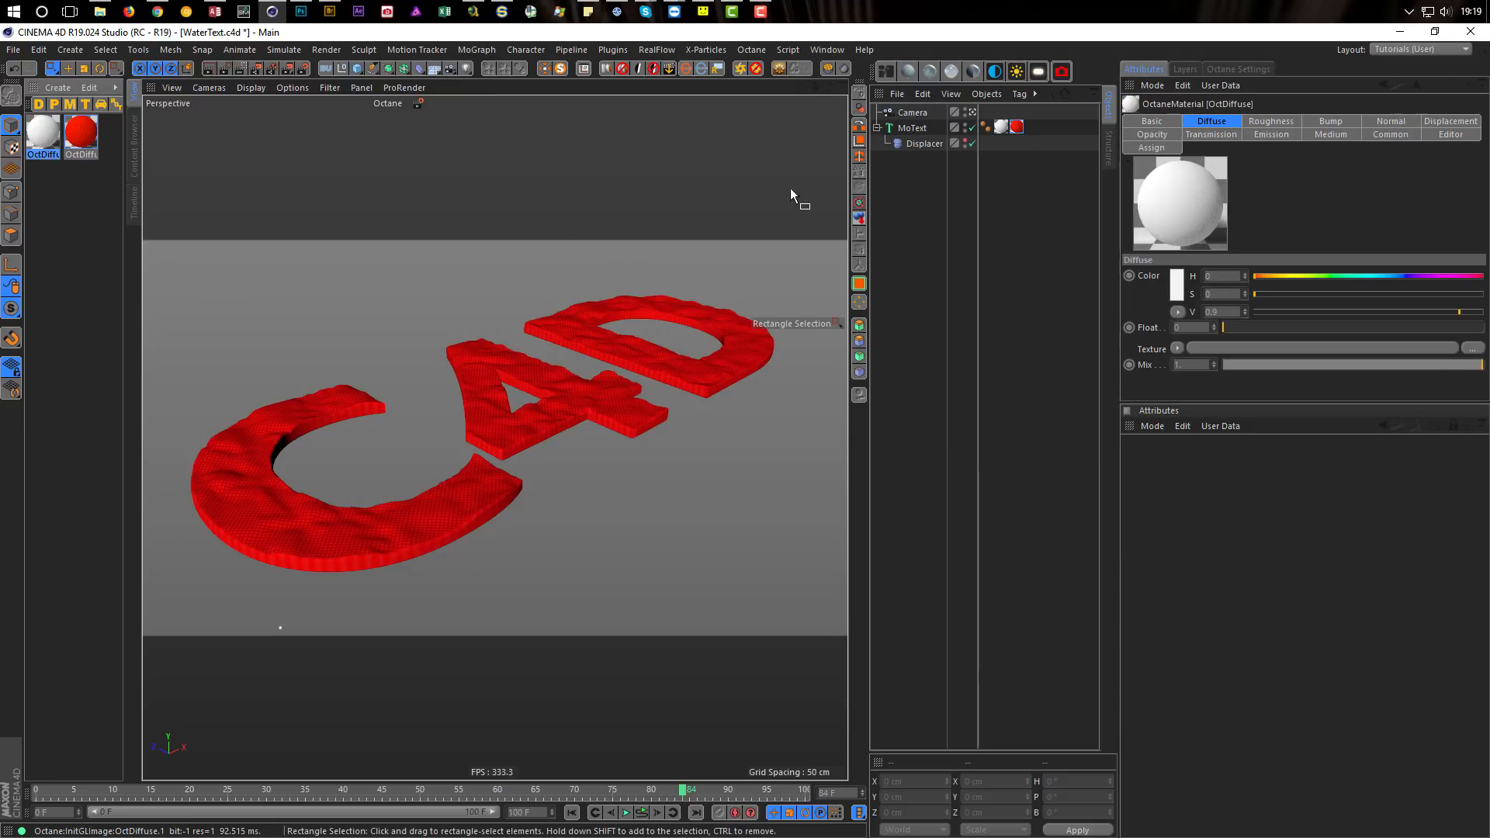
click(885, 71)
drag(706, 282, 562, 191)
middle_drag(416, 336, 700, 422)
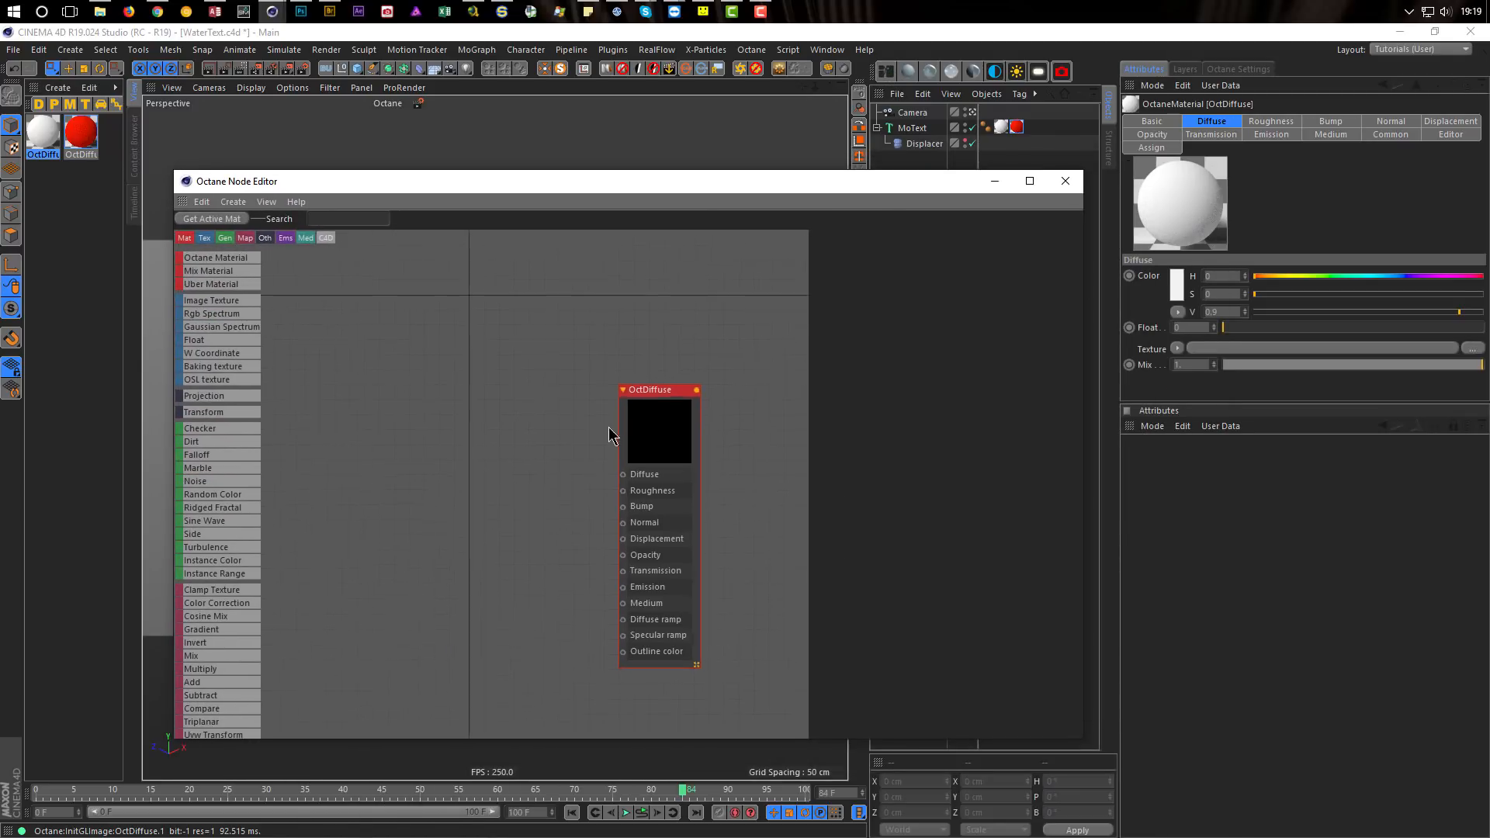
scroll(609, 435, down, 3)
drag(655, 403, 457, 406)
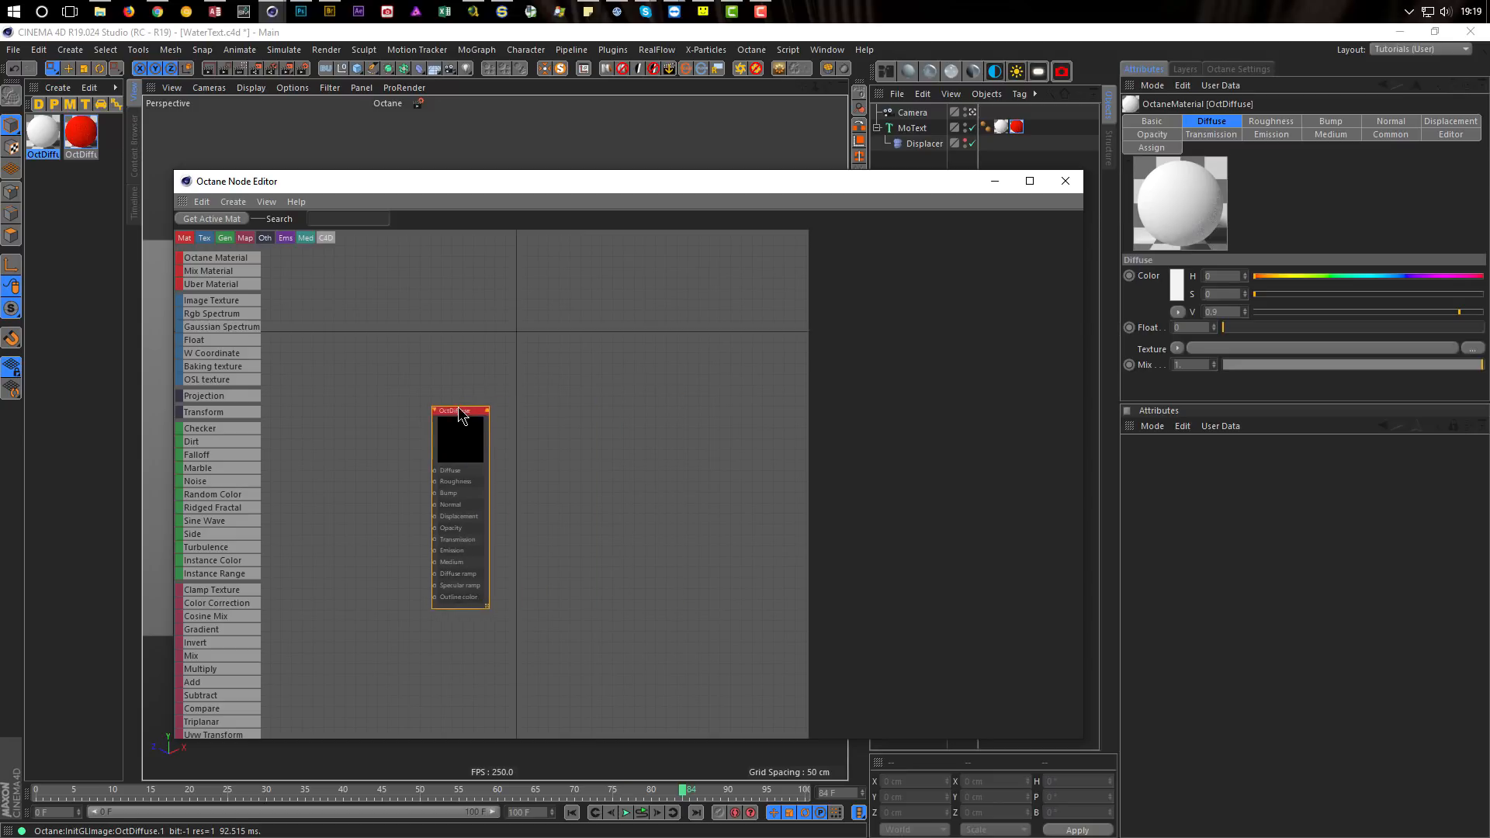
scroll(481, 413, up, 2)
middle_drag(506, 459, 508, 463)
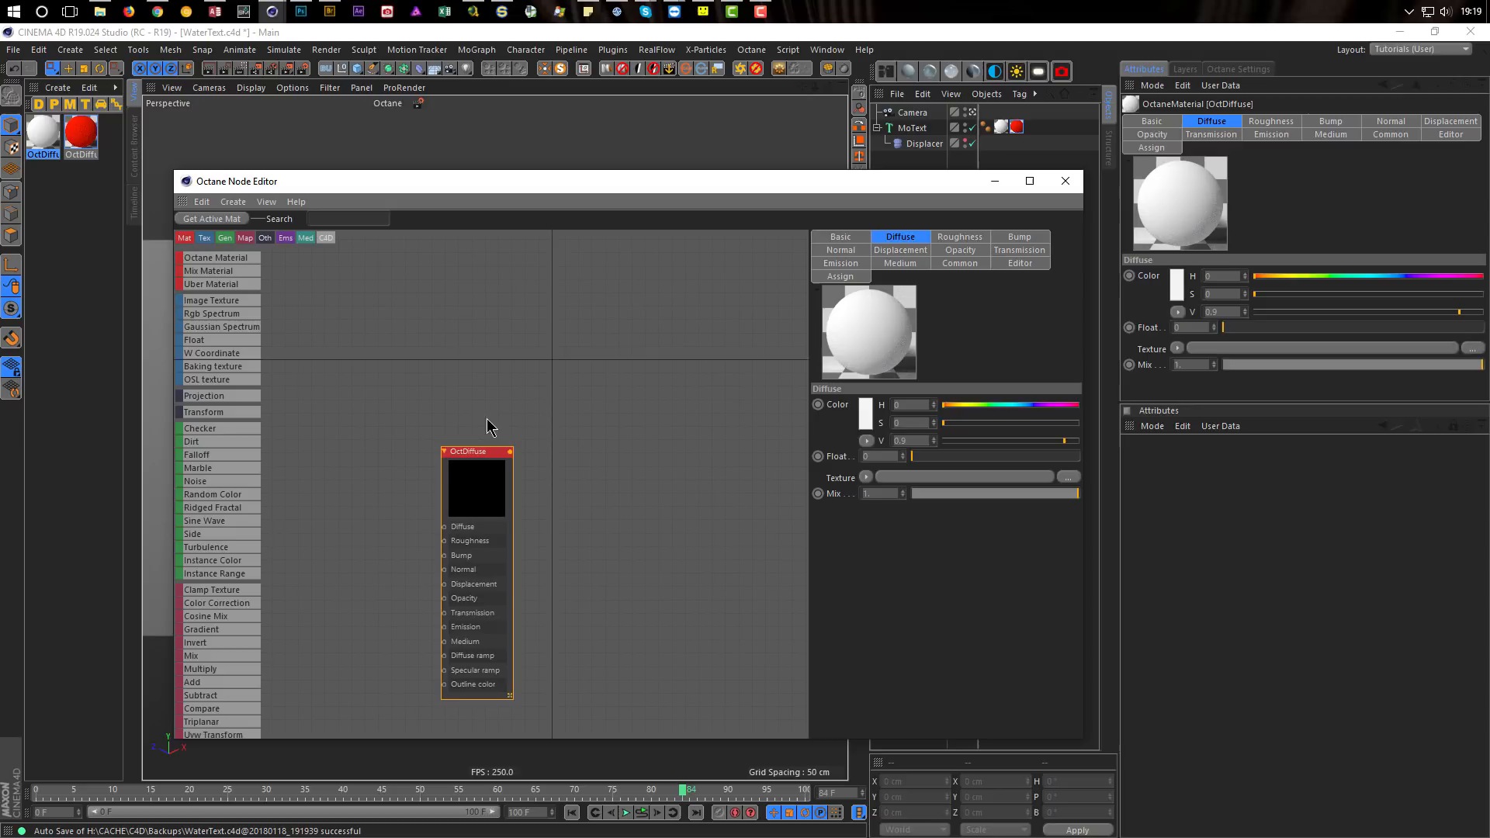
Step: Rename the white diffuse material to White and collapse its node
click(847, 239)
double_click(931, 405)
text(Whi)
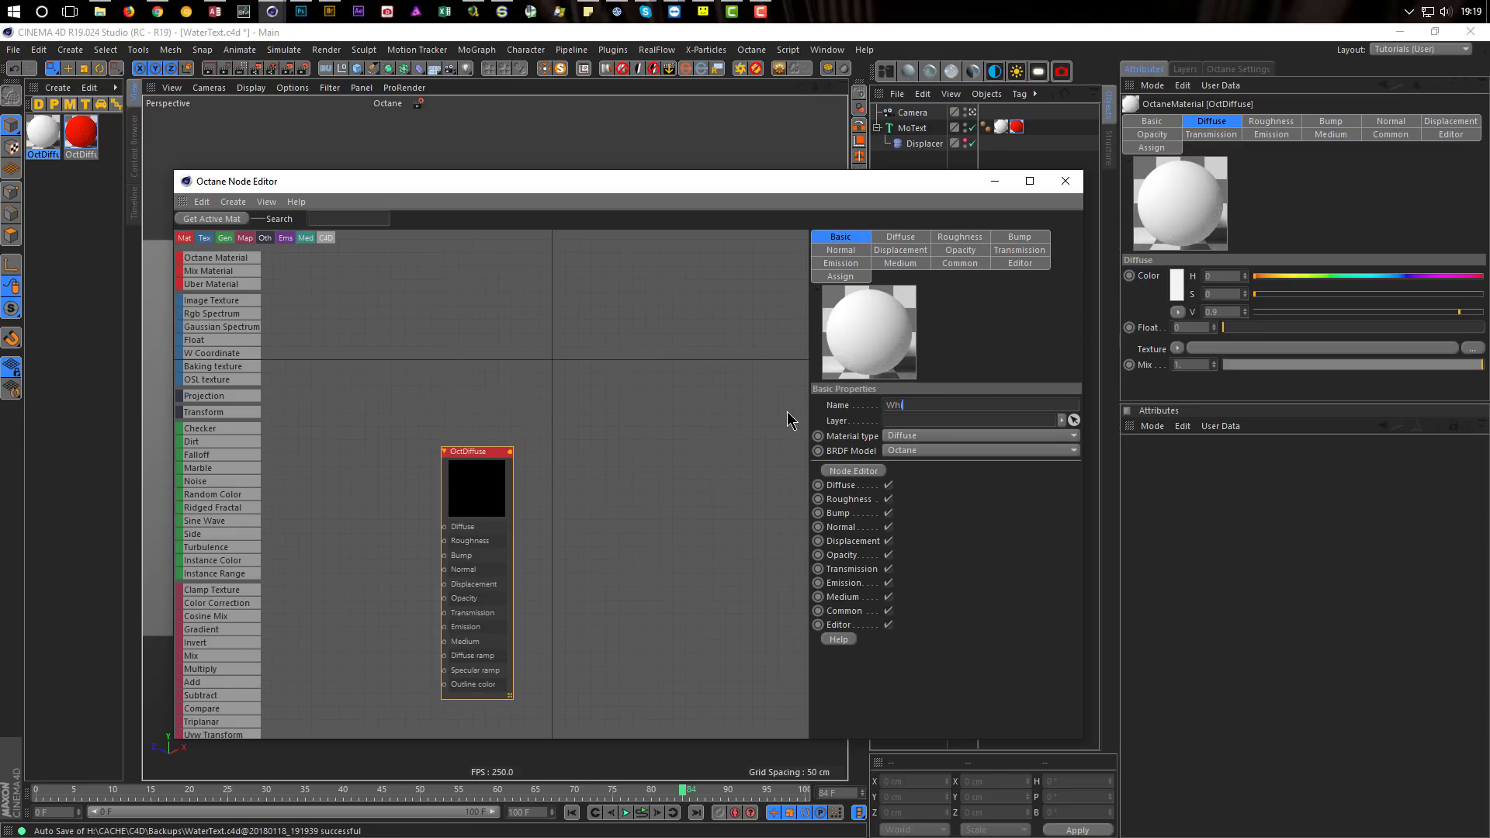
key(Return)
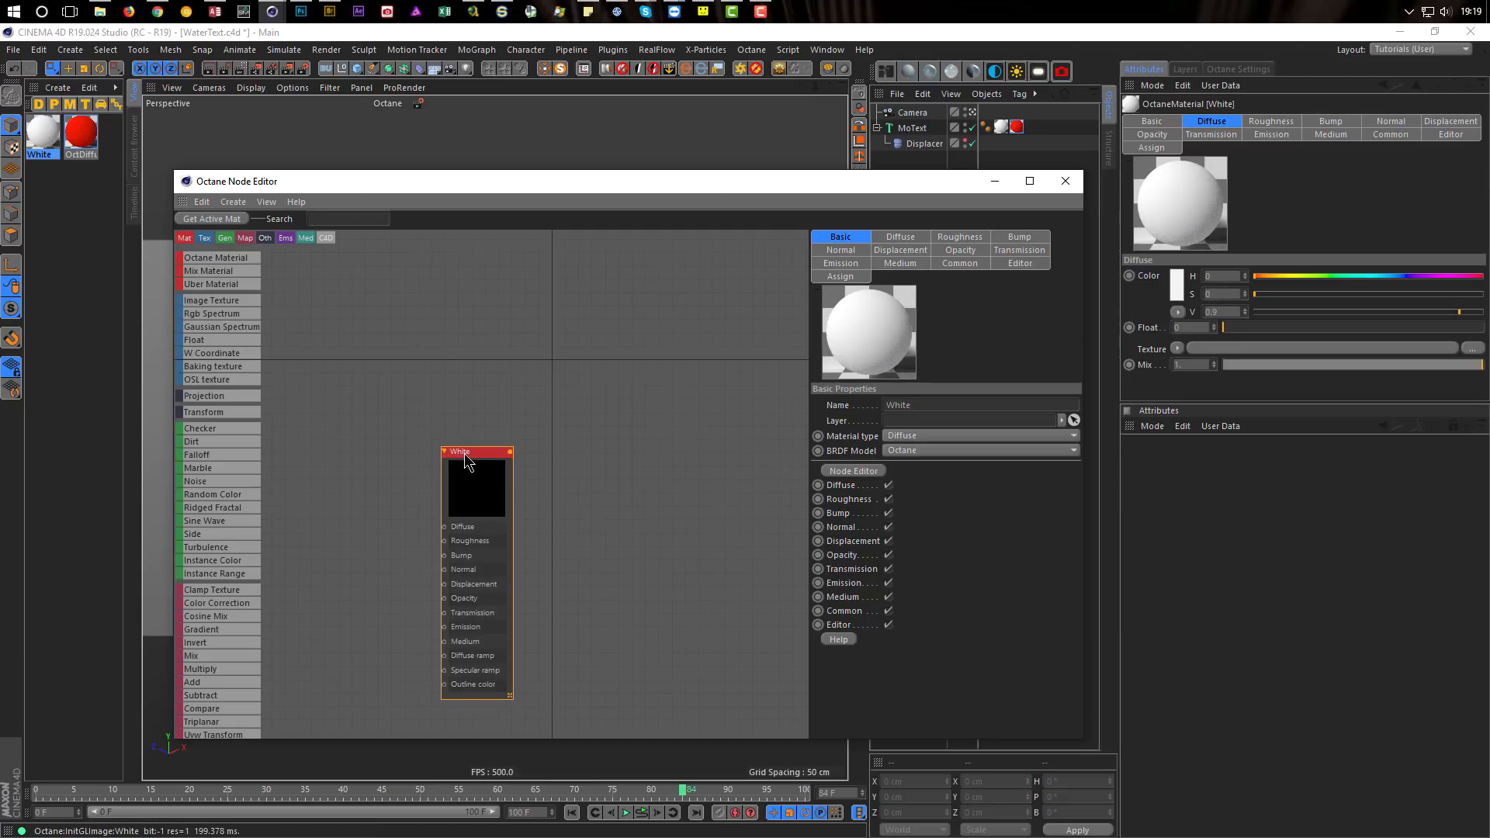
double_click(464, 453)
drag(489, 449, 482, 456)
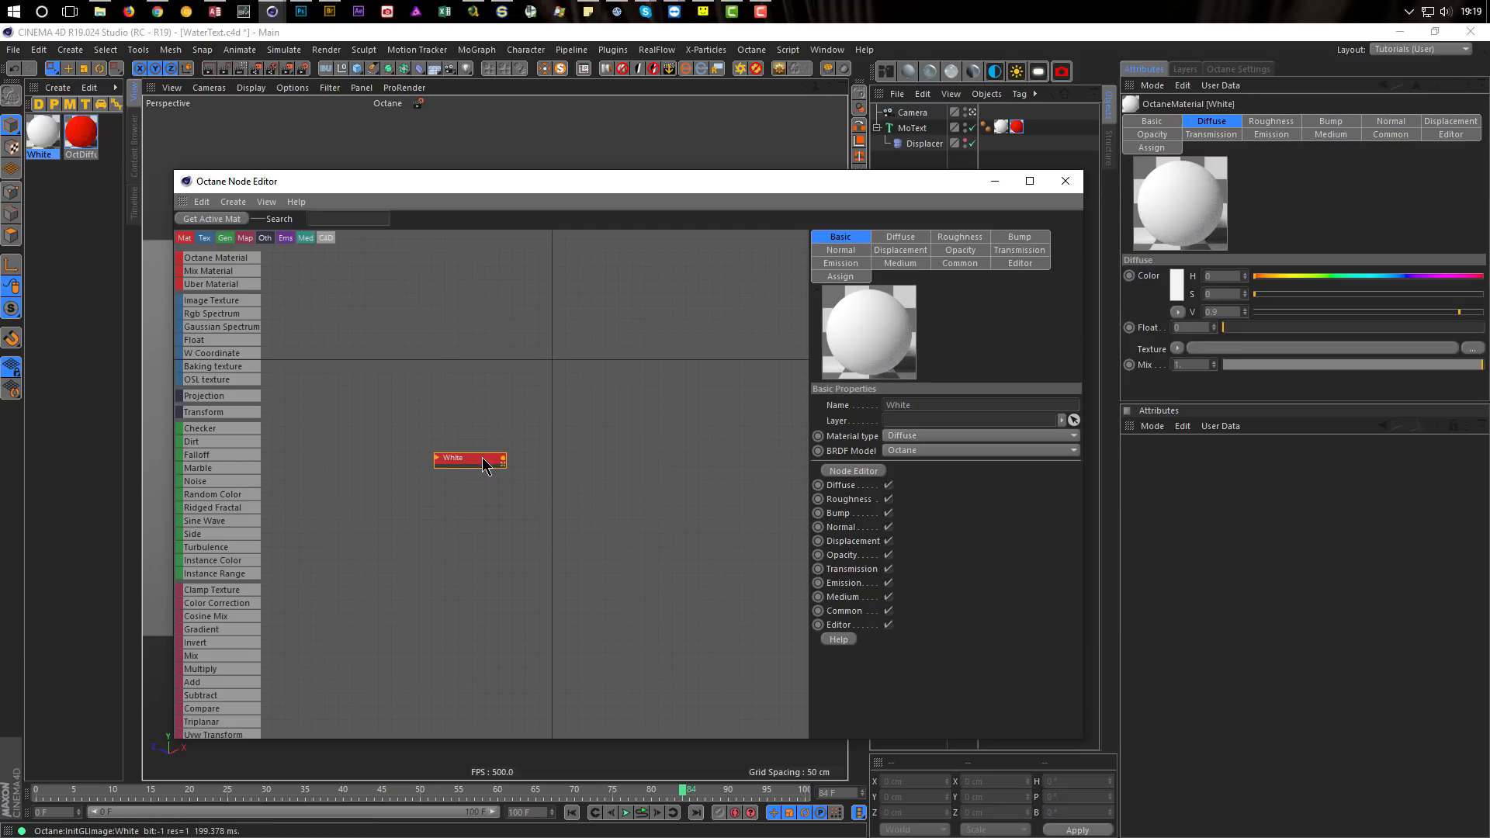
Step: Add the red material to the node graph, rename it Not White and collapse its node directly above White
drag(84, 132, 595, 359)
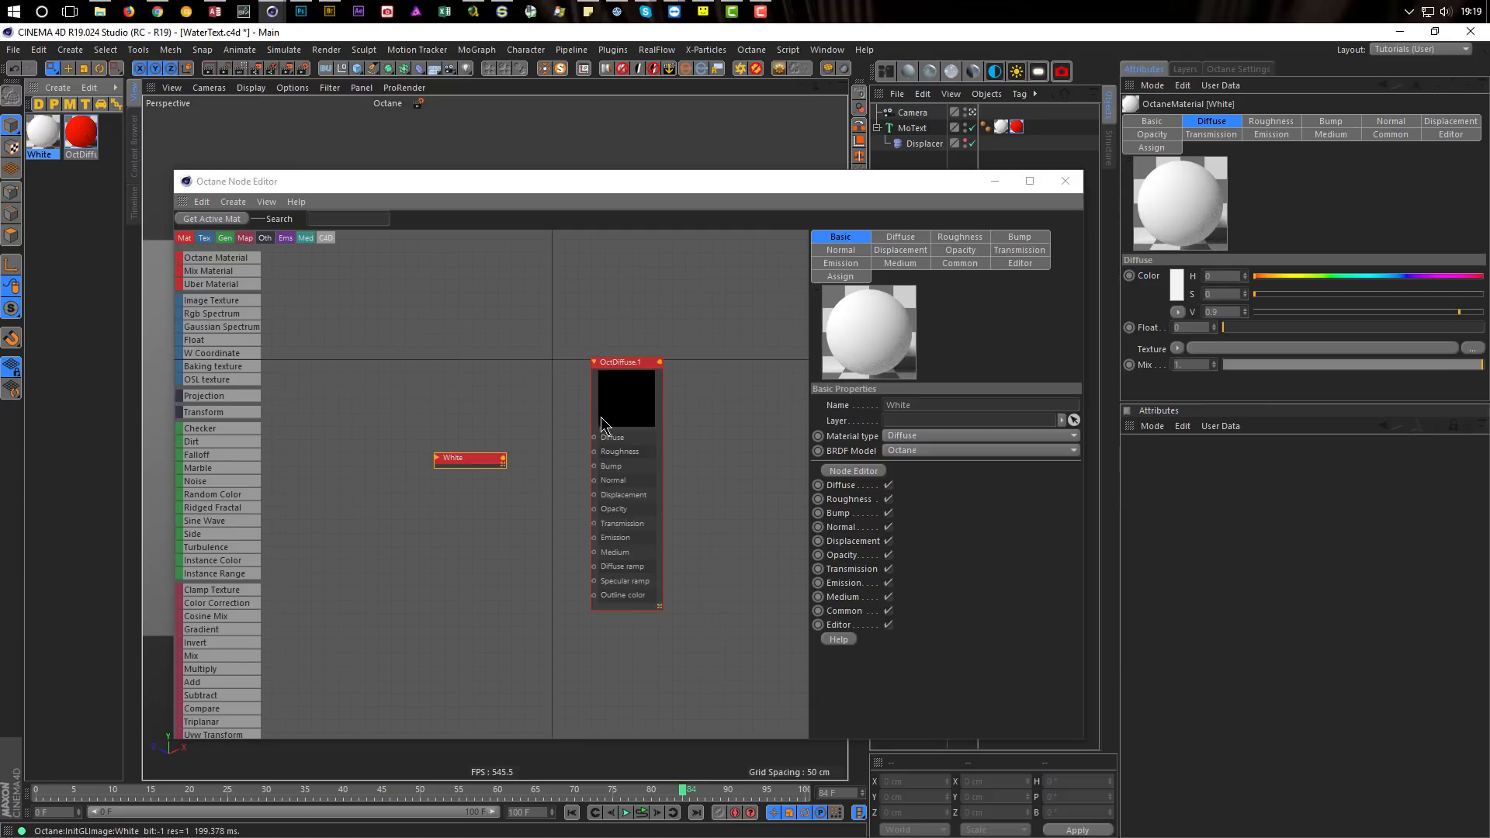
click(627, 369)
double_click(985, 407)
text(Not White)
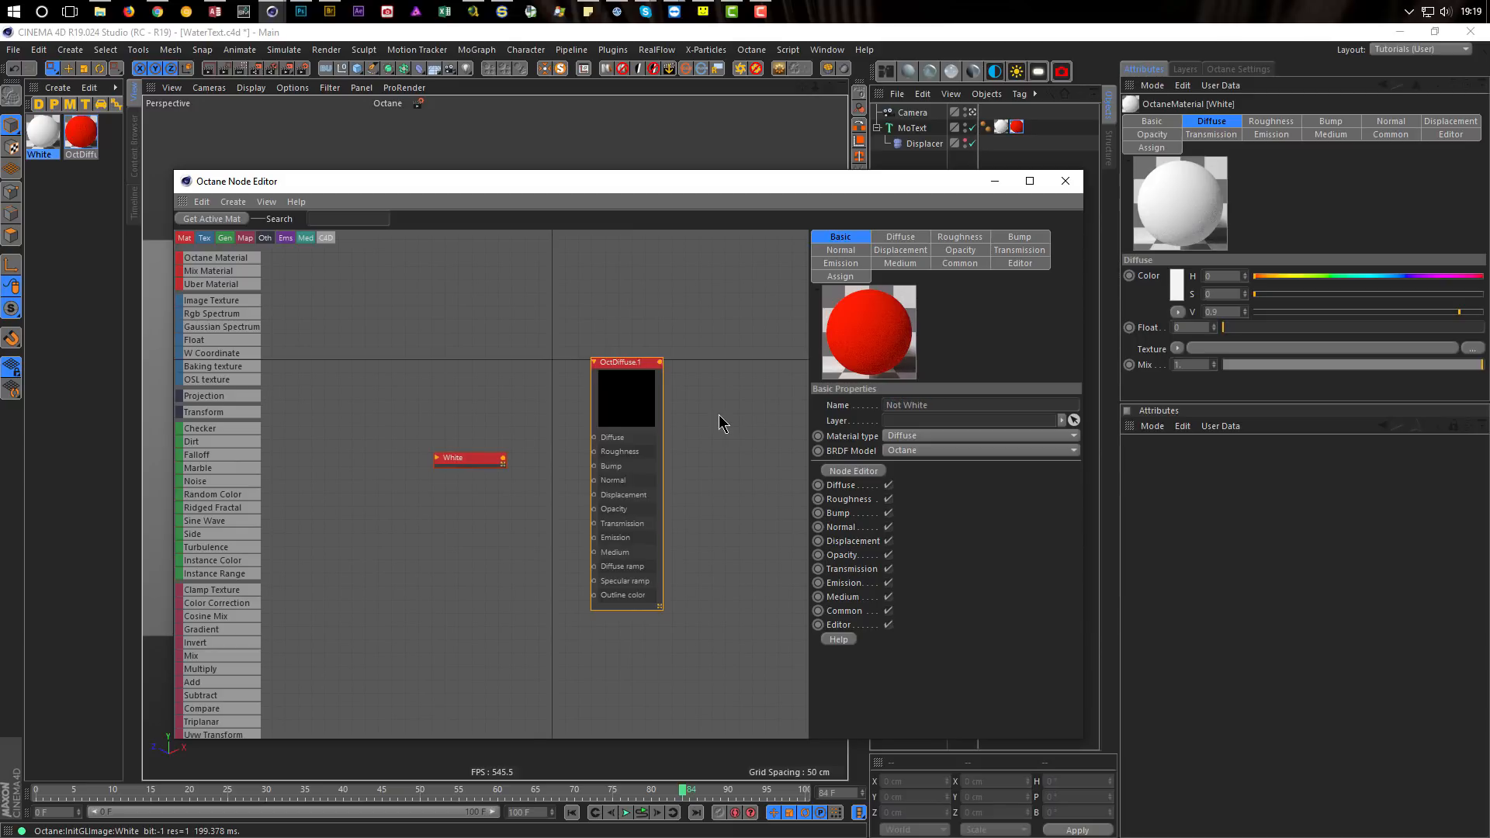
key(Return)
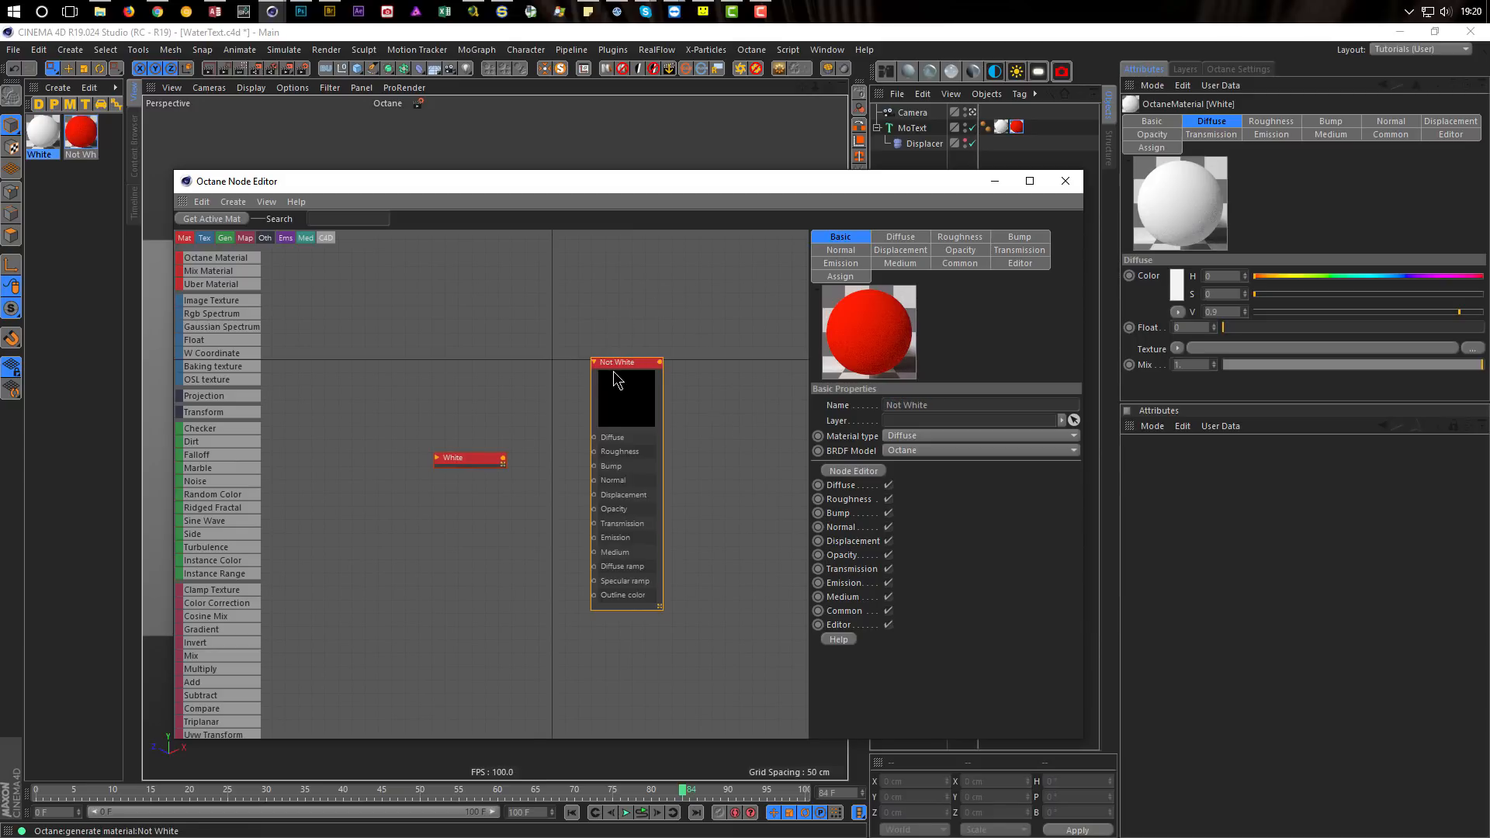
double_click(619, 375)
drag(620, 376, 463, 438)
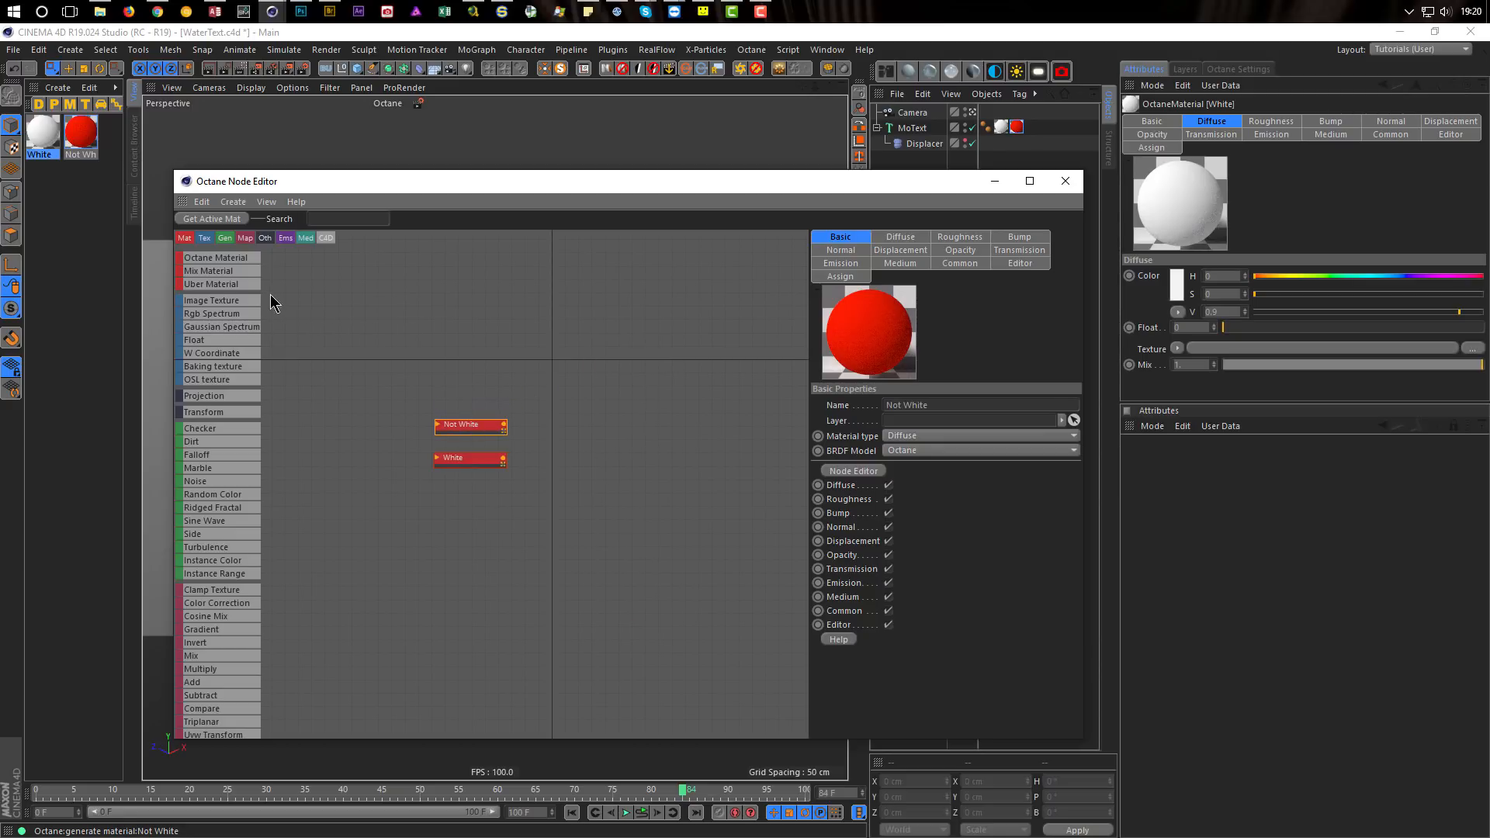
Step: Add a Mix Material node with Not White connected to Material1 and White connected to Material2
drag(211, 270, 571, 495)
drag(392, 415, 487, 480)
click(468, 565)
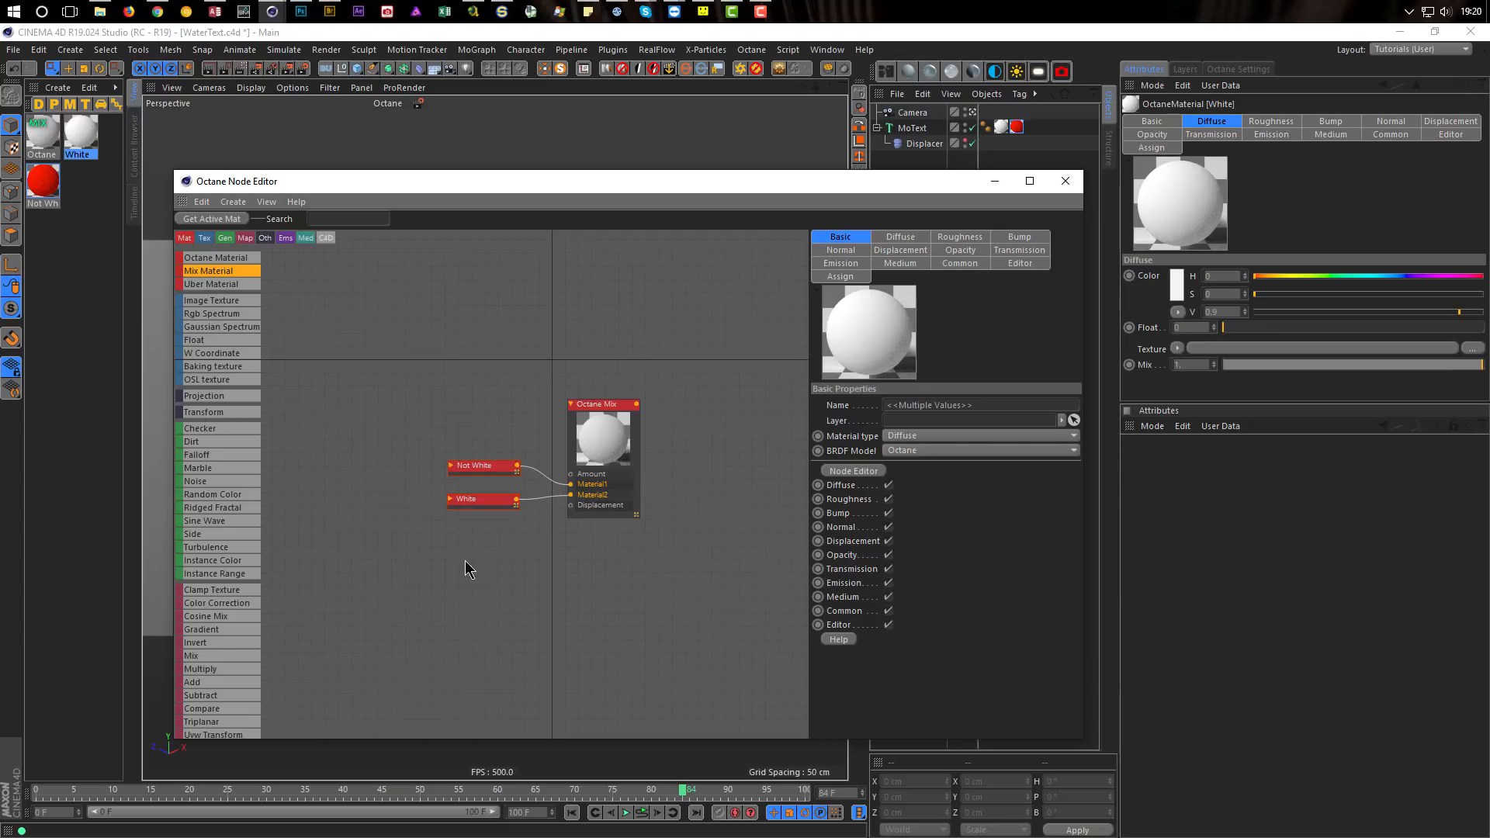
click(601, 419)
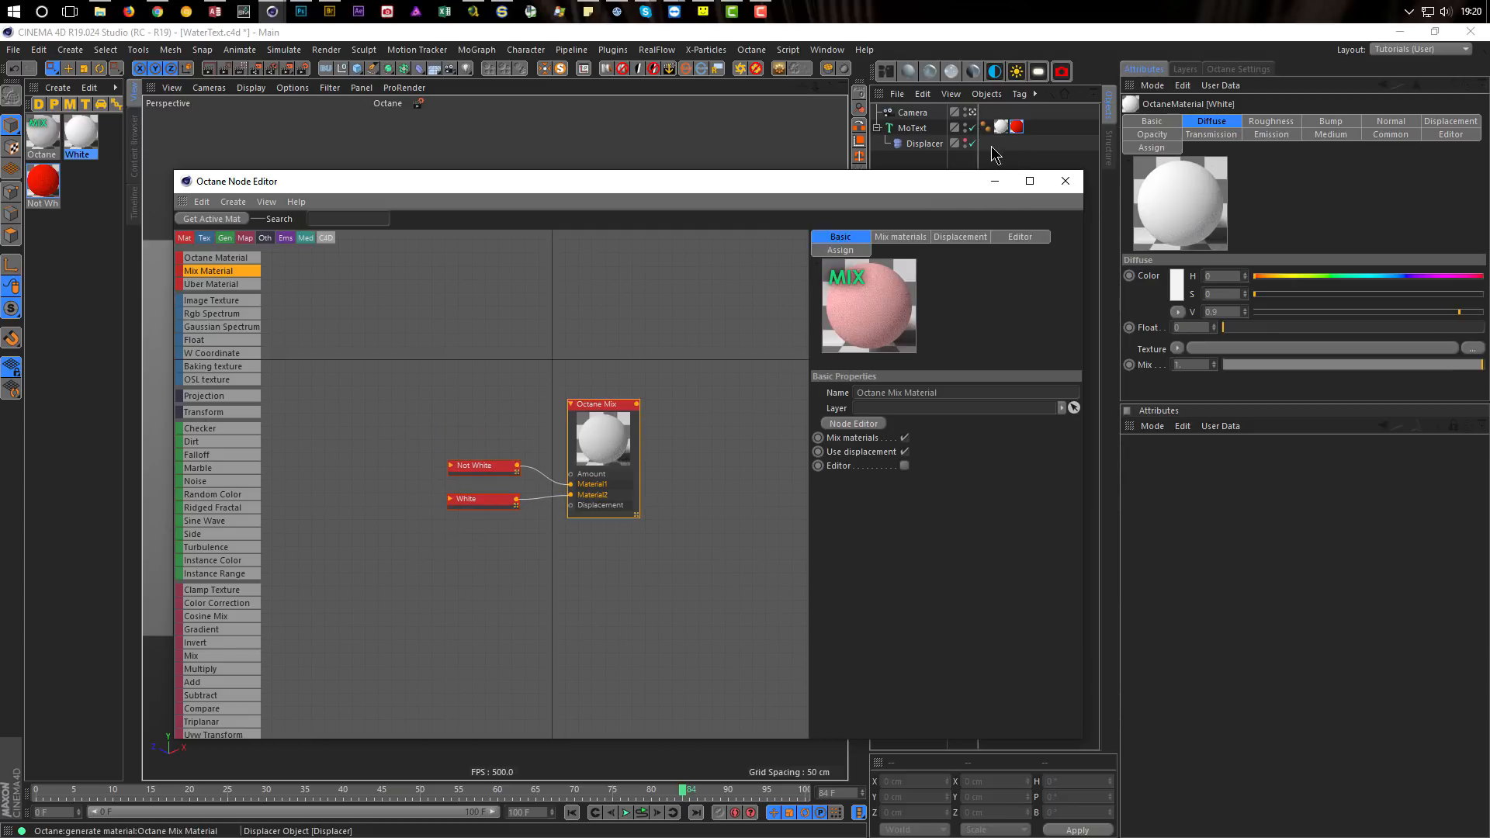
Step: Close the node editor and delete the red Not White texture tag from the MoText object
click(1016, 127)
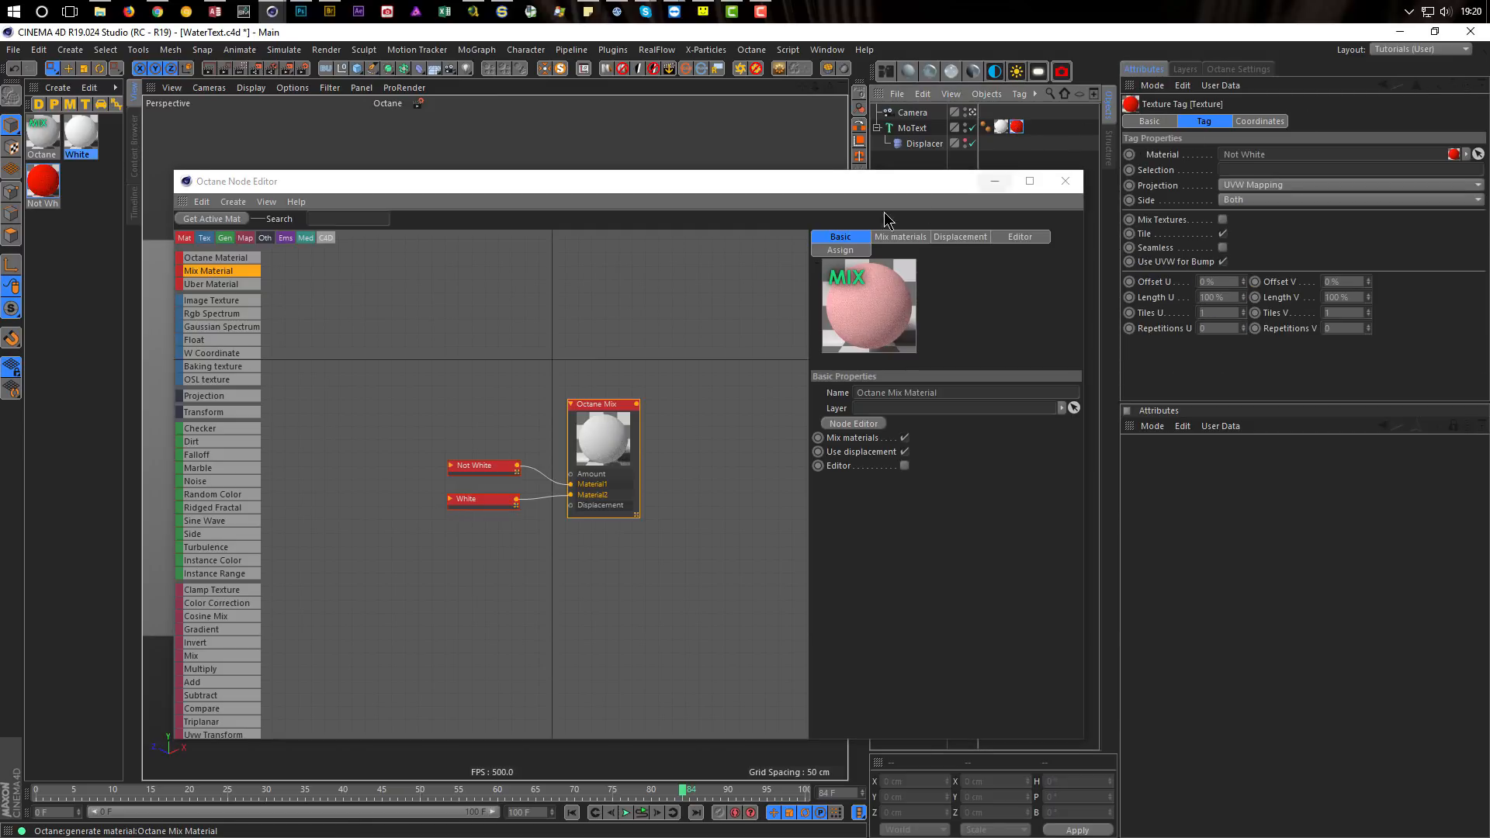
click(857, 190)
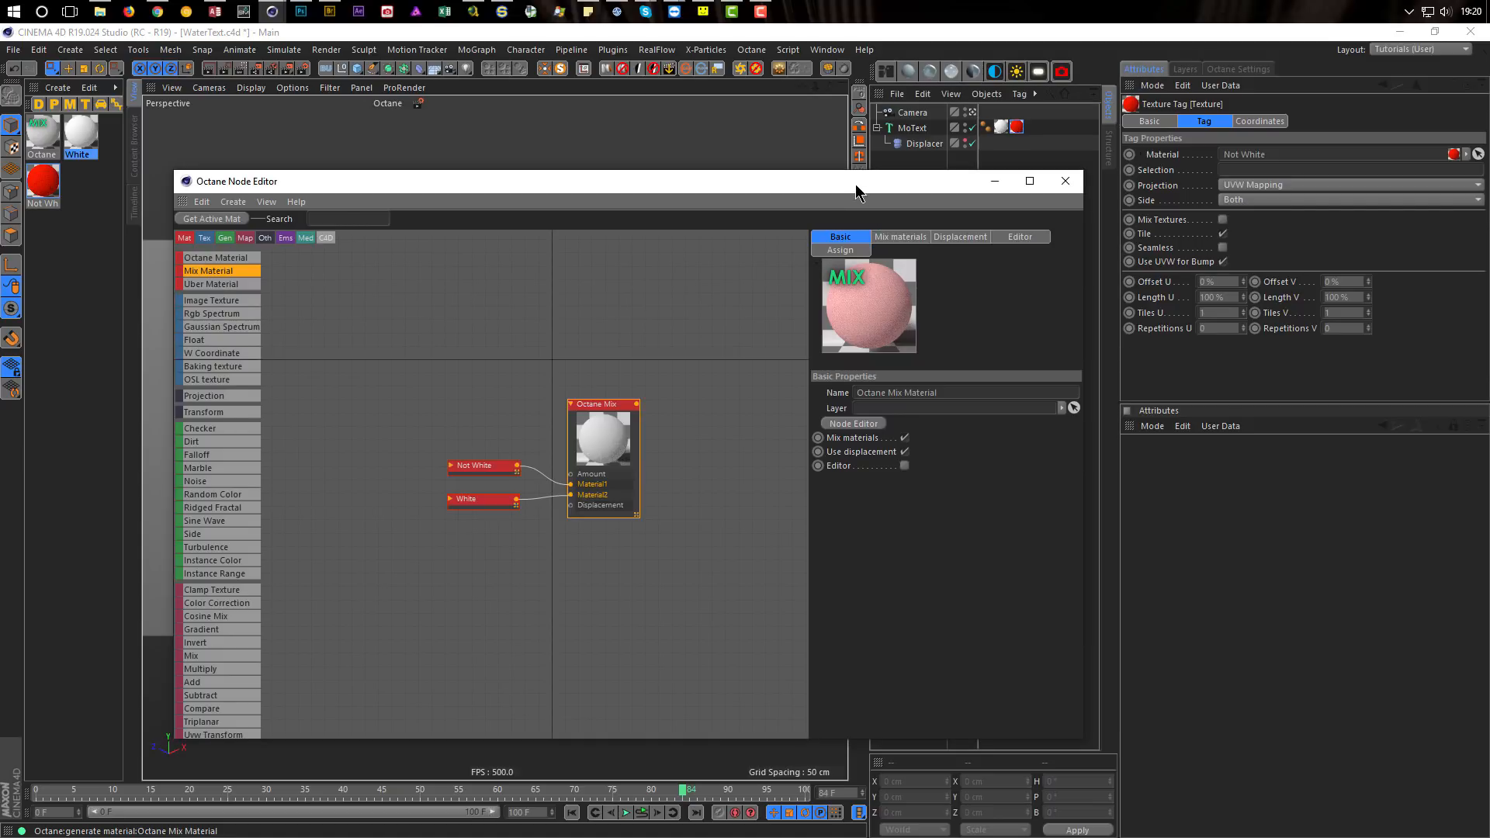
click(738, 301)
click(1019, 129)
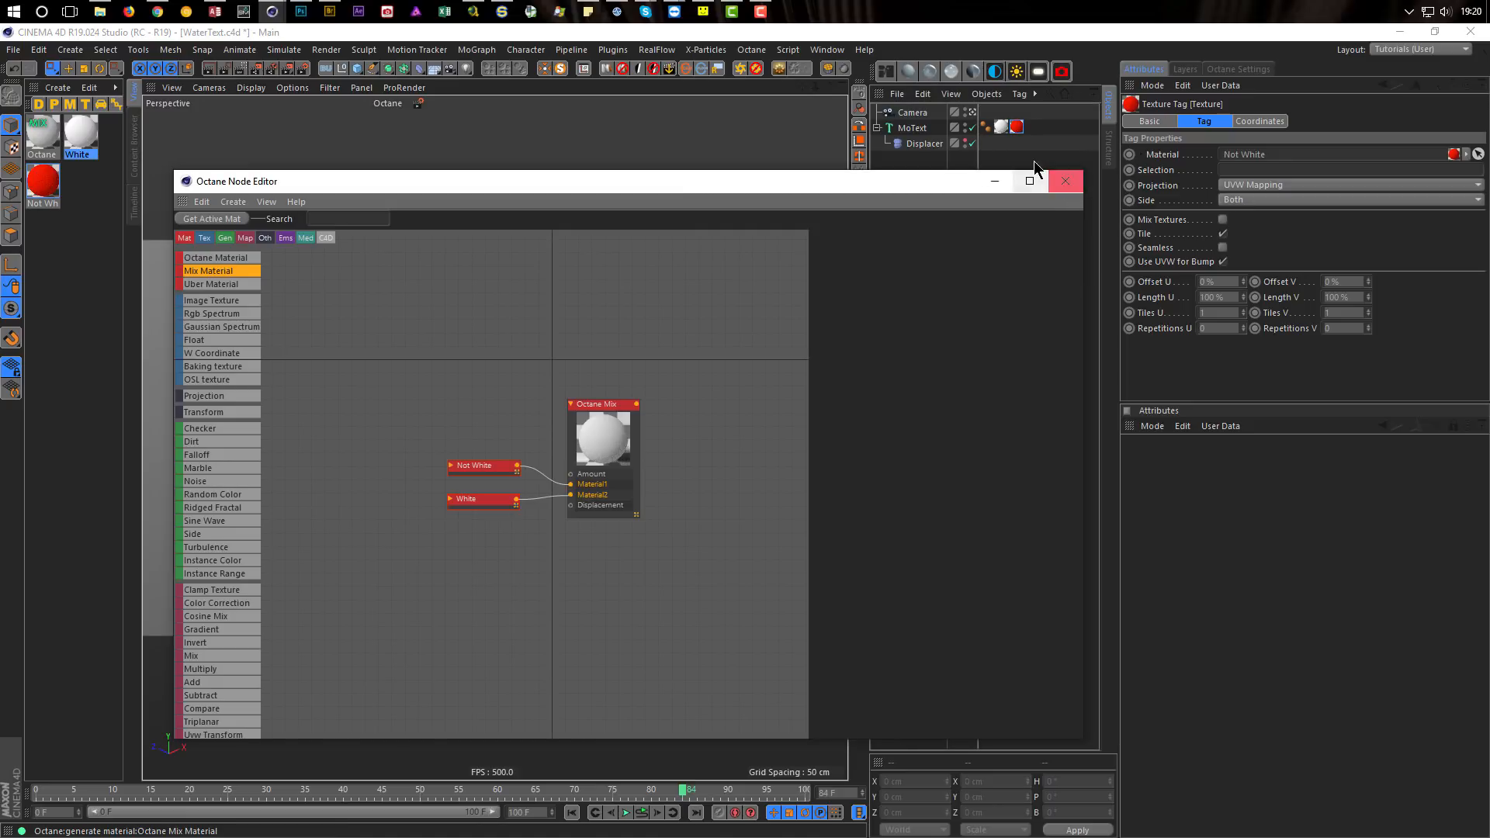
click(1067, 185)
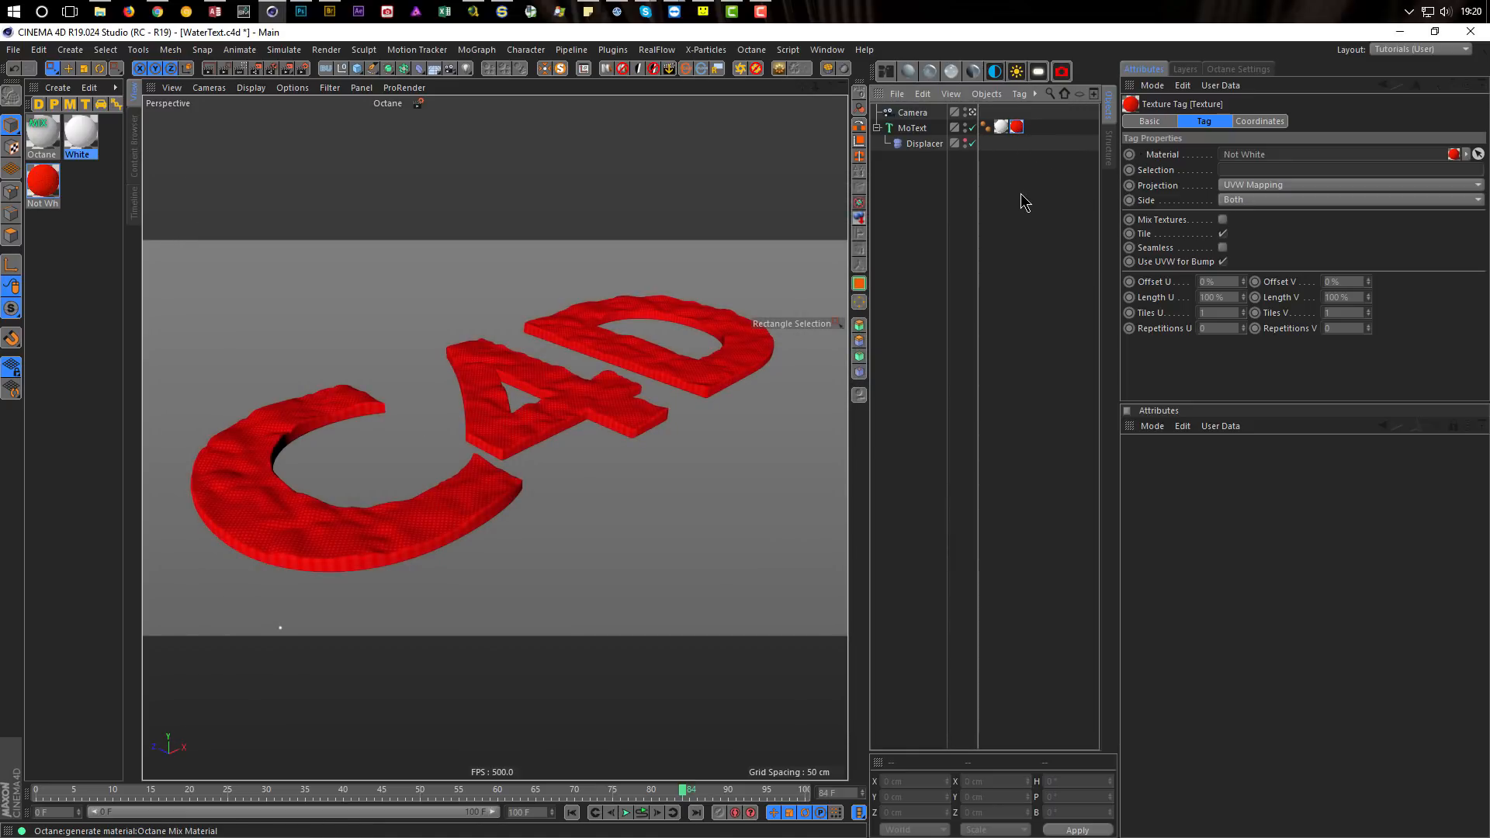
key(Delete)
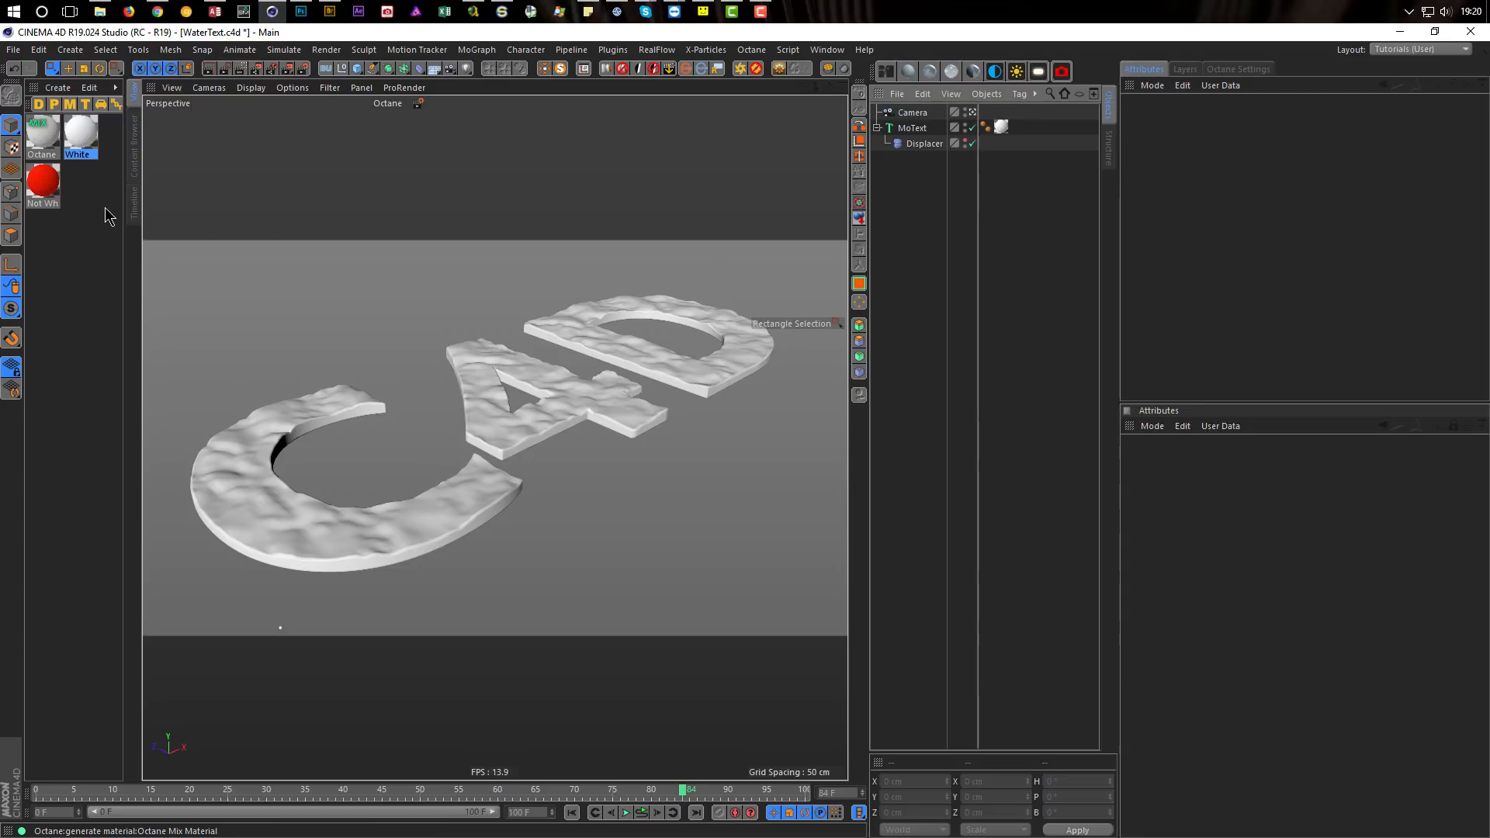
Step: Reopen the node editor on the Octane Mix Material and replace the White material on MoText's texture tag with it
click(885, 71)
drag(824, 295, 758, 233)
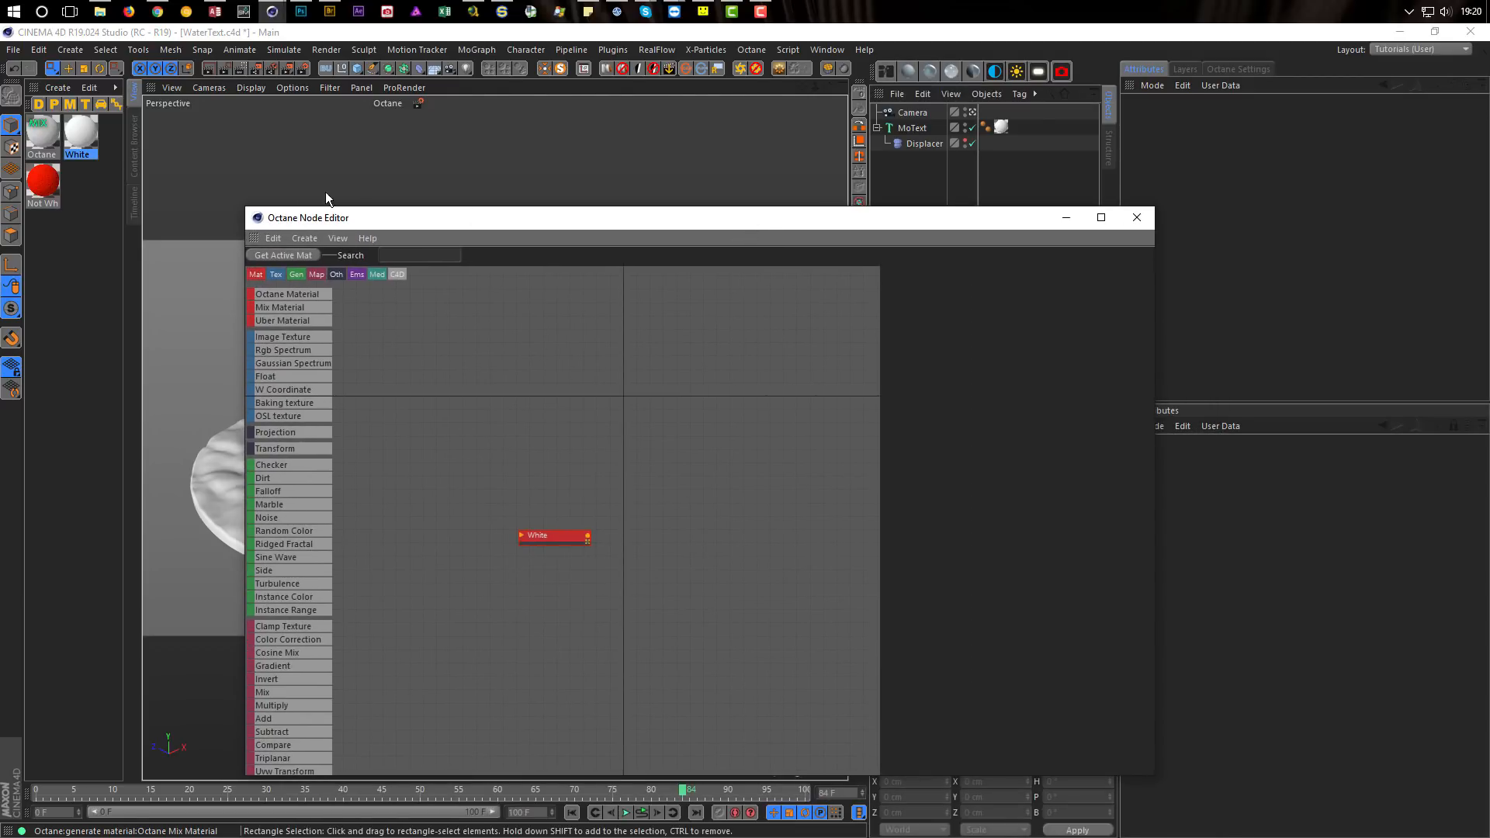
click(43, 137)
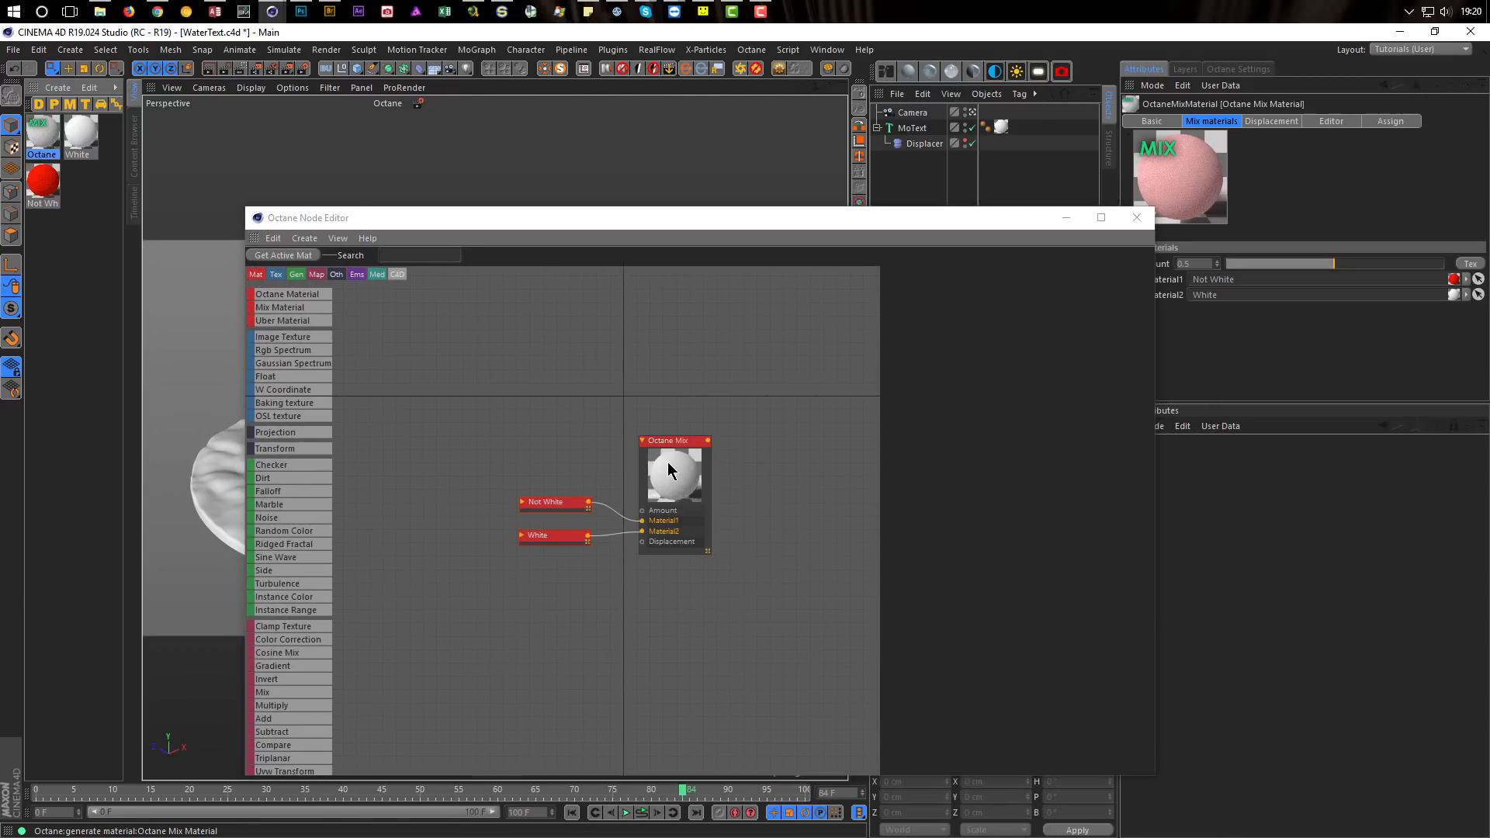
drag(680, 445, 682, 455)
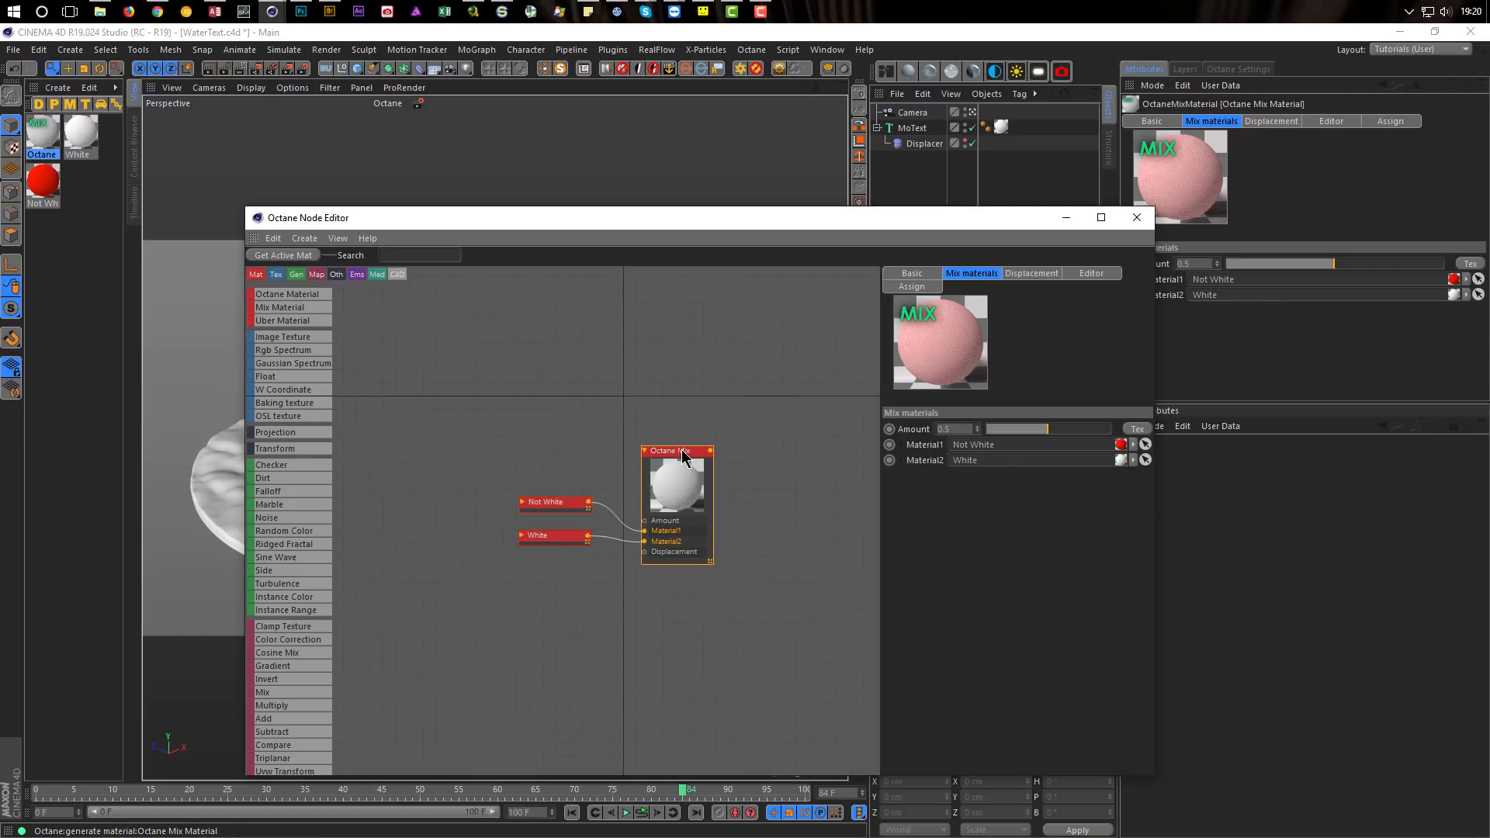
drag(1007, 192, 1002, 129)
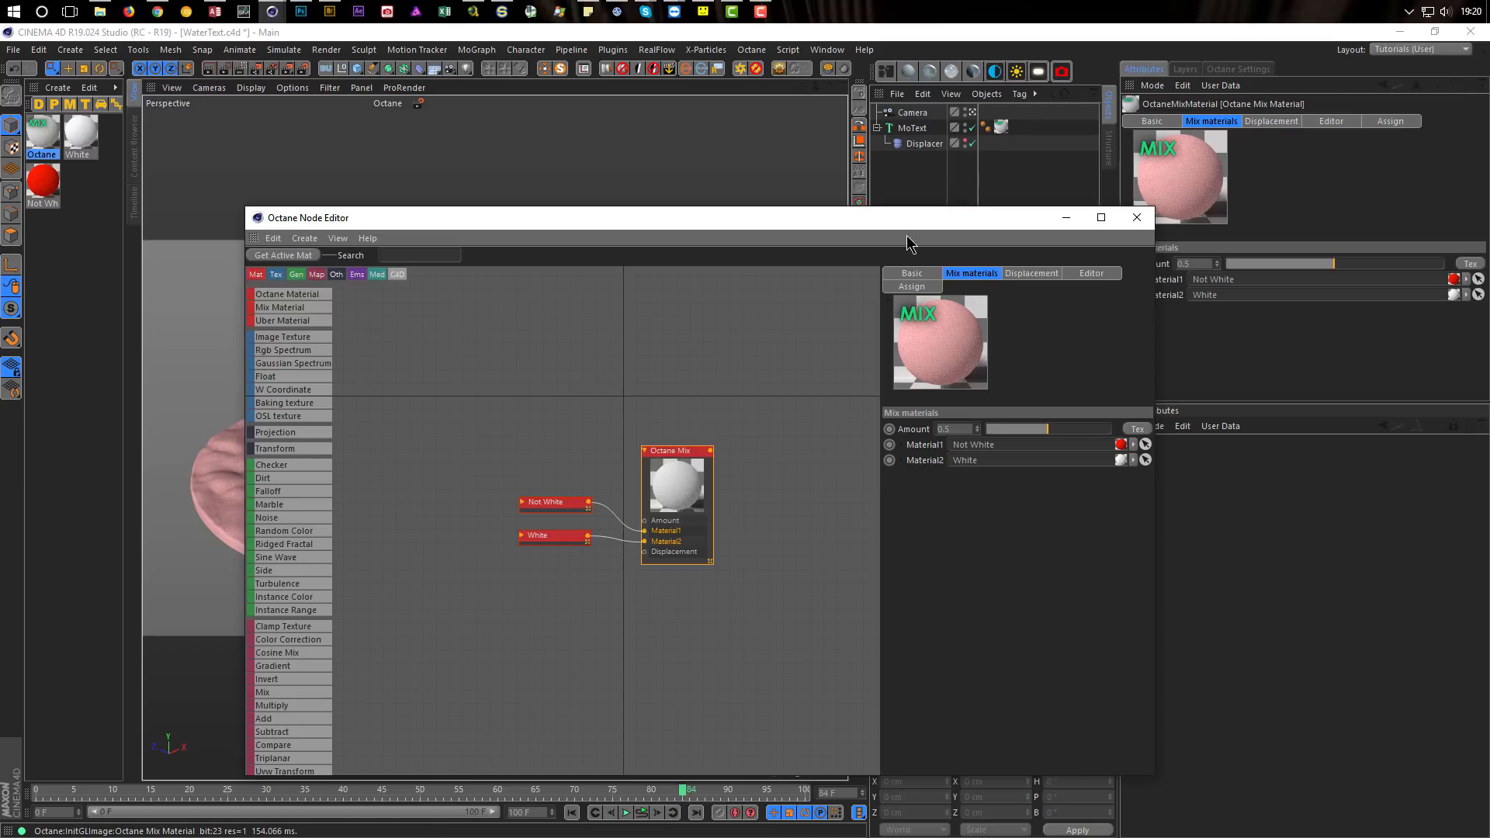
drag(893, 225, 731, 215)
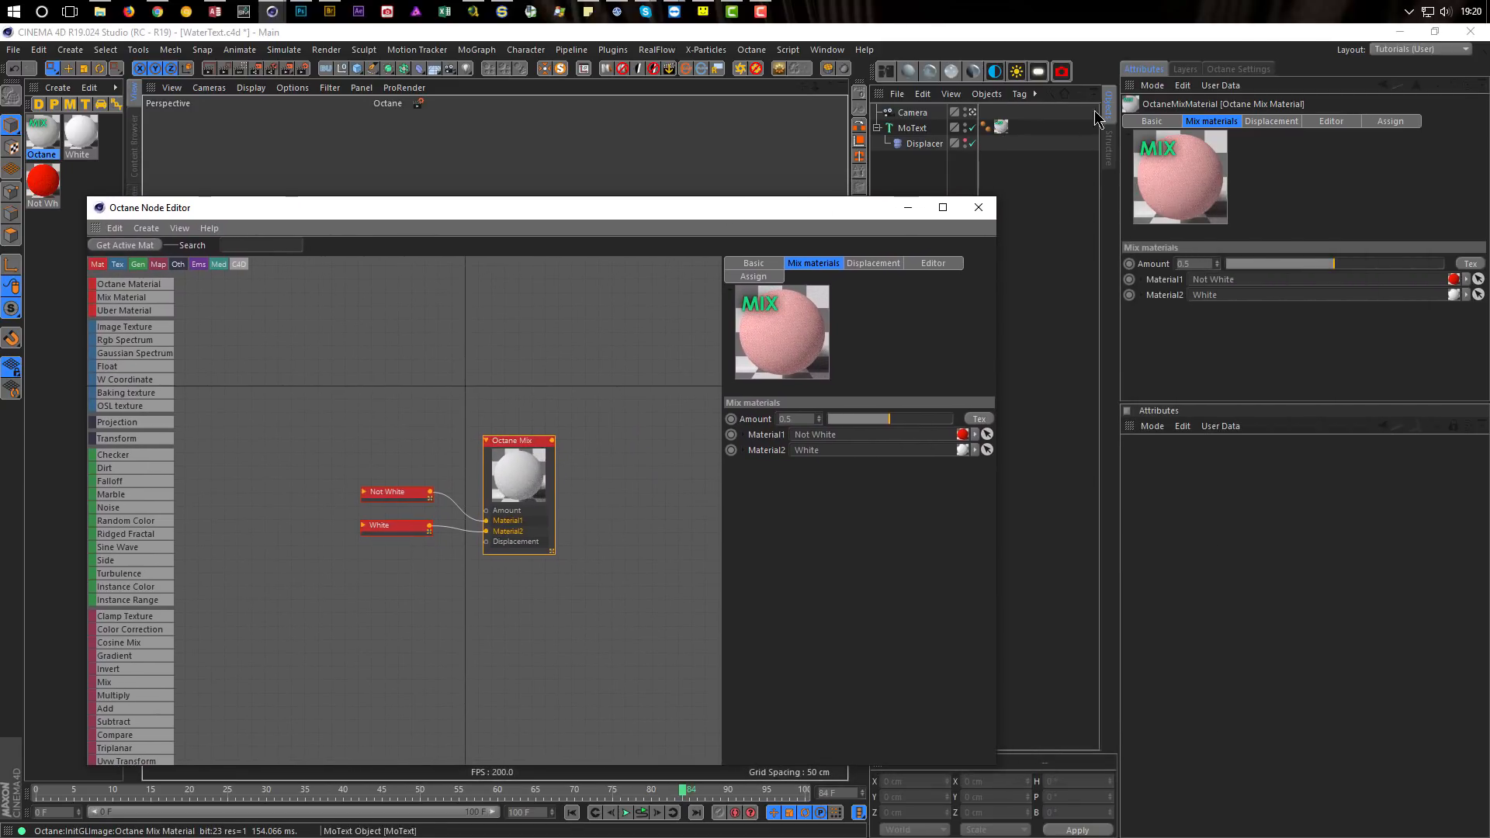
Step: Start an Octane Live Viewer render of the scene and arrange the windows so the viewport stays visible
click(751, 49)
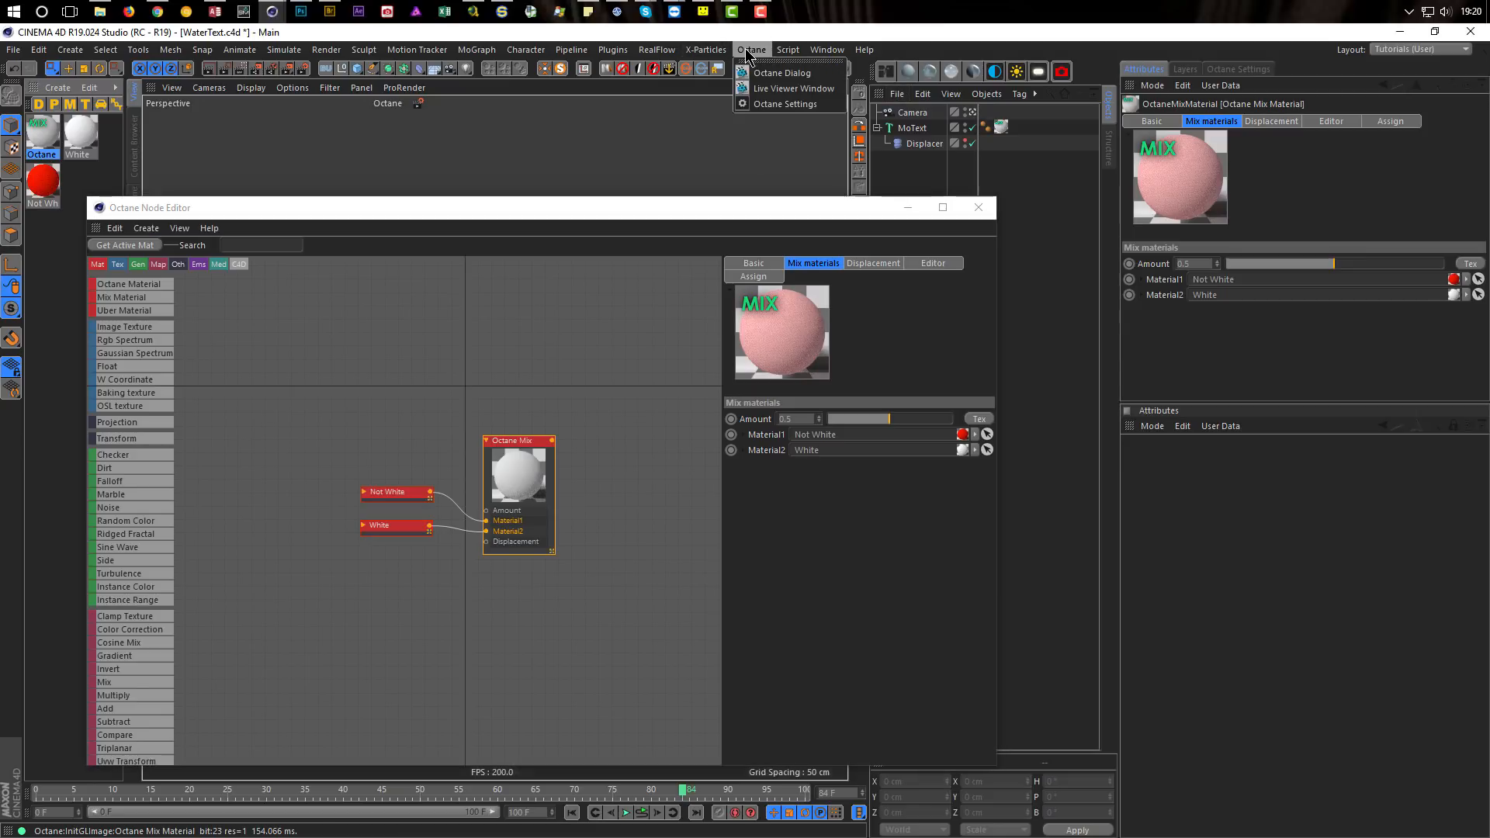
click(768, 89)
drag(697, 300, 1187, 357)
click(811, 399)
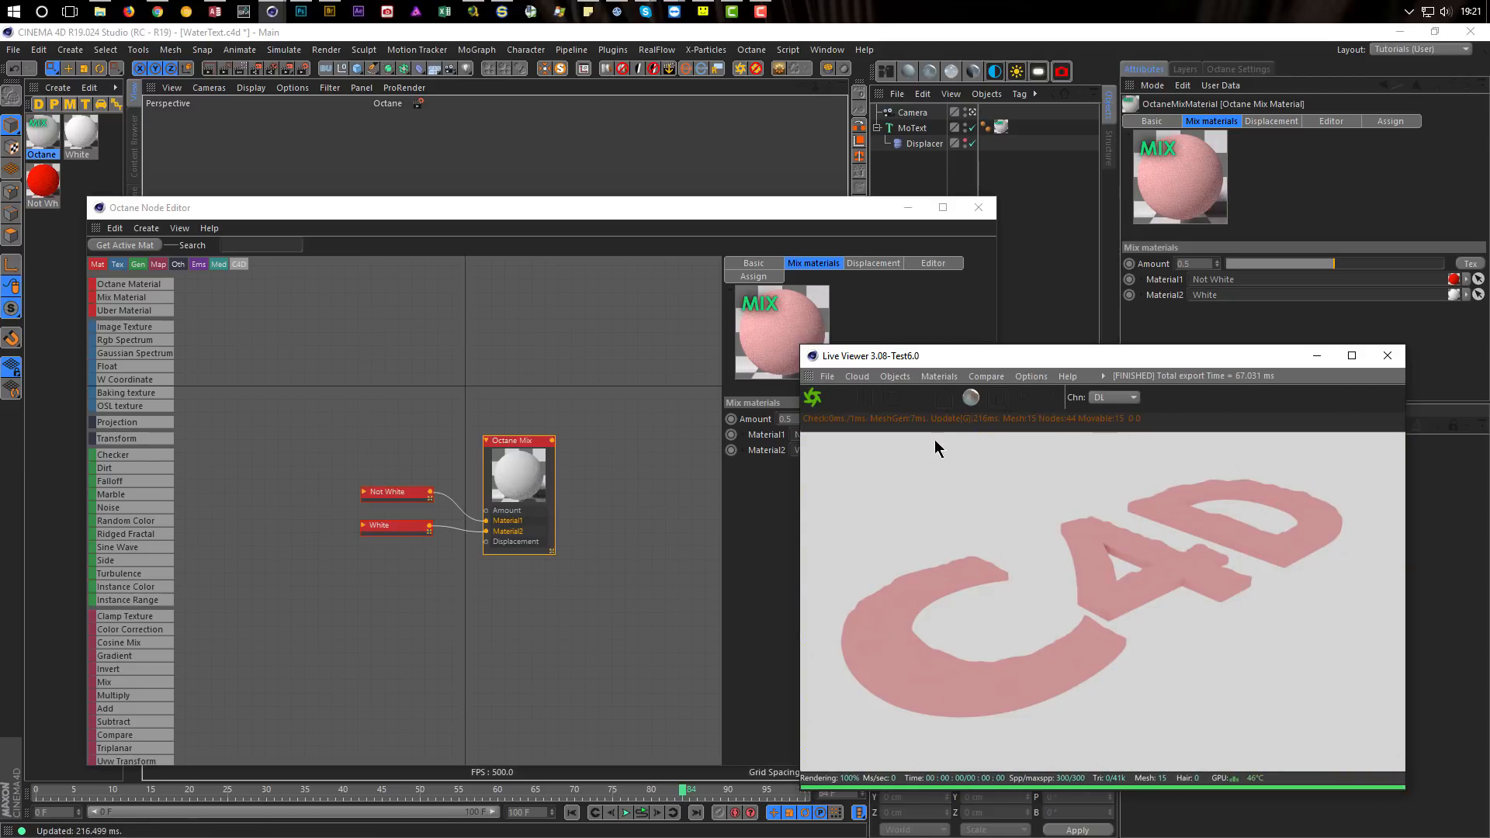
drag(821, 212, 656, 566)
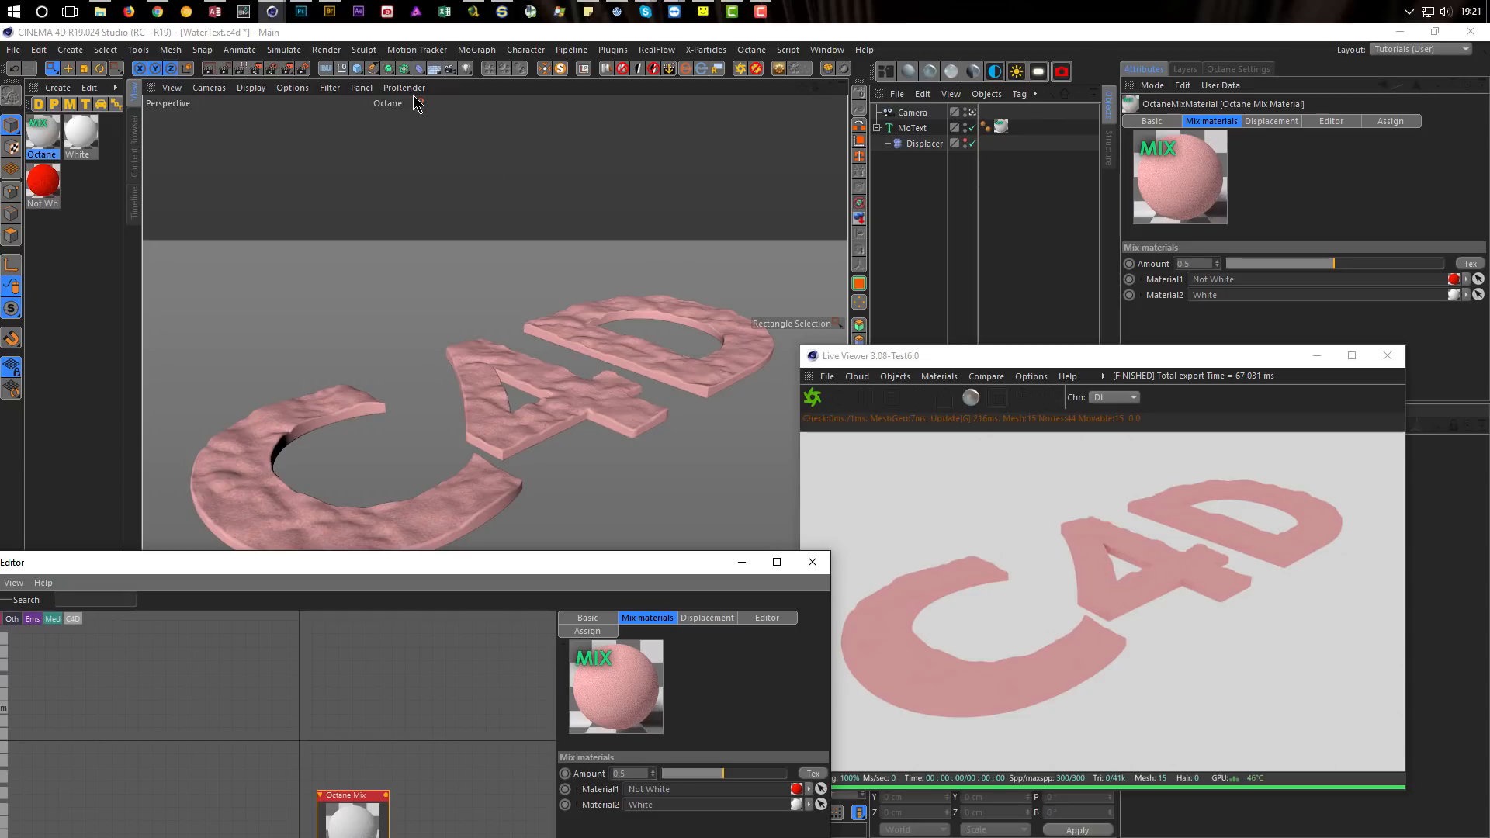
Step: Add a disc as a floor beneath the text and enlarge its outer radius to about 1642 cm
click(357, 68)
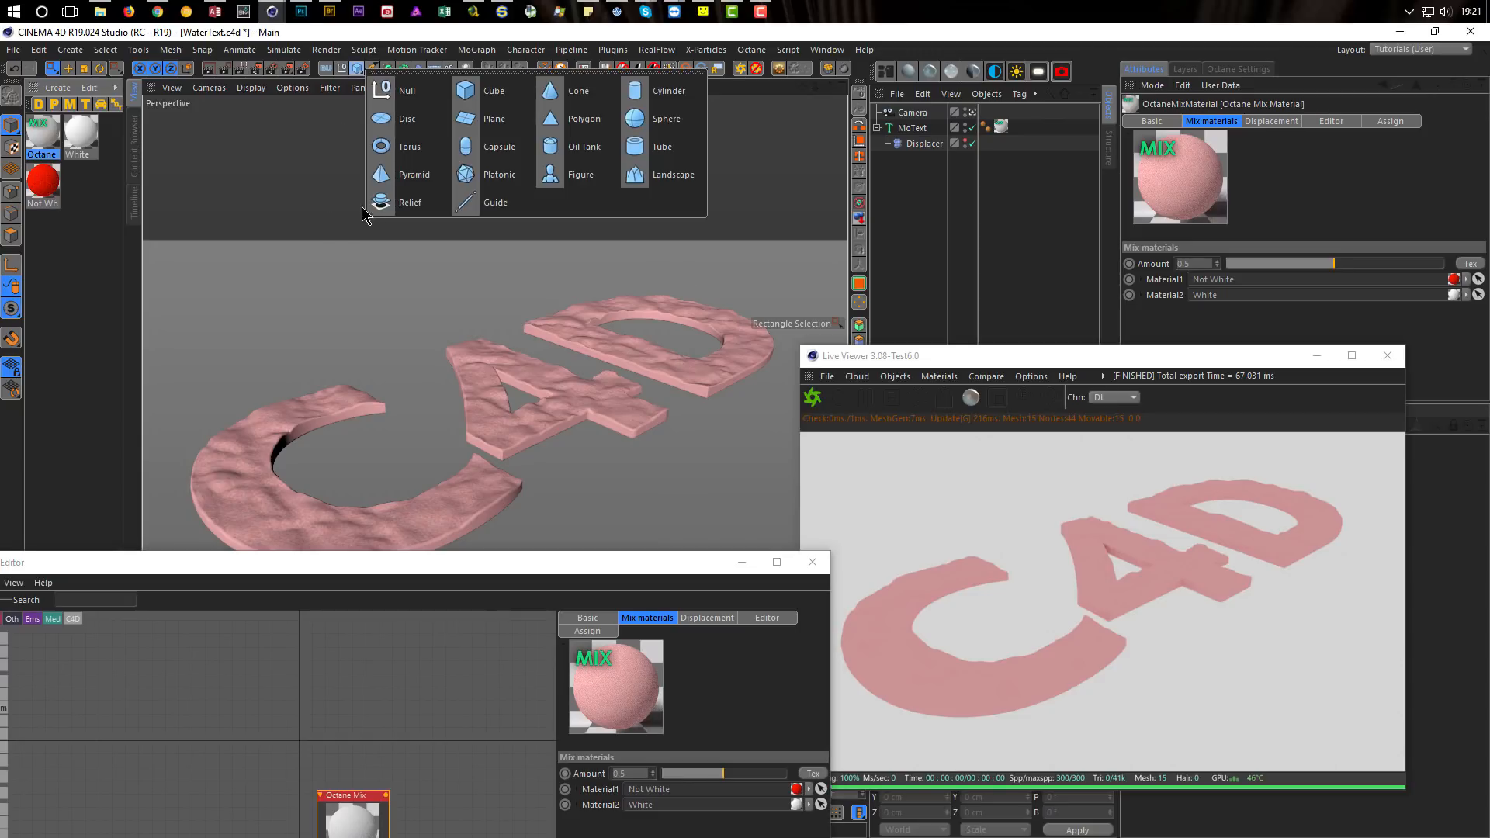
click(415, 118)
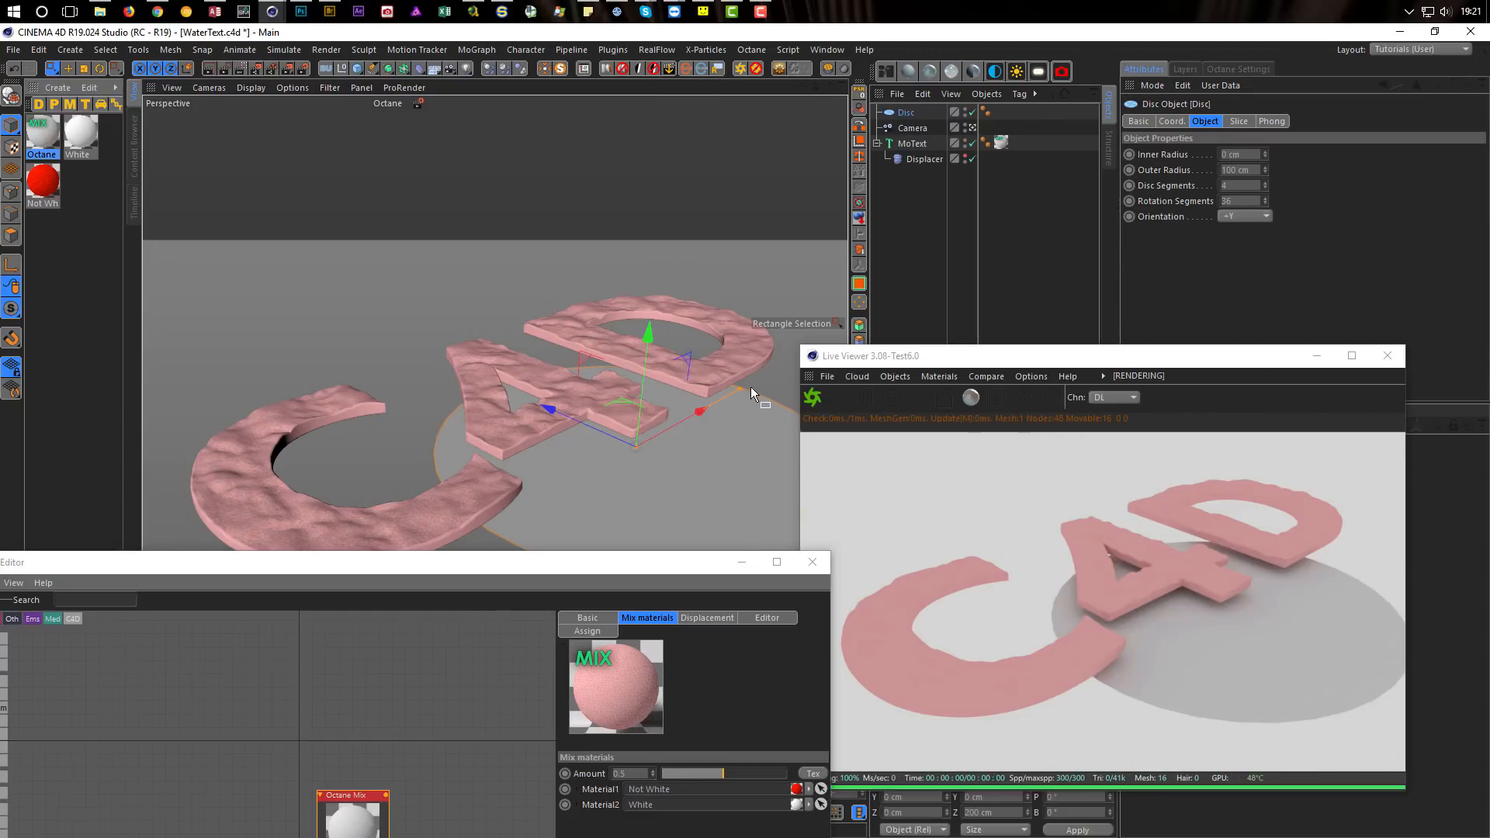
drag(751, 386, 1200, 514)
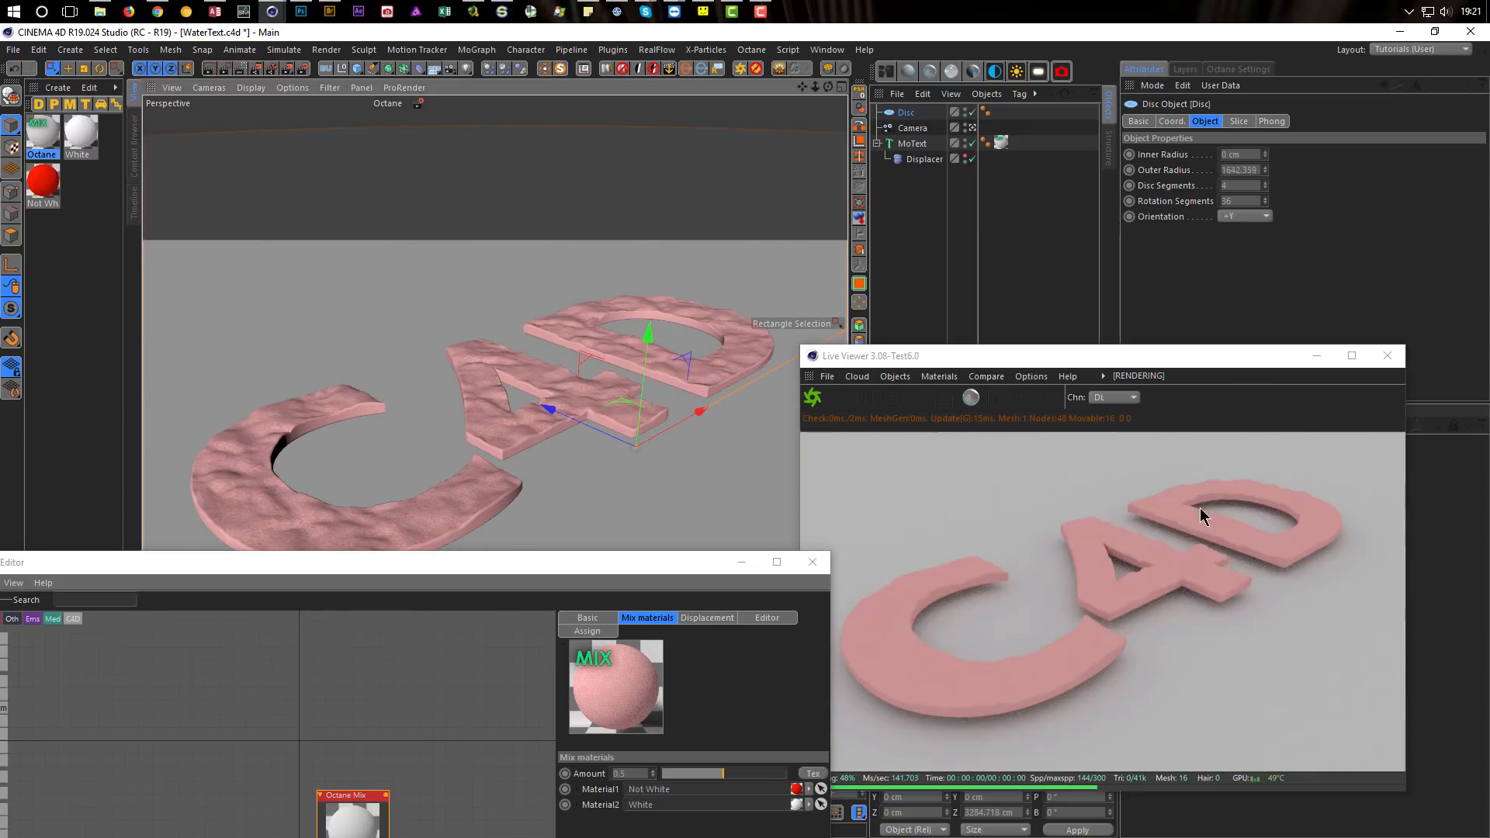
Step: Connect a Falloff map to the Octane Mix Material's Amount and set its mode to Normal vs. vector 90deg
drag(585, 562, 666, 237)
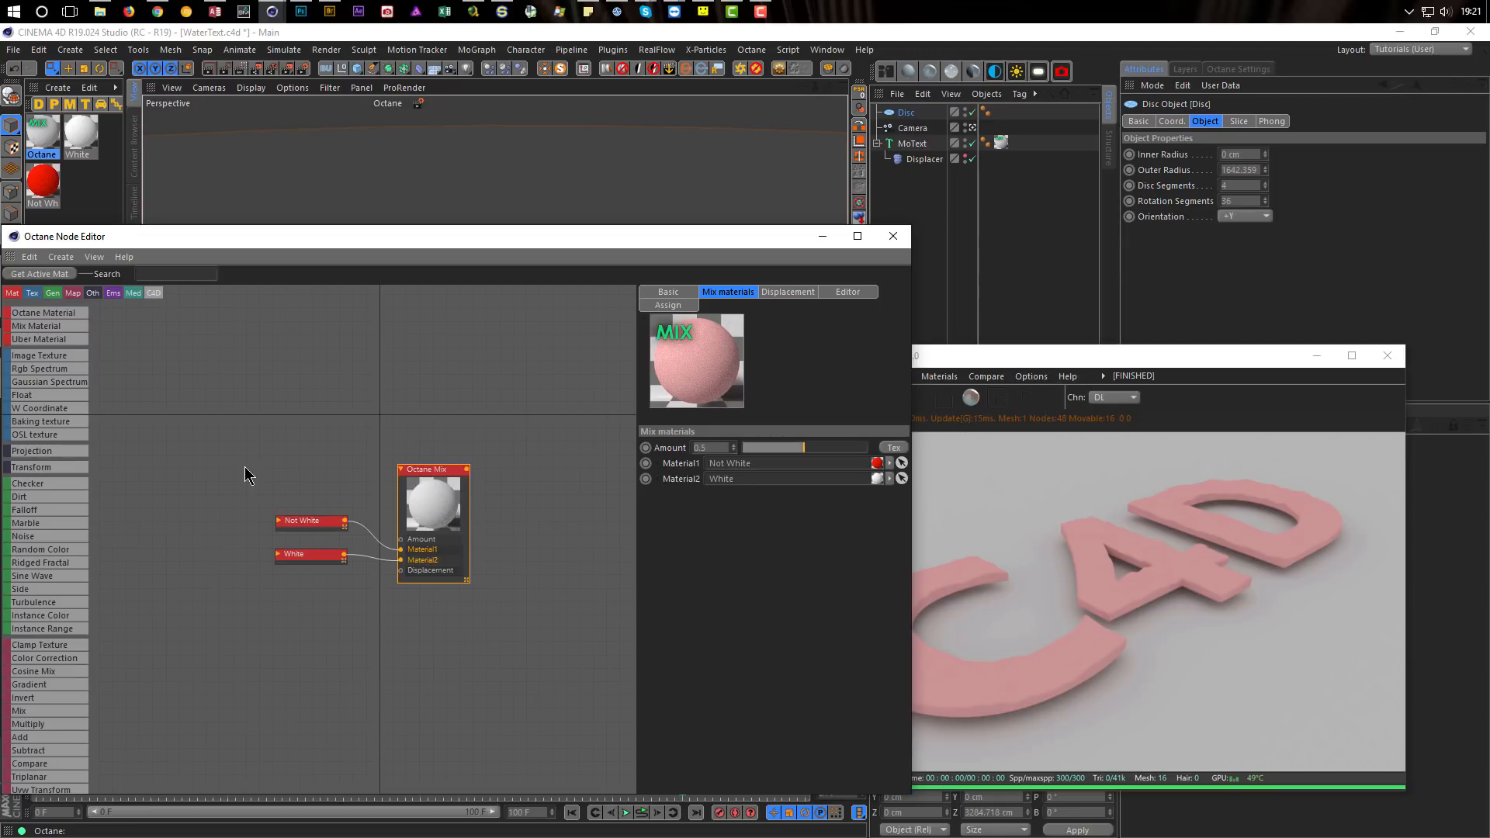
drag(281, 402, 401, 538)
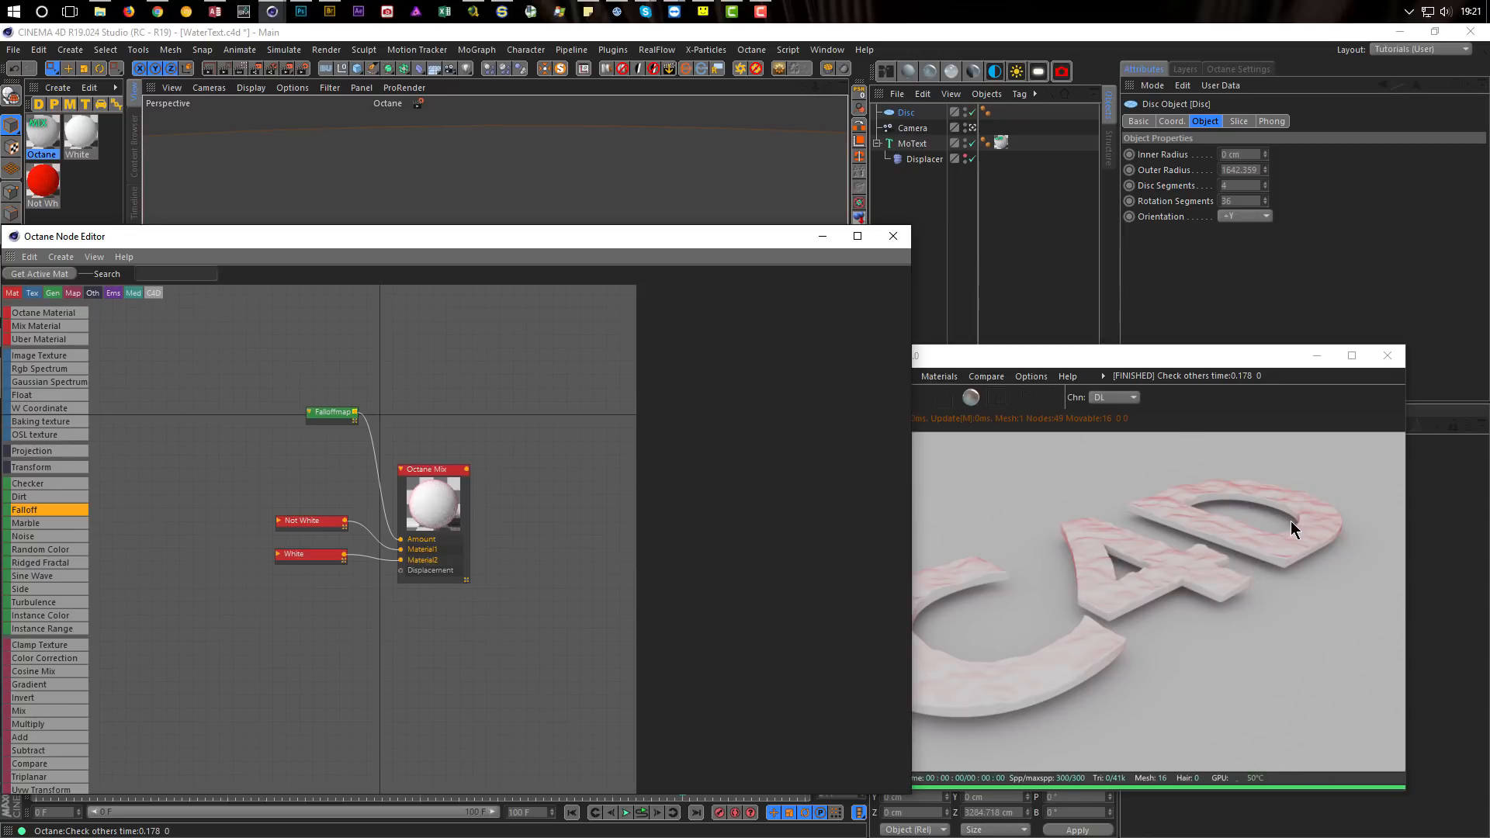
click(1283, 358)
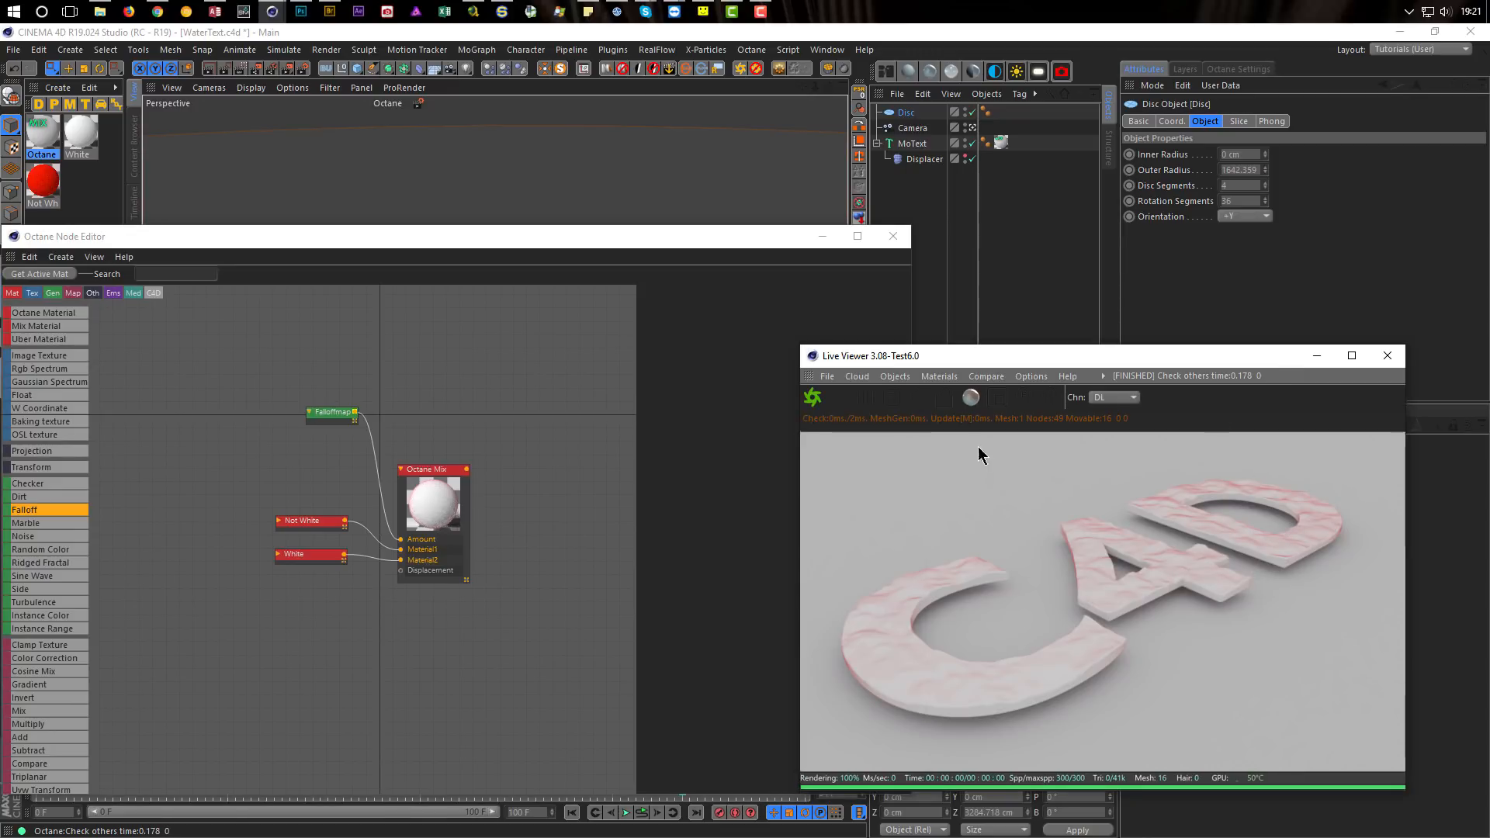
click(350, 419)
drag(350, 419, 335, 459)
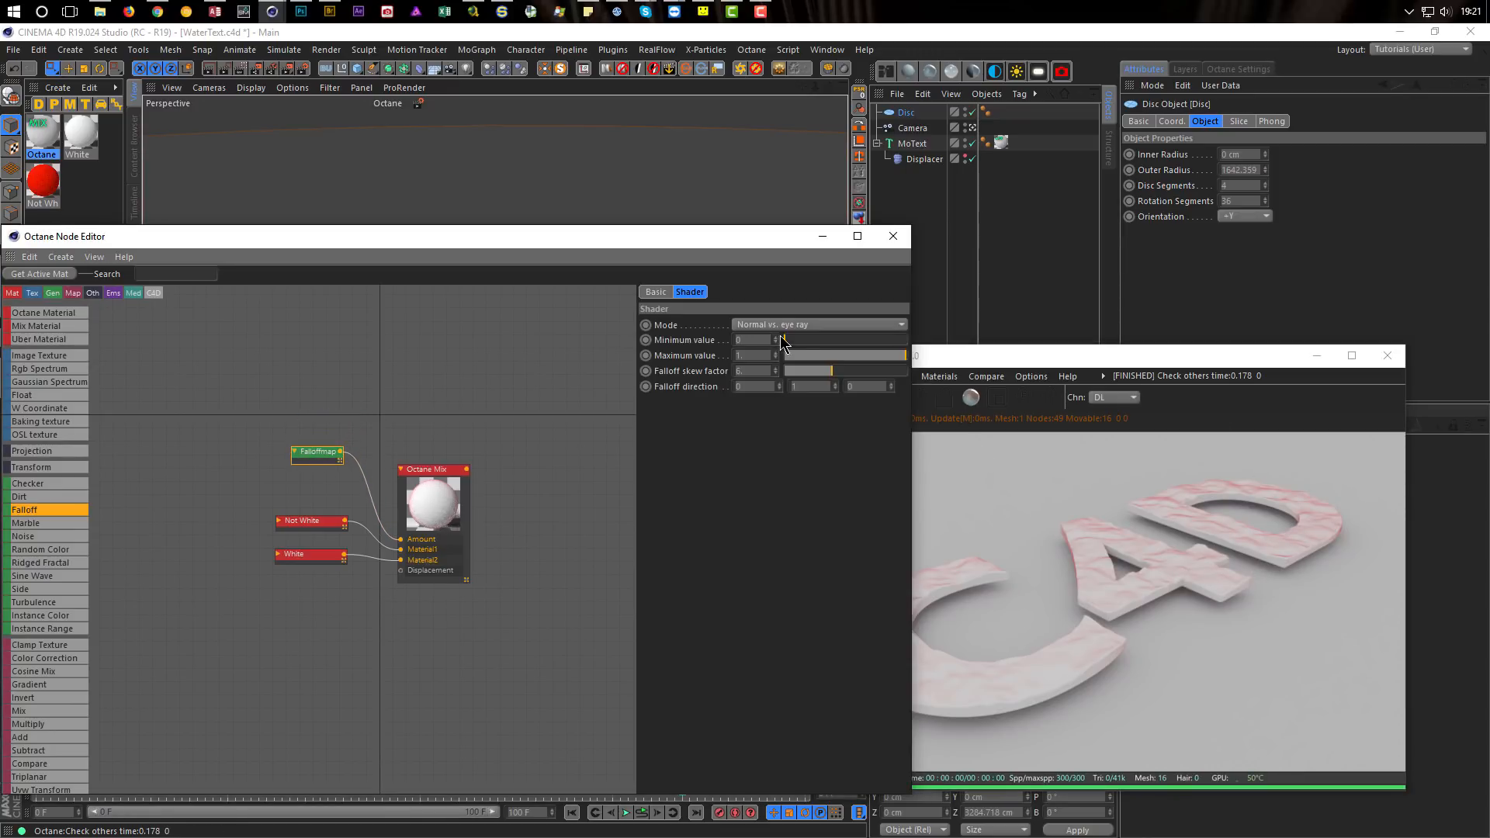
click(821, 324)
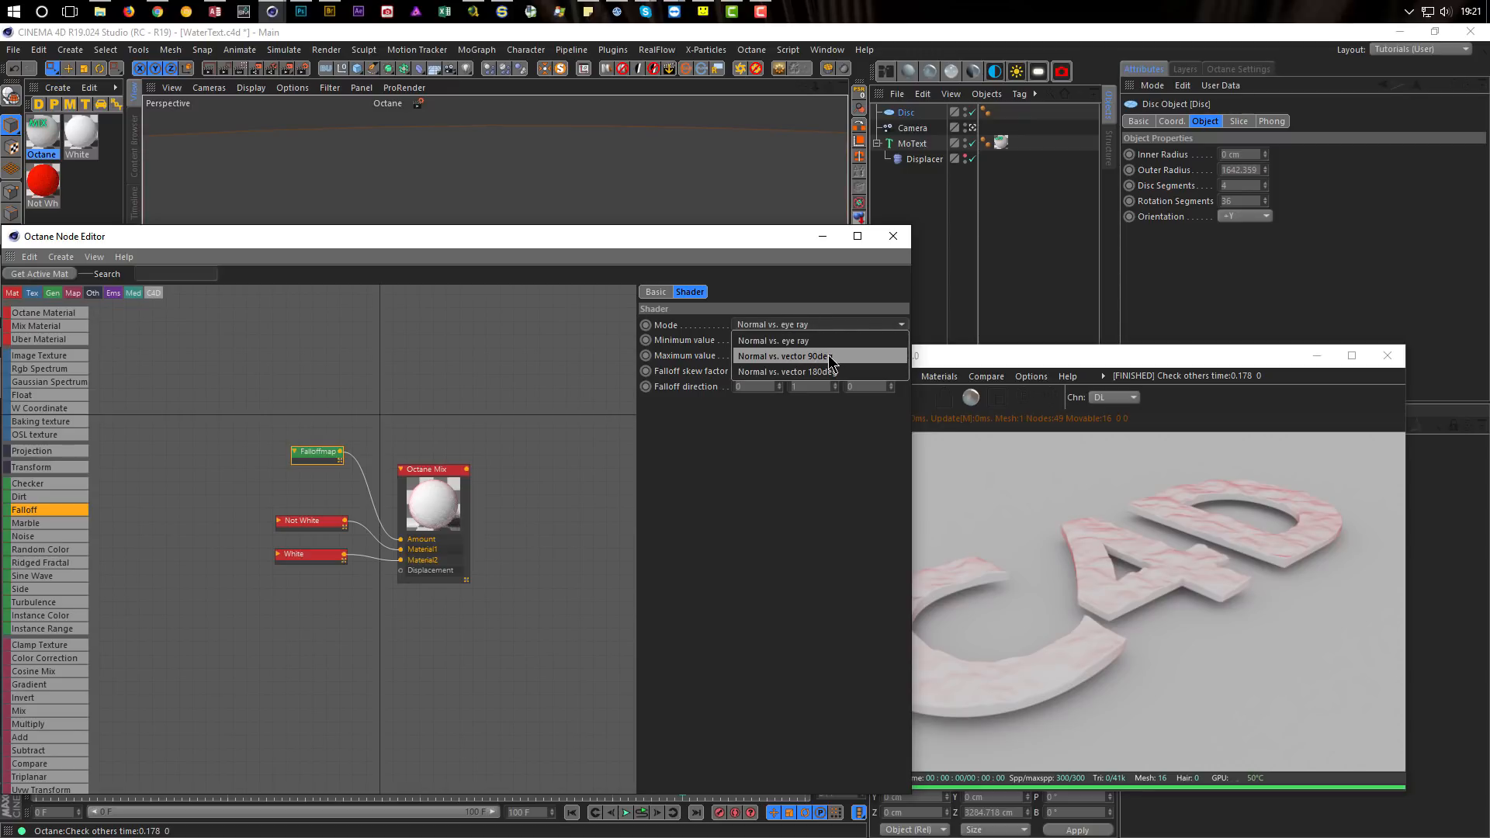
click(830, 358)
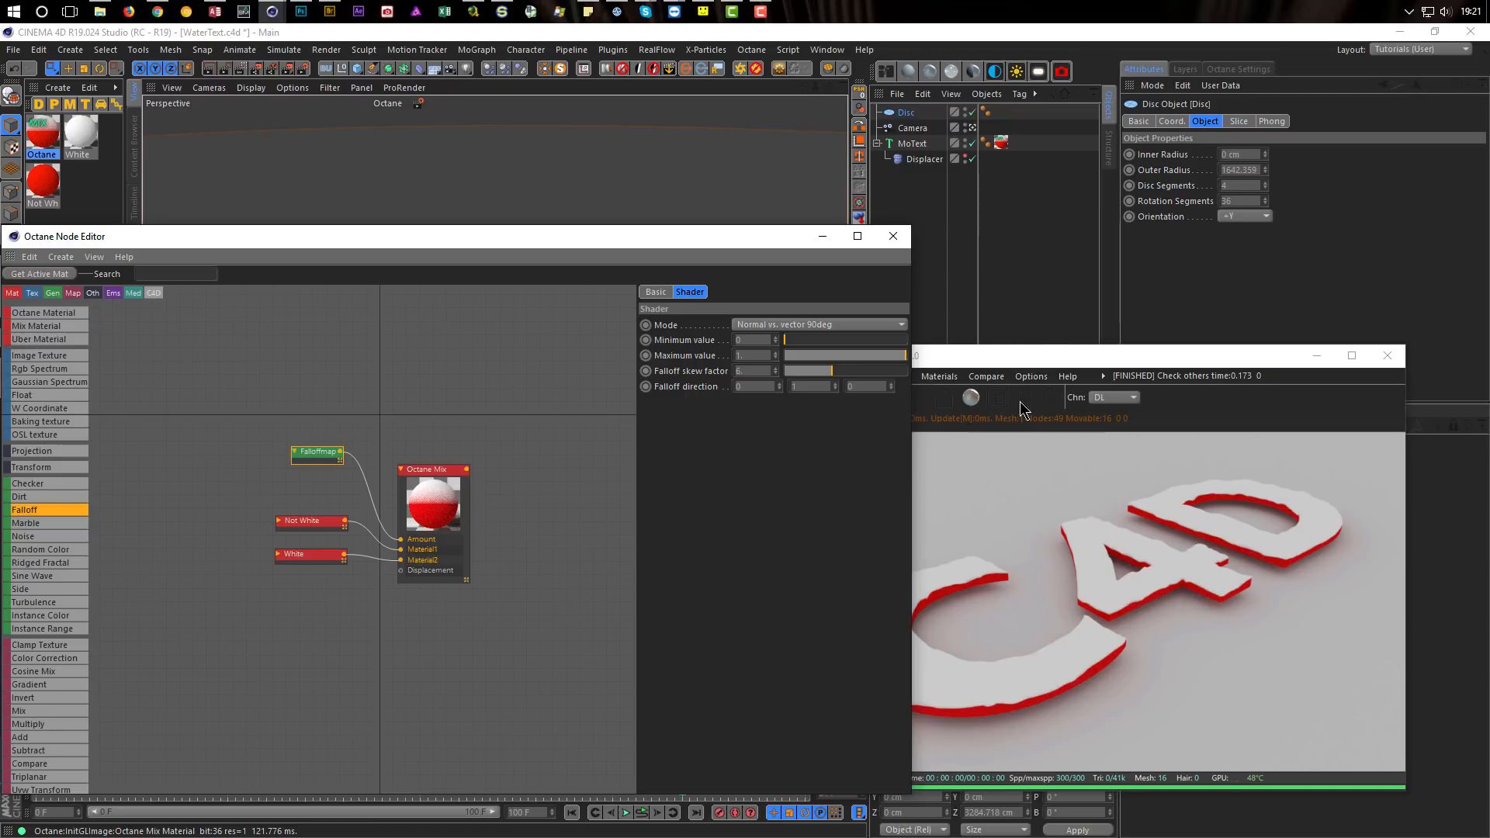
Step: Disable the Disc and orbit around the text to examine the red and white falloff from below and above
click(1081, 37)
drag(764, 247, 746, 672)
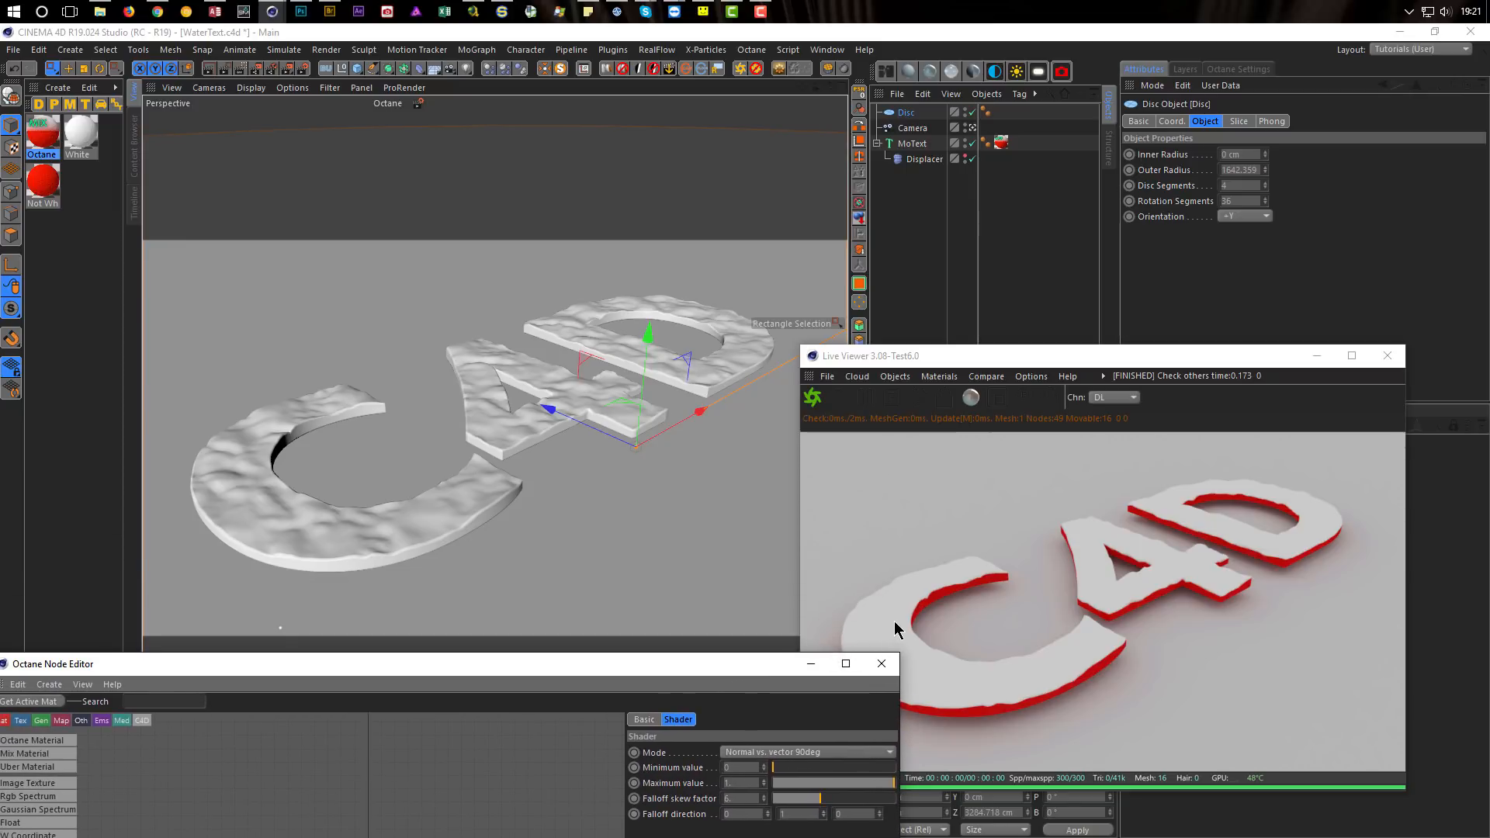
click(971, 113)
click(1124, 601)
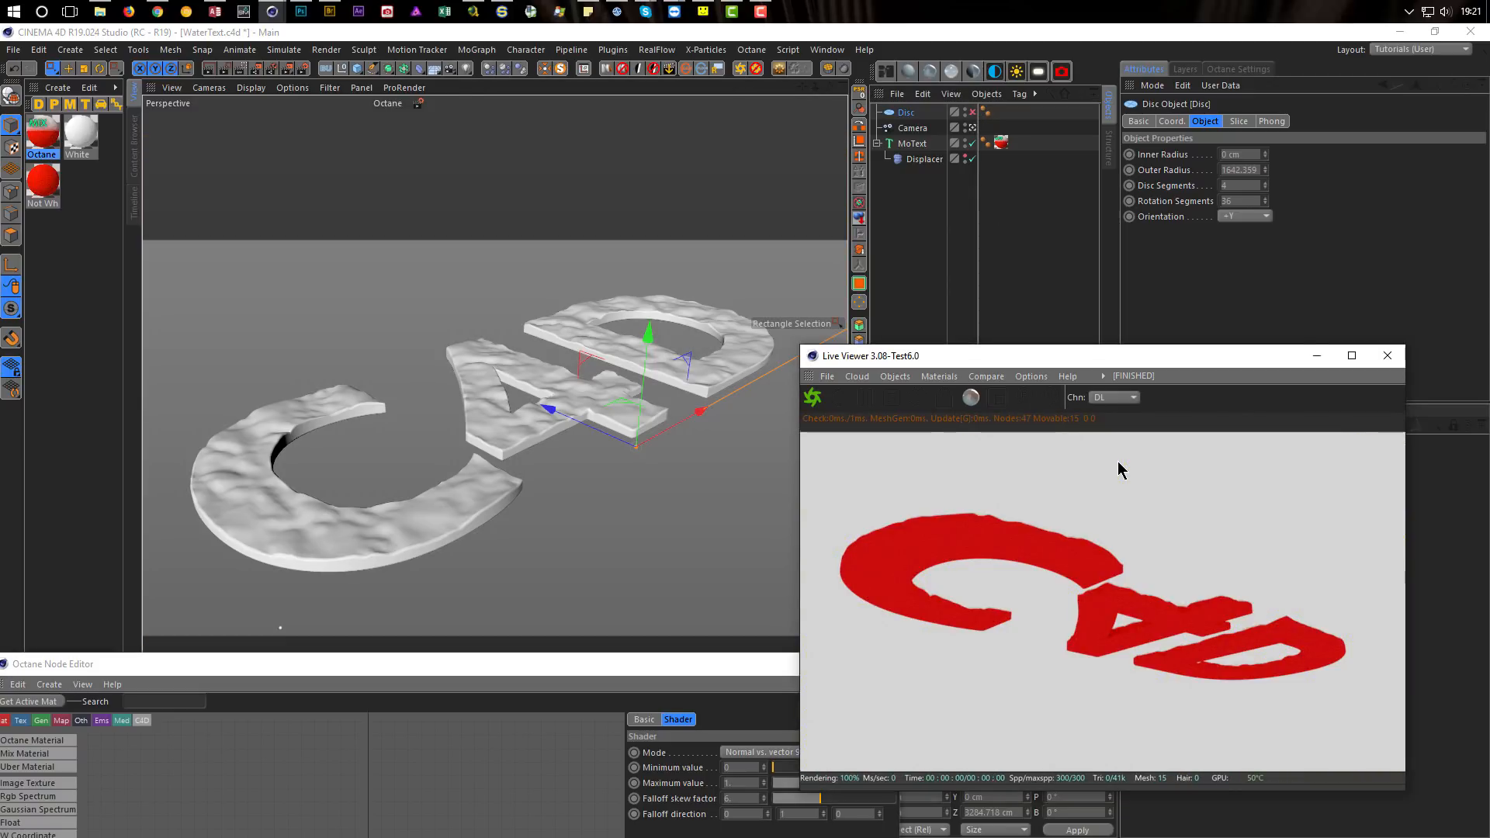
drag(1120, 470, 1099, 516)
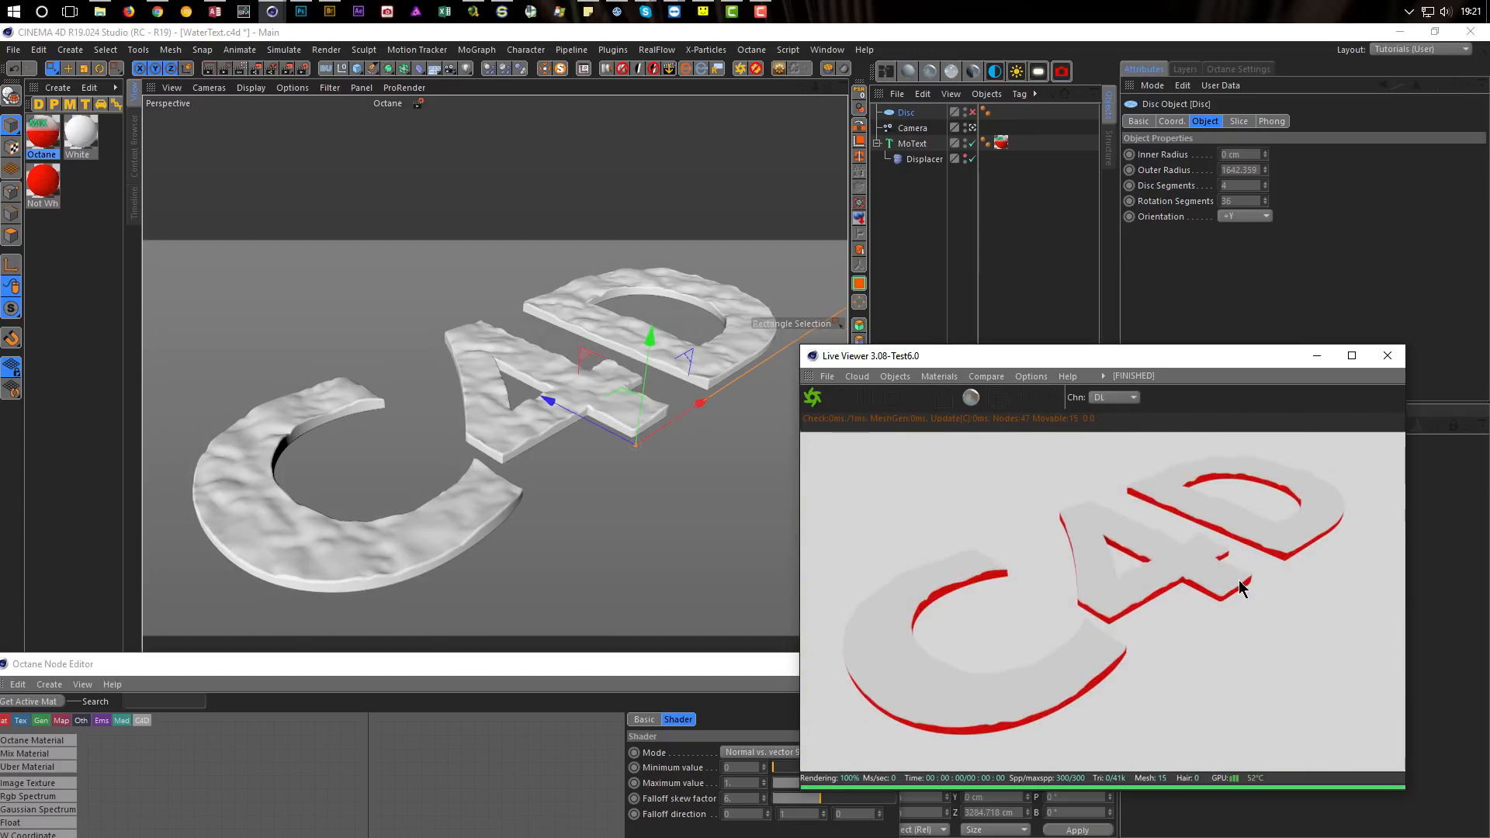
Step: Rearrange the node editor and Live Viewer windows and enable the Disc again
drag(723, 672, 804, 237)
drag(1202, 357, 1246, 367)
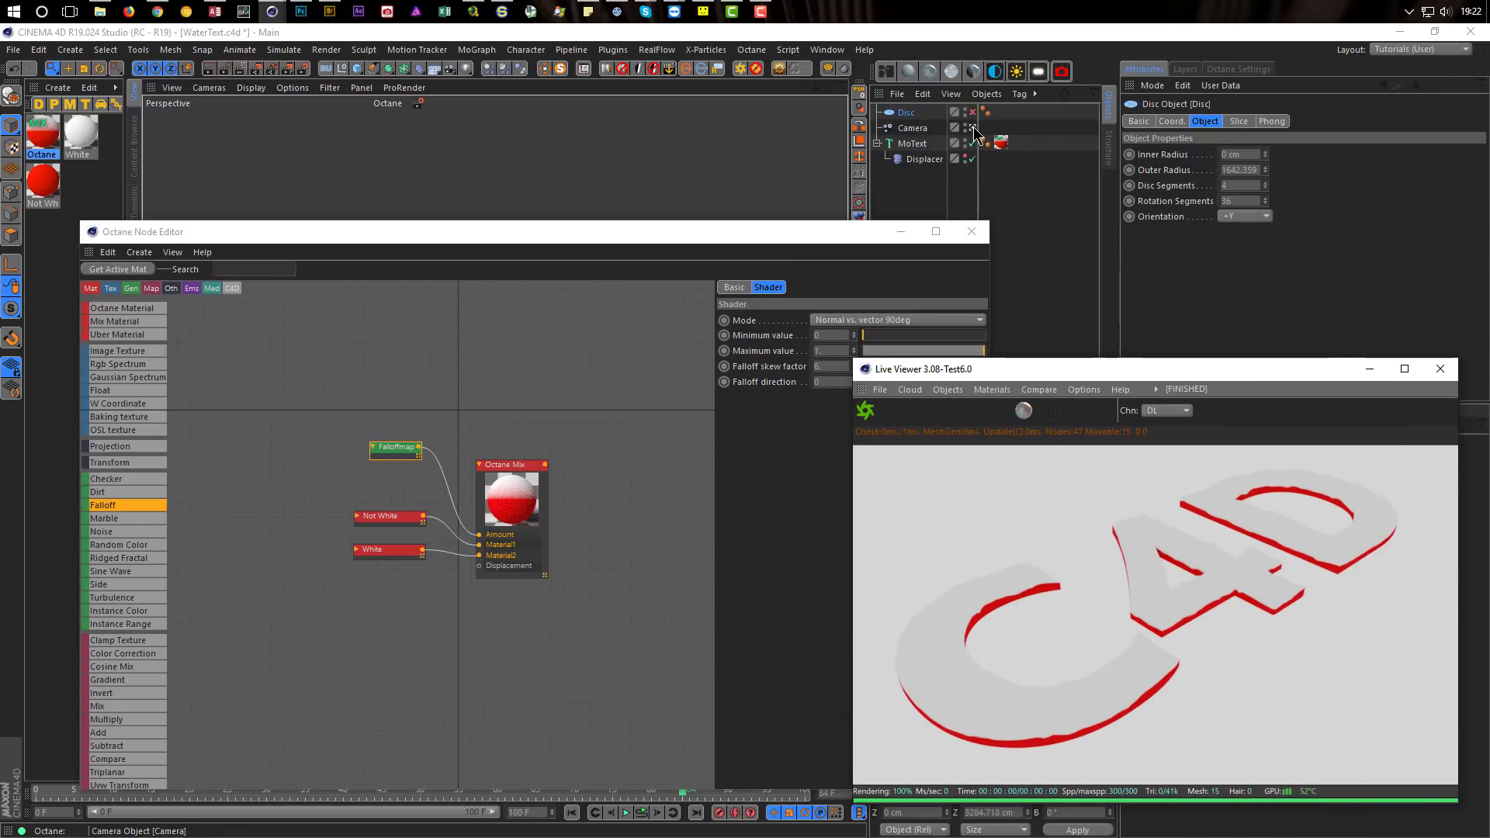
click(973, 121)
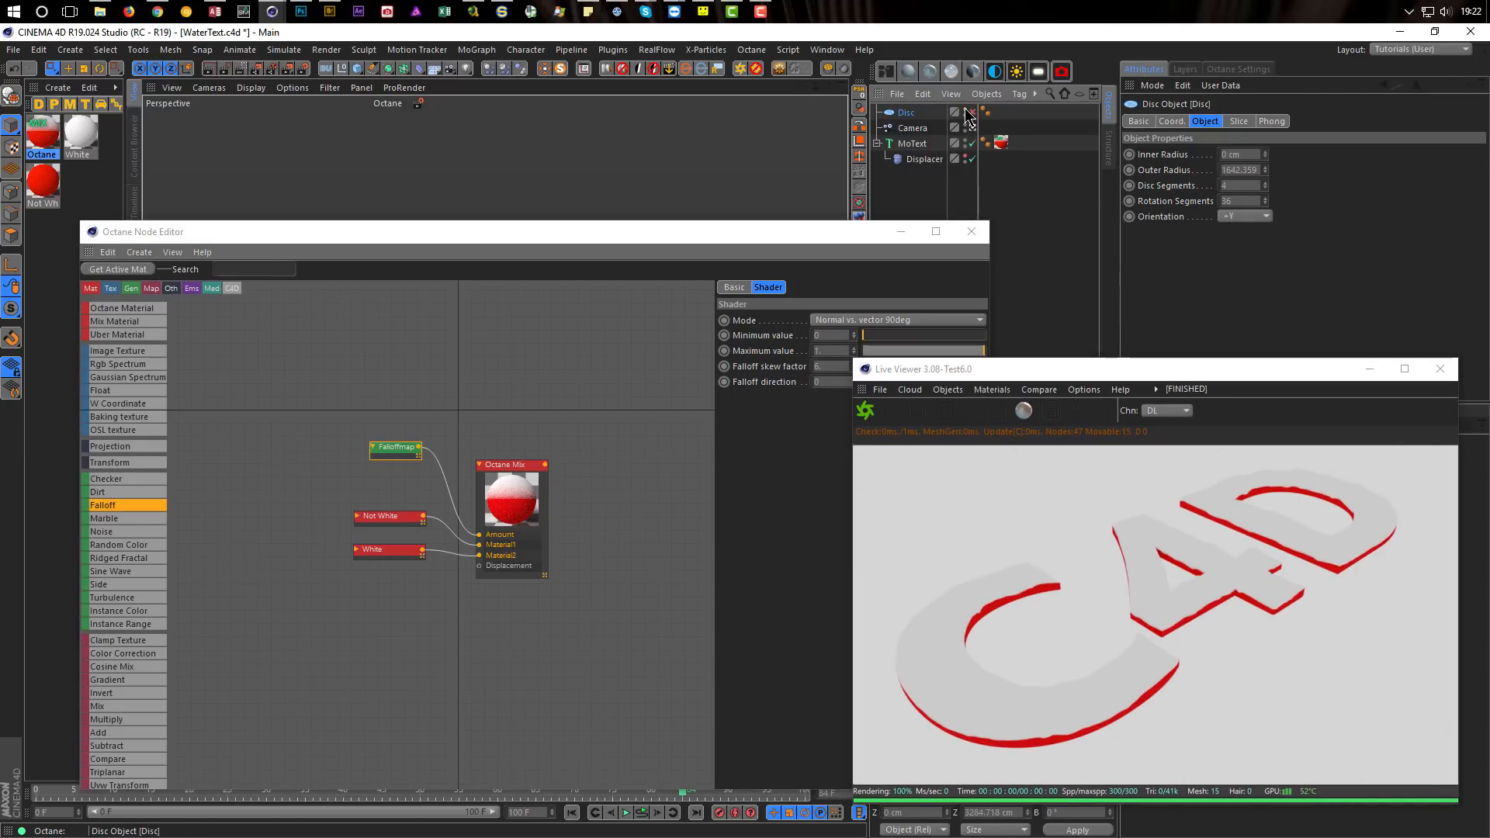
click(968, 113)
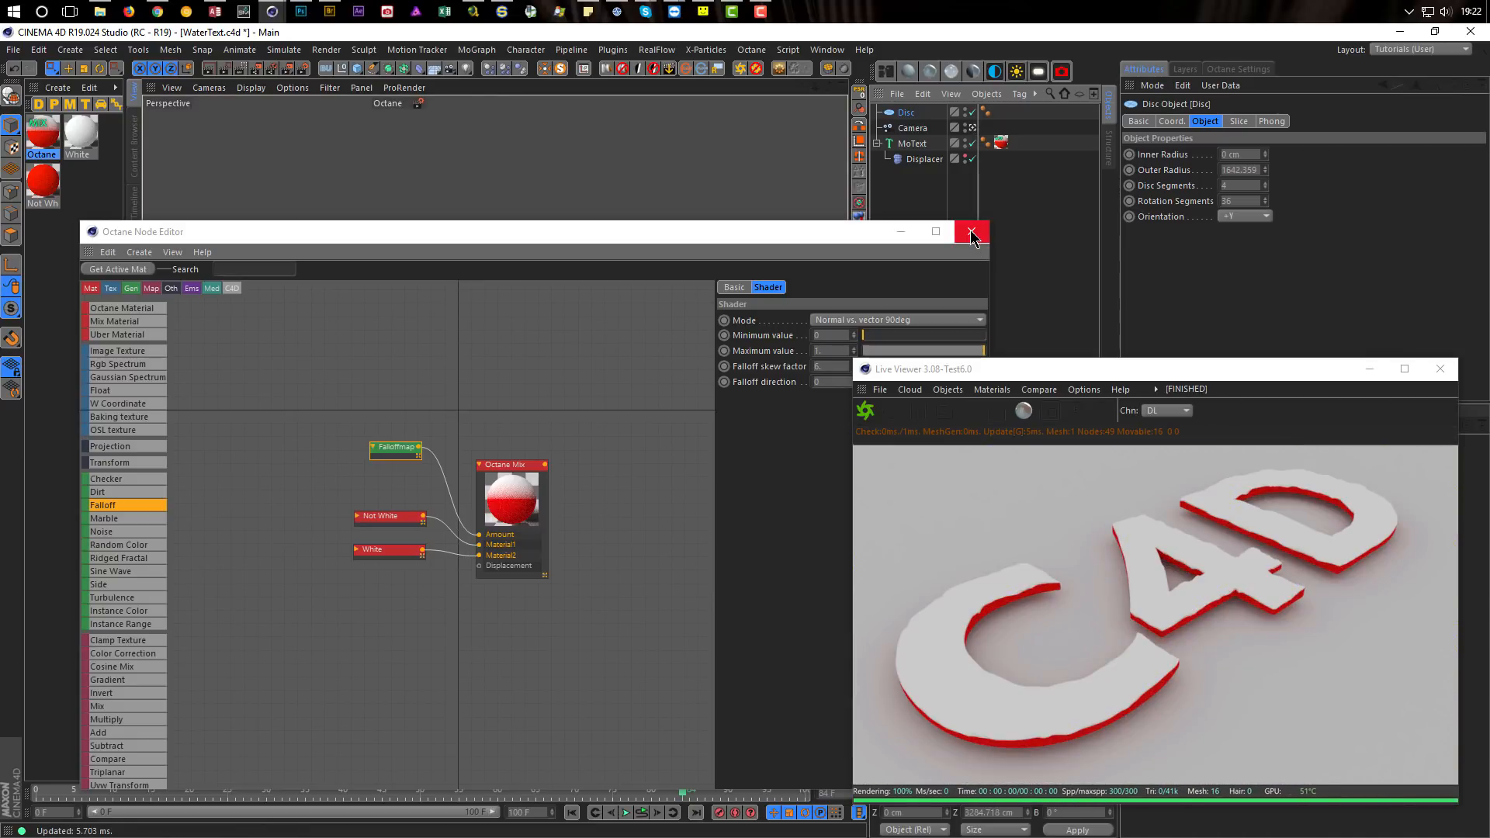
Step: Close the node editor, remove the mix material tag from MoText, and delete all three materials from the scene
click(971, 231)
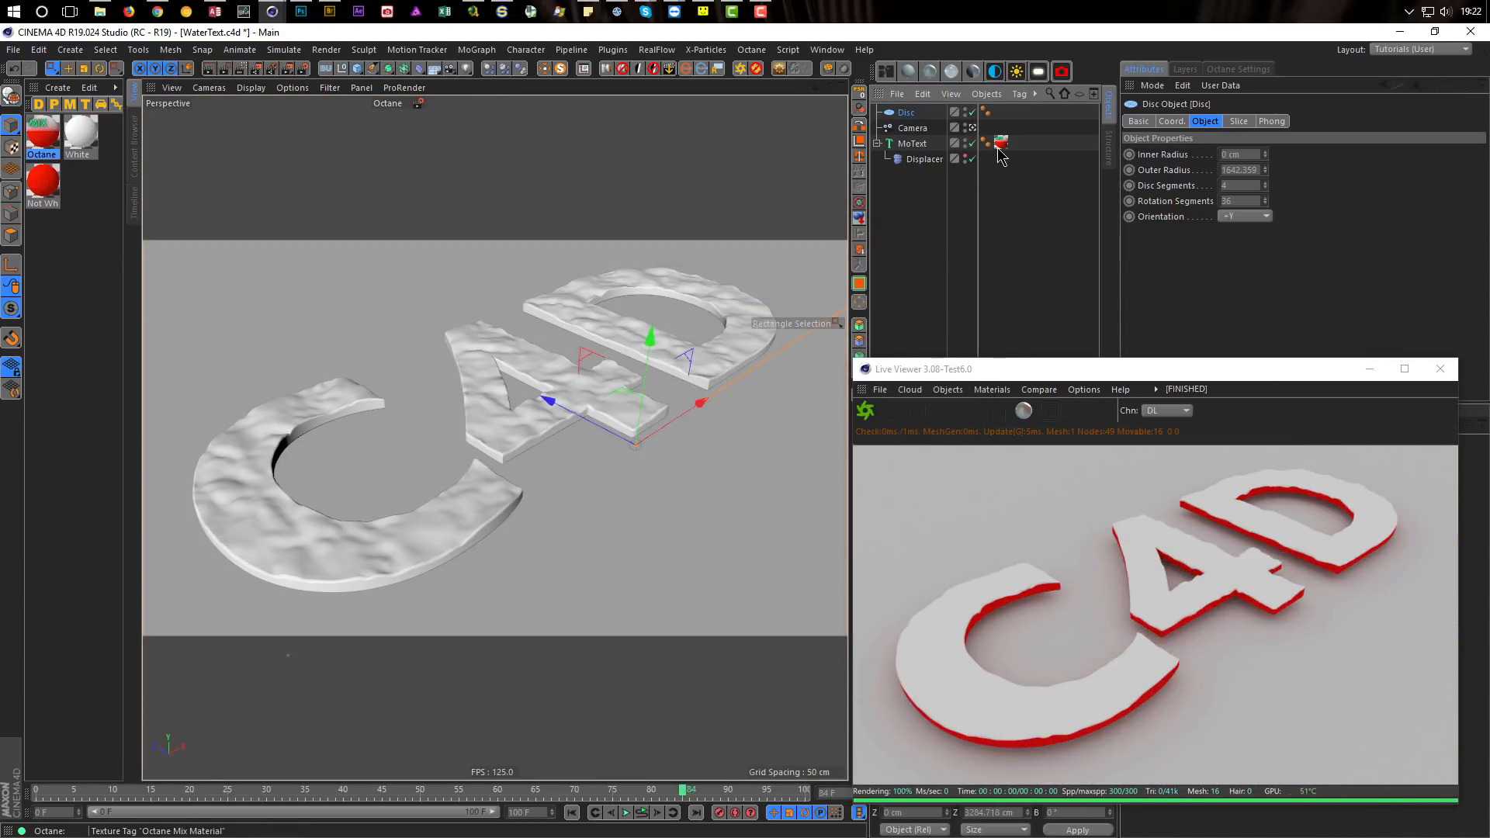
click(1000, 143)
key(Delete)
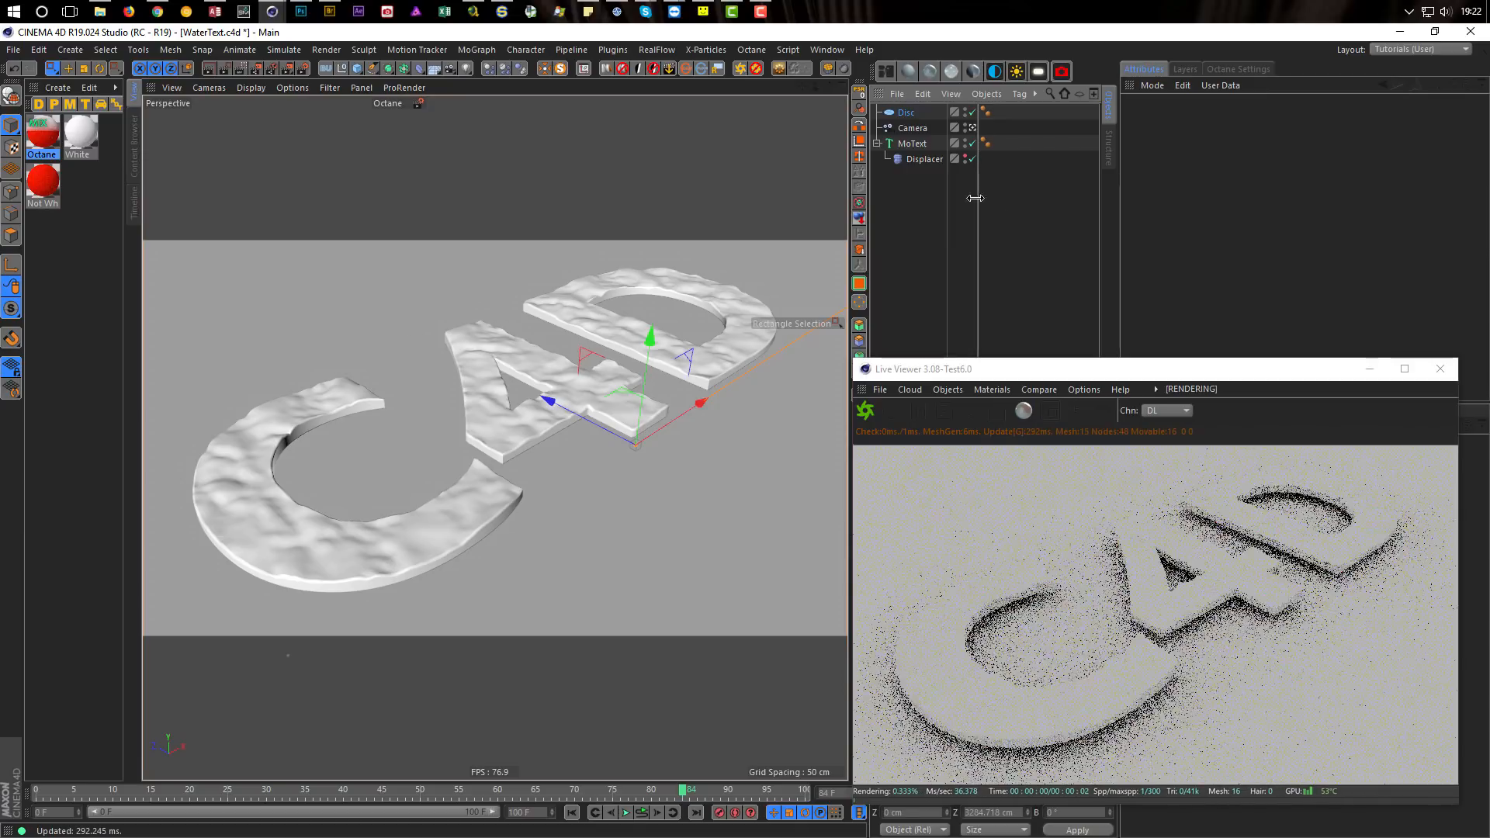
key(ctrl+a)
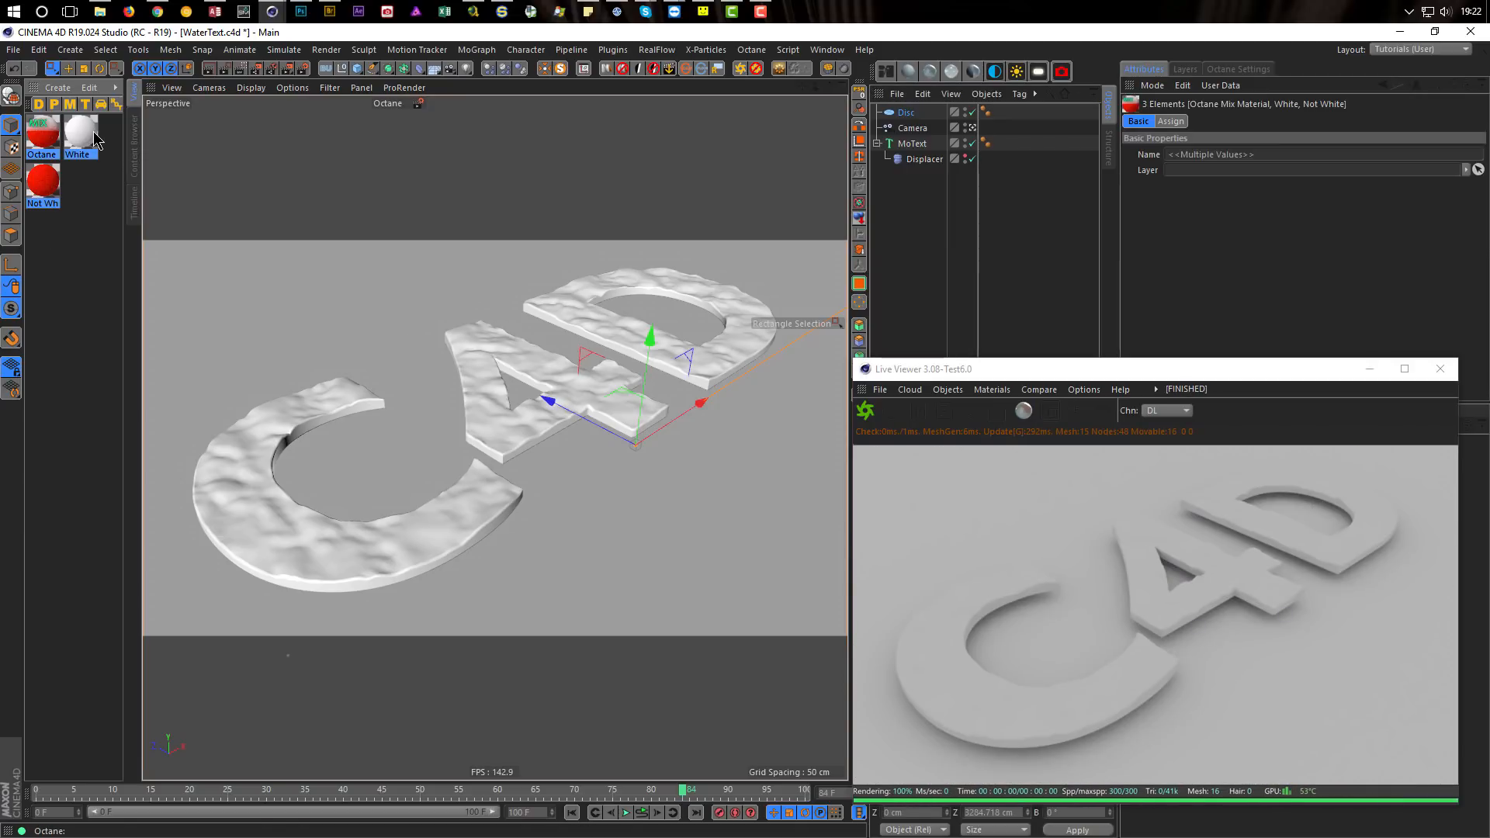
key(Delete)
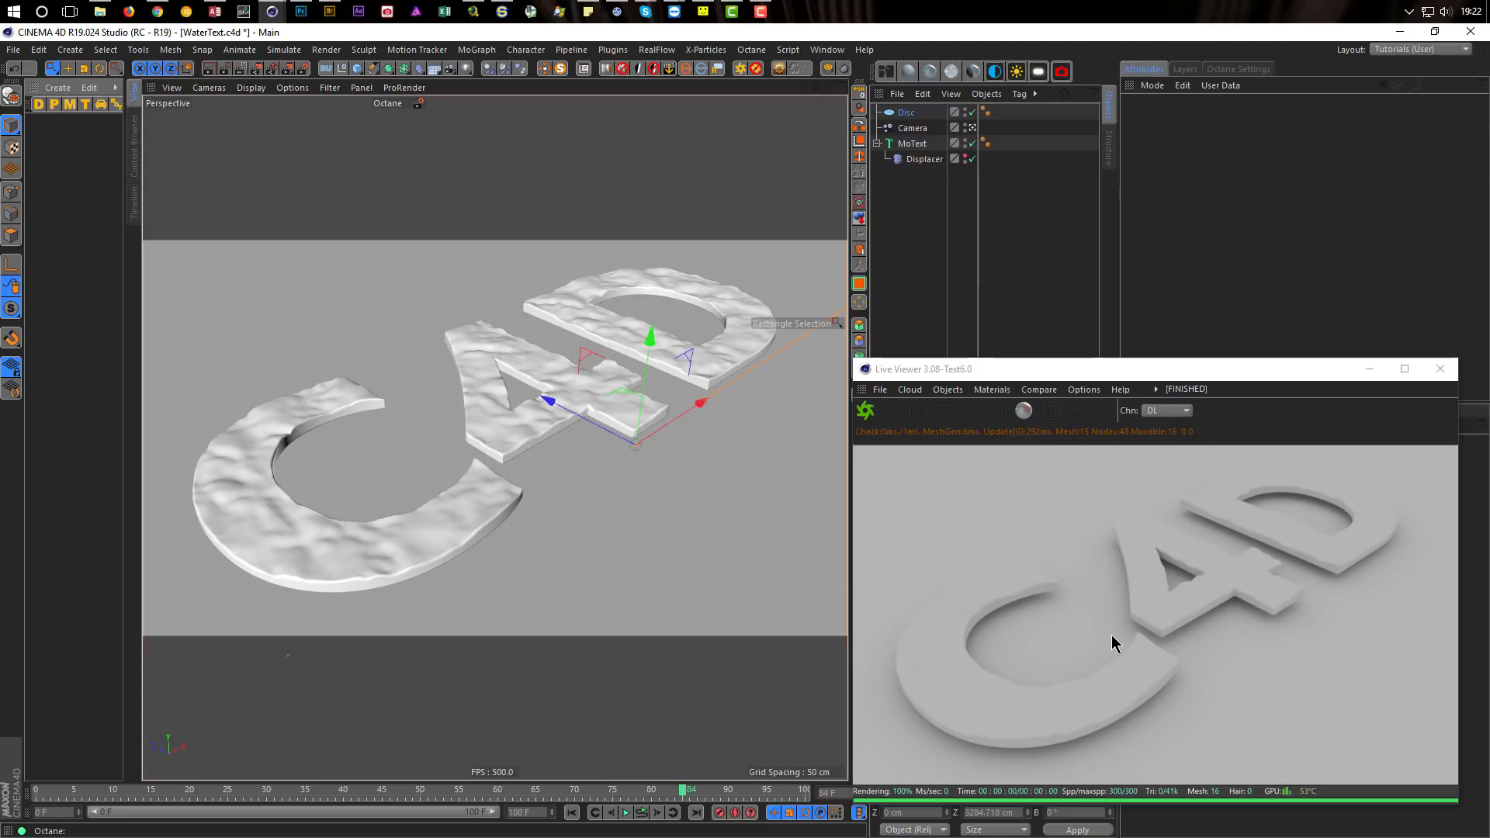
click(1097, 371)
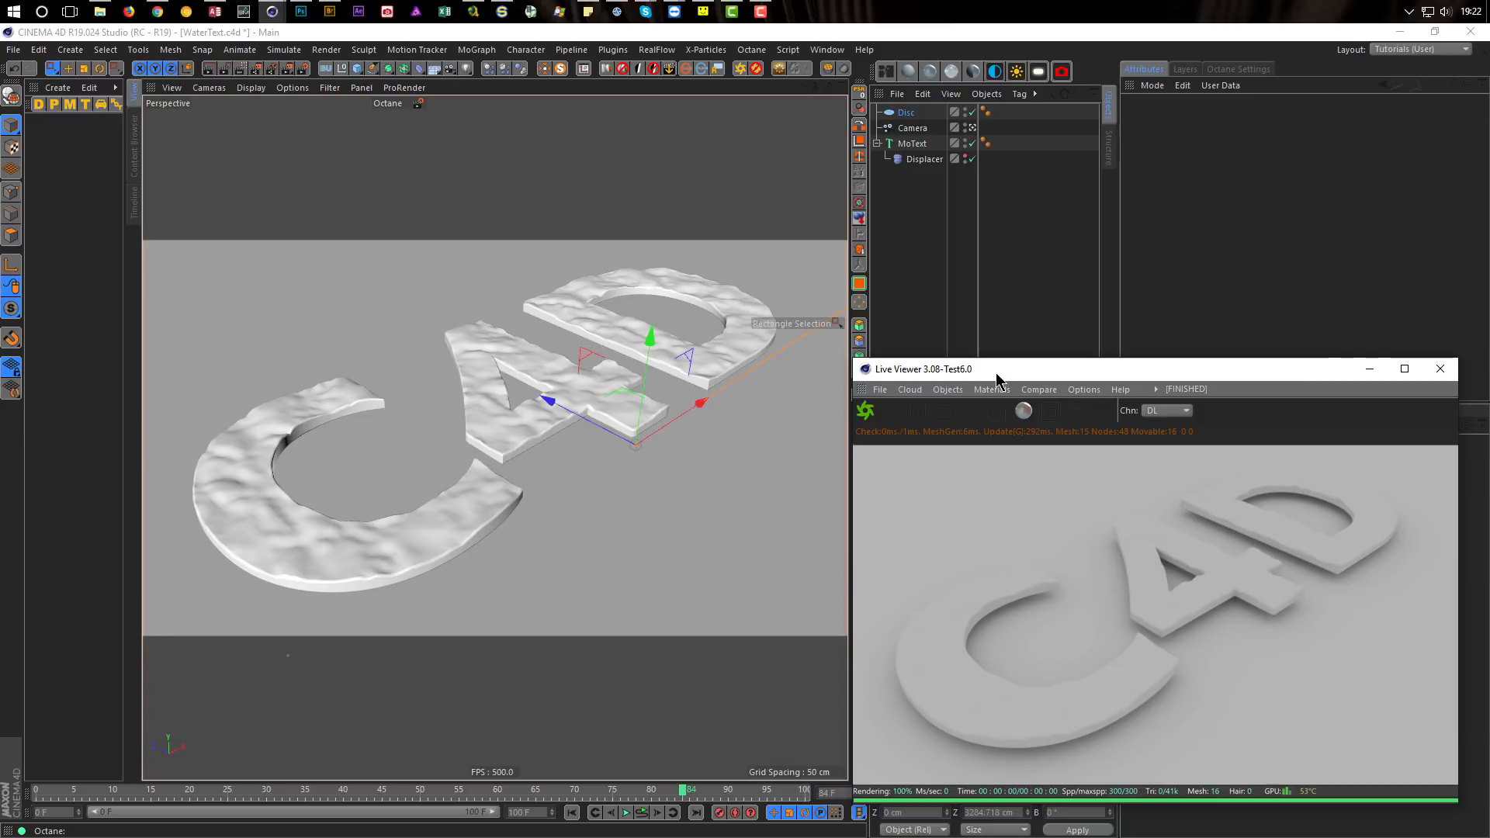
drag(996, 374, 992, 373)
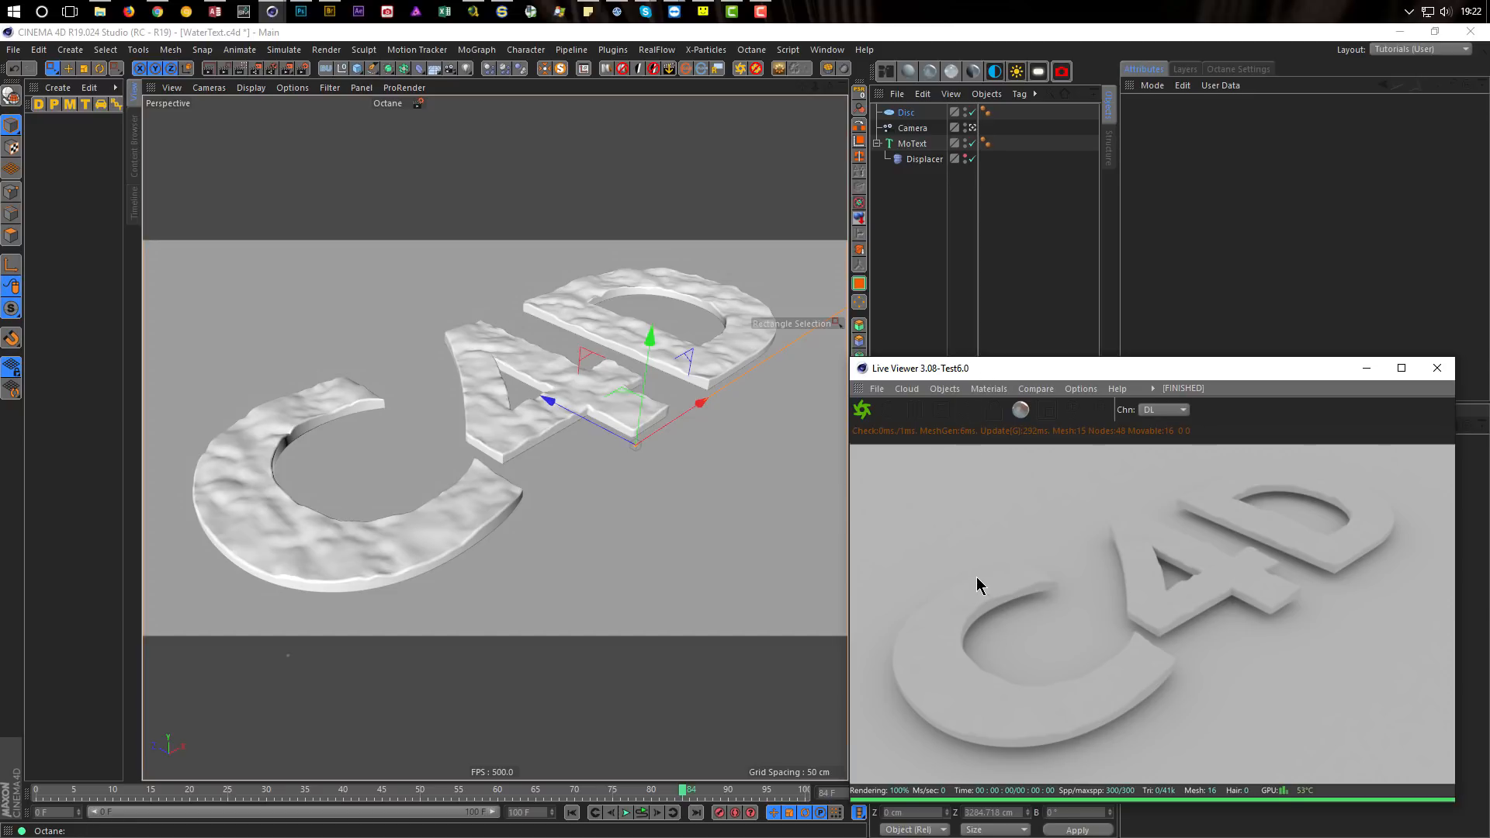
Step: Create a new Octane specular material
click(951, 71)
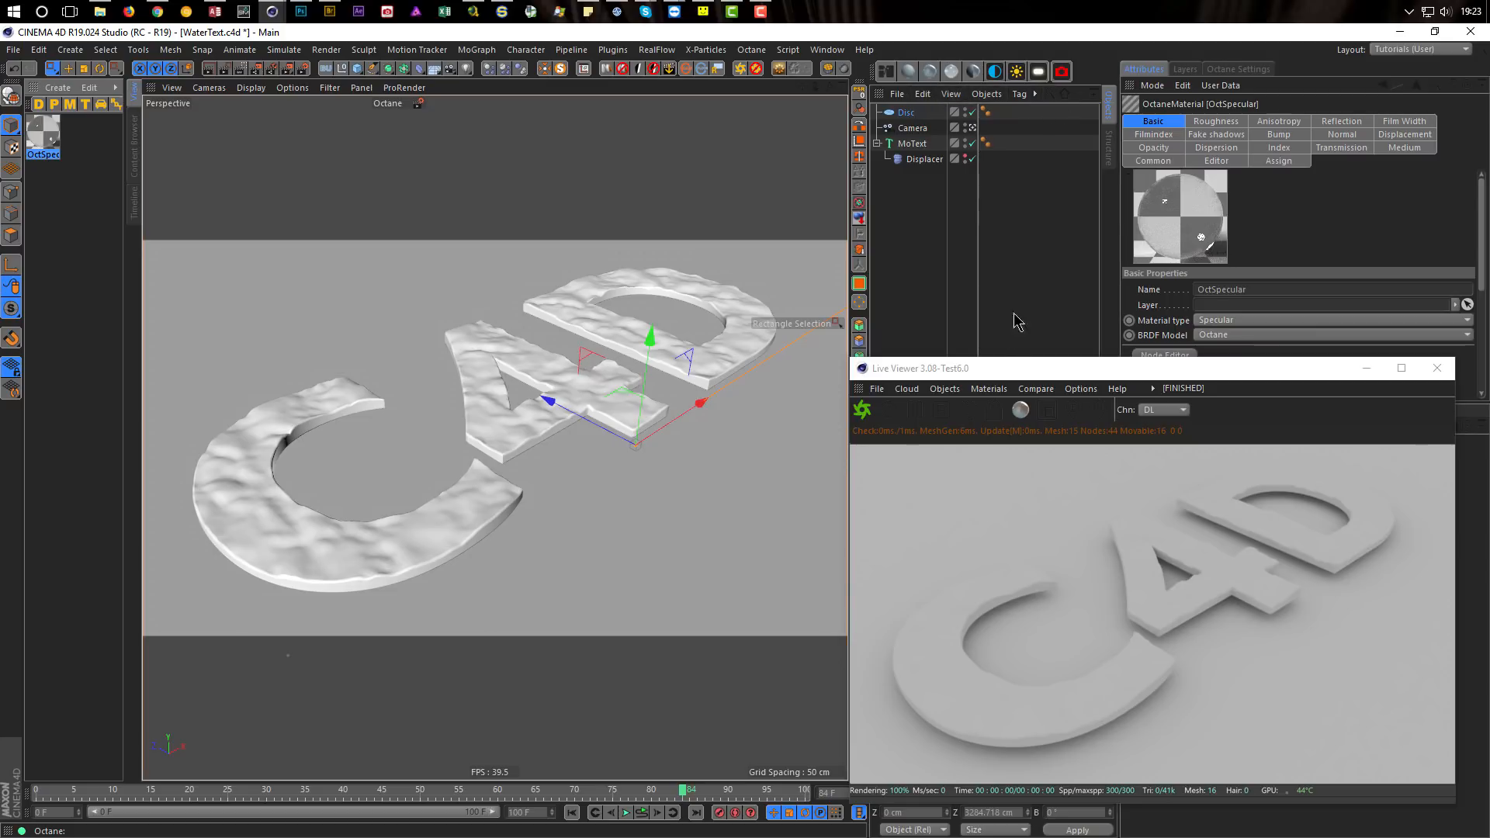
click(985, 389)
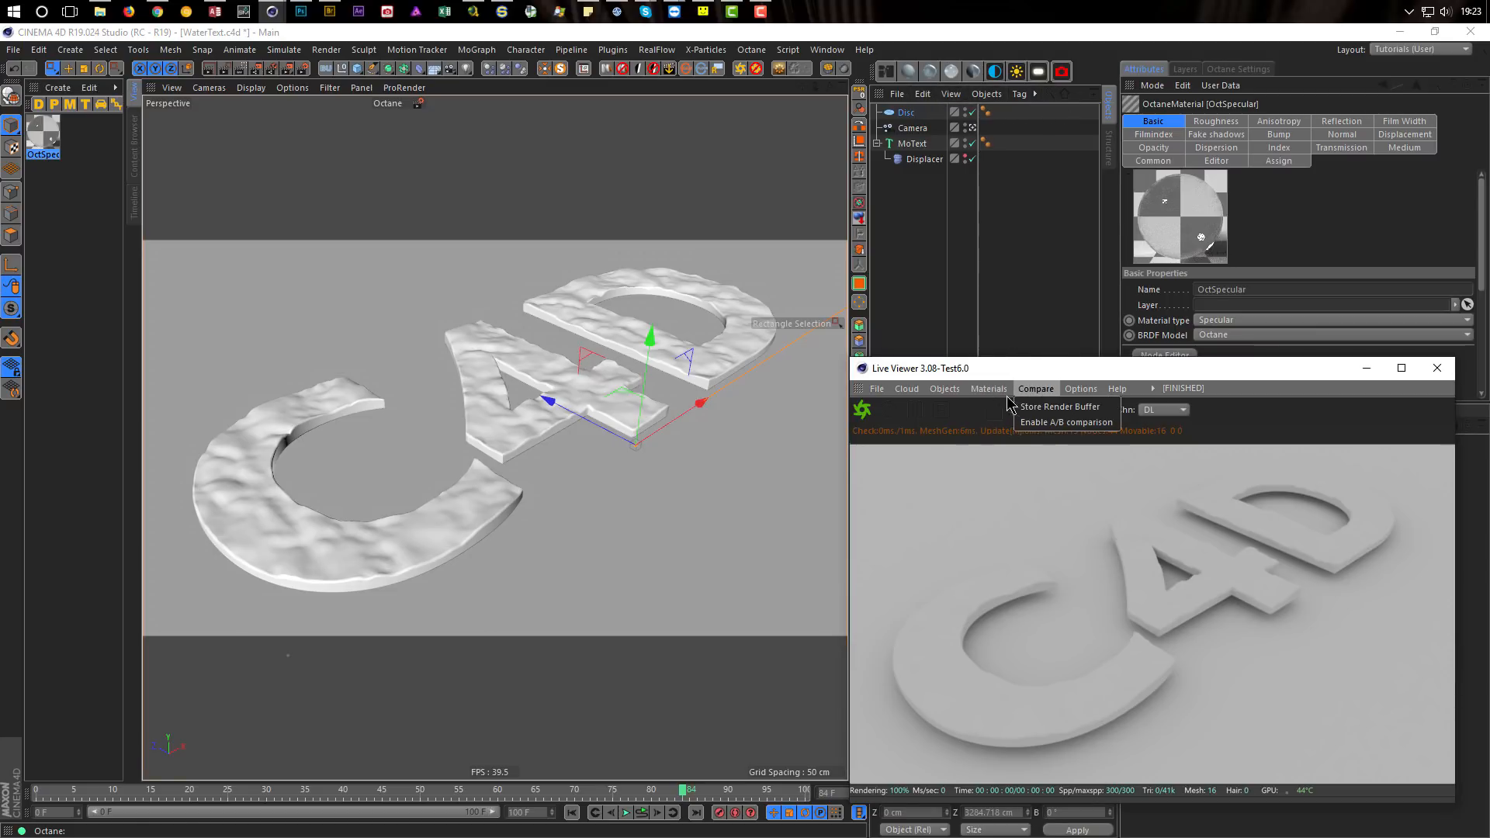
mouse_move(1164, 396)
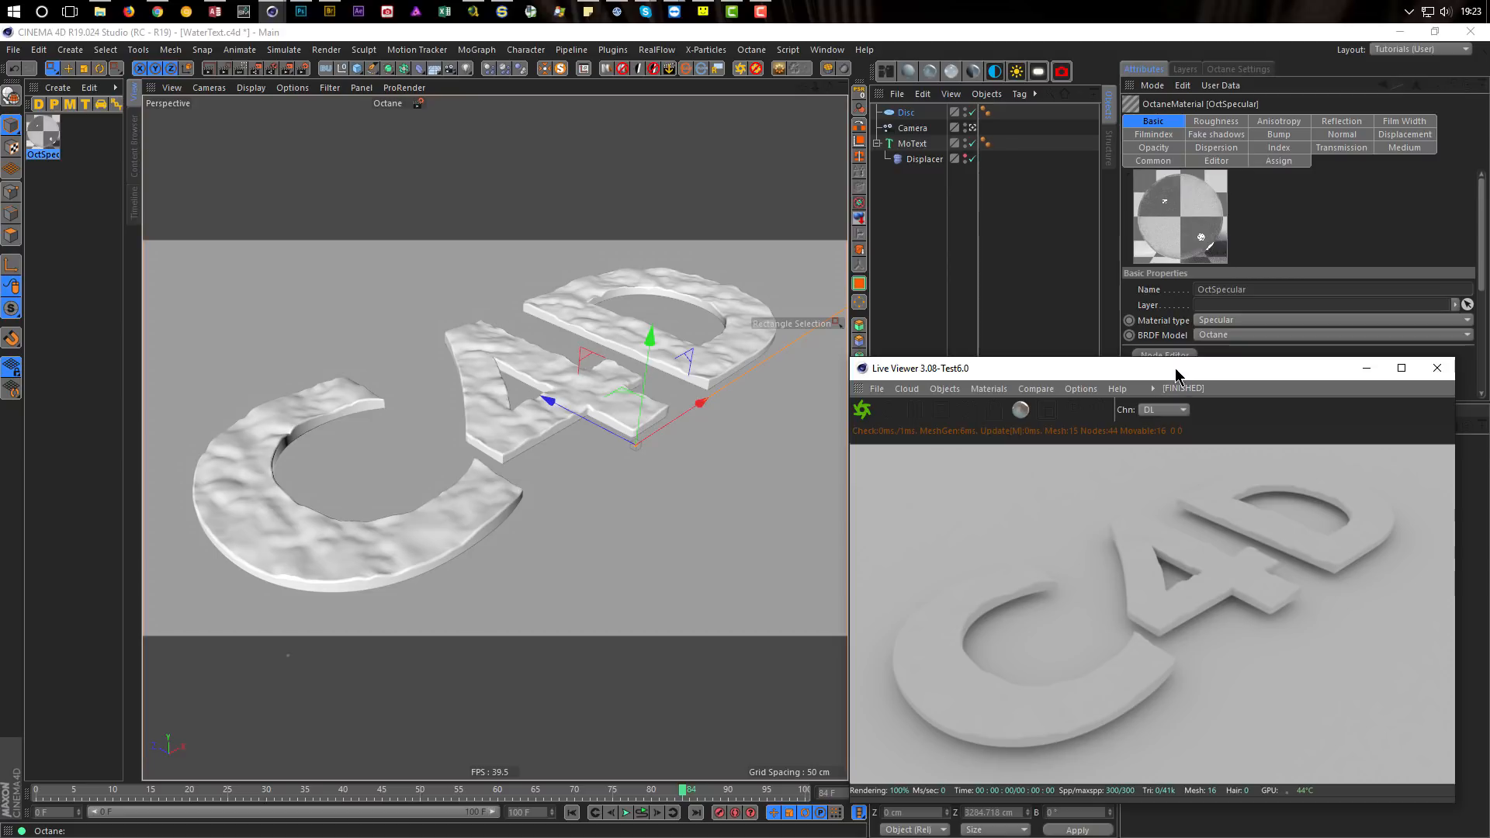
click(326, 216)
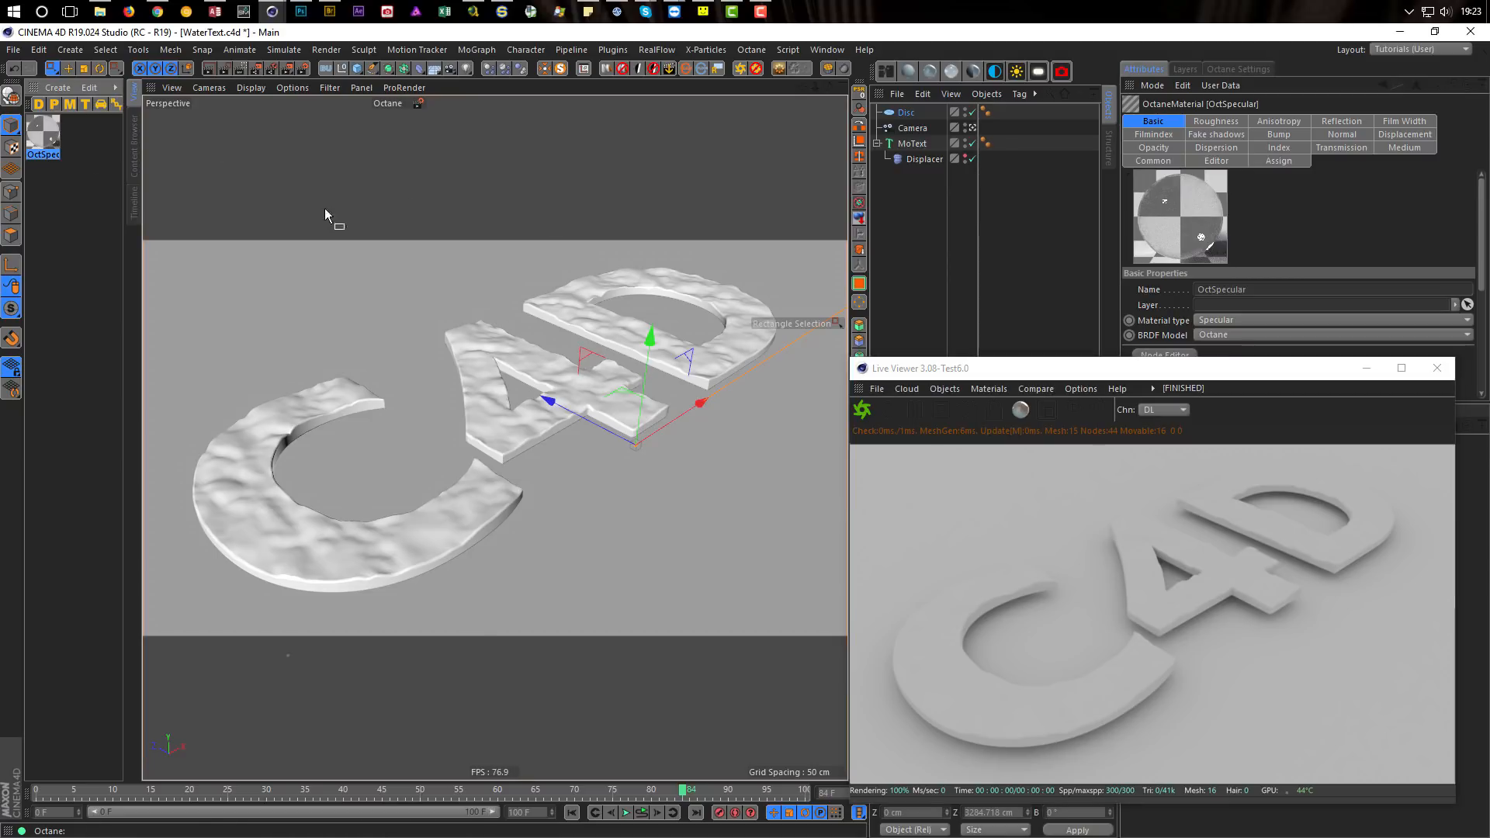
Step: Open the OctSpecular material in the Octane Node Editor and place its node near the upper part of the canvas
click(885, 71)
drag(710, 283, 493, 191)
middle_drag(360, 423, 623, 453)
scroll(538, 451, up, 1)
scroll(531, 454, down, 3)
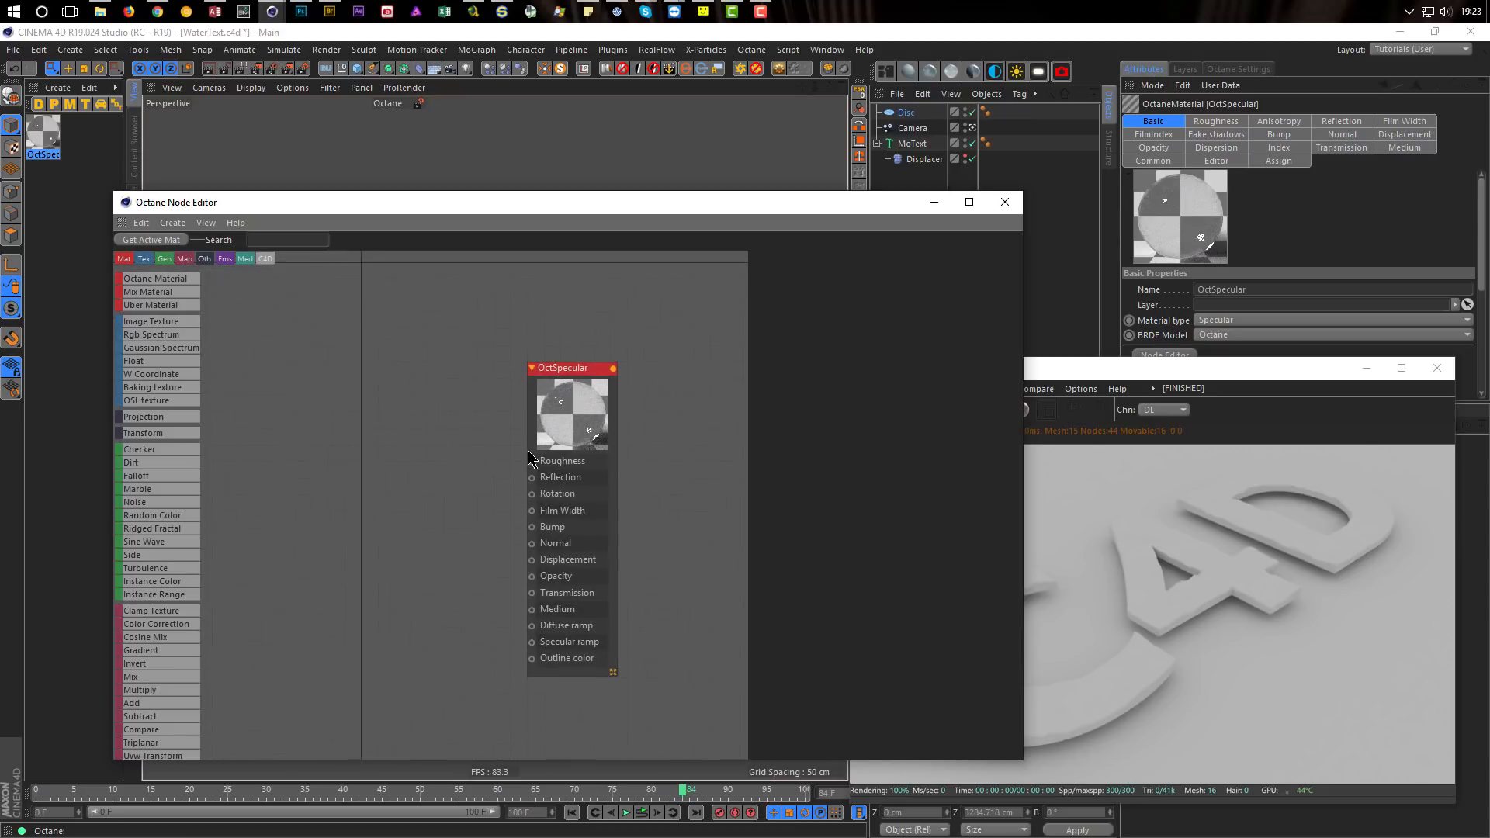
middle_drag(483, 469, 573, 533)
drag(672, 448, 364, 275)
middle_drag(456, 353, 508, 543)
drag(384, 438, 435, 273)
middle_drag(526, 432, 505, 542)
drag(418, 409, 406, 276)
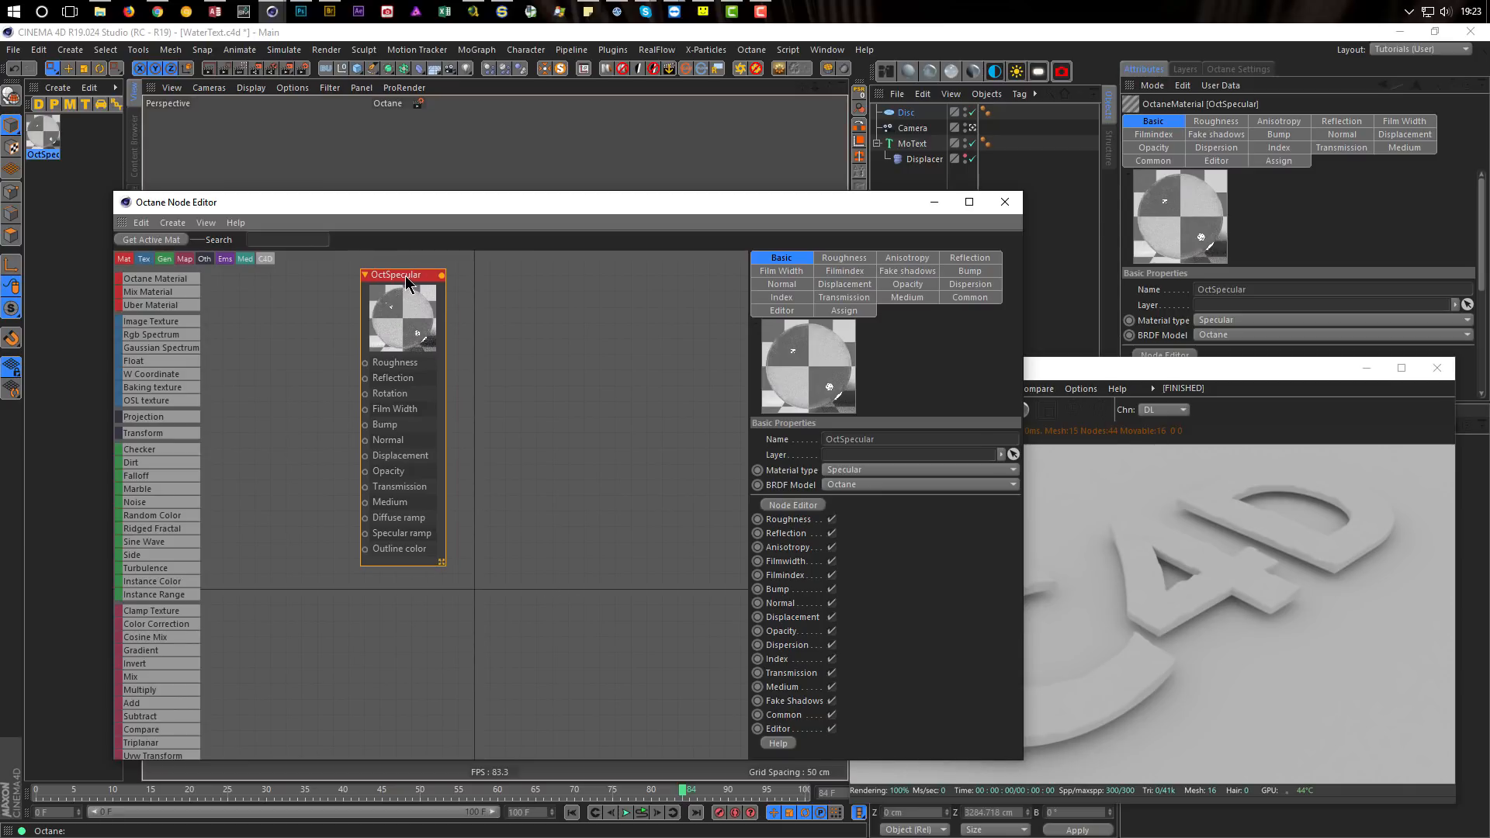
Step: Rename the specular material to Rough
double_click(883, 440)
text(Rough)
key(Return)
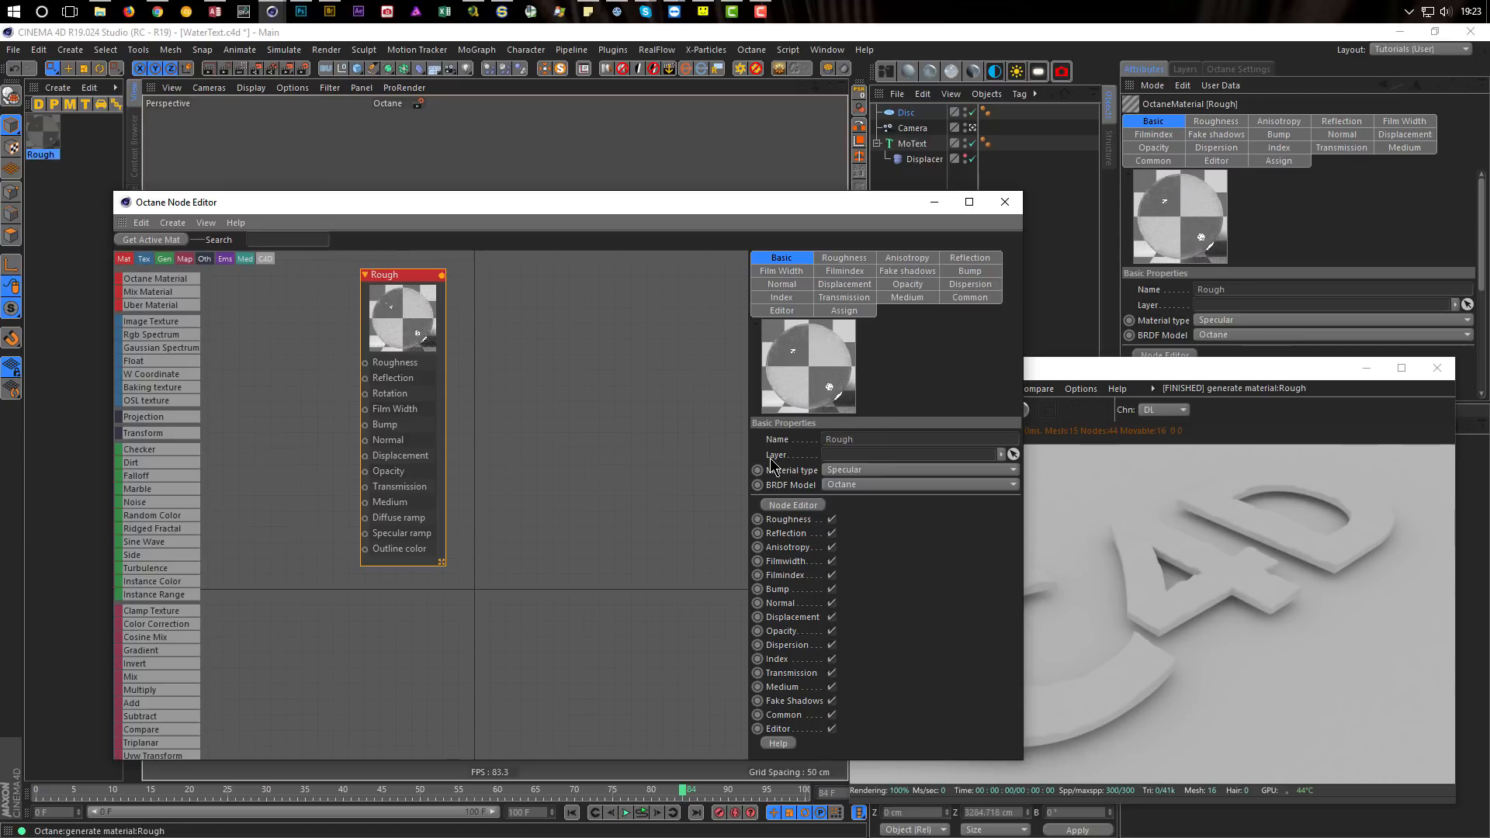
Step: Connect a Float texture to the Rough material's Roughness and set its value to 0.1
drag(146, 365, 309, 369)
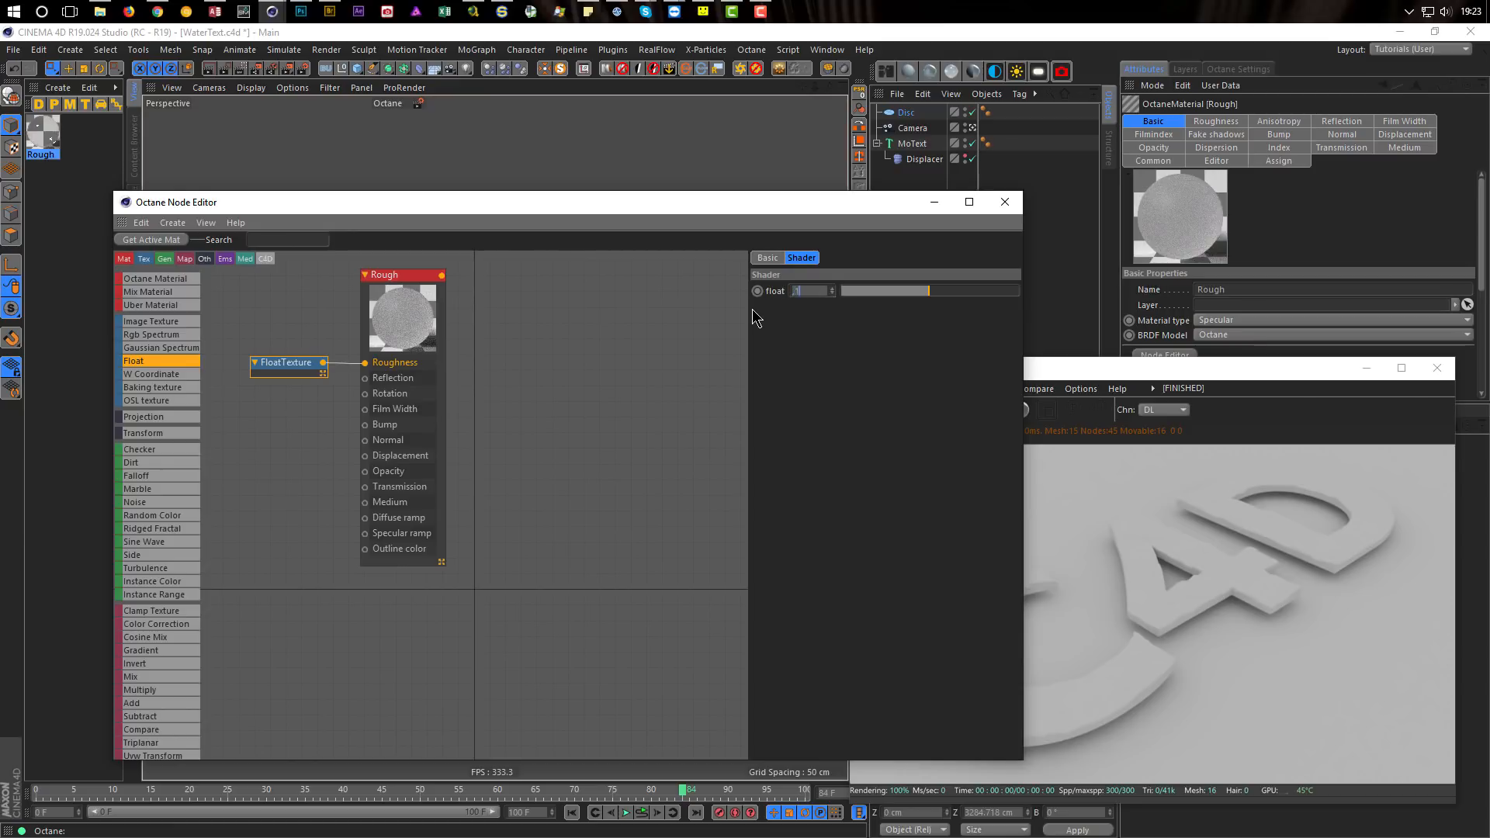
key(Return)
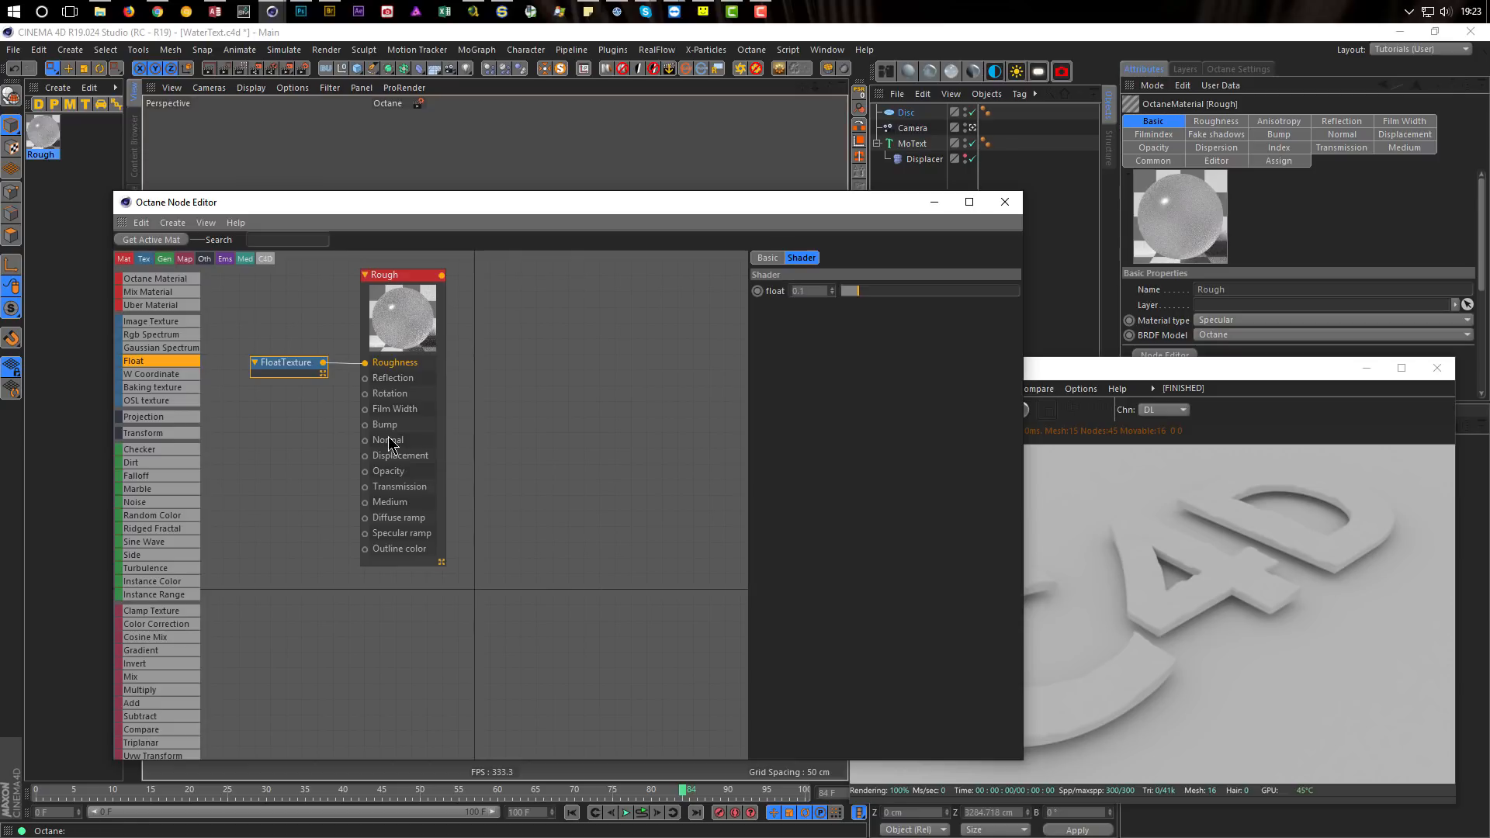
Step: Add an RGB Spectrum node, connect it to the Rough material's Transmission, and align it beside that input
drag(152, 335, 330, 497)
drag(317, 489, 364, 486)
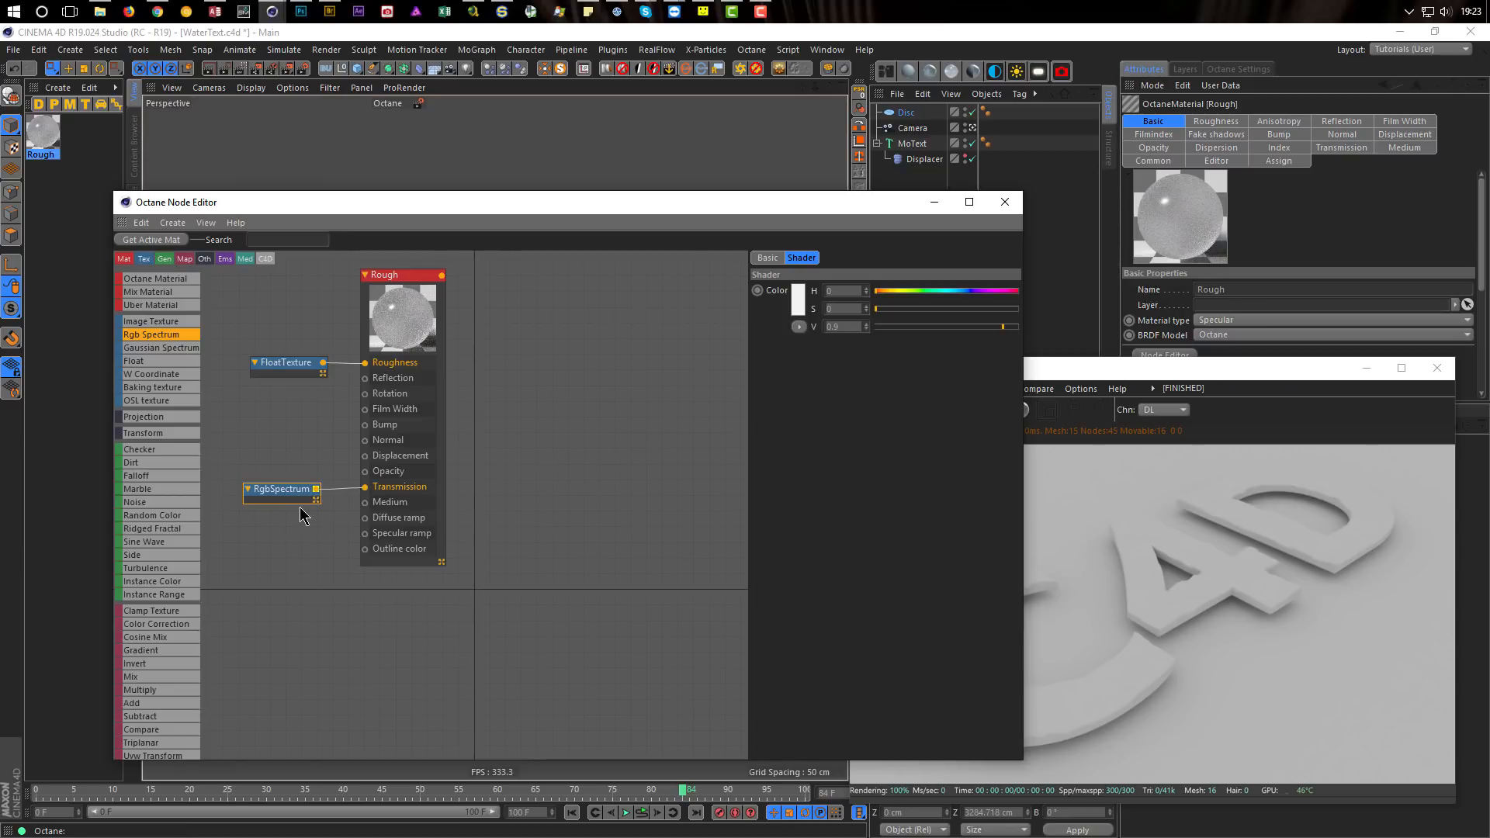
drag(298, 497, 299, 493)
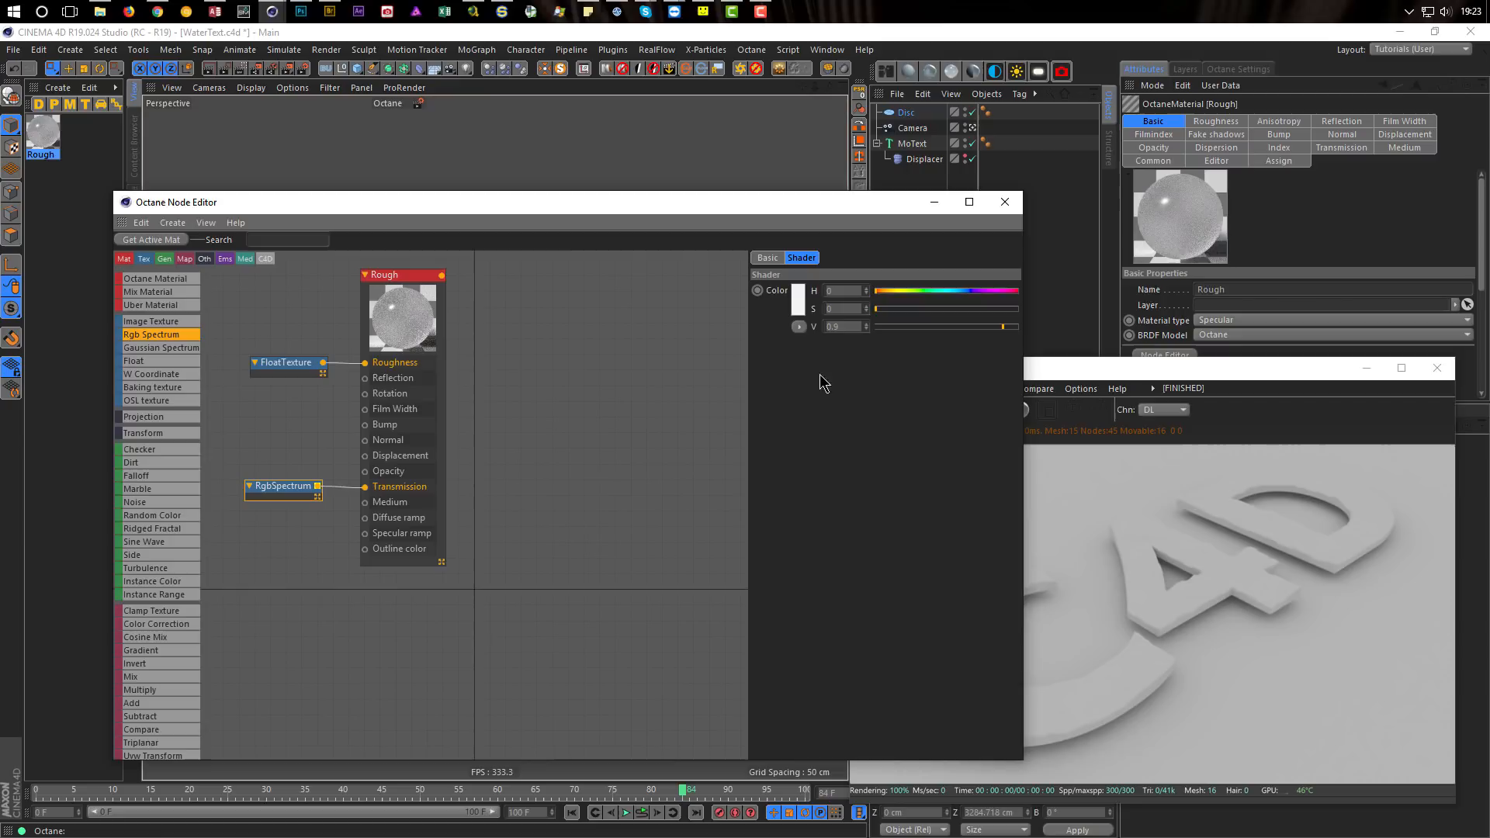
Step: Set the RGB Spectrum's color to the saved cyan-blue palette swatch
click(799, 296)
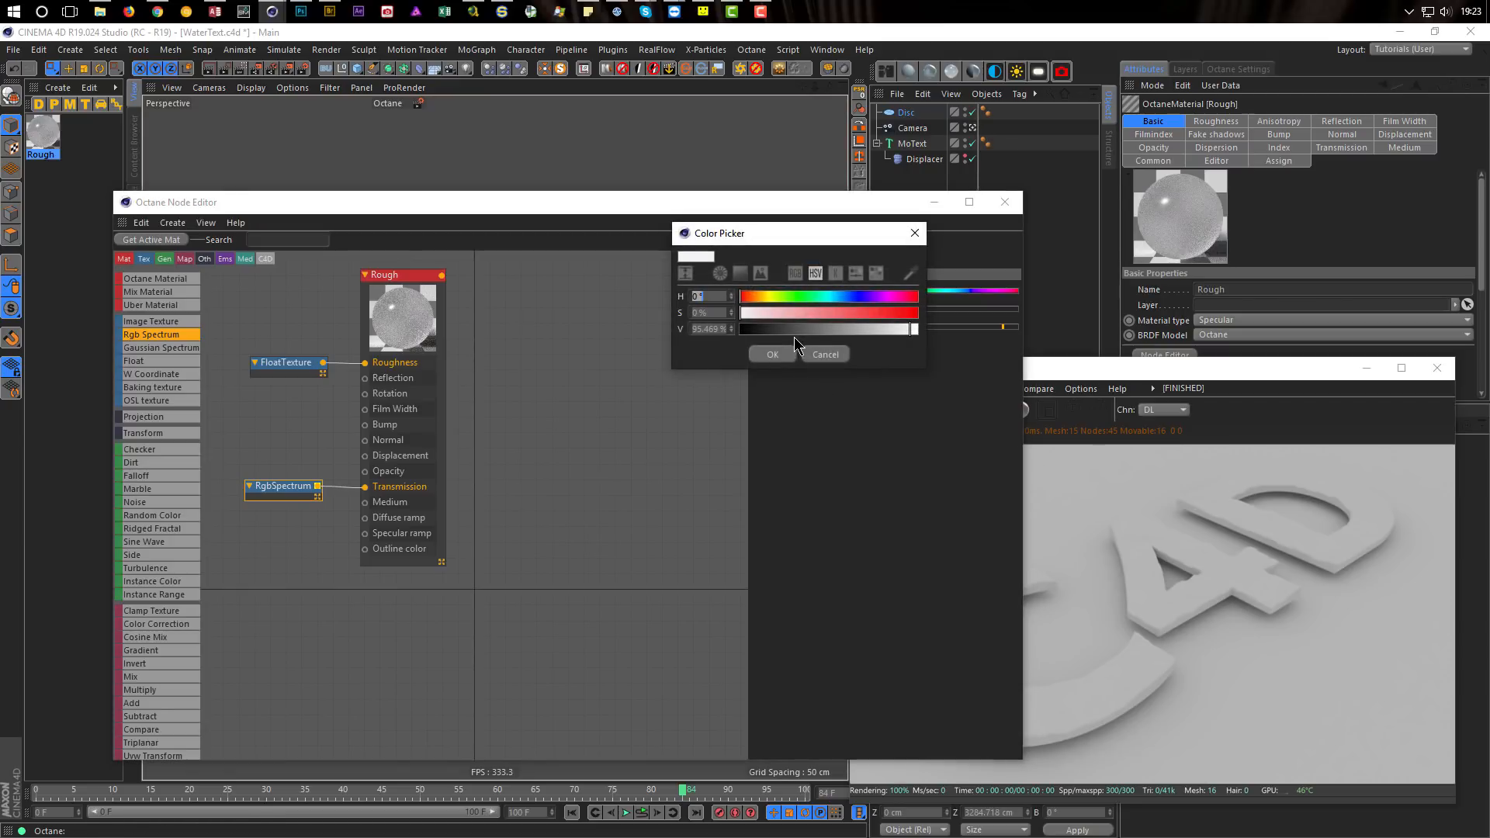
click(874, 273)
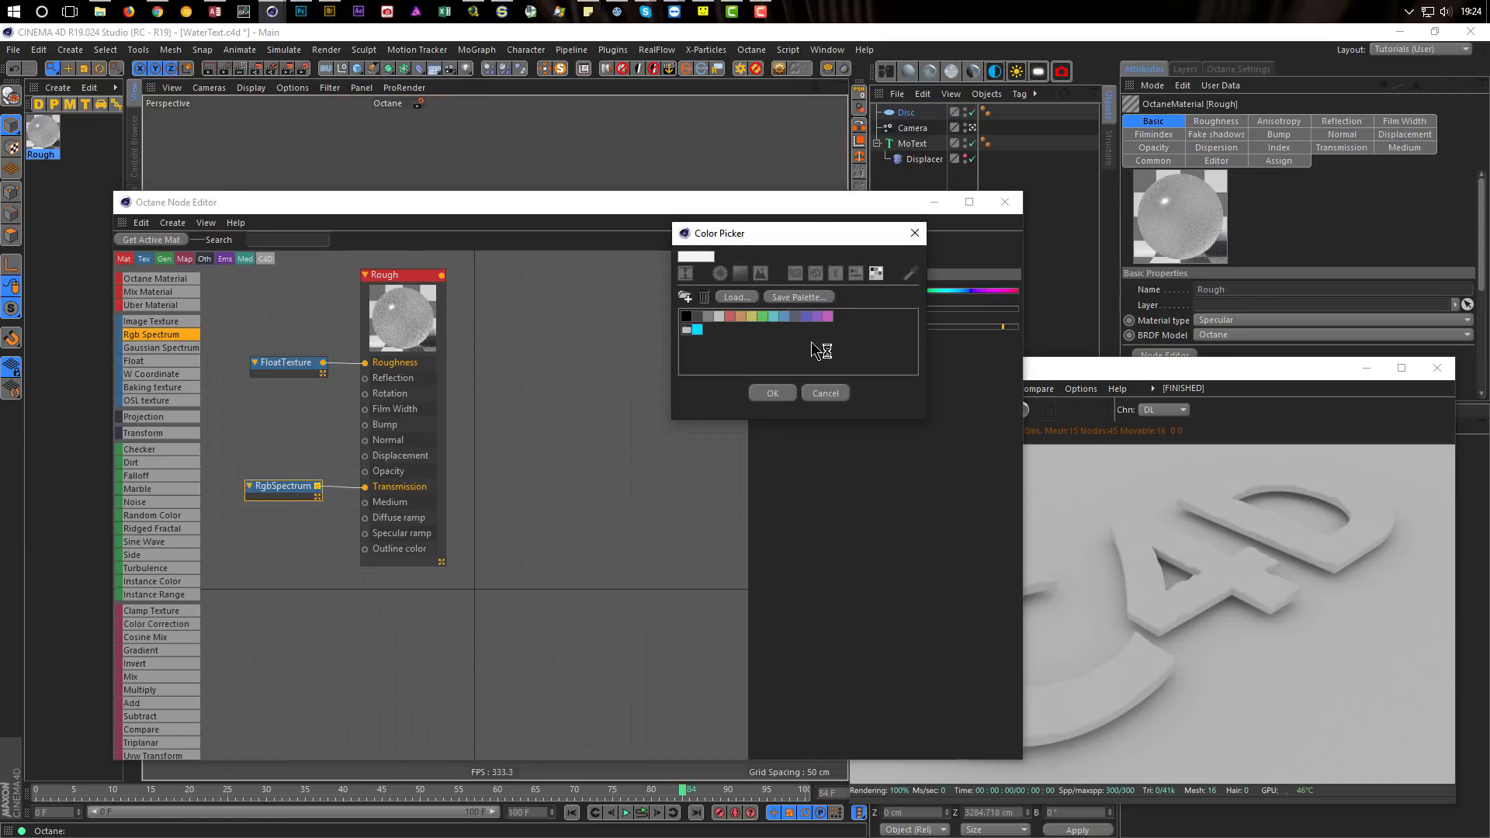
click(698, 331)
click(698, 330)
click(772, 393)
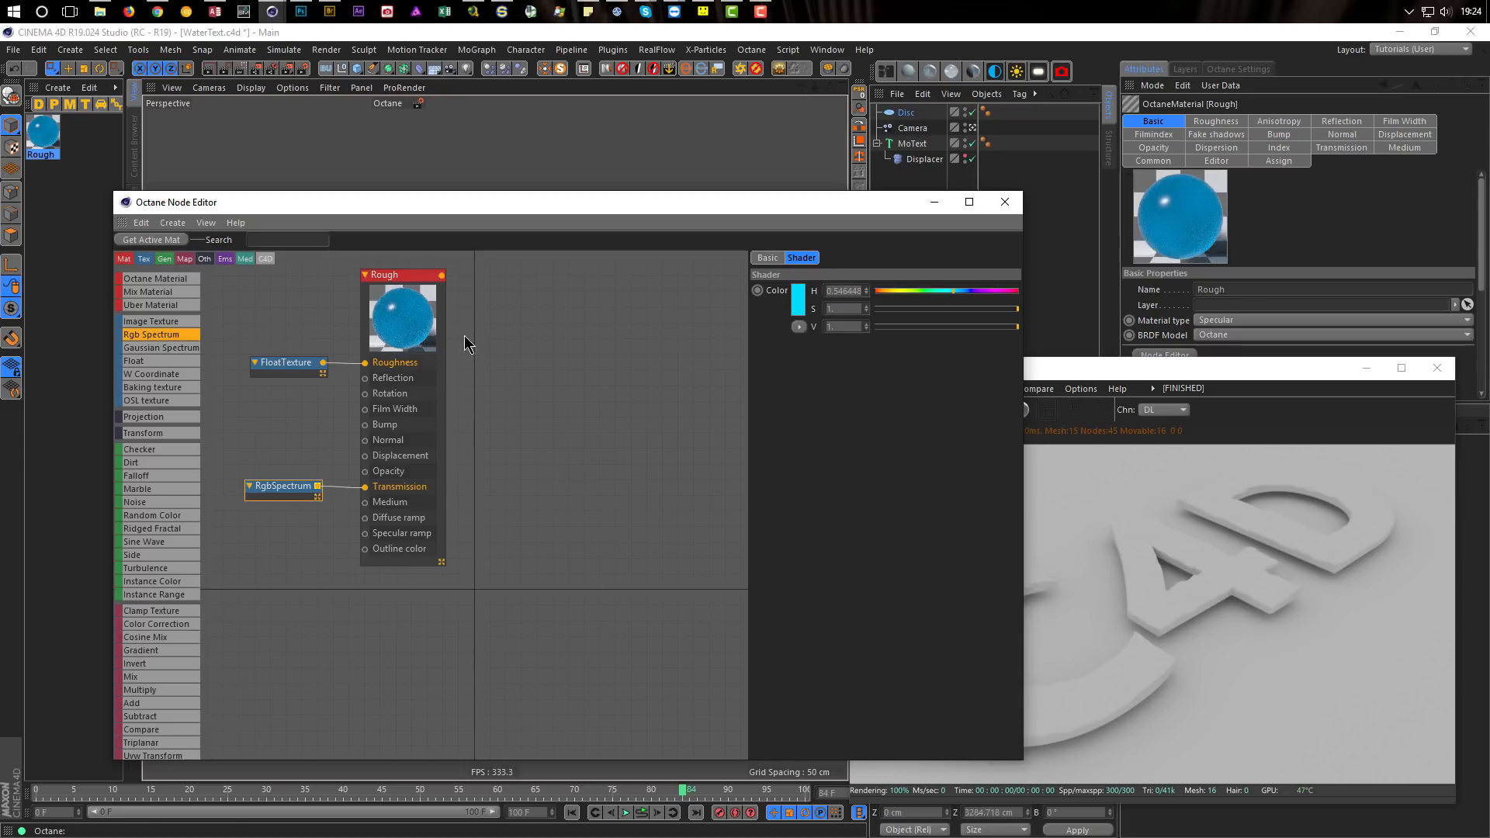
Step: Apply the Rough material to the MoText object and bring the Live Viewer into full view
click(45, 139)
drag(45, 139, 923, 145)
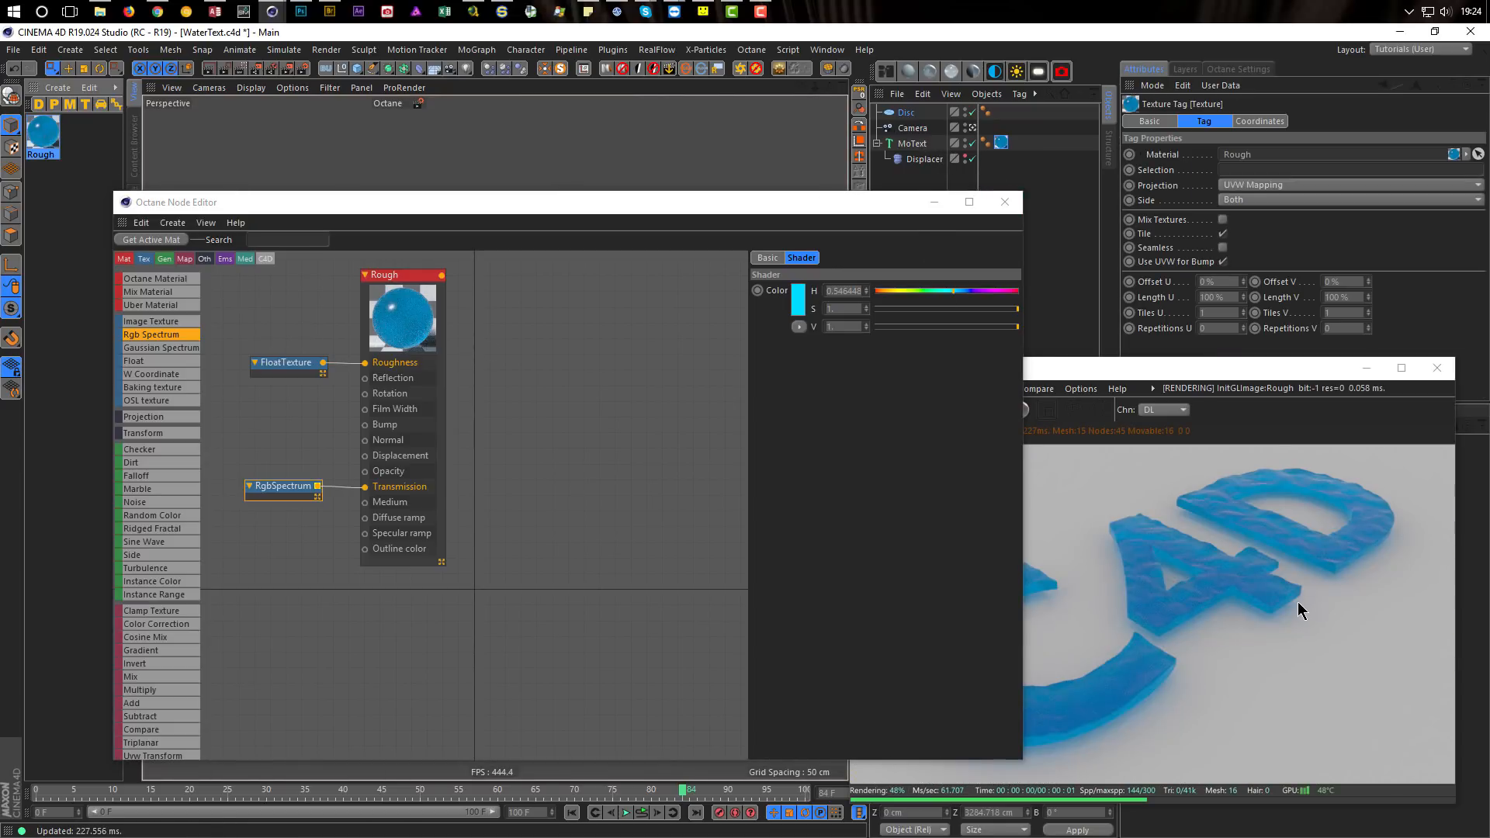
drag(1292, 374, 1308, 346)
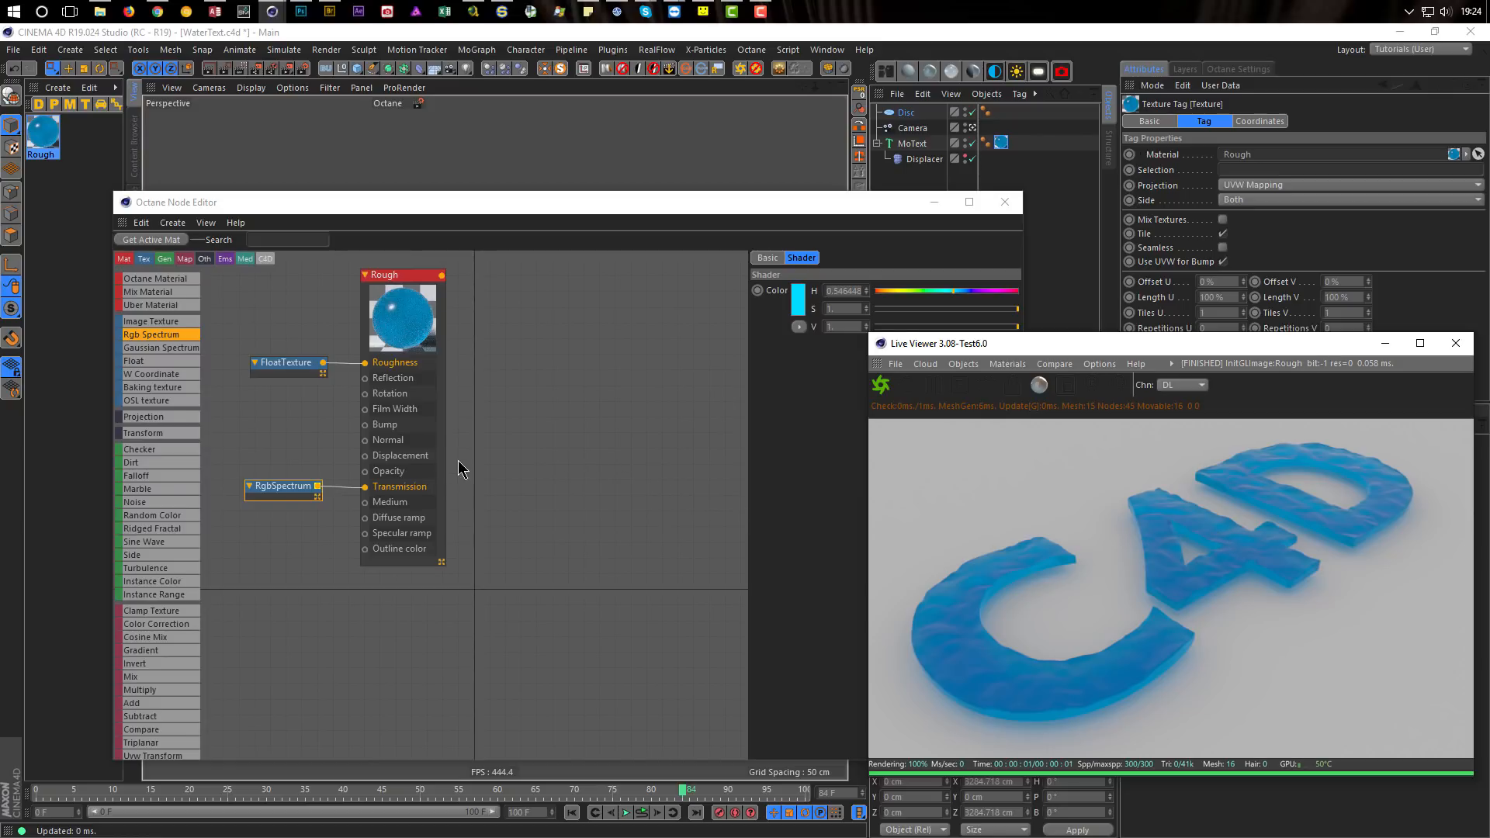
Step: Collapse the Rough node and arrange its Float Texture and RGB Spectrum nodes compactly beside it
double_click(397, 278)
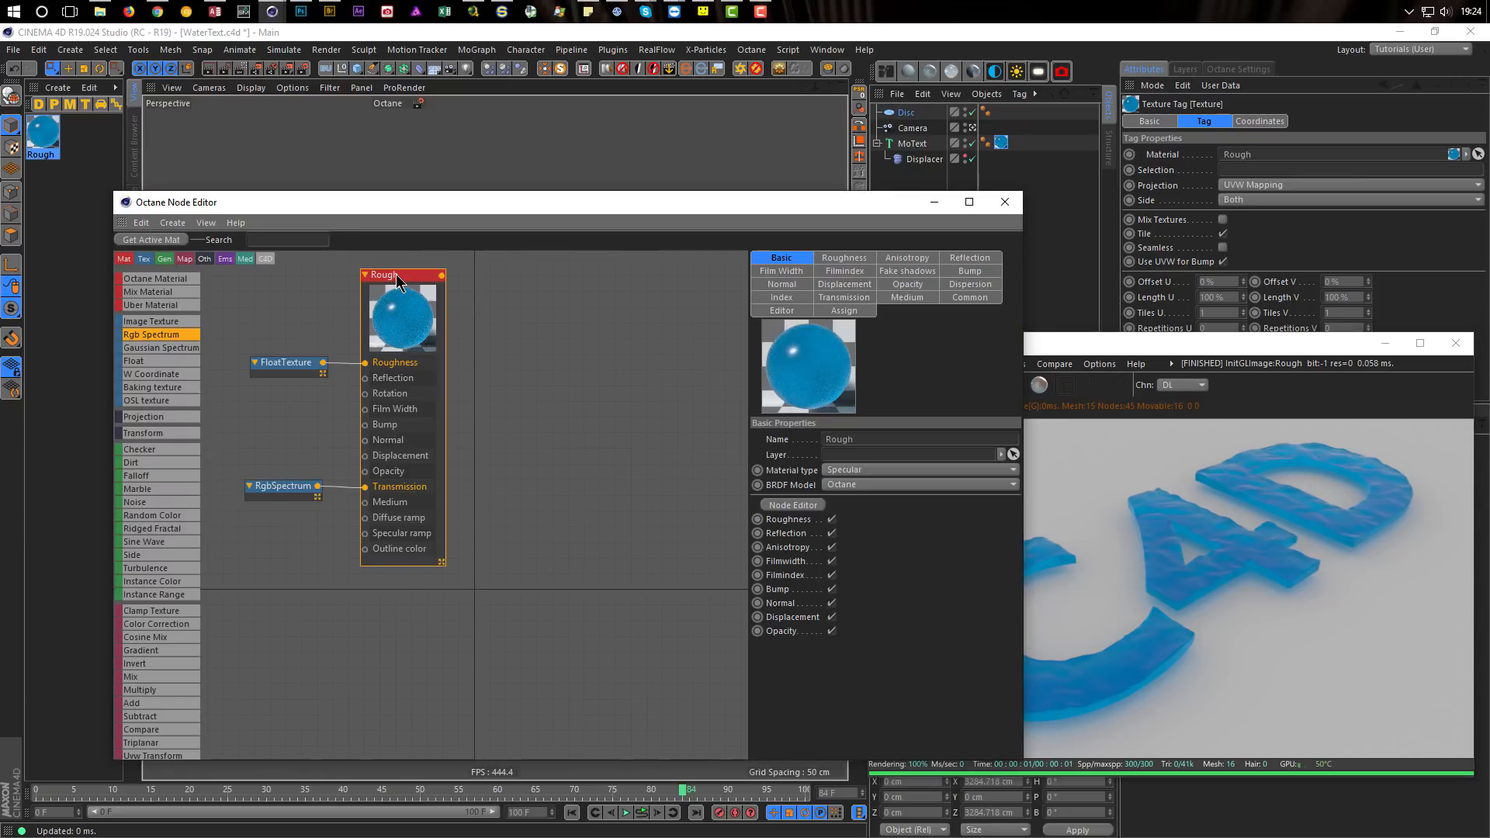
drag(398, 278, 412, 542)
click(310, 491)
drag(311, 491, 334, 558)
drag(289, 364, 315, 521)
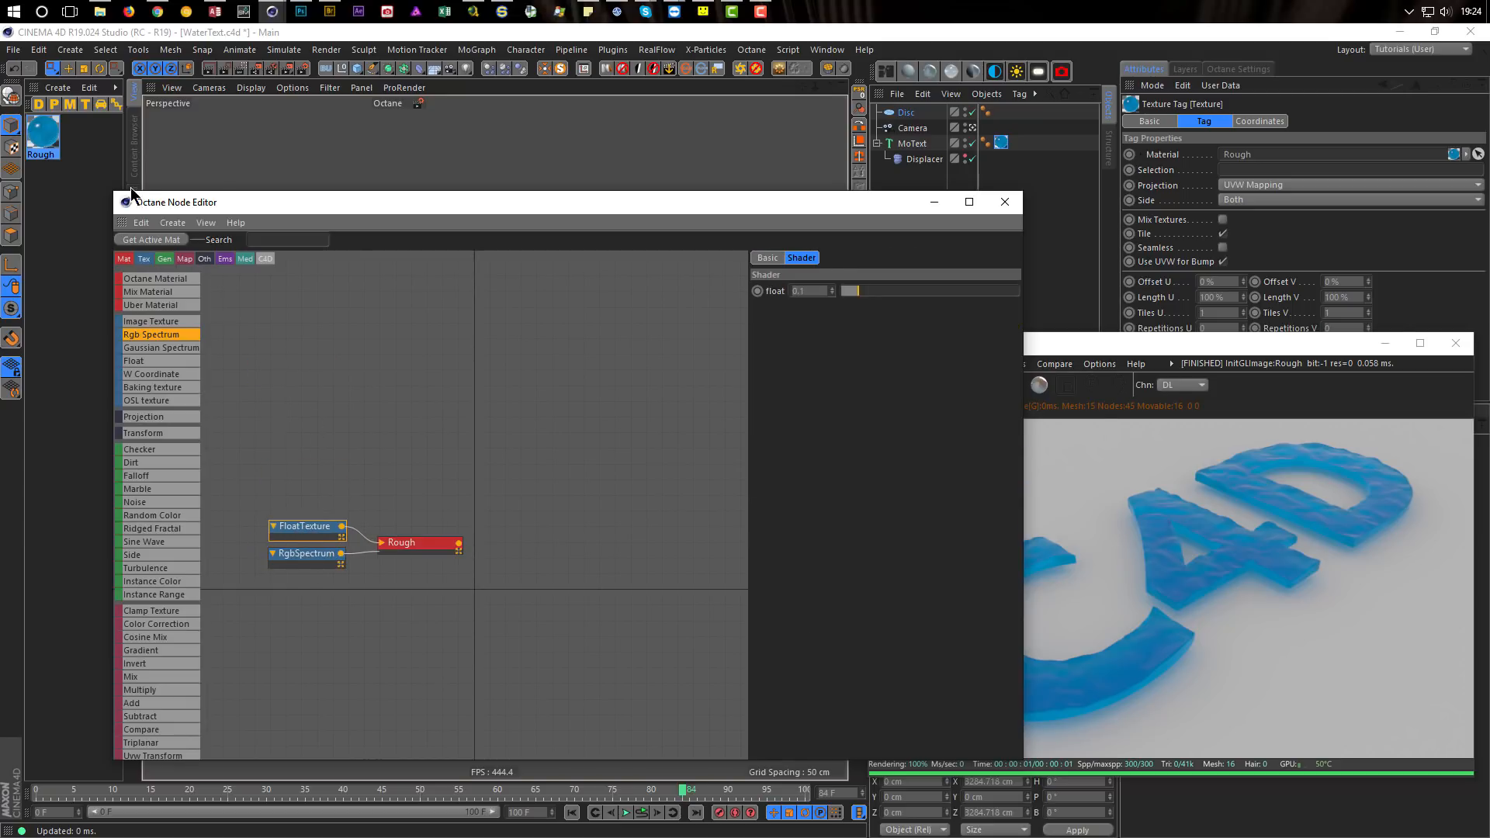
Step: Create a new Octane specular material and place it in the node editor below the Rough node group
click(40, 134)
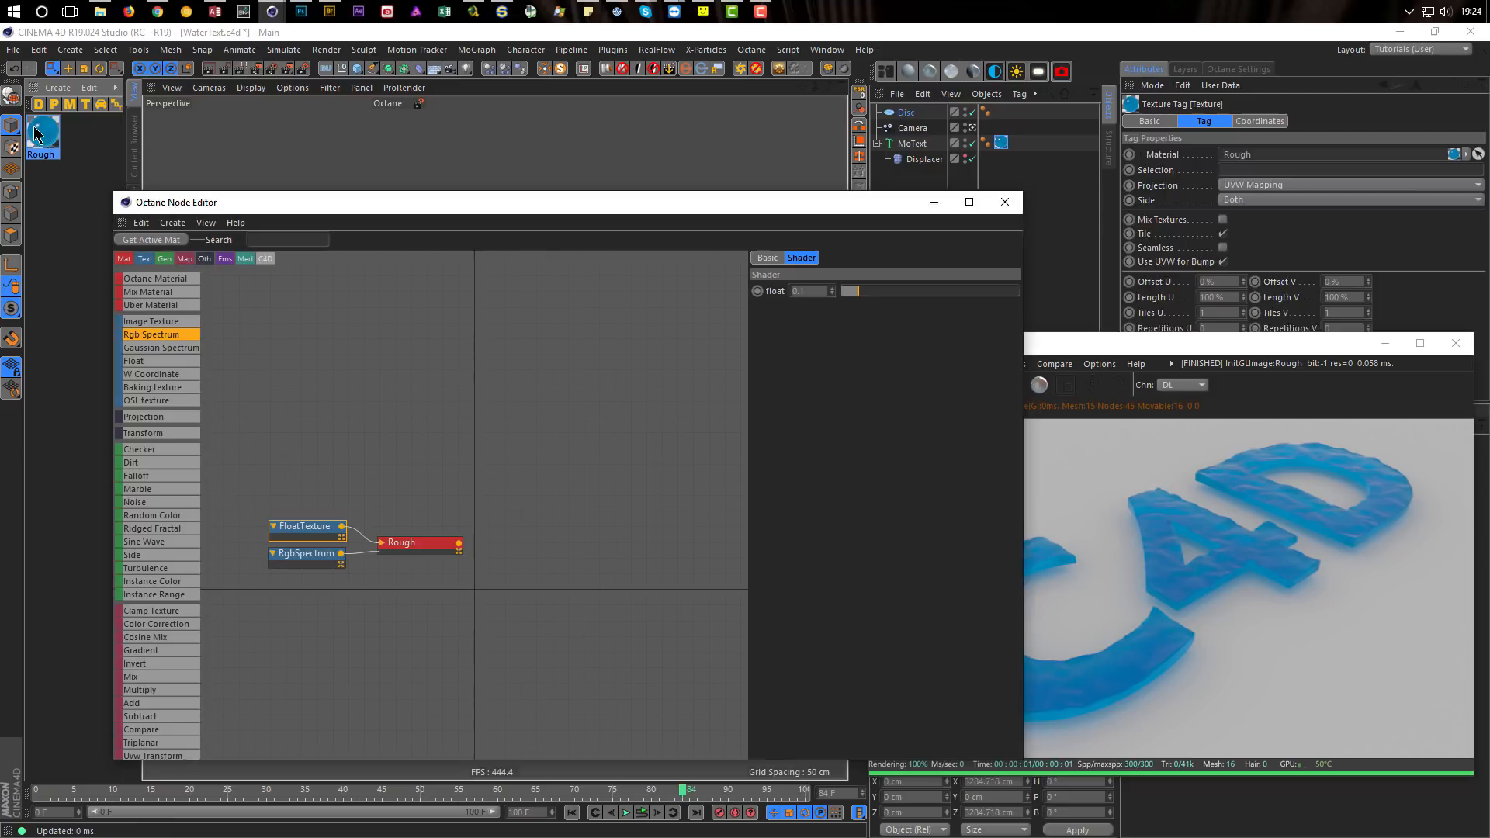
click(952, 71)
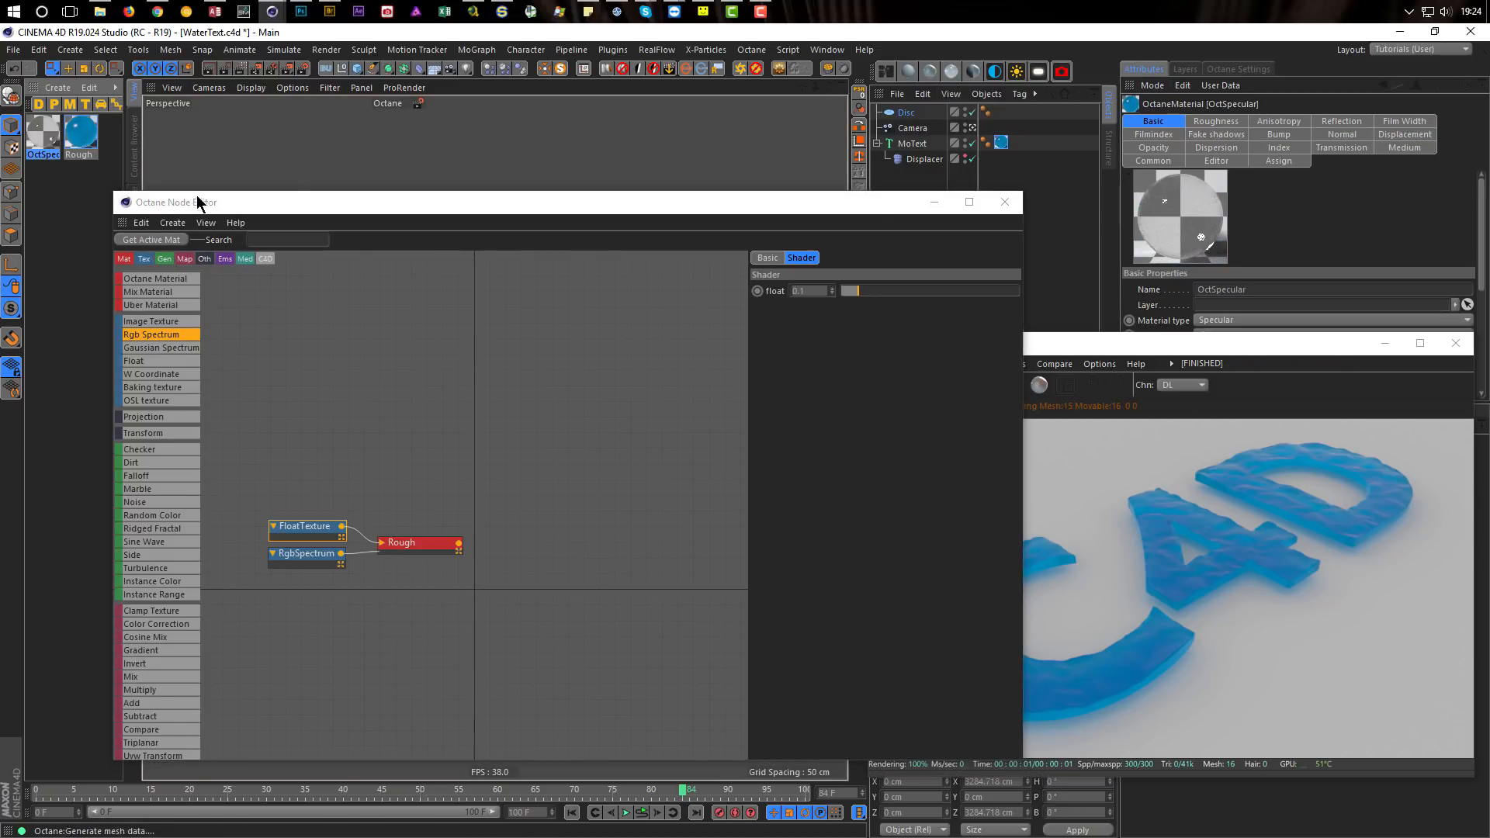
click(386, 641)
middle_drag(508, 612, 532, 489)
drag(432, 517, 426, 494)
middle_drag(426, 489, 421, 363)
Step: Rename the new specular material to Clear
double_click(893, 439)
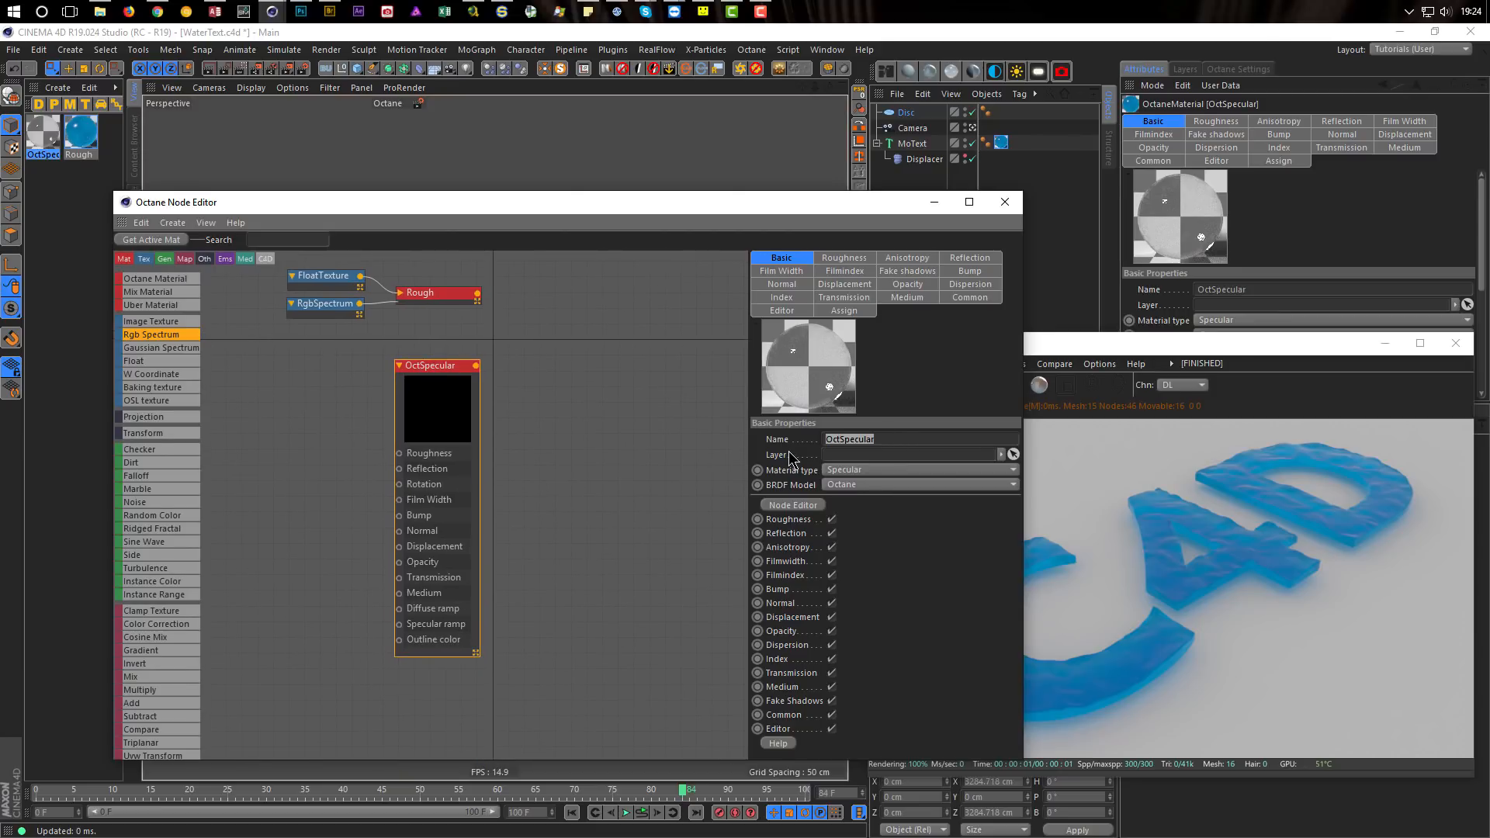
text(Clear)
key(Return)
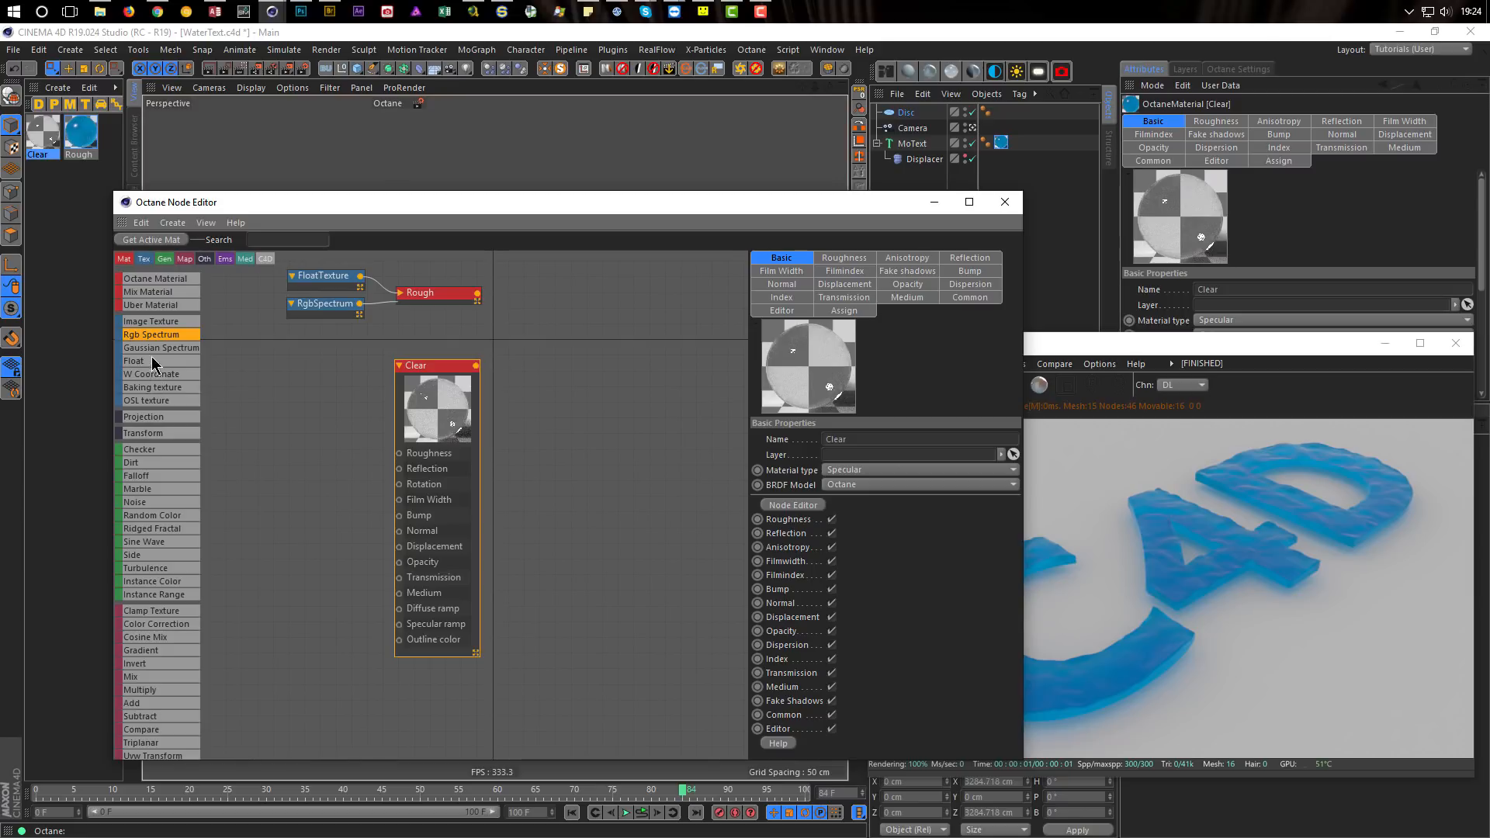
Step: Connect an RGB Spectrum with V set to 1 to the Clear material's Transmission, and collapse the two nodes into a compact group
drag(151, 340, 399, 578)
click(351, 595)
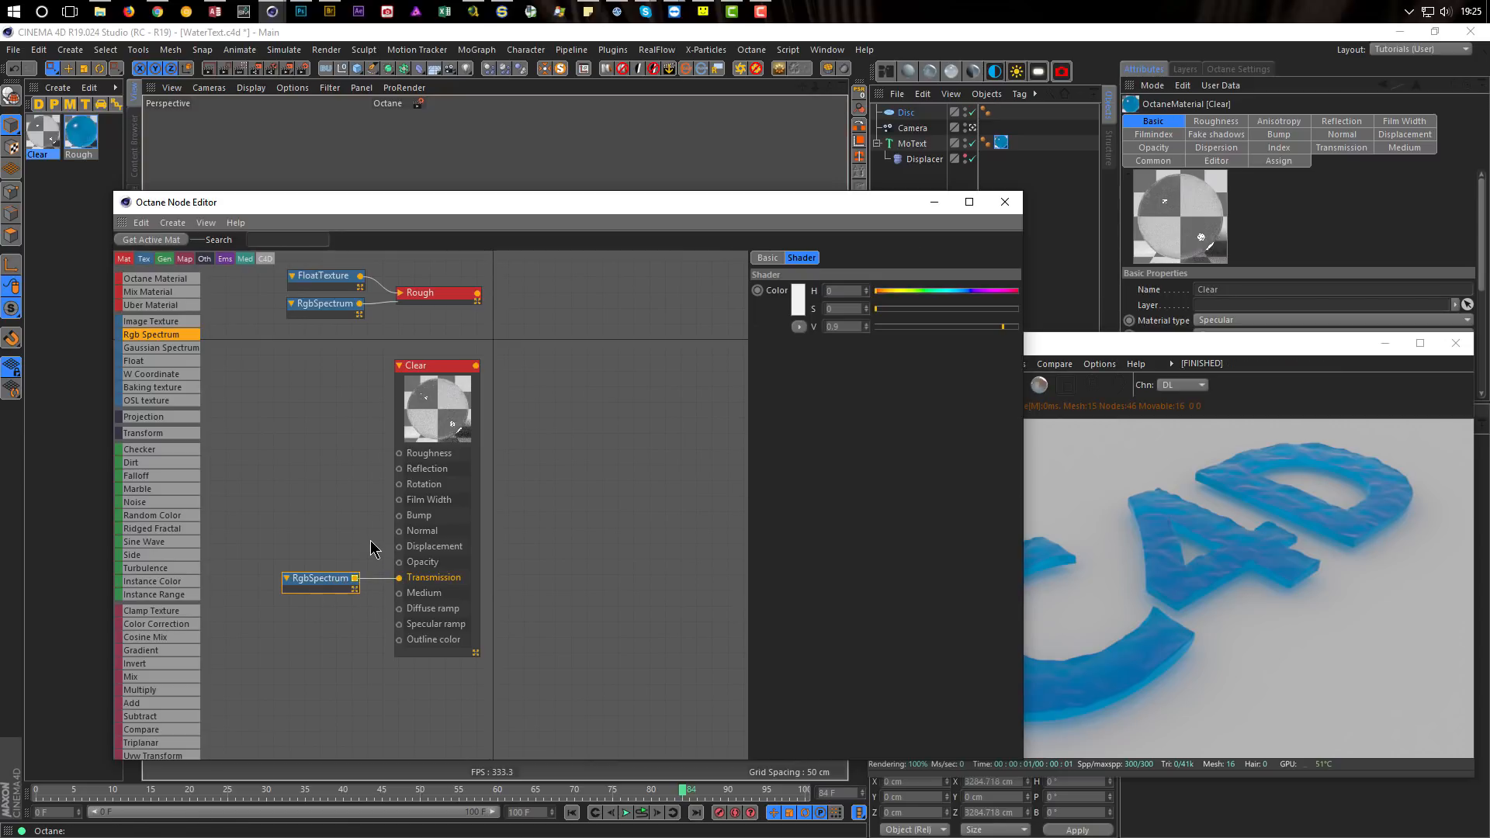
drag(1003, 327, 1017, 327)
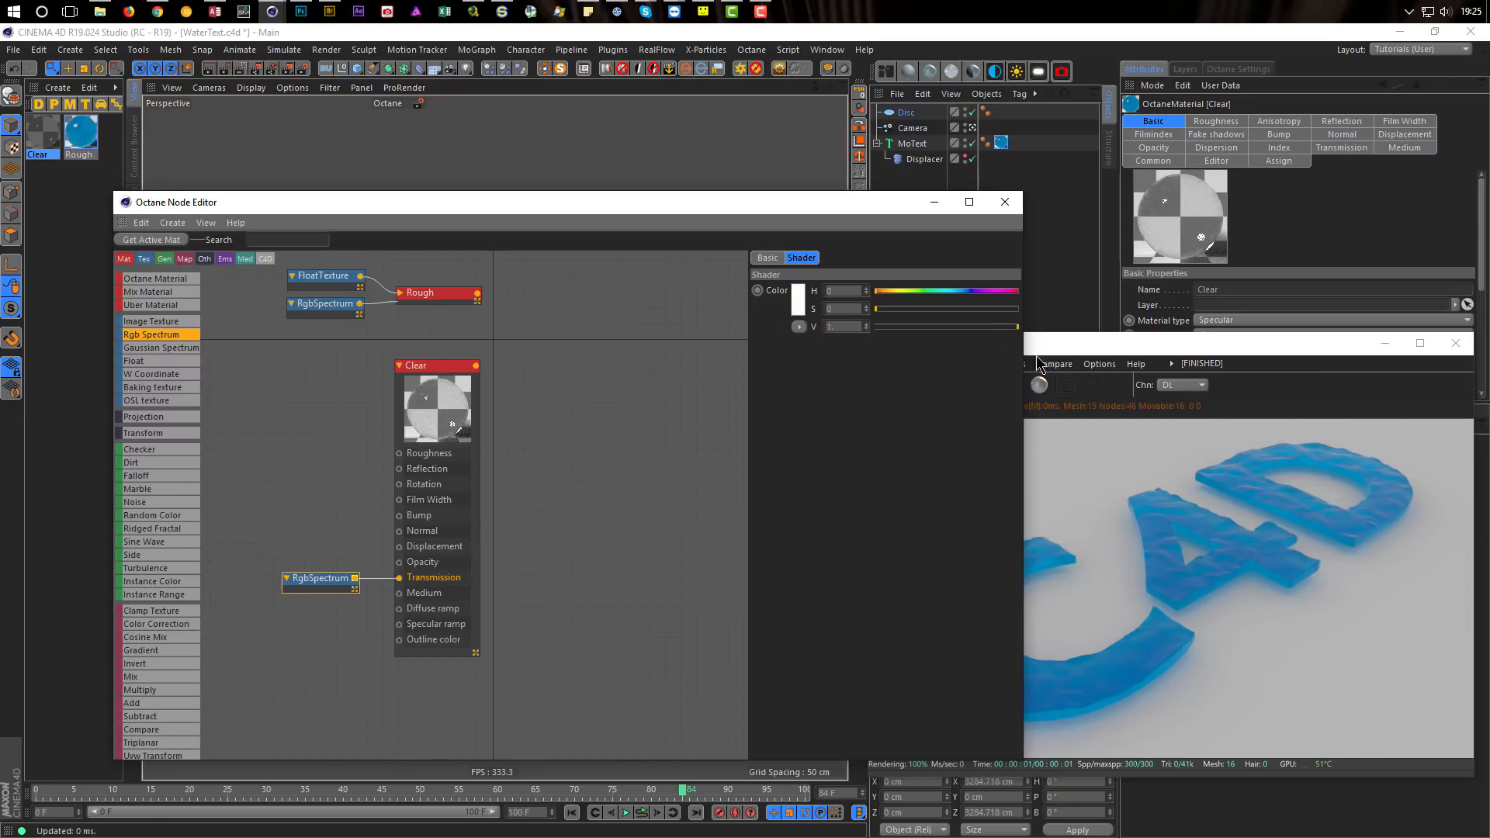
double_click(434, 368)
drag(330, 584, 333, 375)
Step: Add a Mix Material node, connecting Rough to Material1 and Clear to Material2
click(154, 292)
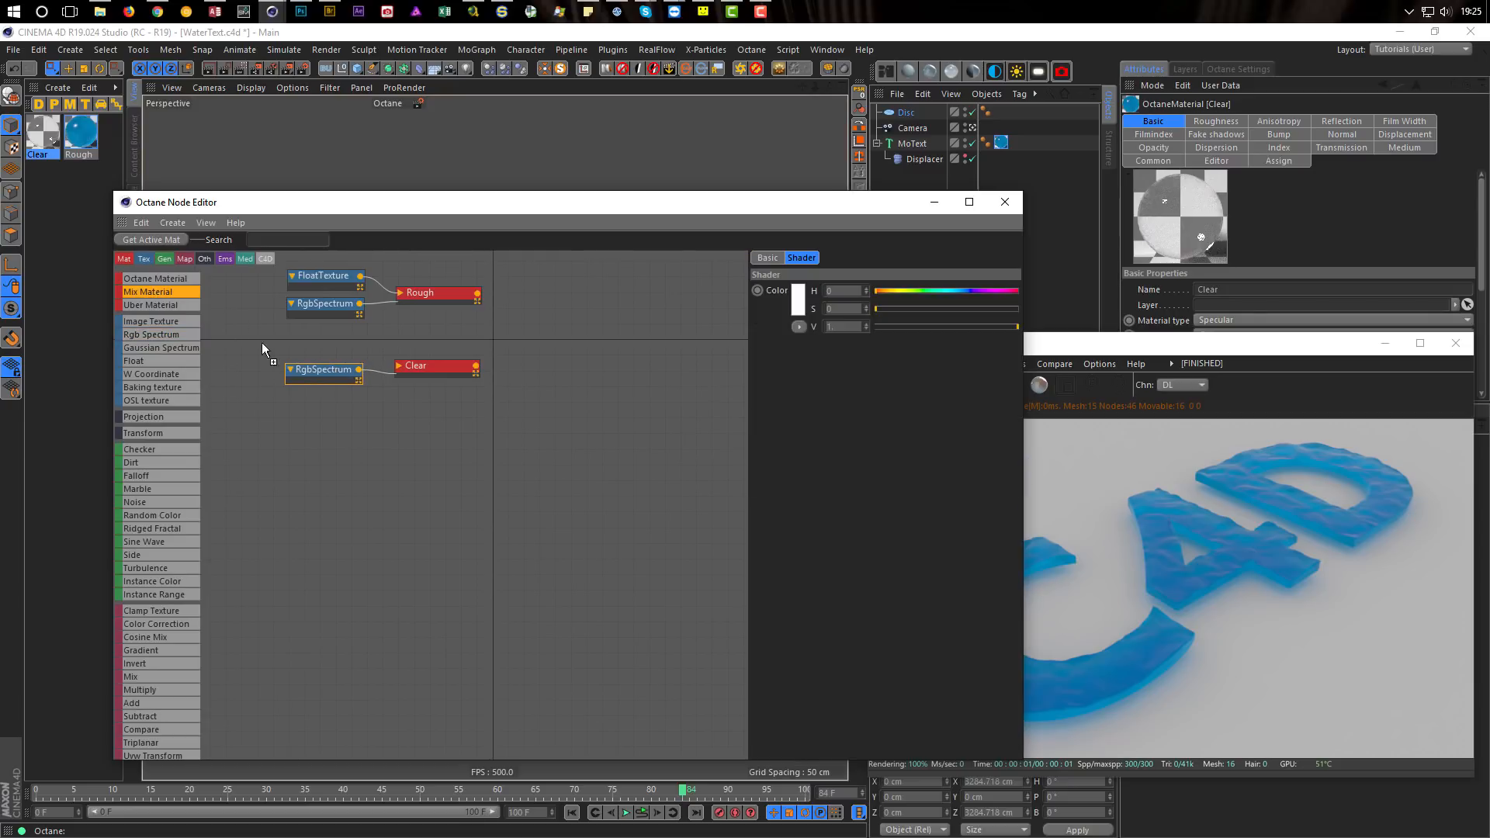
drag(589, 365, 625, 287)
middle_drag(511, 431, 499, 548)
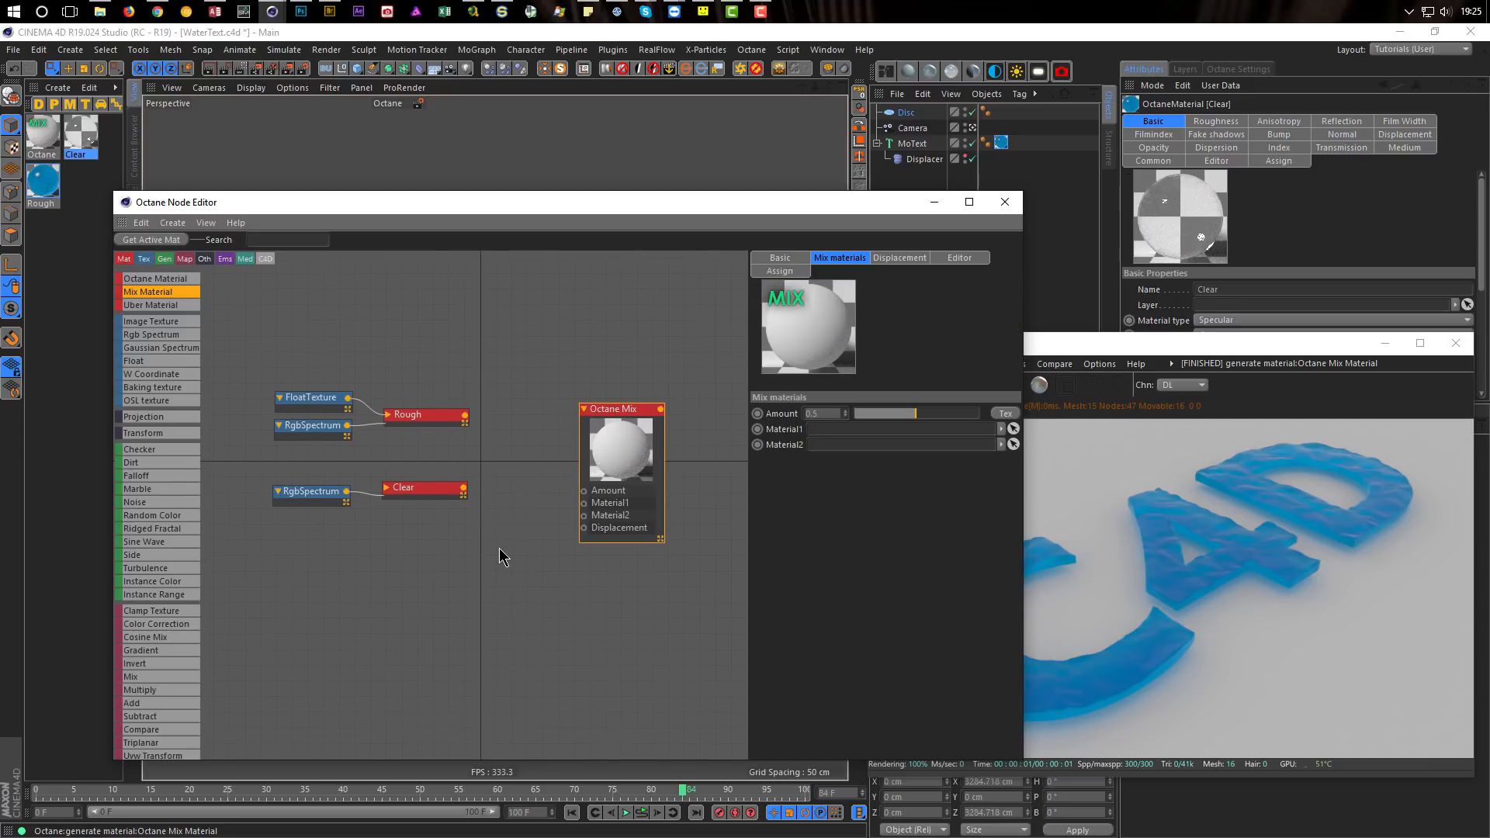
drag(622, 408, 613, 408)
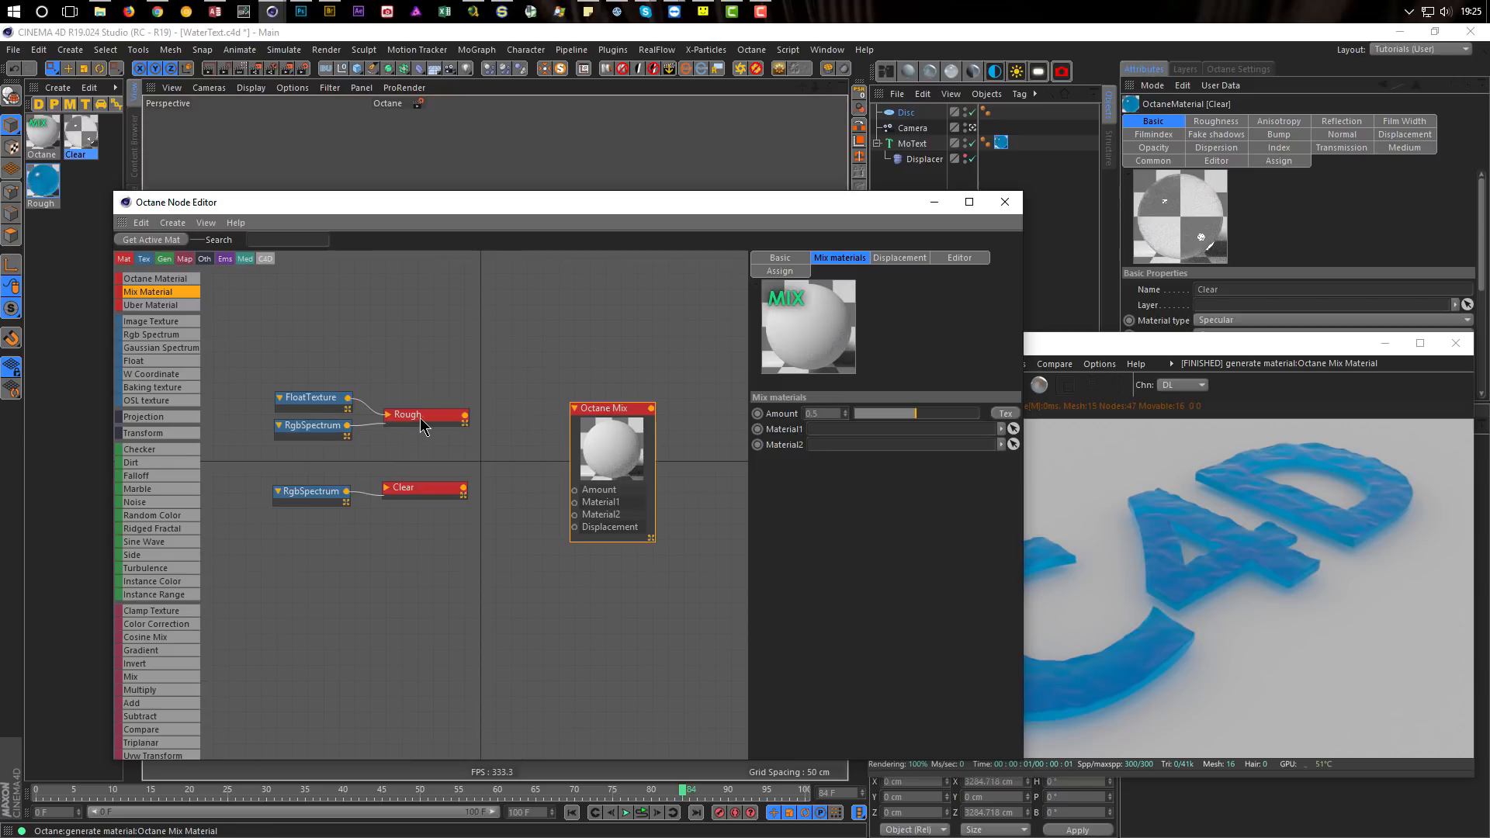
drag(464, 416, 574, 503)
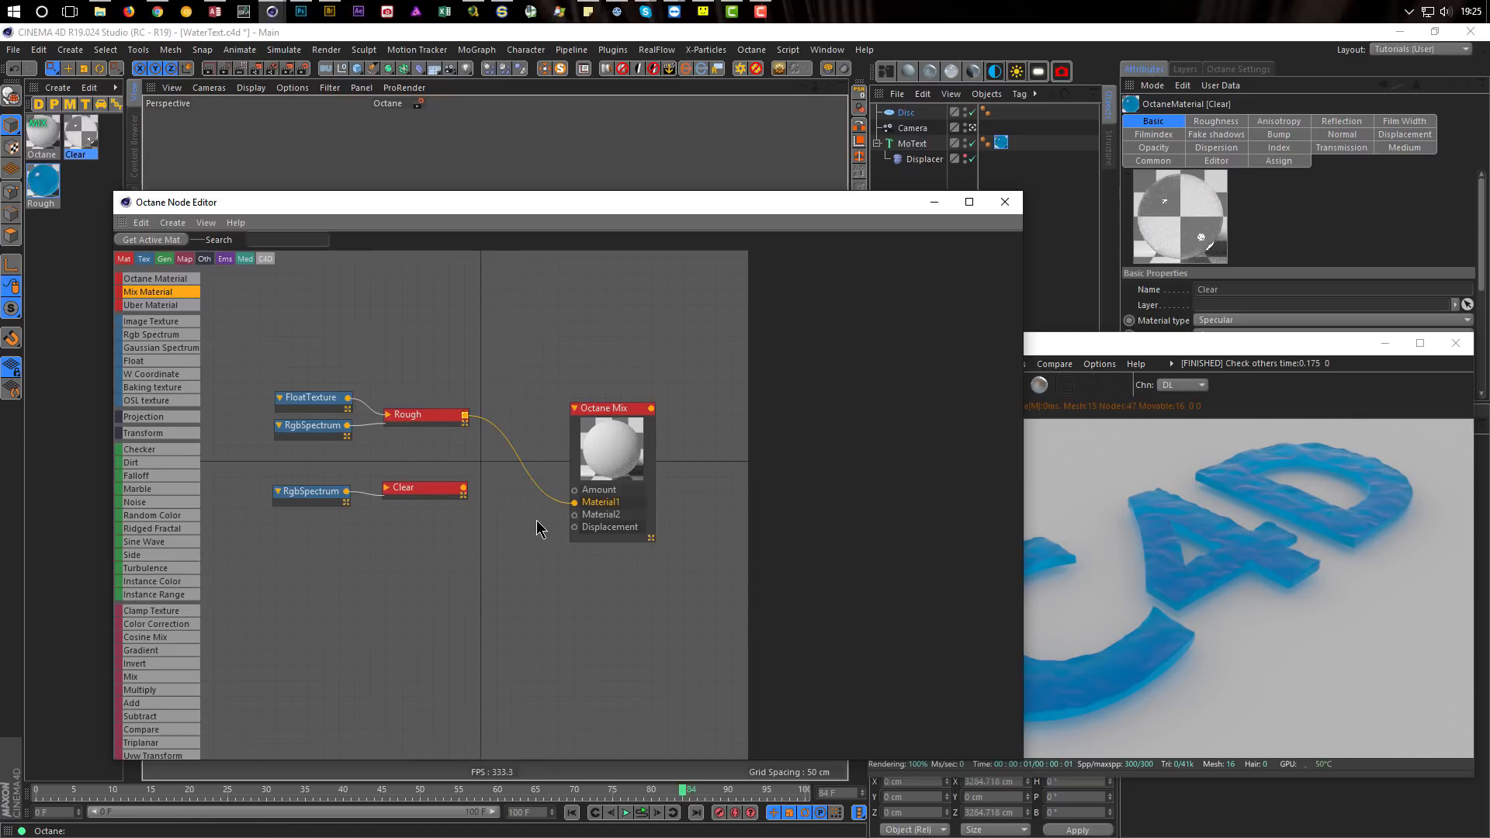
drag(464, 489, 574, 515)
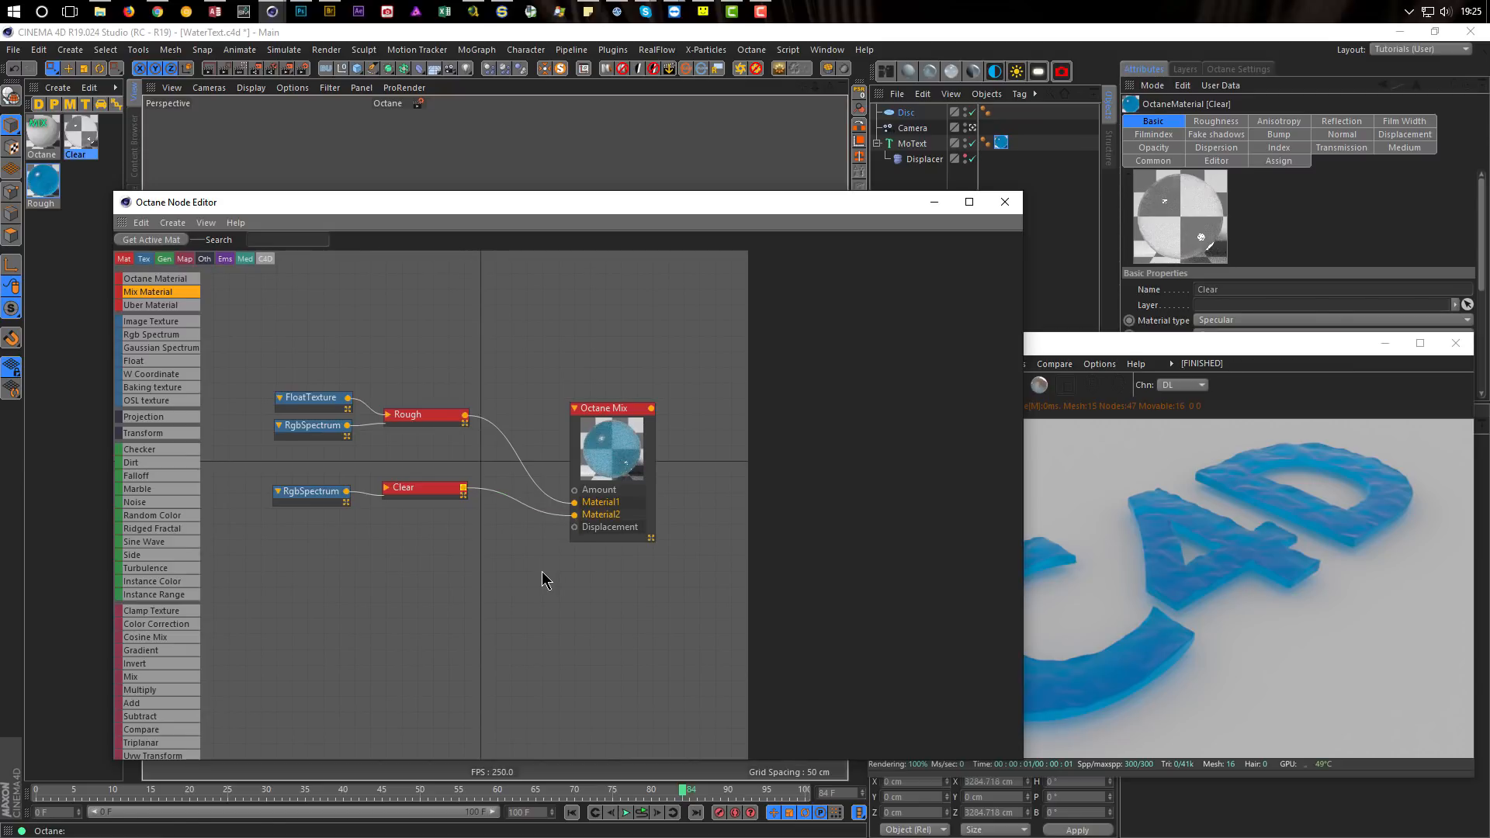
Step: Connect a Falloff node to the Octane Mix's Amount and replace MoText's Rough material with the mix
drag(637, 211, 572, 221)
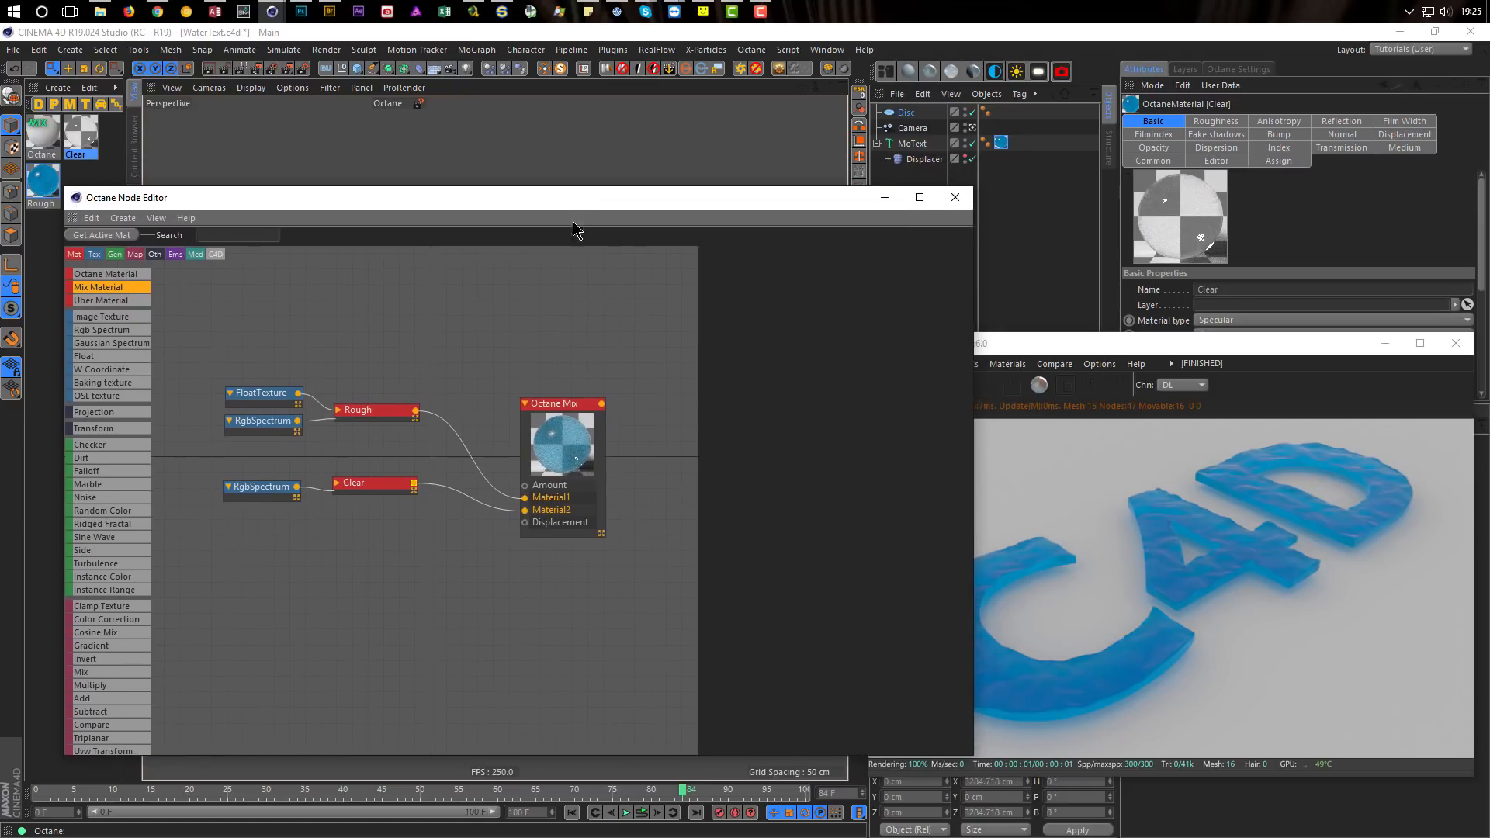
drag(100, 471, 525, 485)
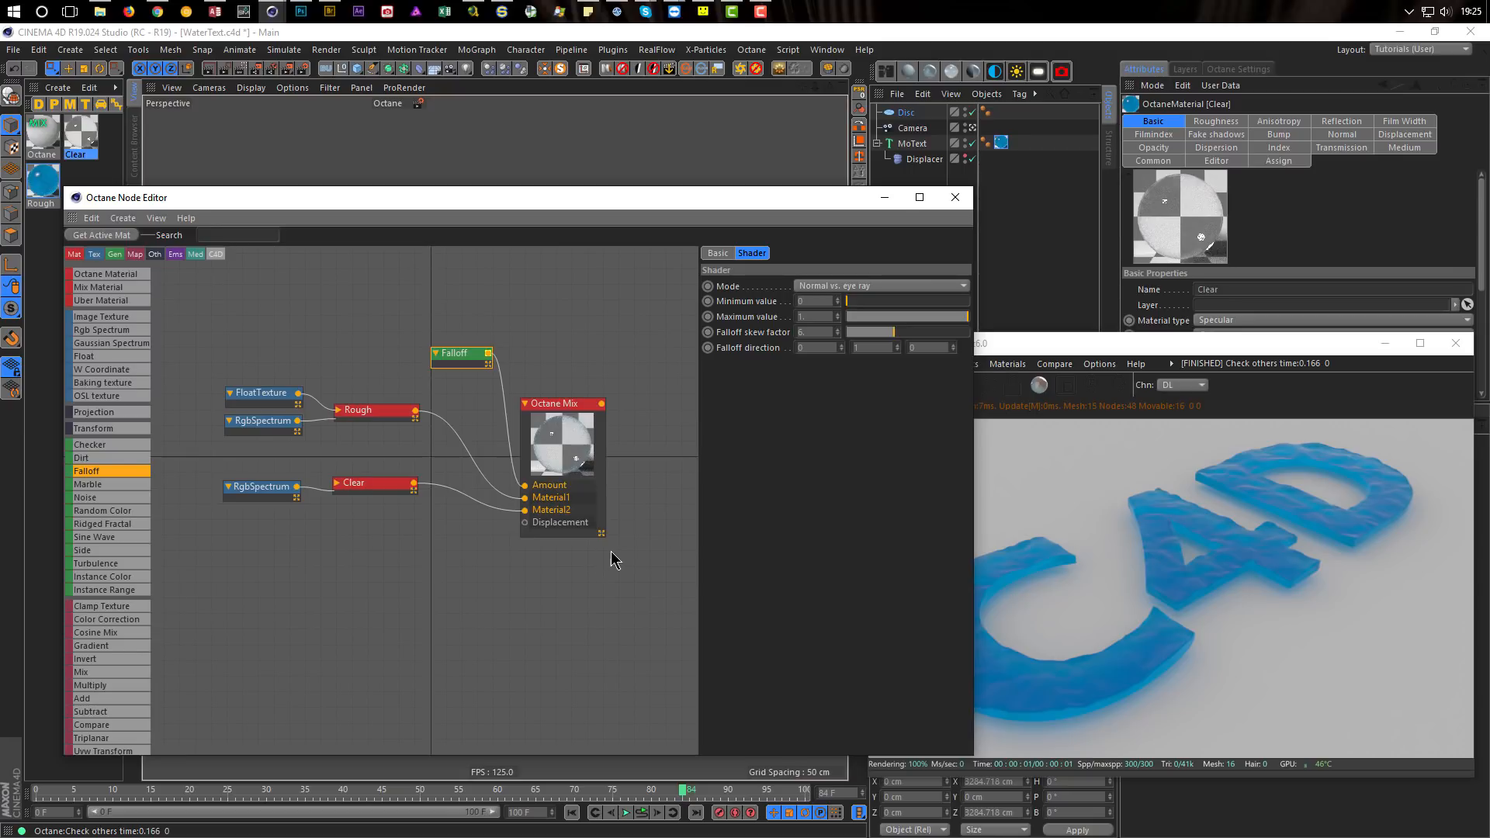
click(547, 413)
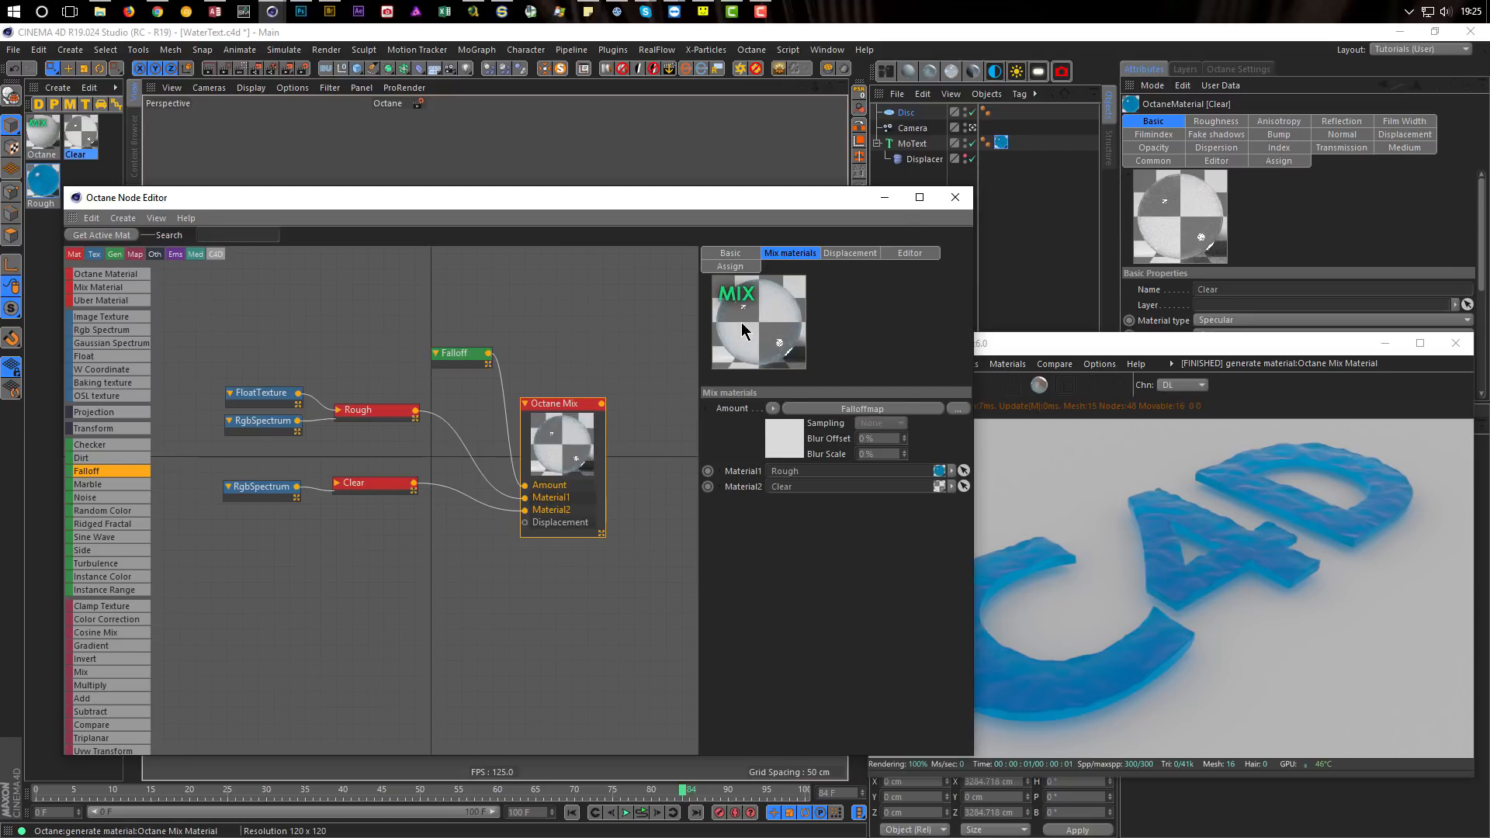
drag(743, 328, 1001, 144)
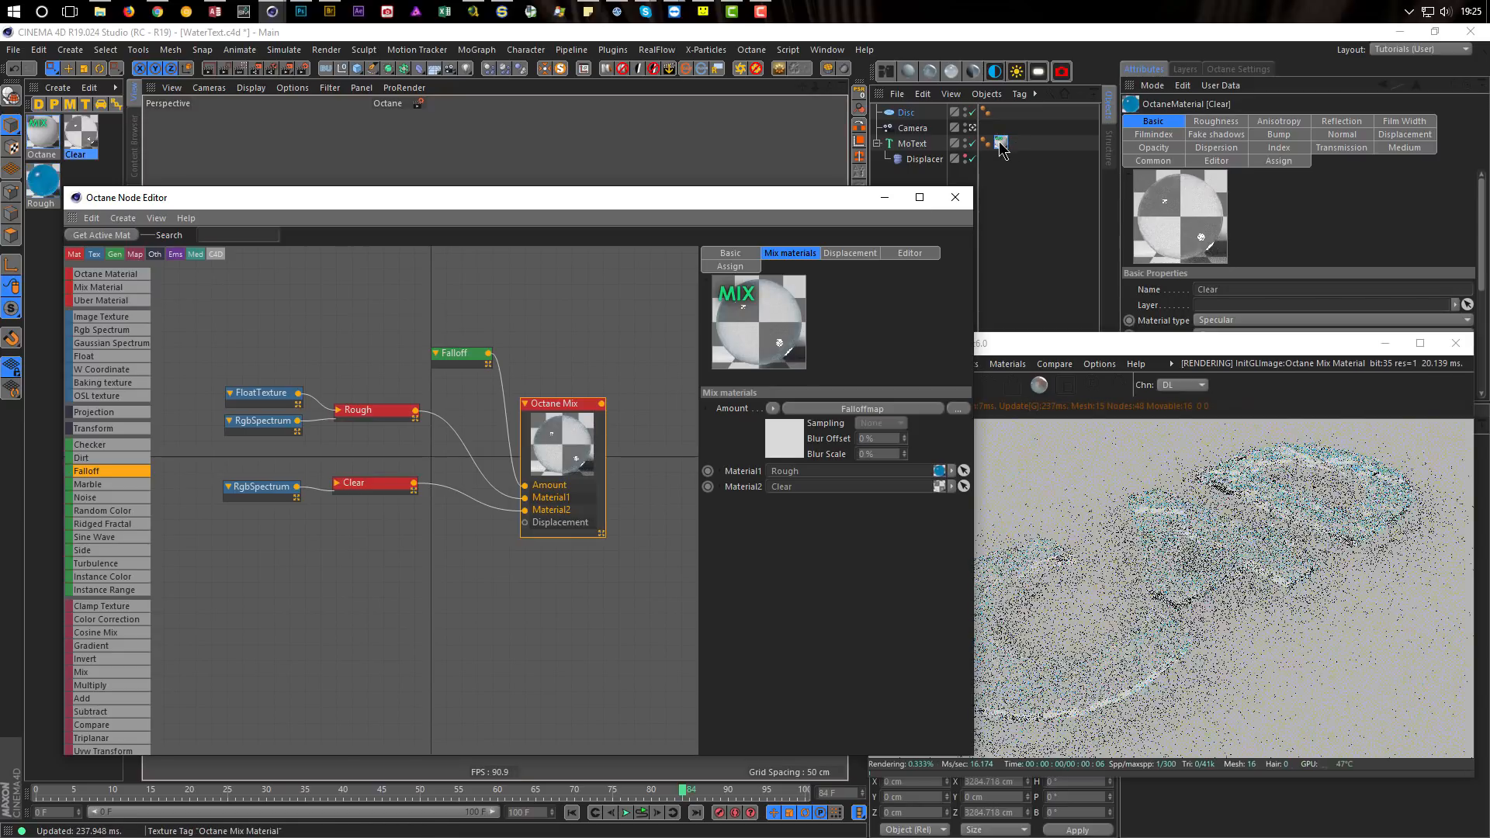
click(1157, 342)
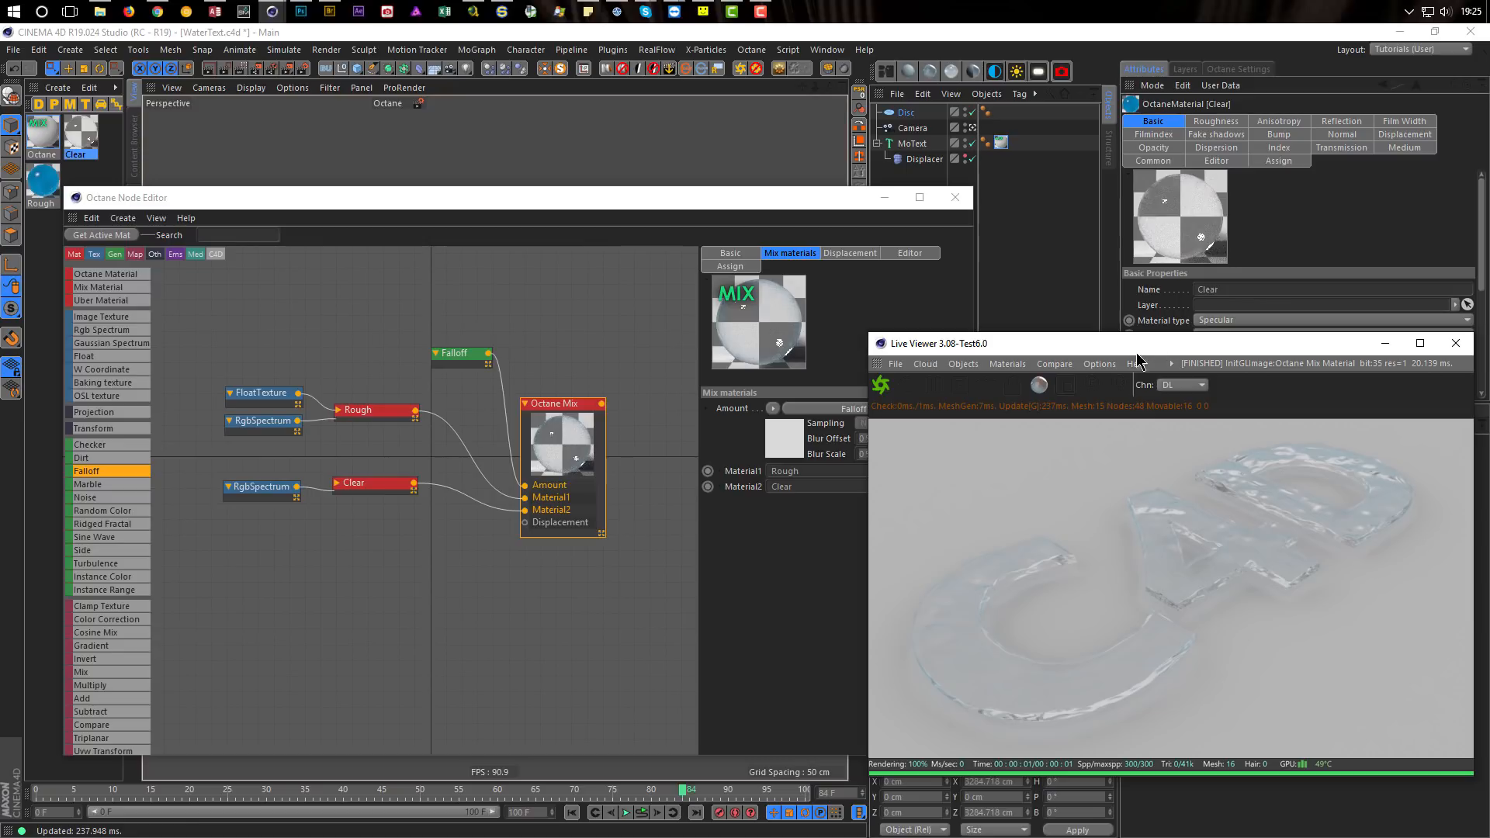
Step: Set the Falloff node's mode to Normal vs. vector 90deg
click(436, 358)
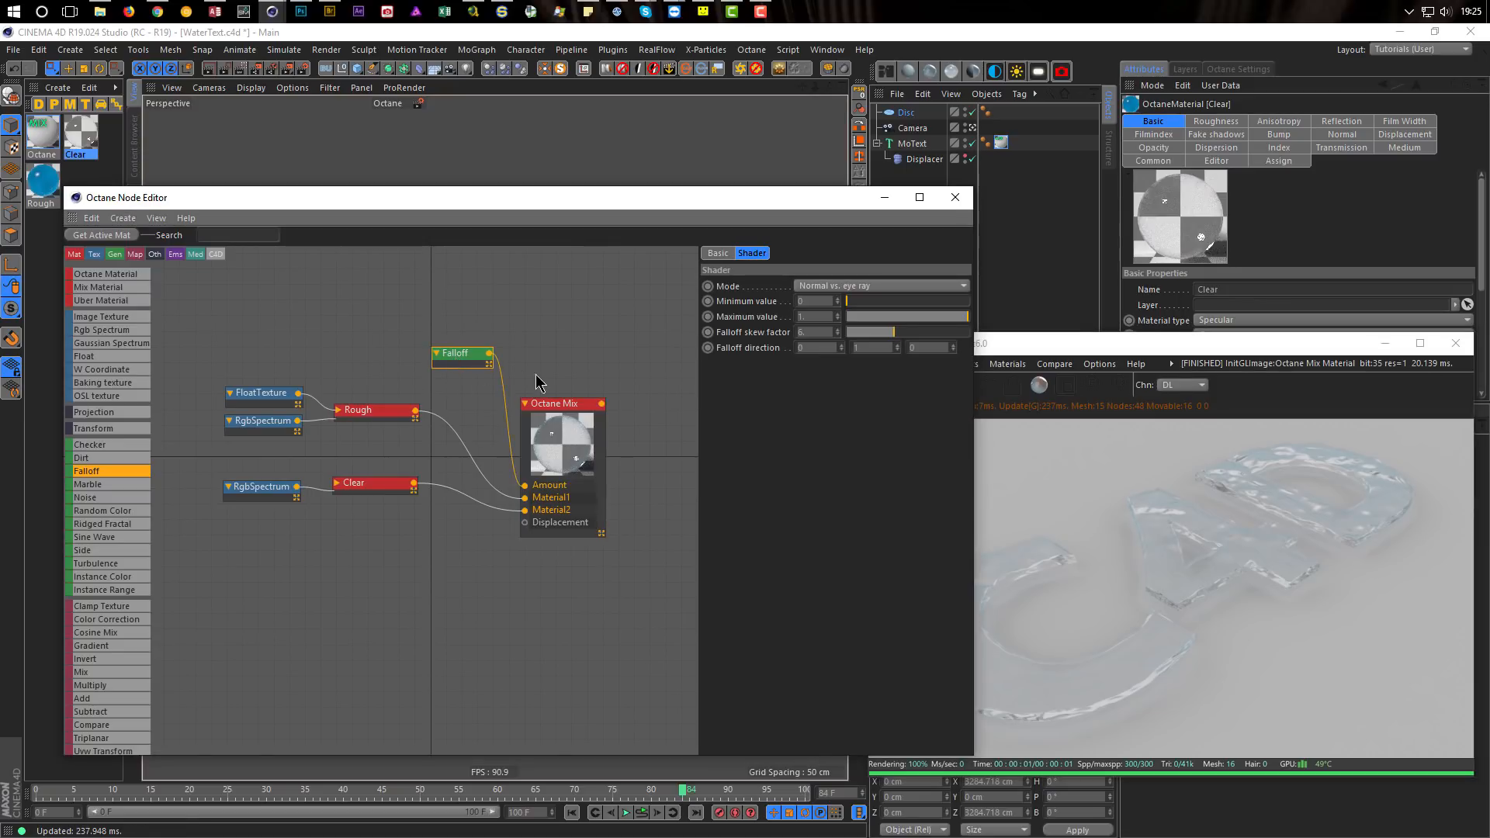
click(883, 286)
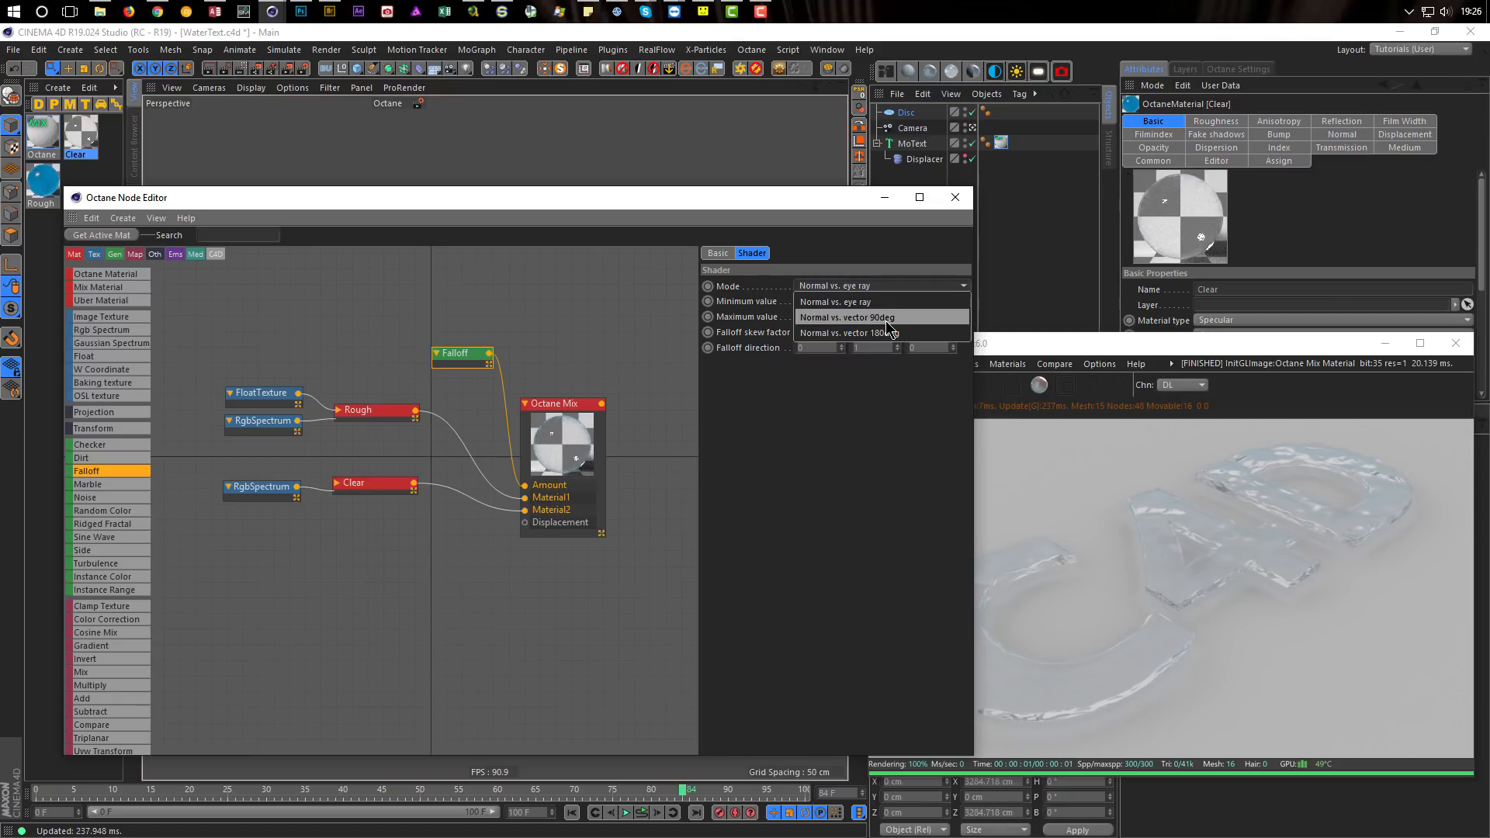
click(890, 318)
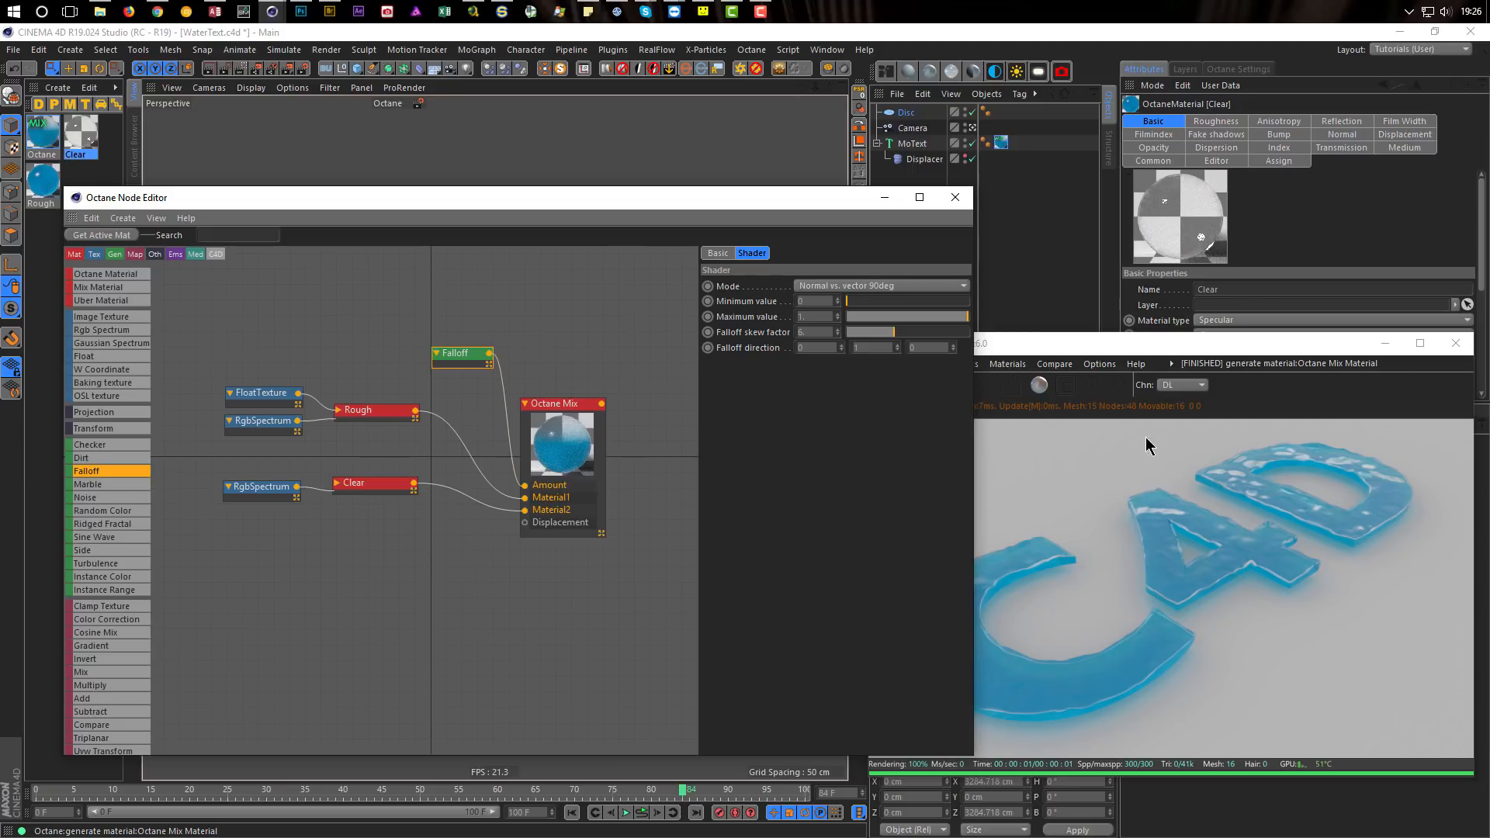
click(1153, 347)
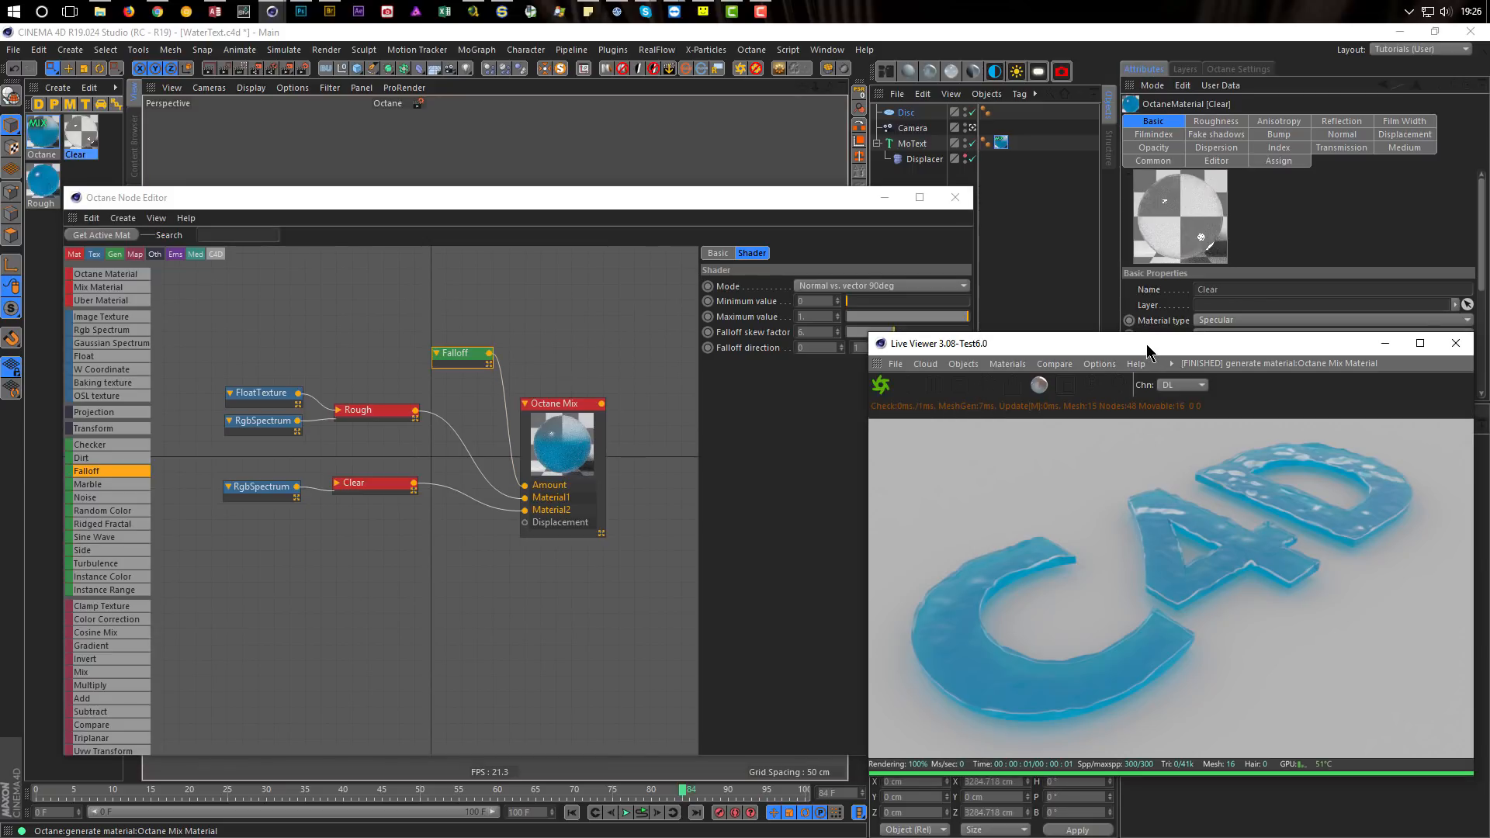
Step: Close the Octane Node Editor and bring the Live Viewer to the front
click(956, 203)
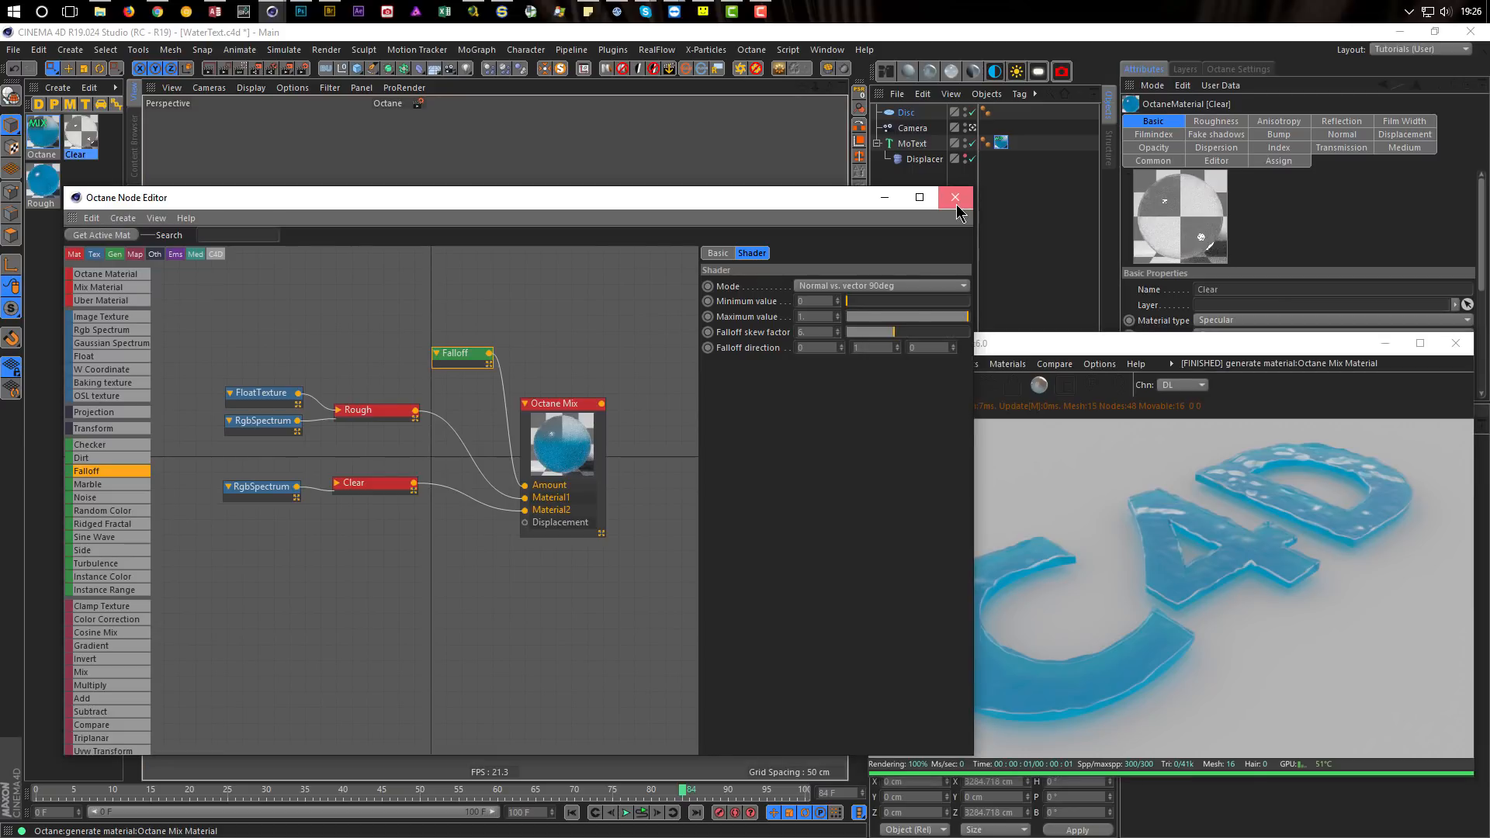
click(956, 203)
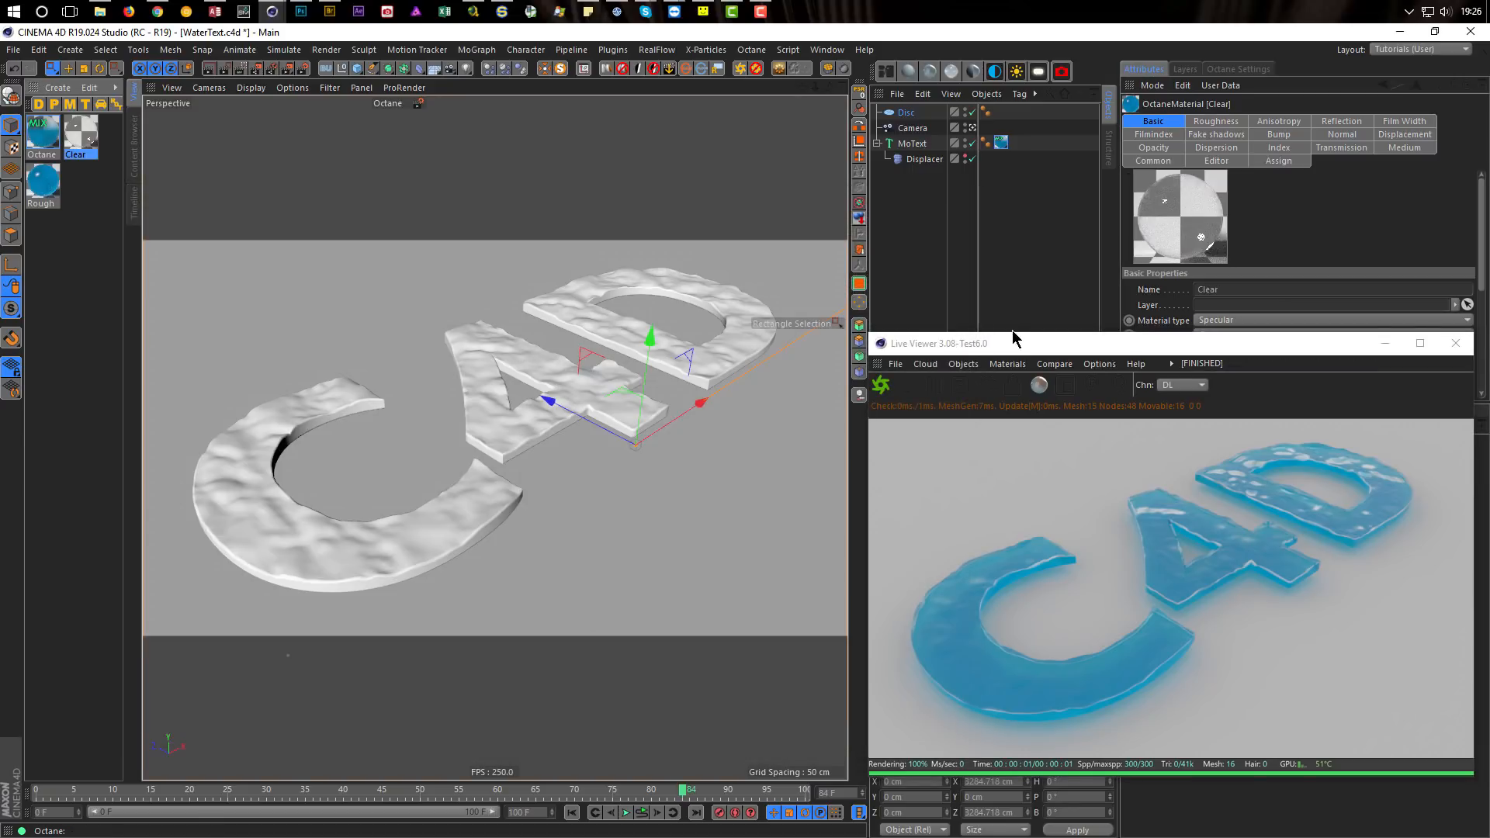
click(1025, 340)
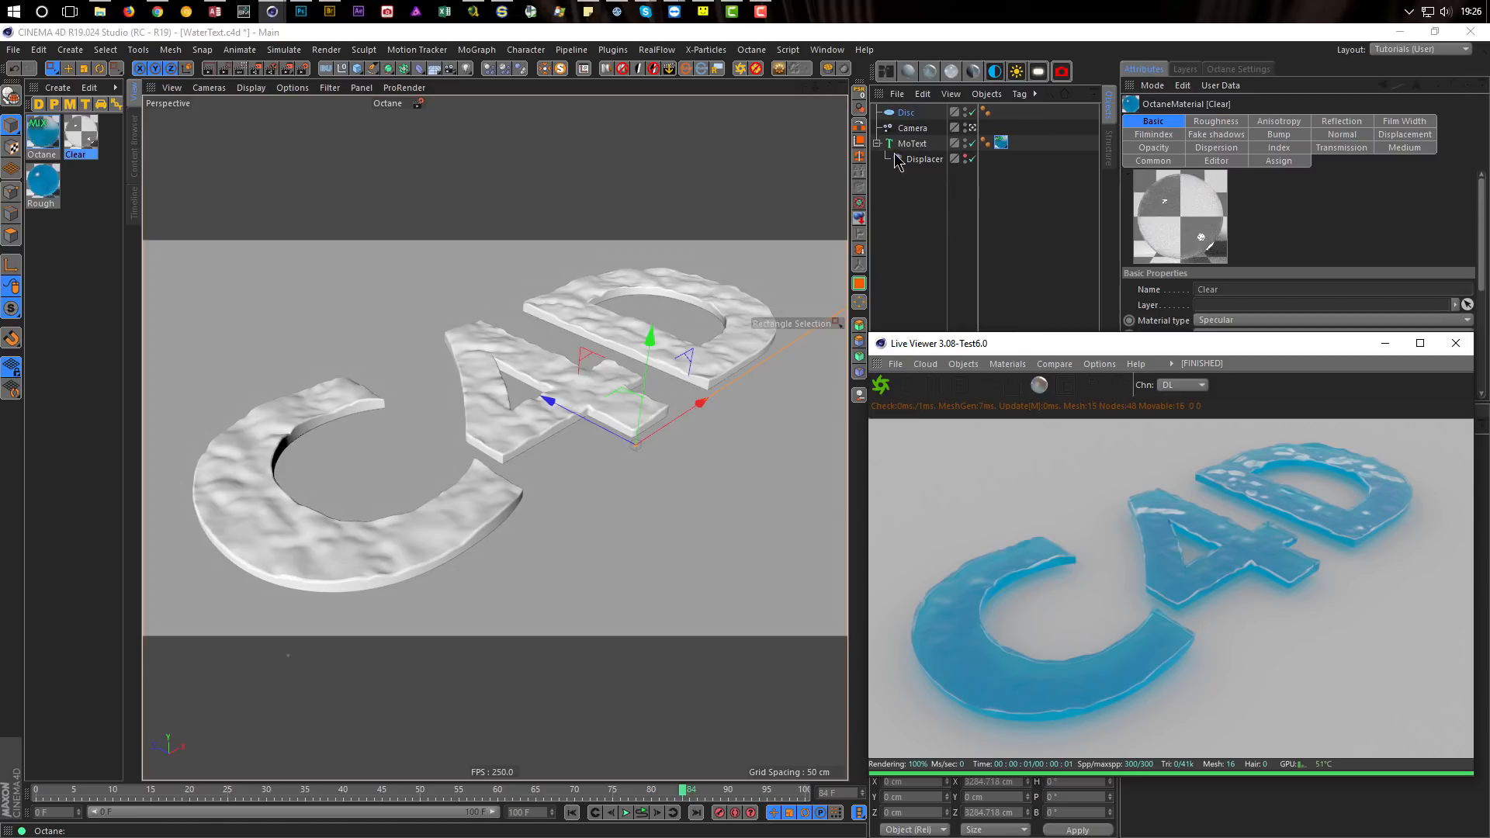
Step: Add an Octane HDRI sky, move the Live Viewer clear of the attributes, and show the sky's environment tag in the second attribute manager
click(995, 71)
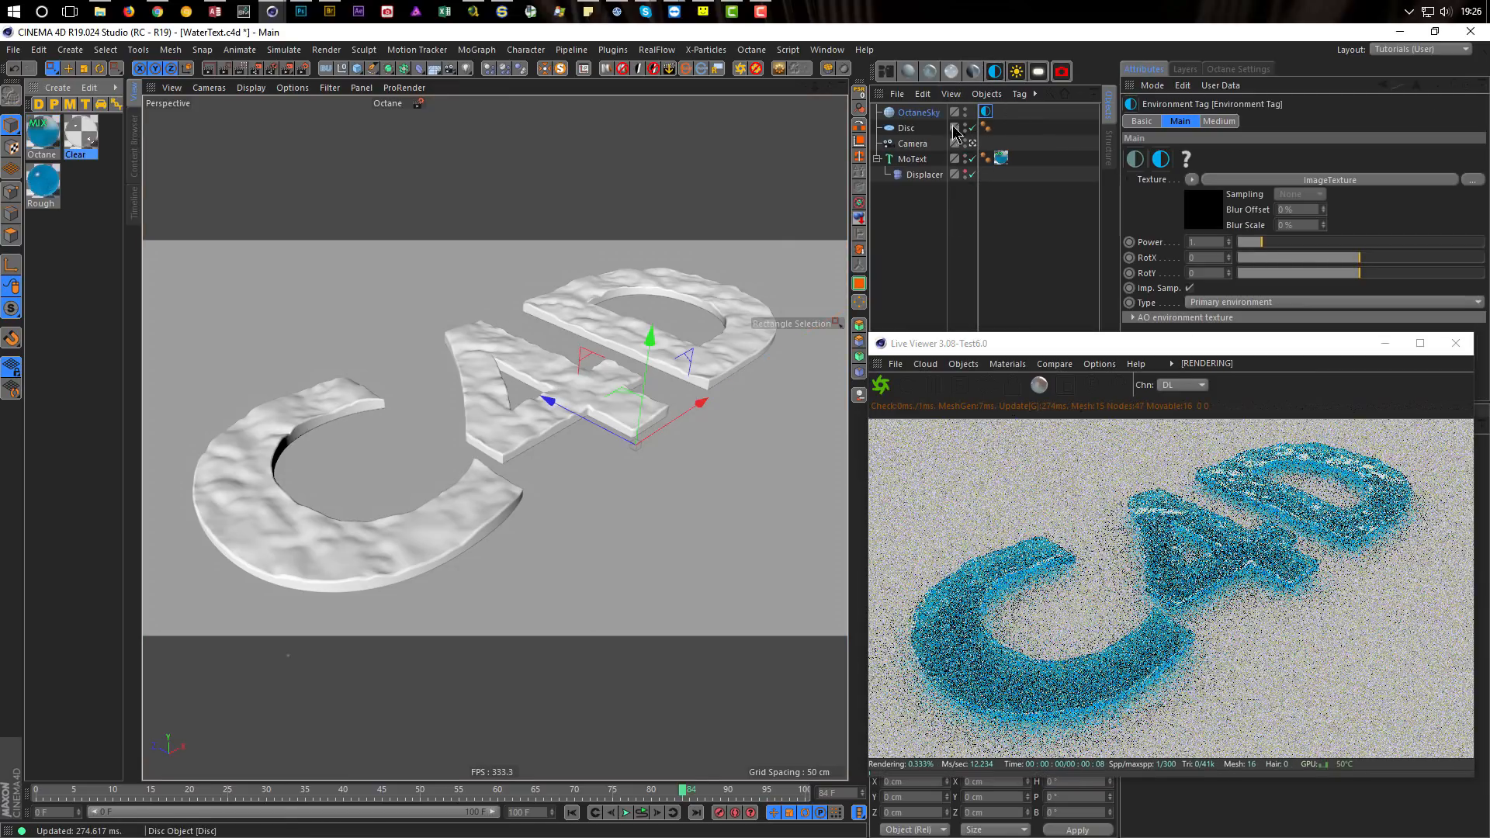
drag(1045, 349, 669, 374)
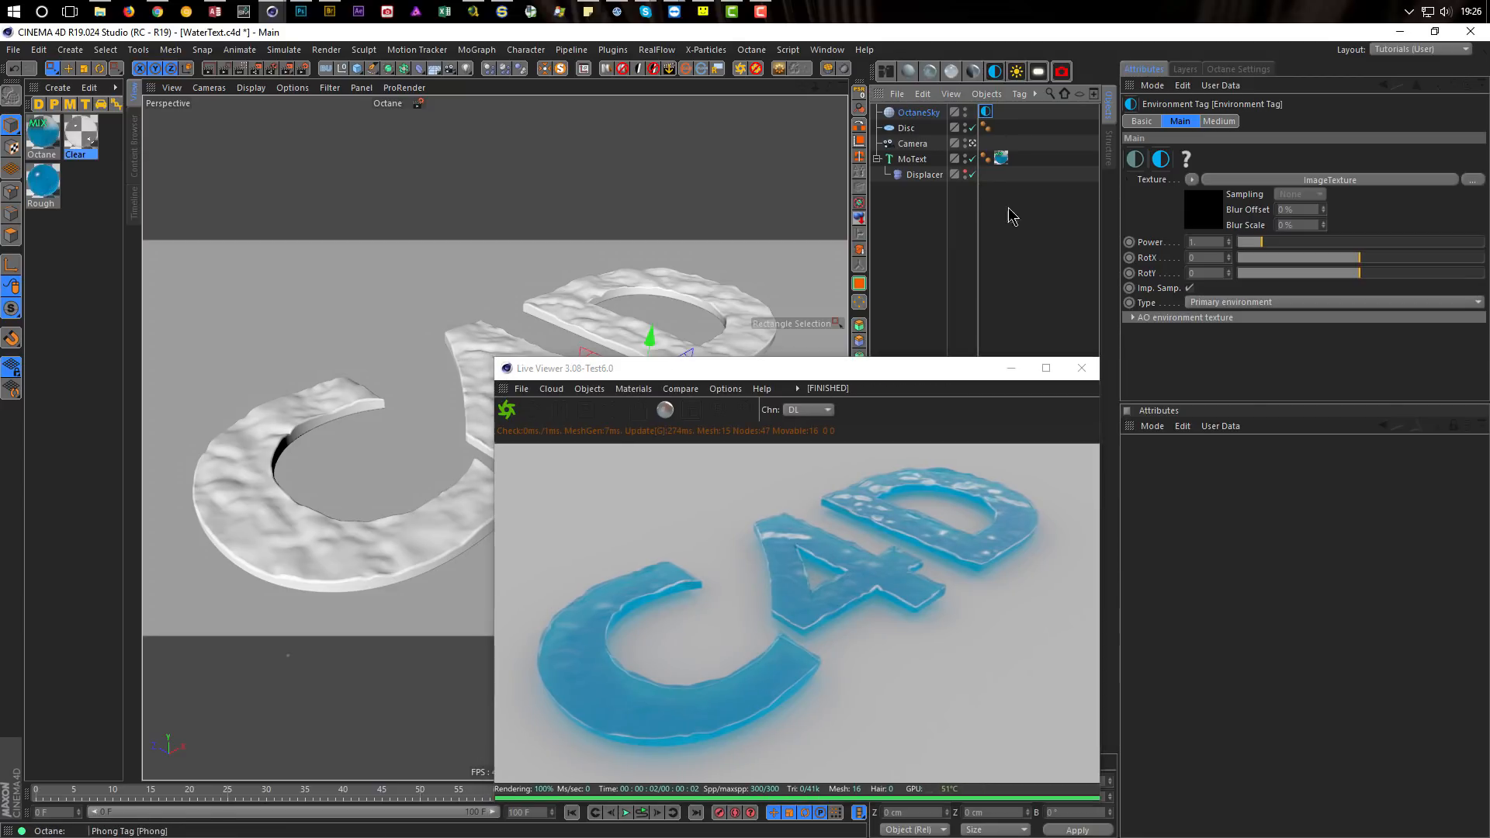
click(1439, 425)
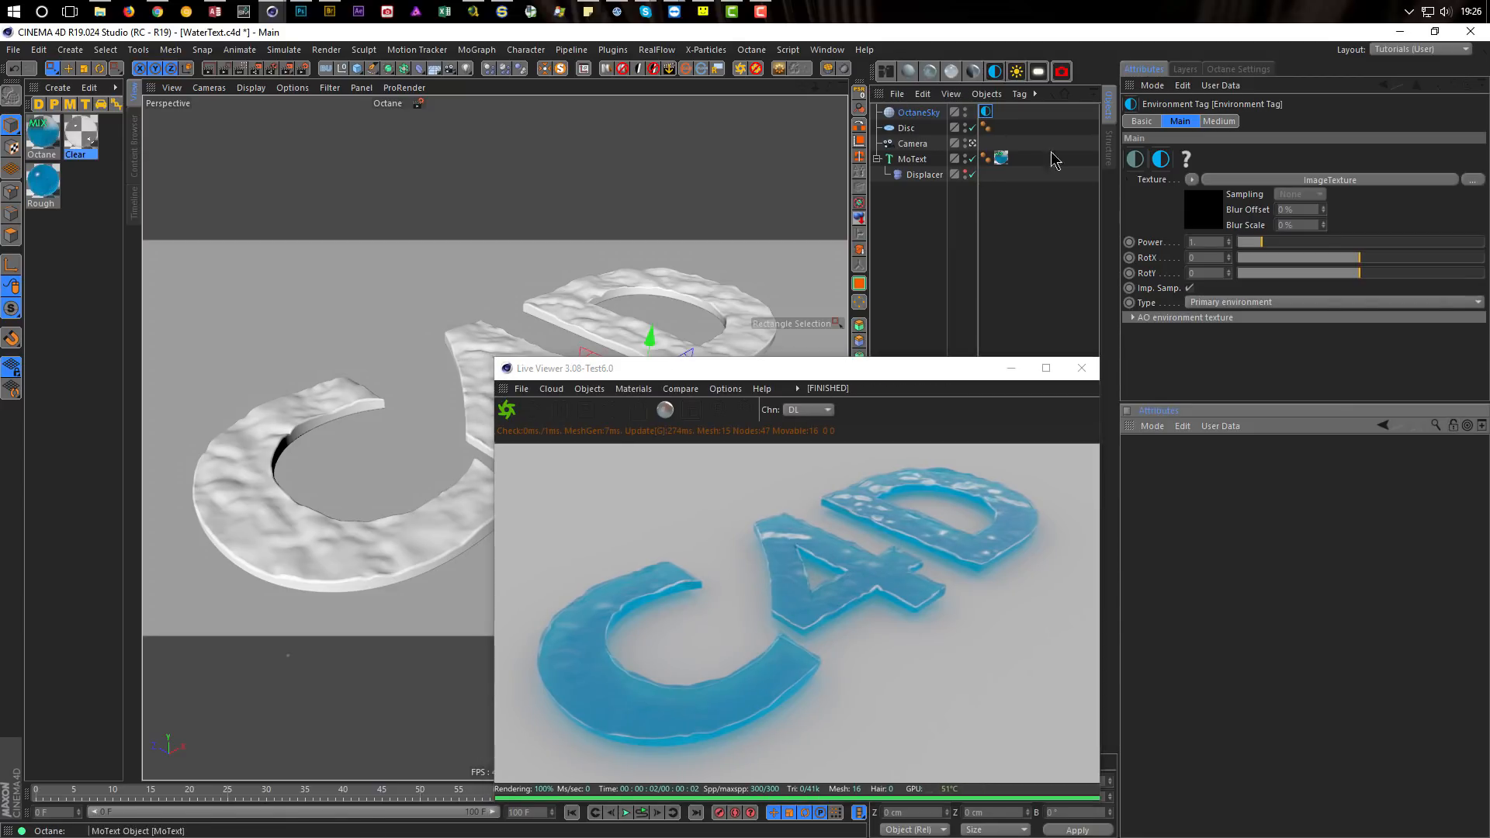
click(986, 112)
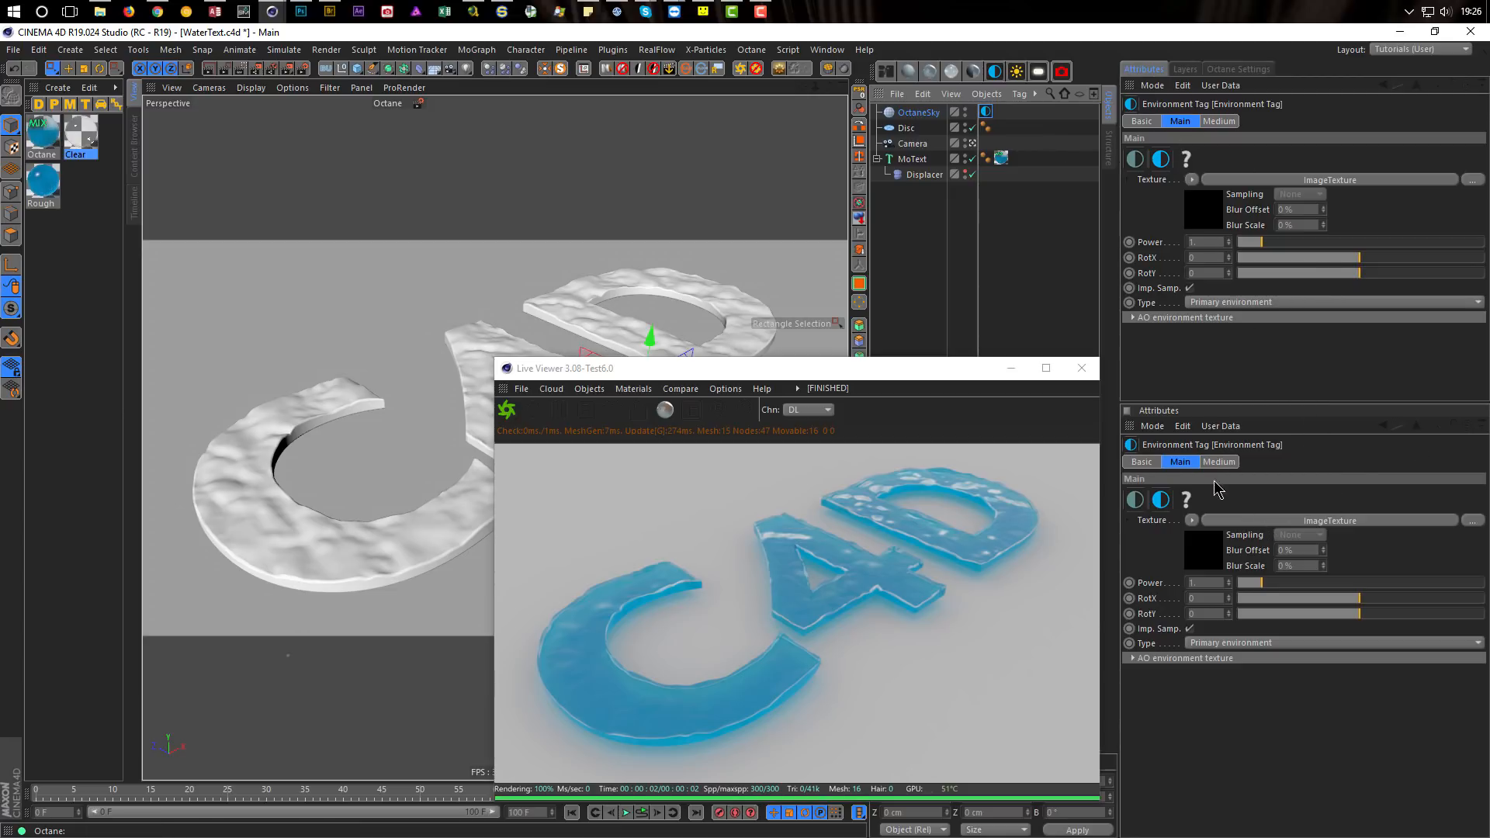
Step: Examine the ImageTexture shader settings of the sky's environment tag and return to the tag's main settings
click(1200, 228)
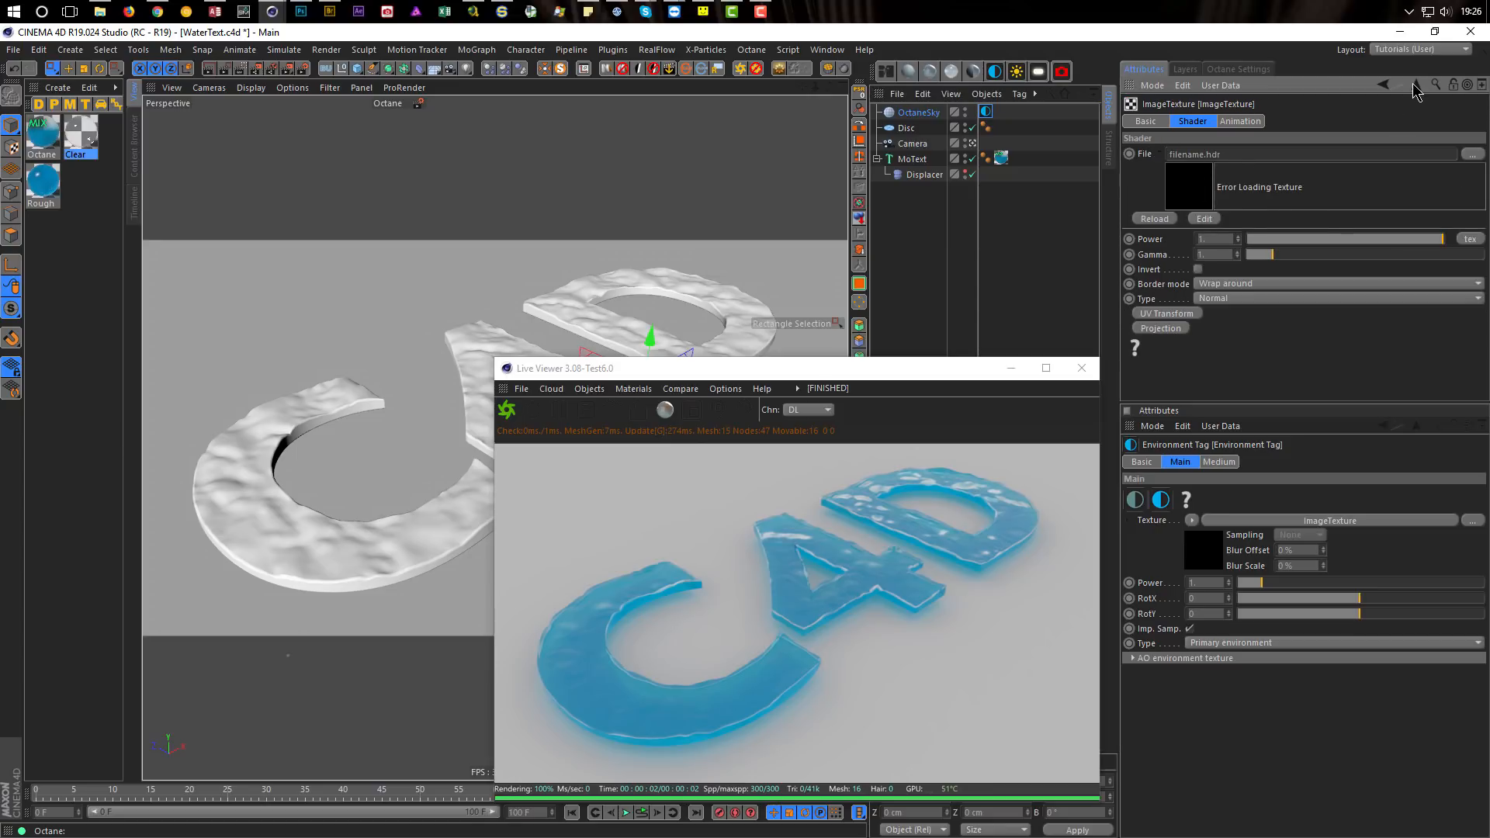
click(1415, 85)
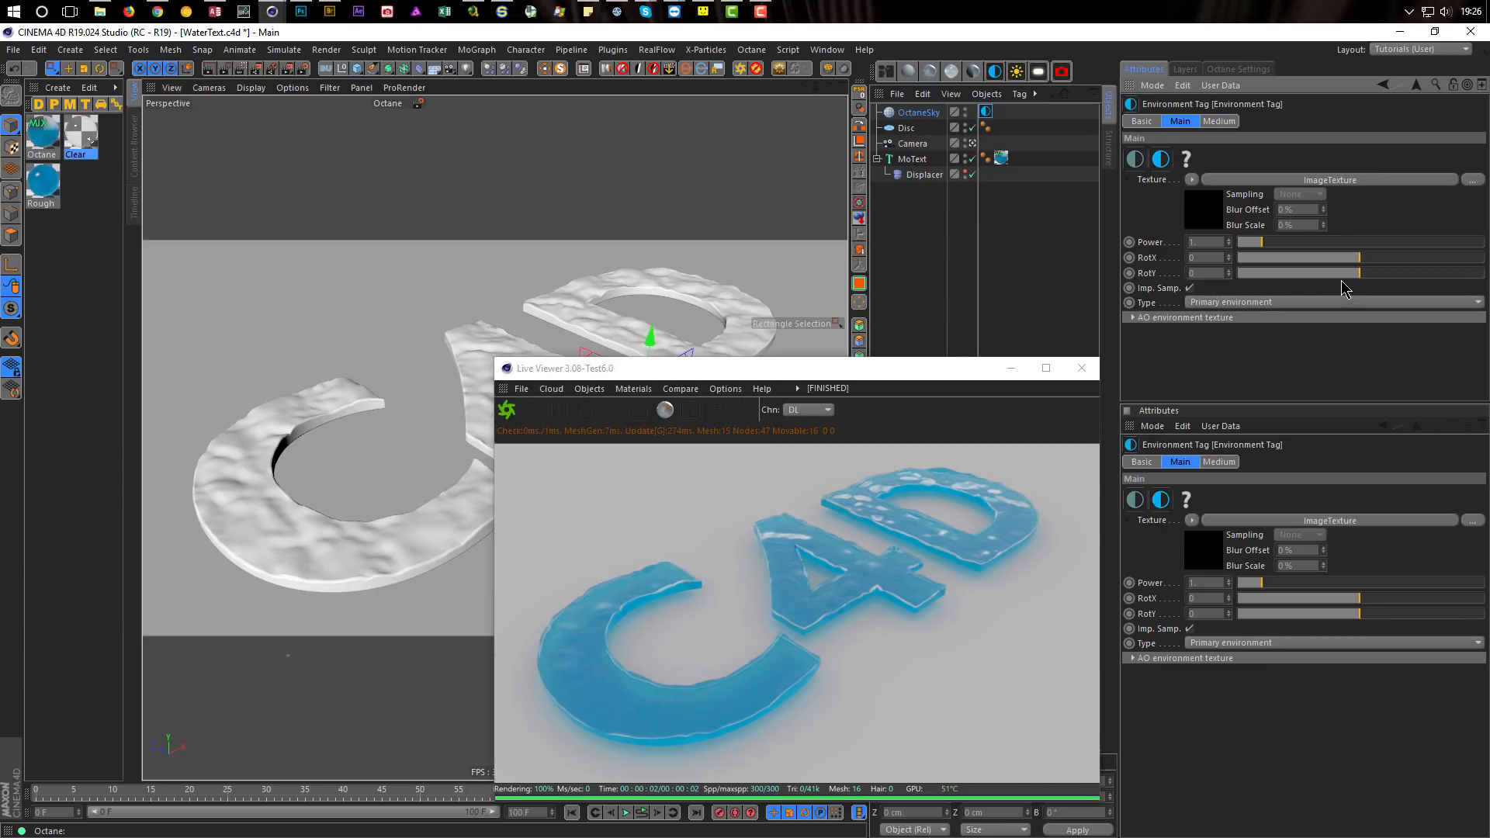
click(1209, 217)
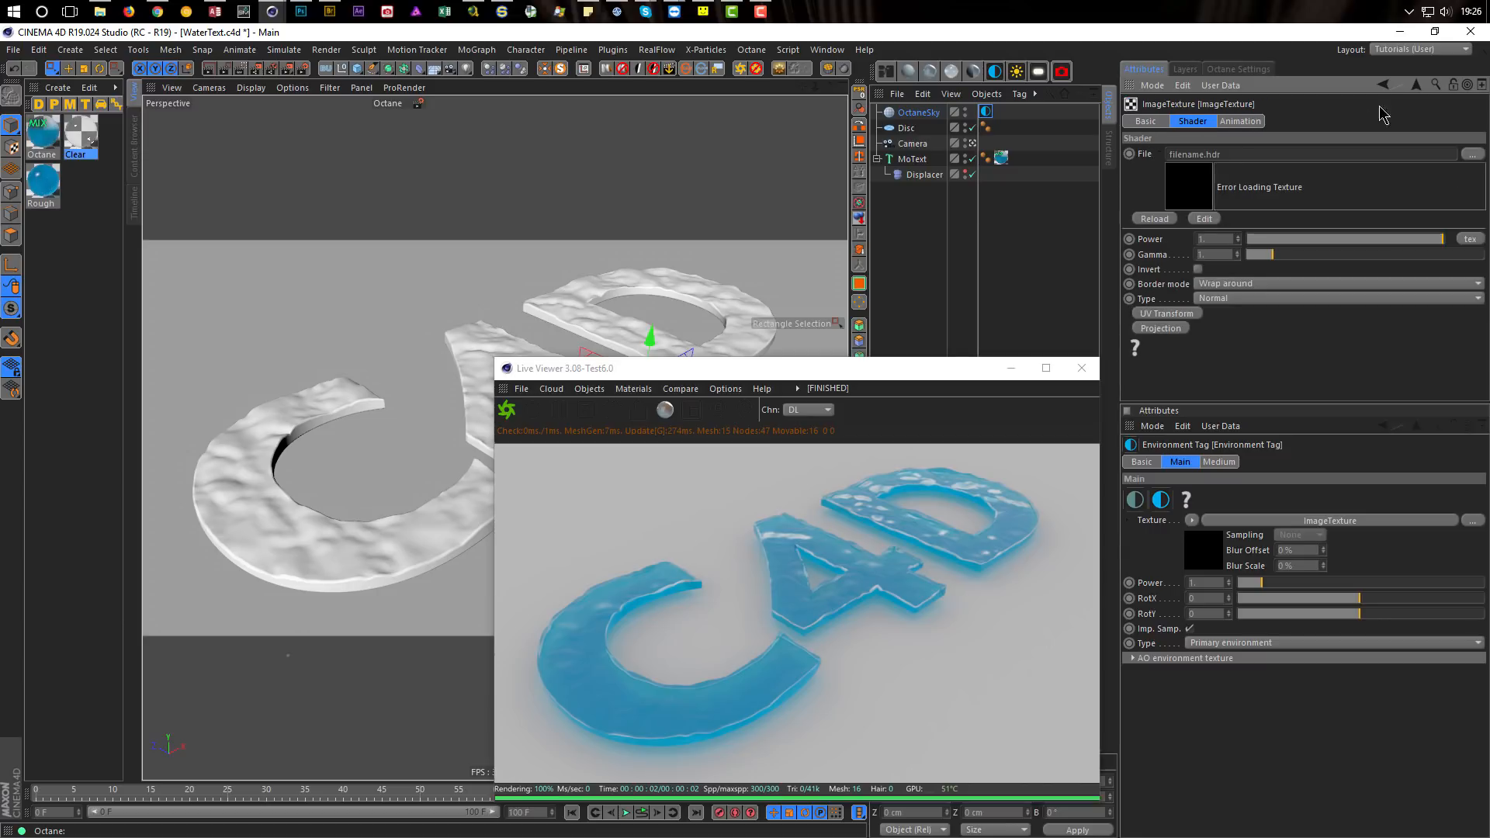
click(1416, 85)
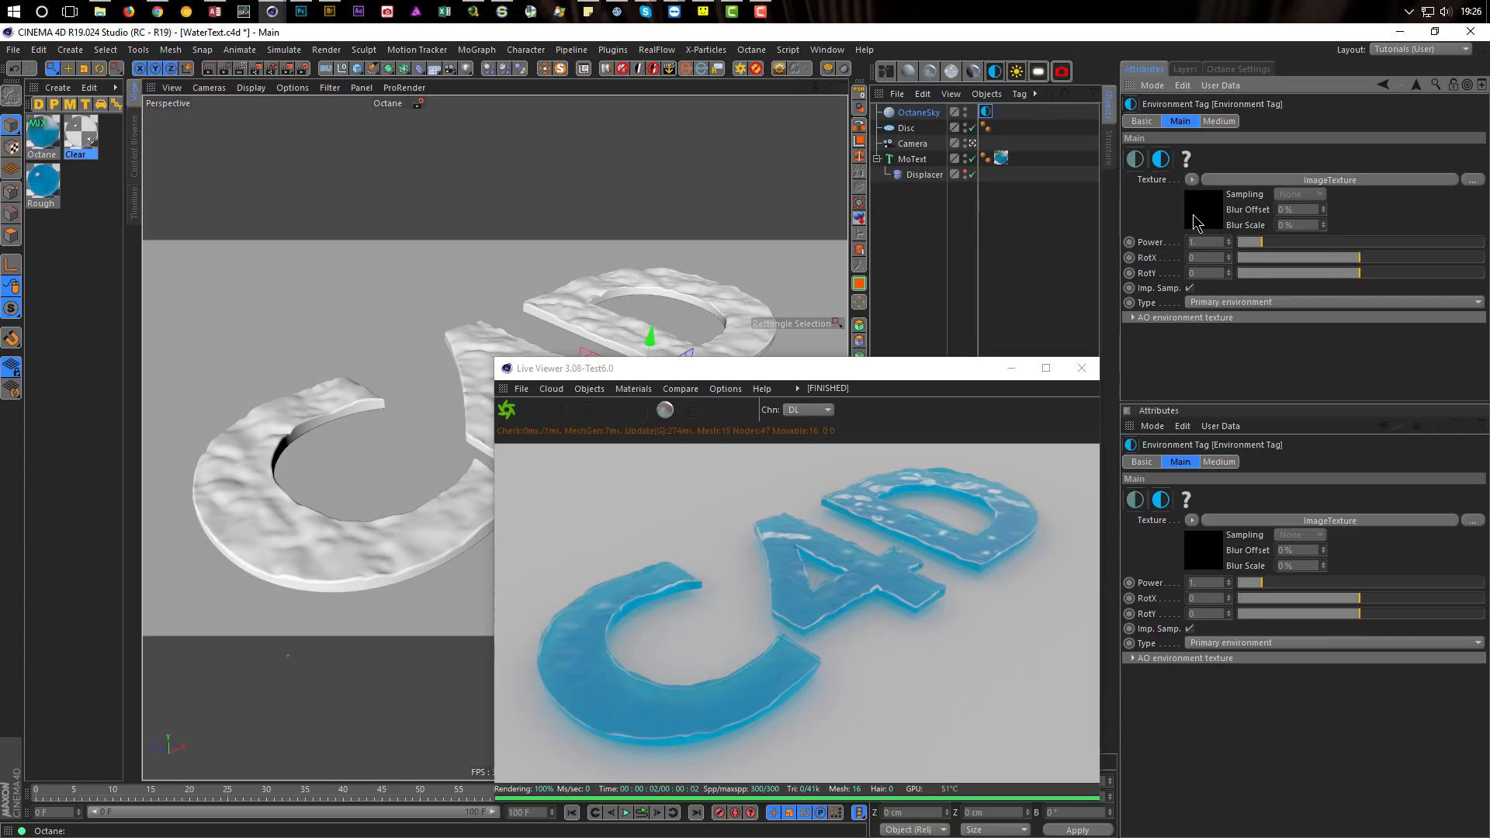
Step: Show the sky's ImageTexture shader in the second attribute manager, lock that manager, and move the Live Viewer slightly aside
click(1196, 221)
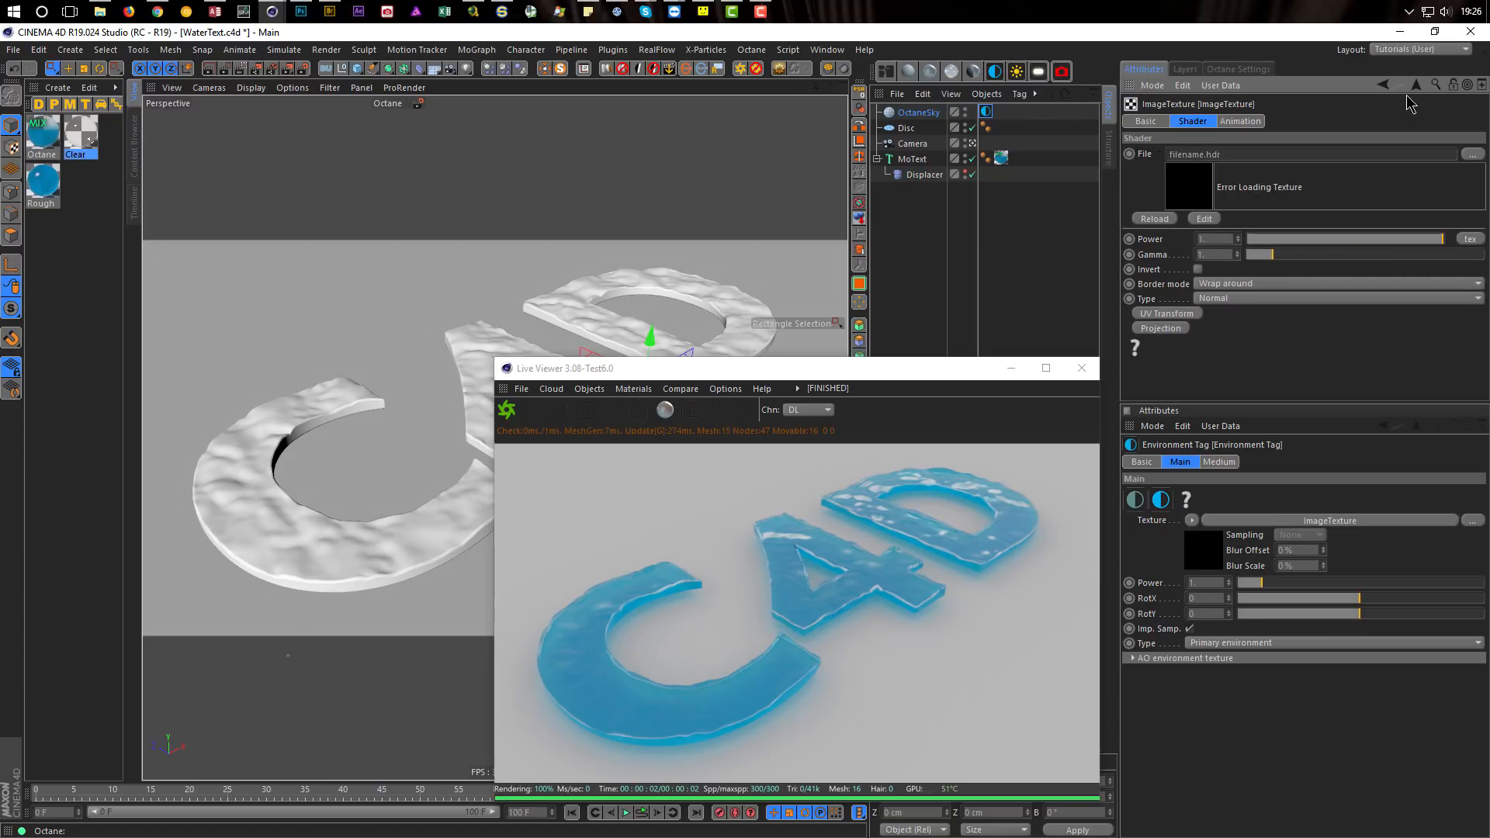
click(1415, 85)
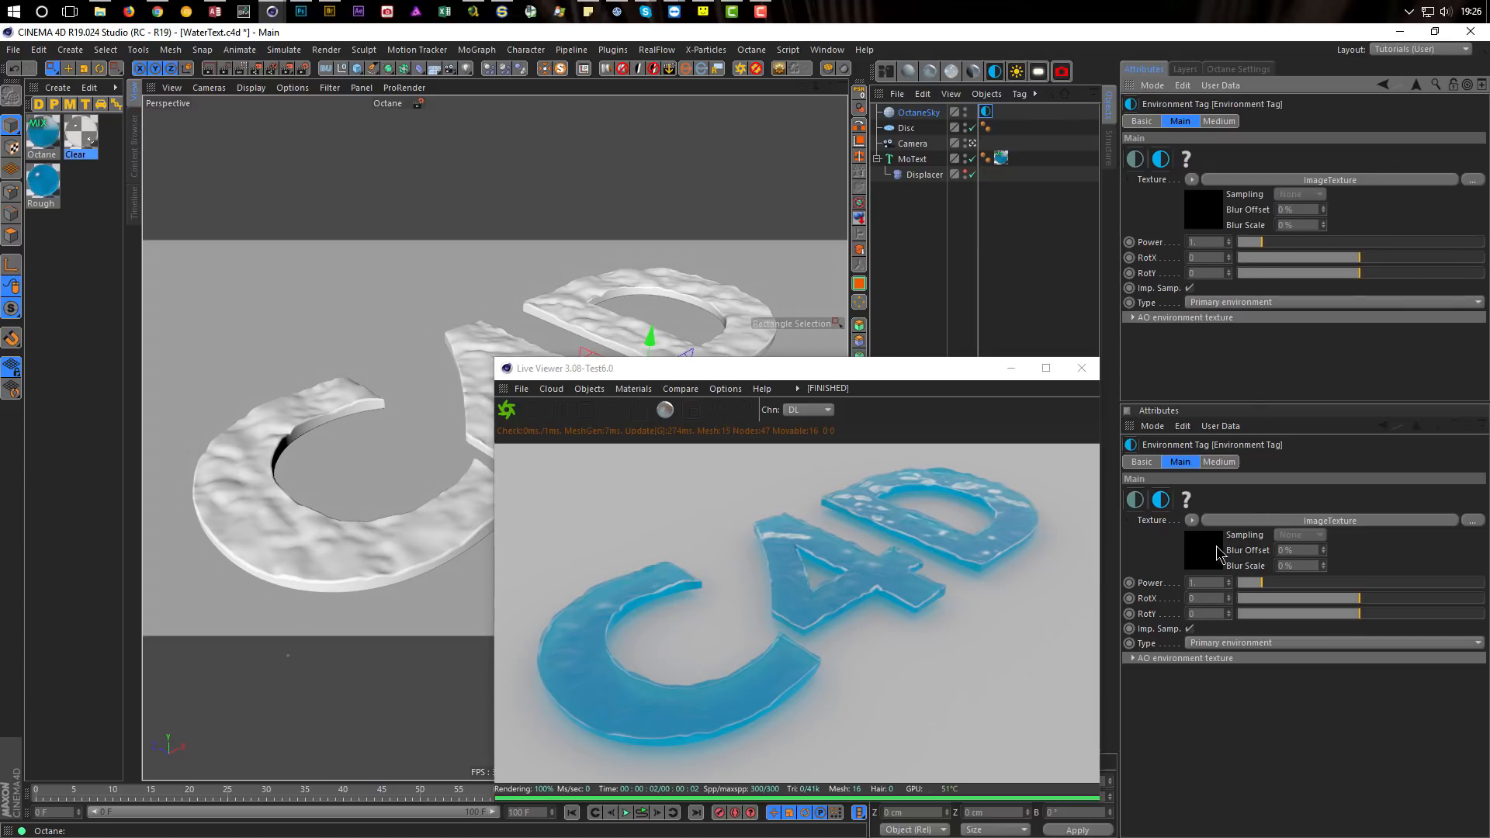
click(1209, 544)
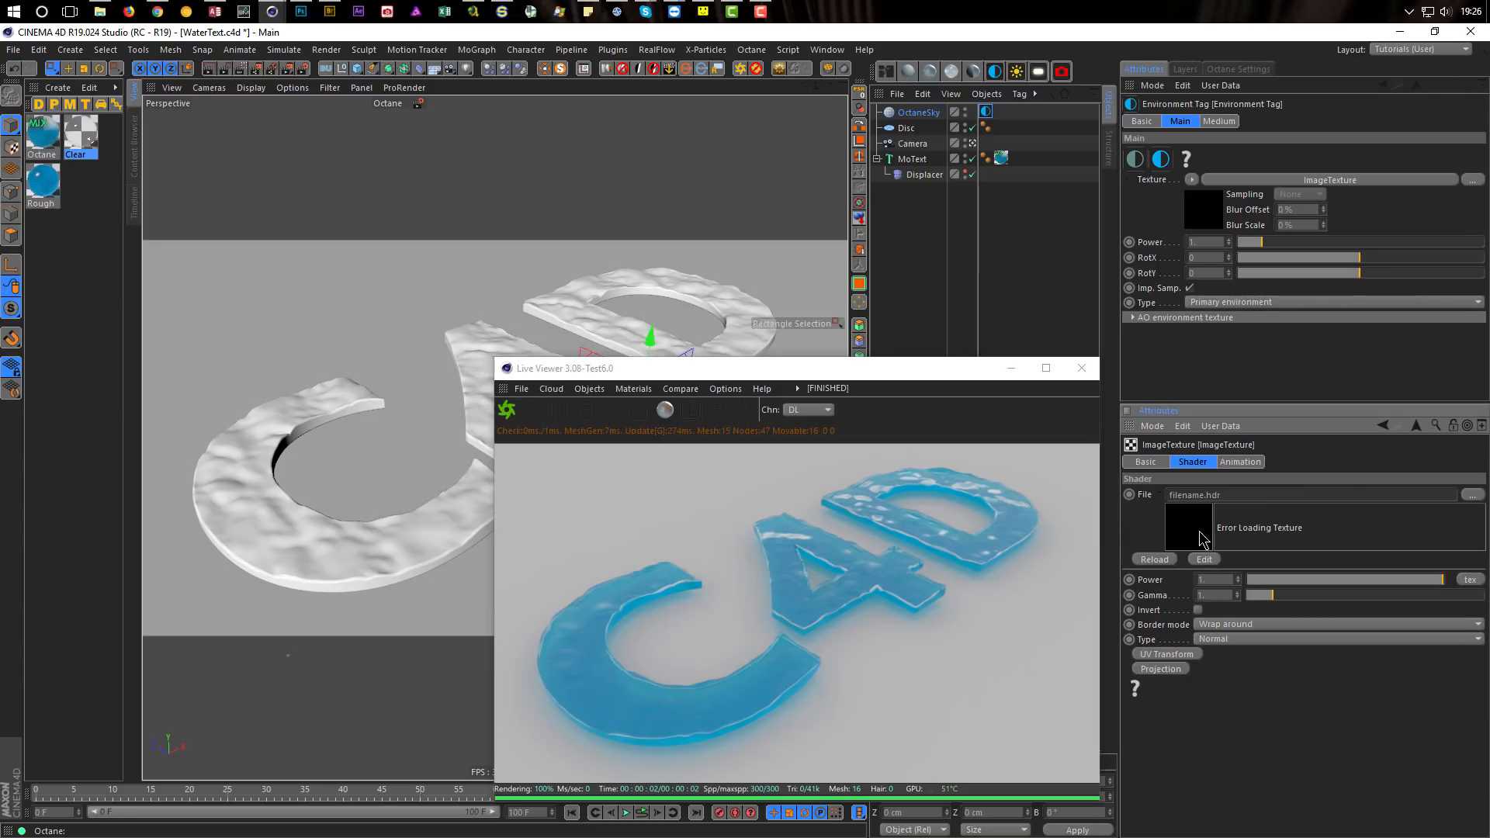
click(1453, 426)
drag(957, 380, 993, 384)
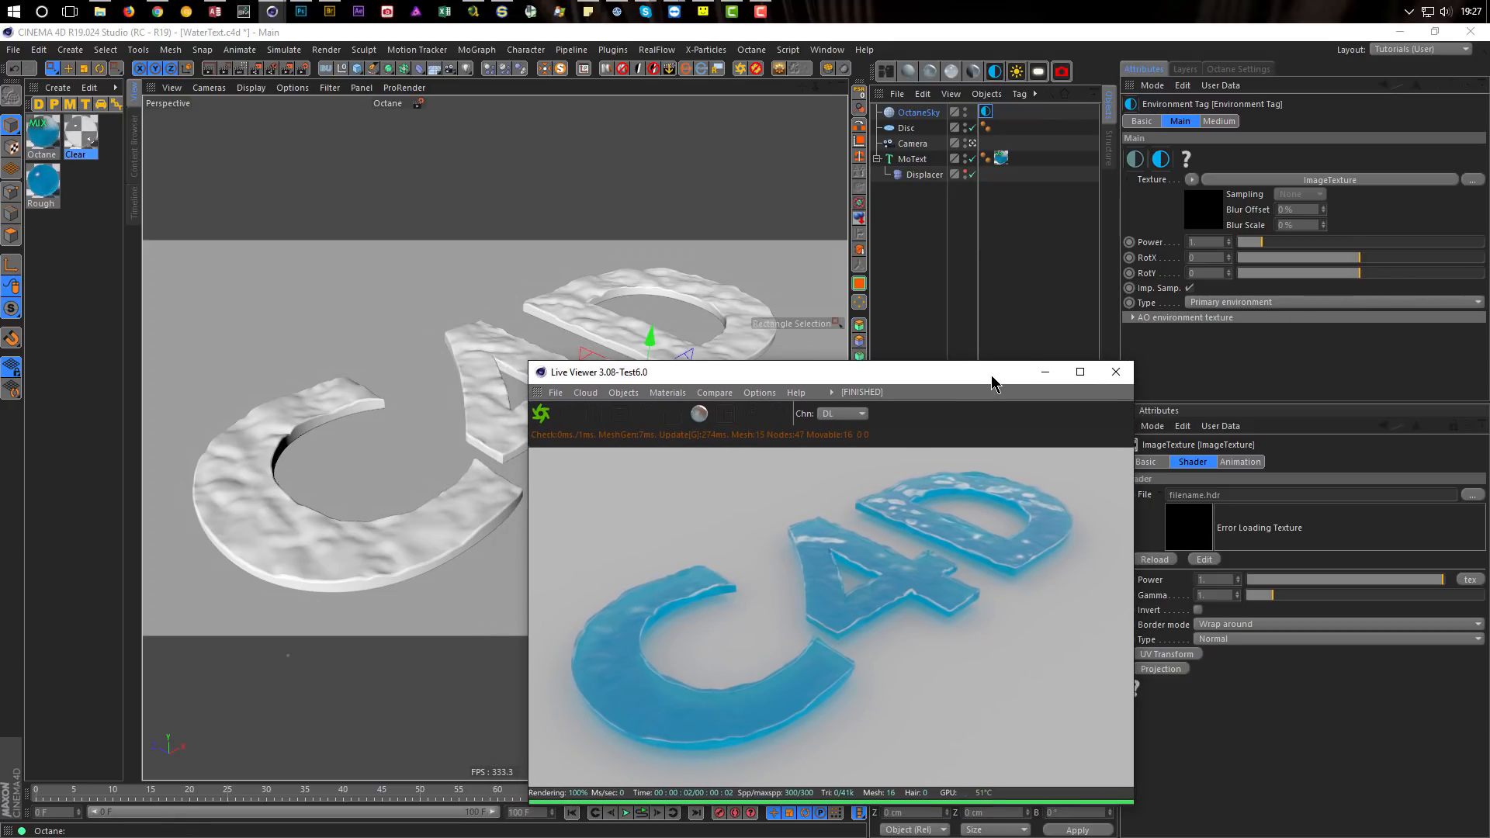
Step: Load secluded_beach_8k.hdr from the Content Browser's Outdoor HDRI folder into the sky's ImageTexture file and close the browser
key(shift+F8)
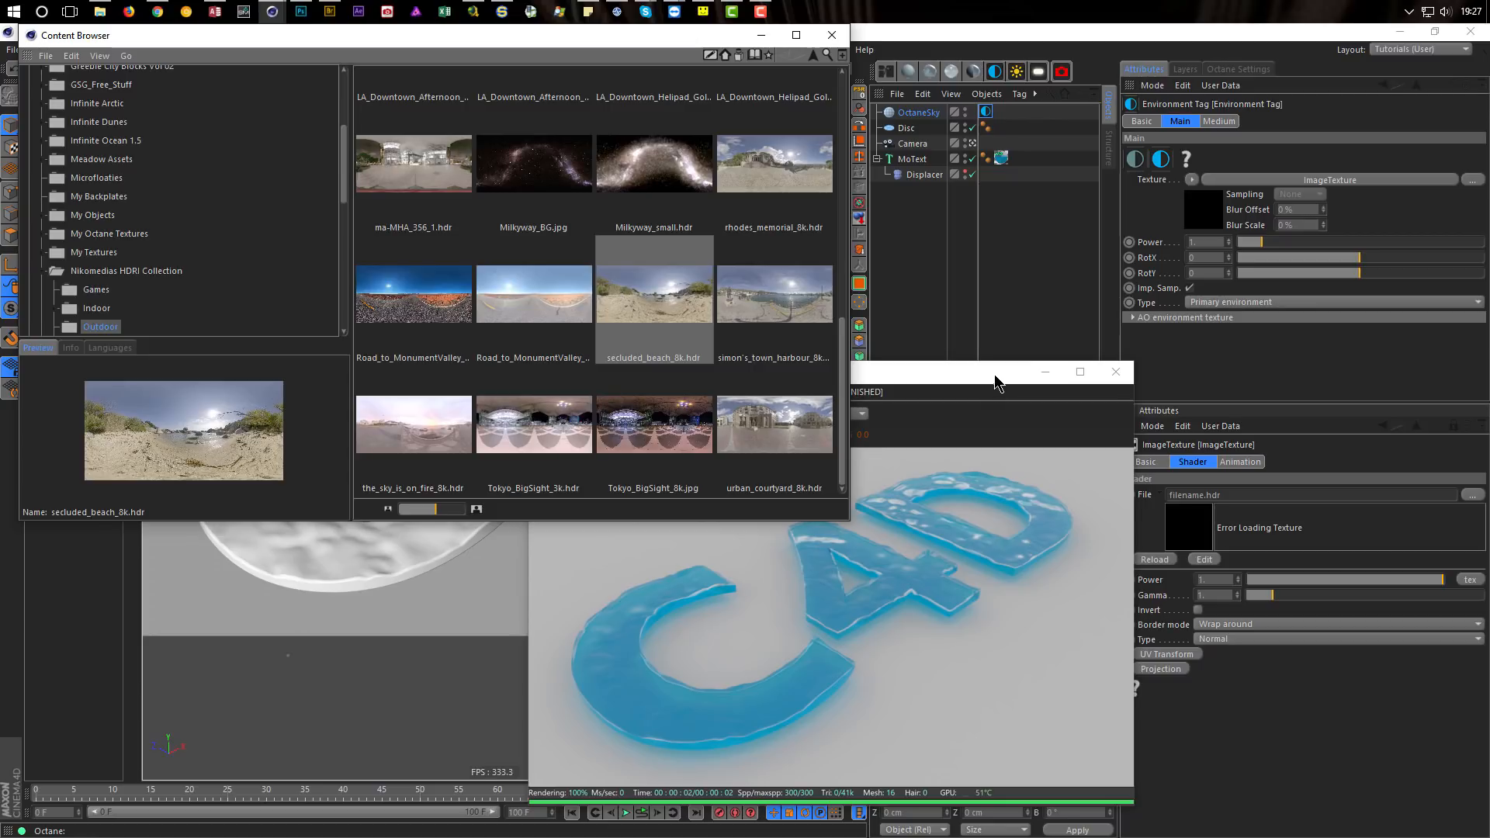
drag(846, 385, 840, 103)
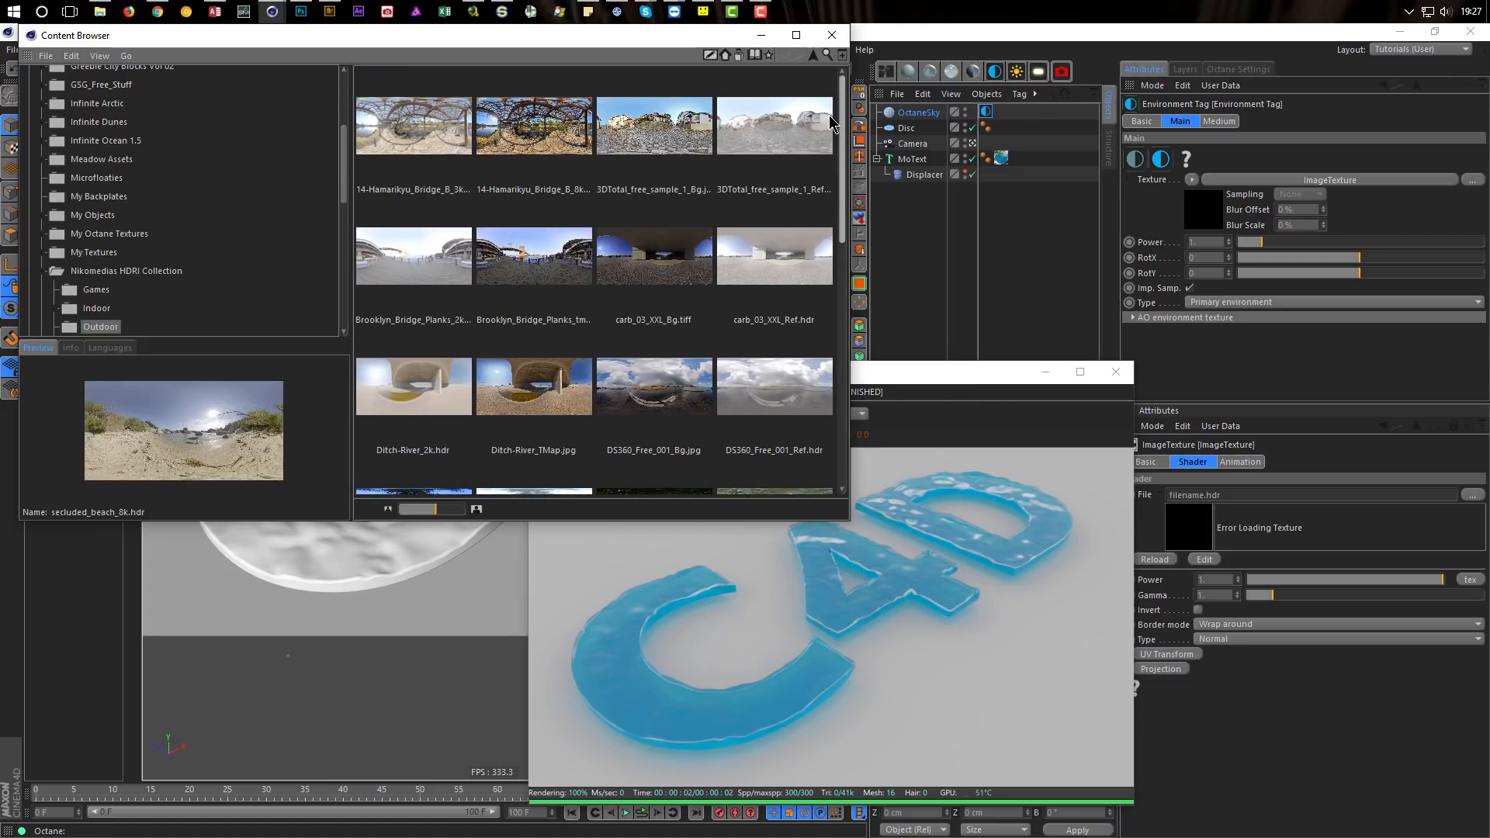
drag(842, 118, 809, 380)
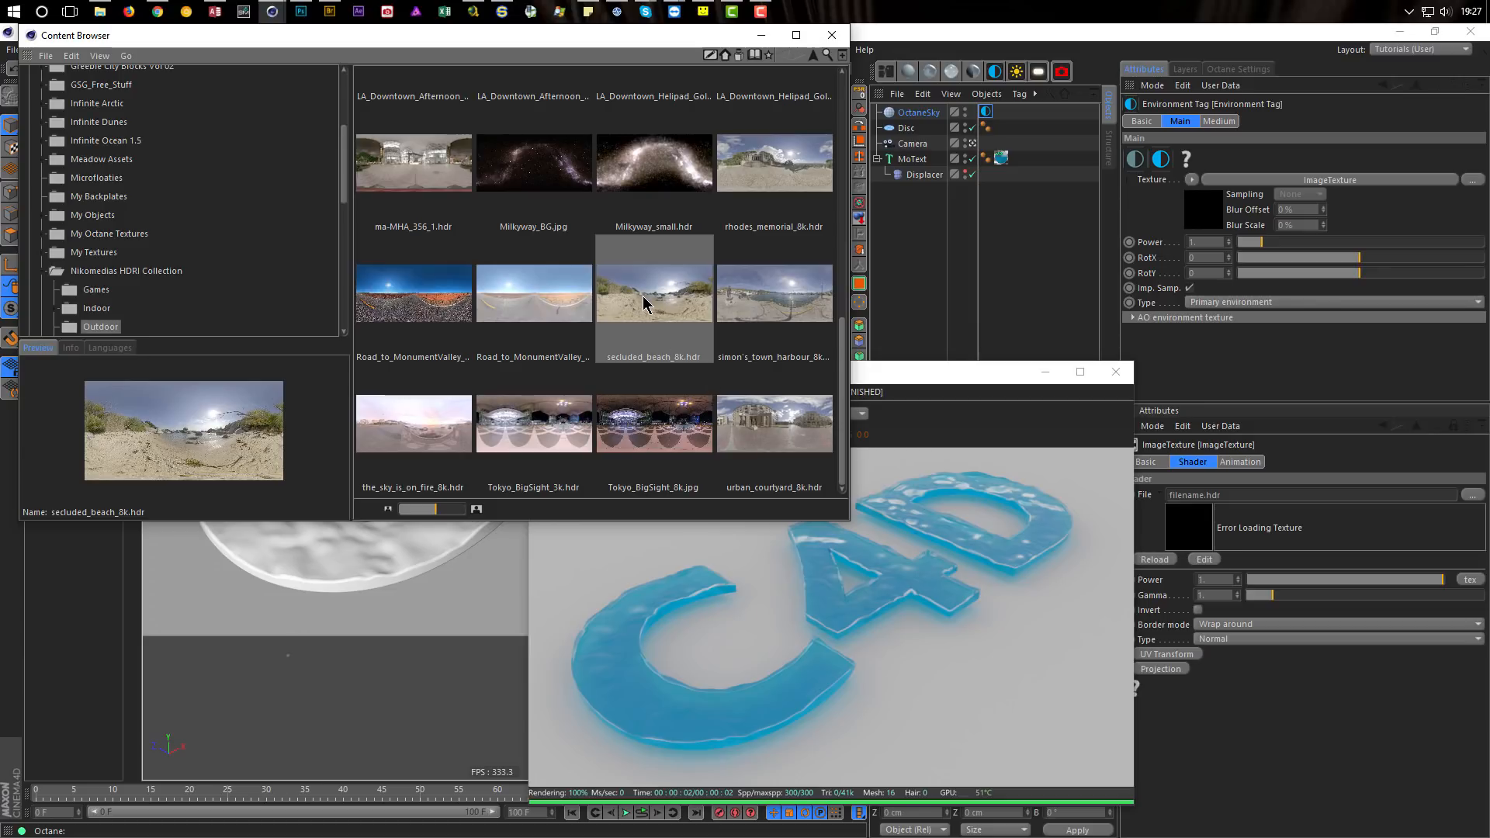
drag(641, 299, 1296, 545)
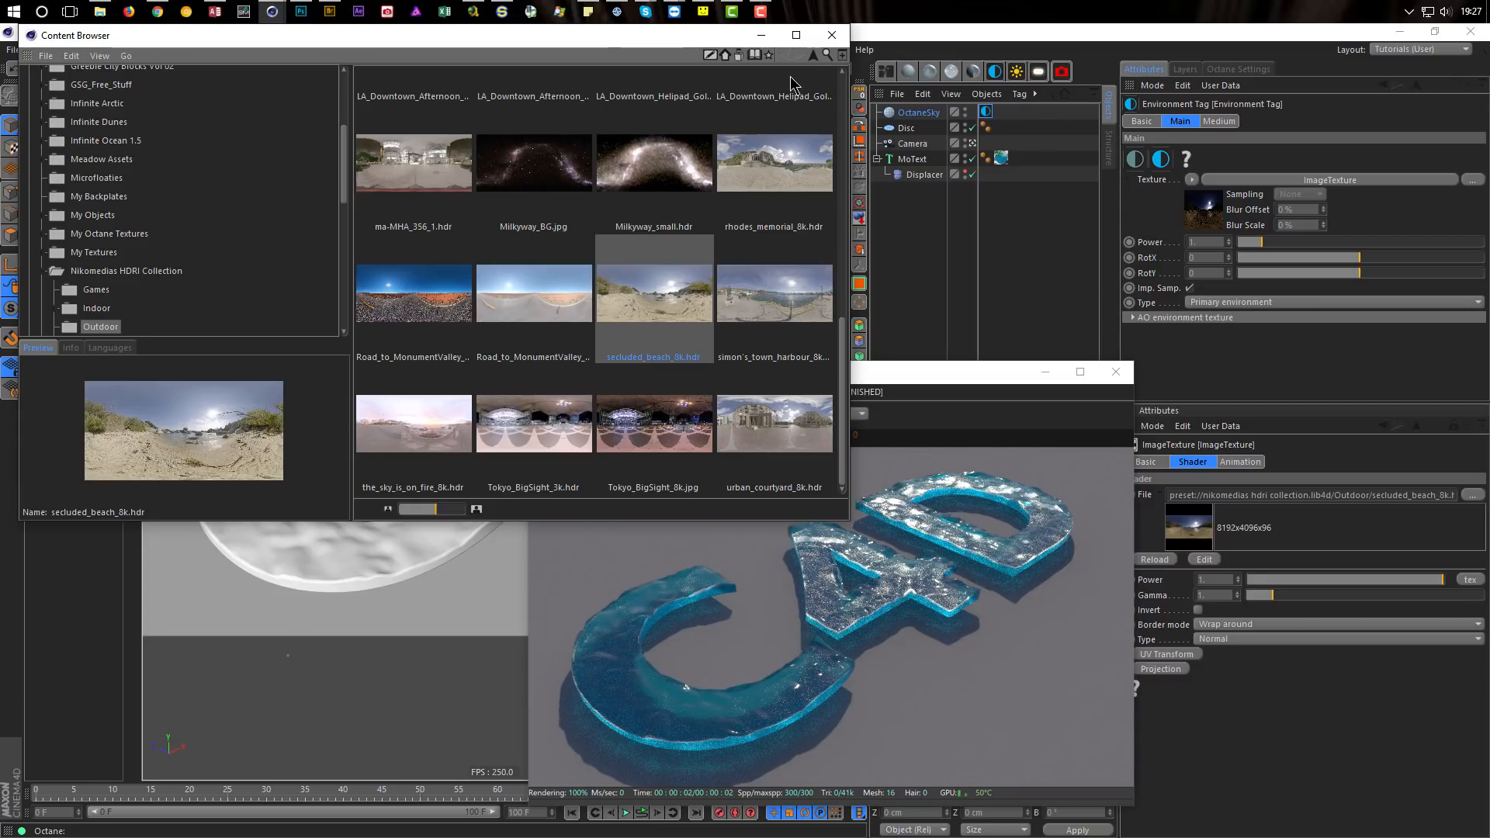
click(828, 37)
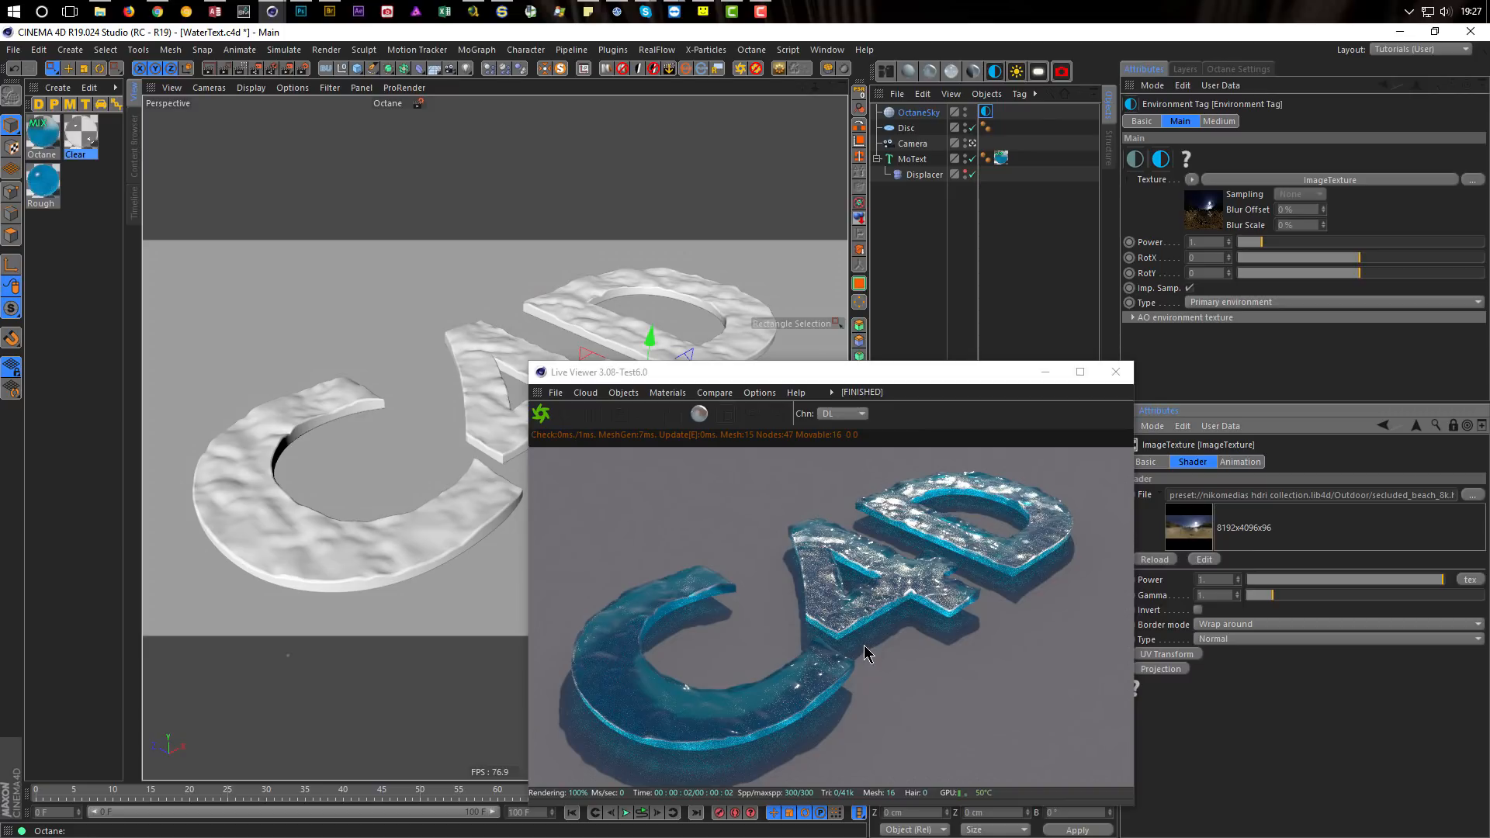
Step: Rotate the sky environment by trying RotX values of 0.01 and 0.02, and settle on 0.03
click(1210, 259)
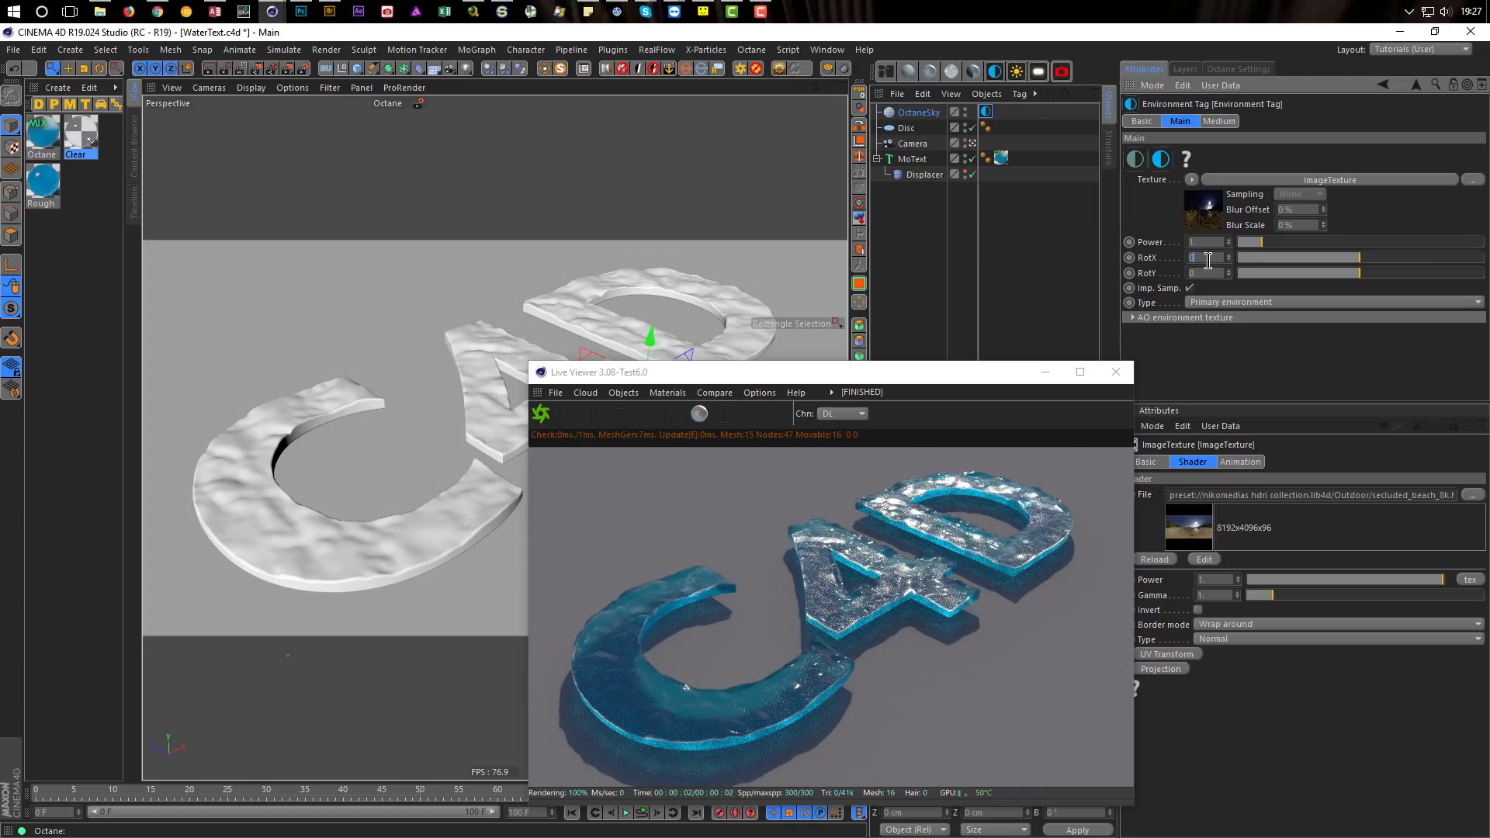
text(0.01)
key(Return)
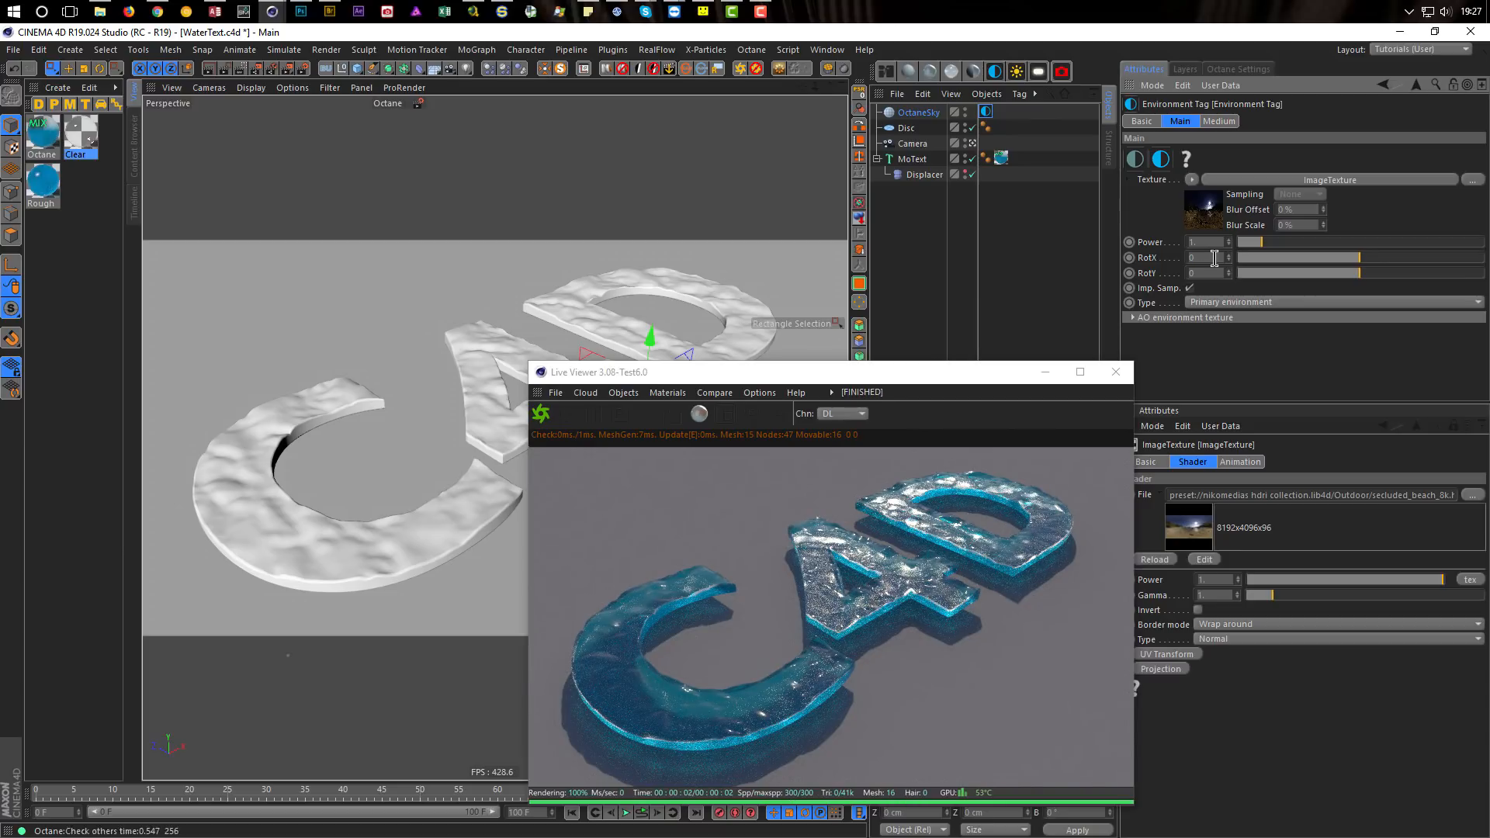
text(0.02)
key(Return)
text(0.03)
key(Return)
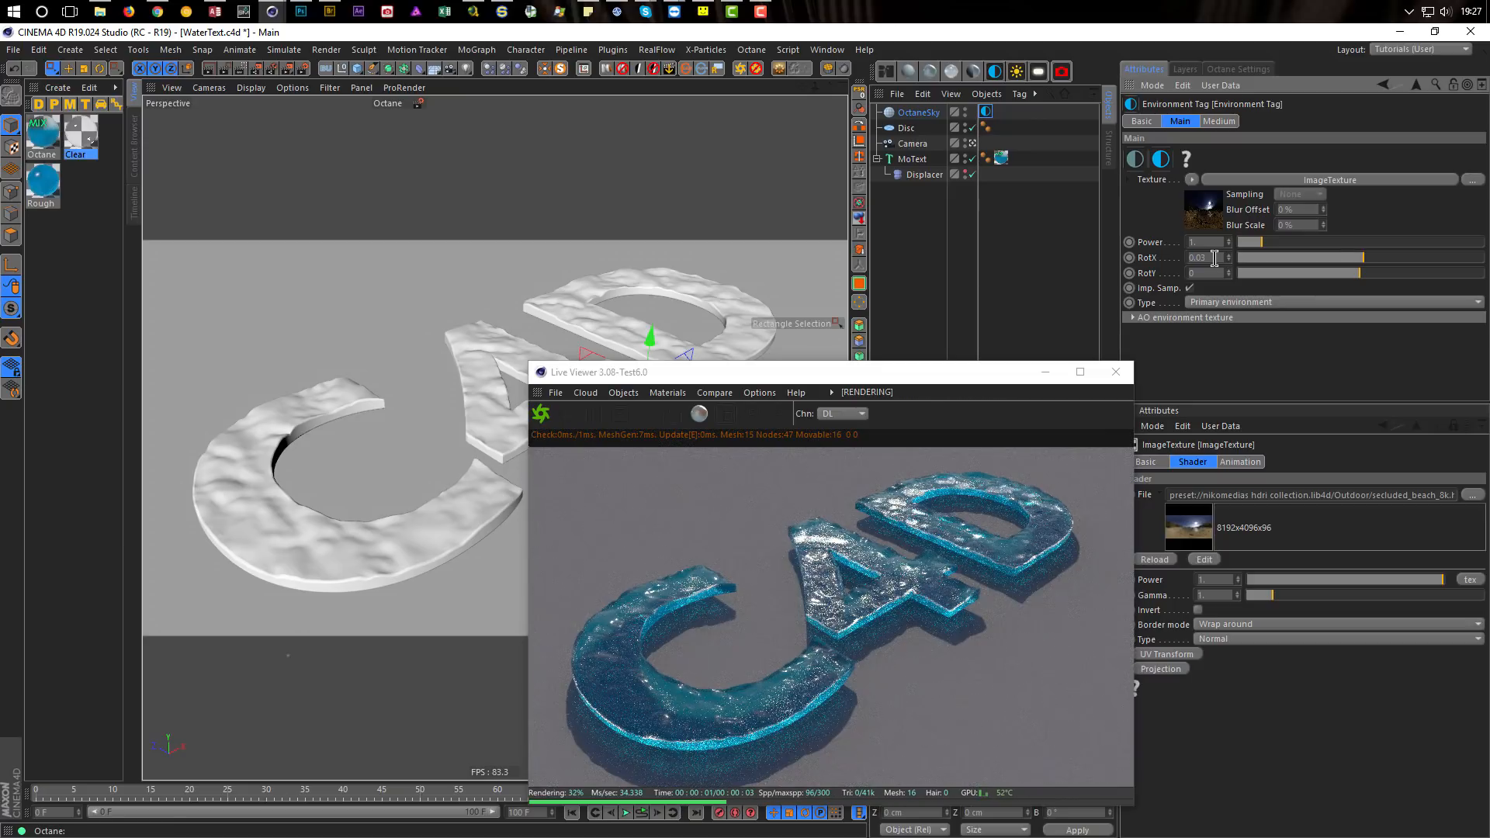
click(1215, 259)
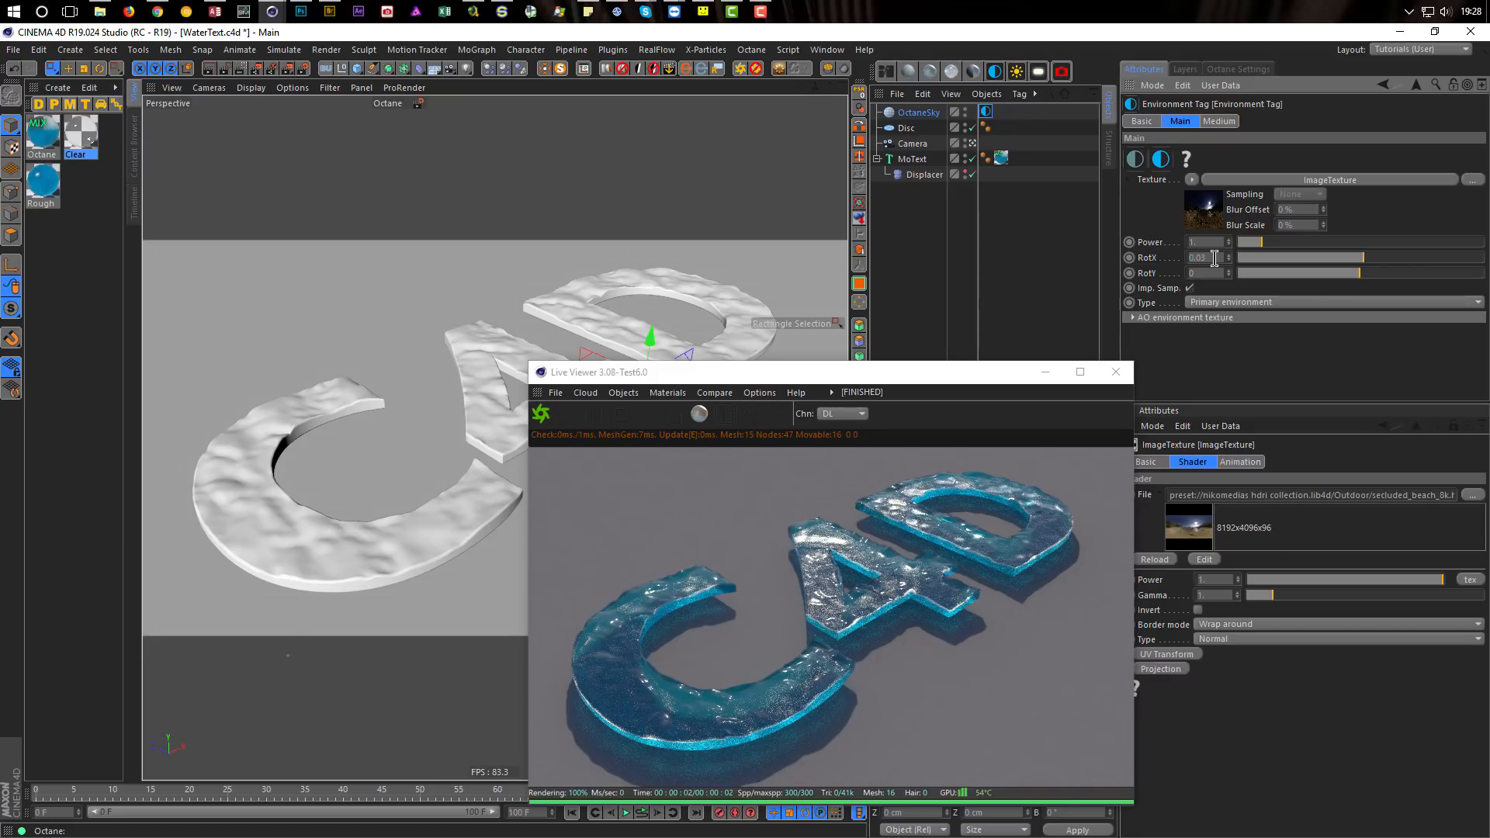
Step: Set the environment tag's power to 1.5 and reposition the Live Viewer clear of the object list
drag(959, 380, 864, 284)
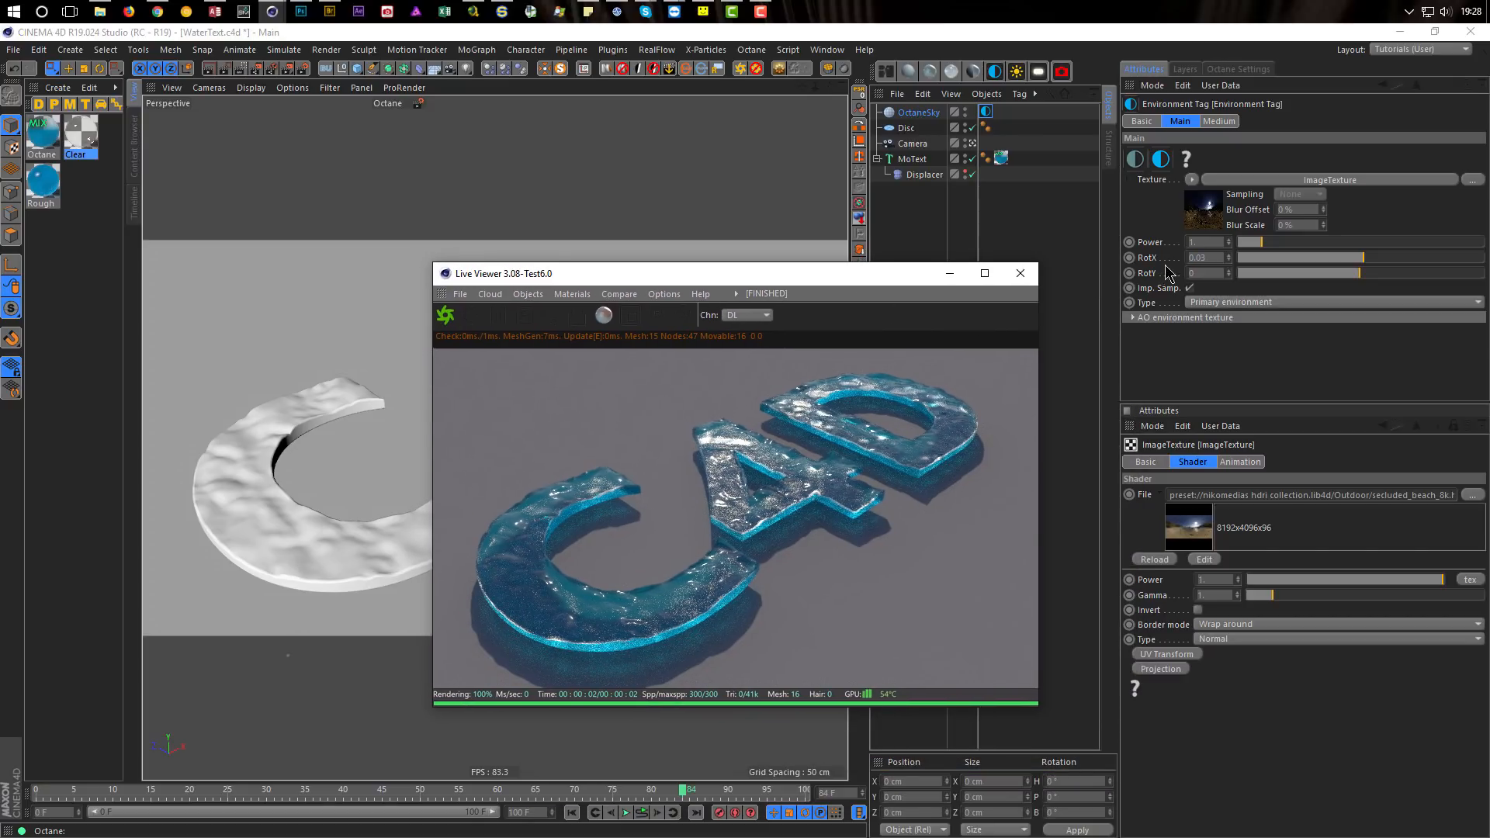
click(1205, 242)
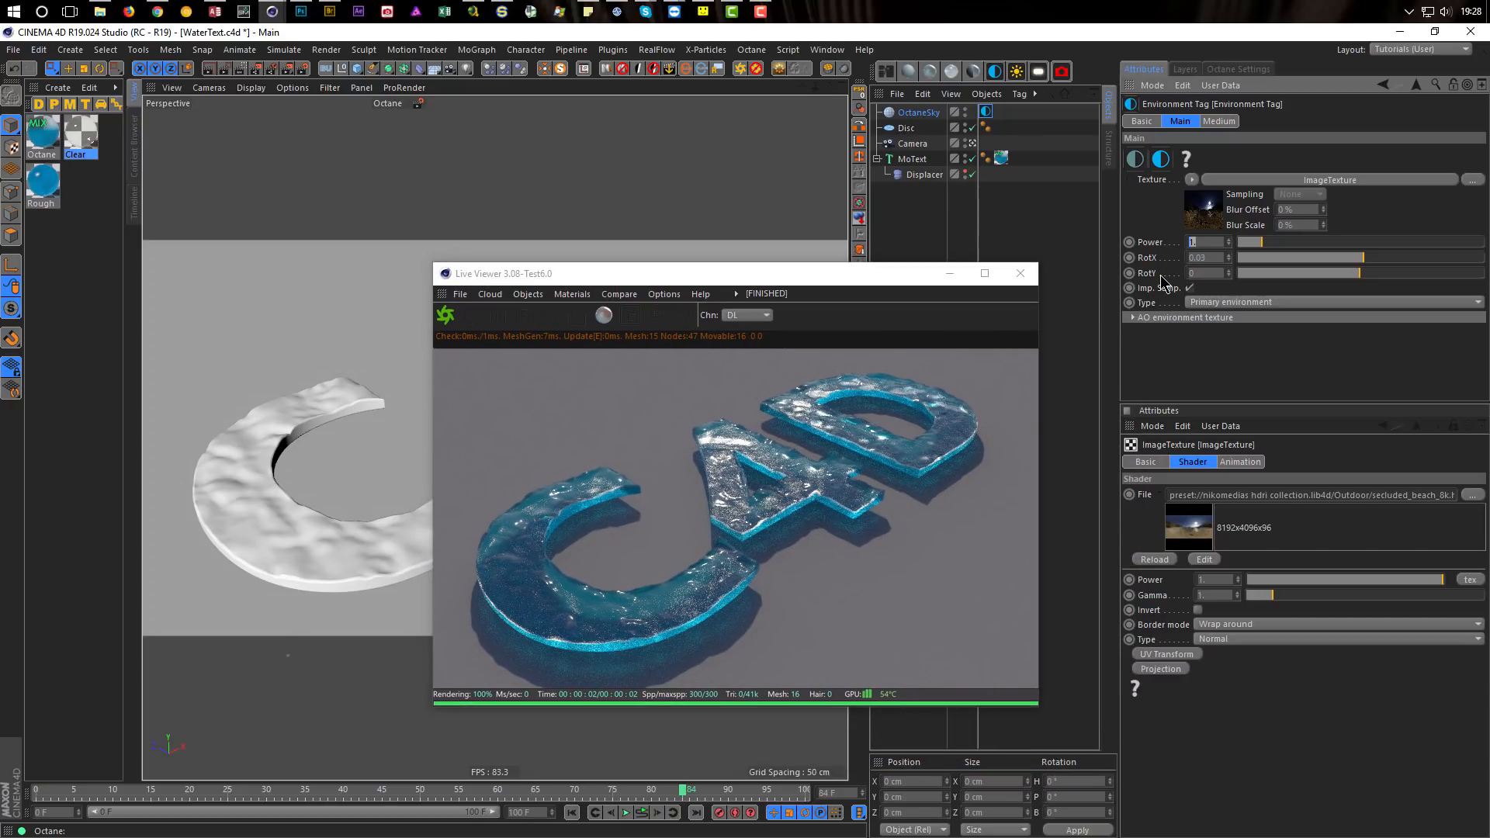
text(1.5)
key(Return)
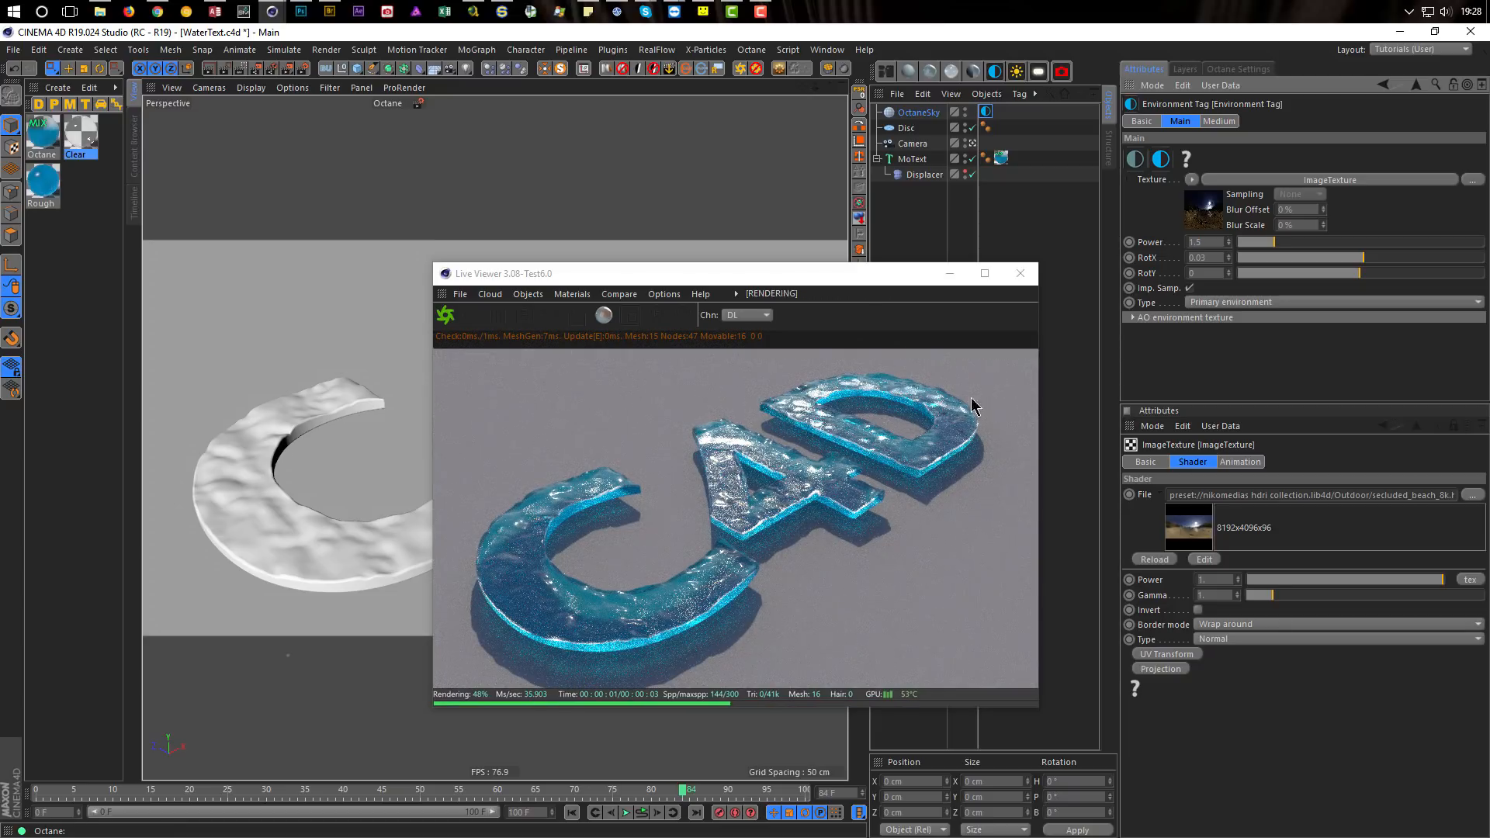
drag(881, 283, 943, 395)
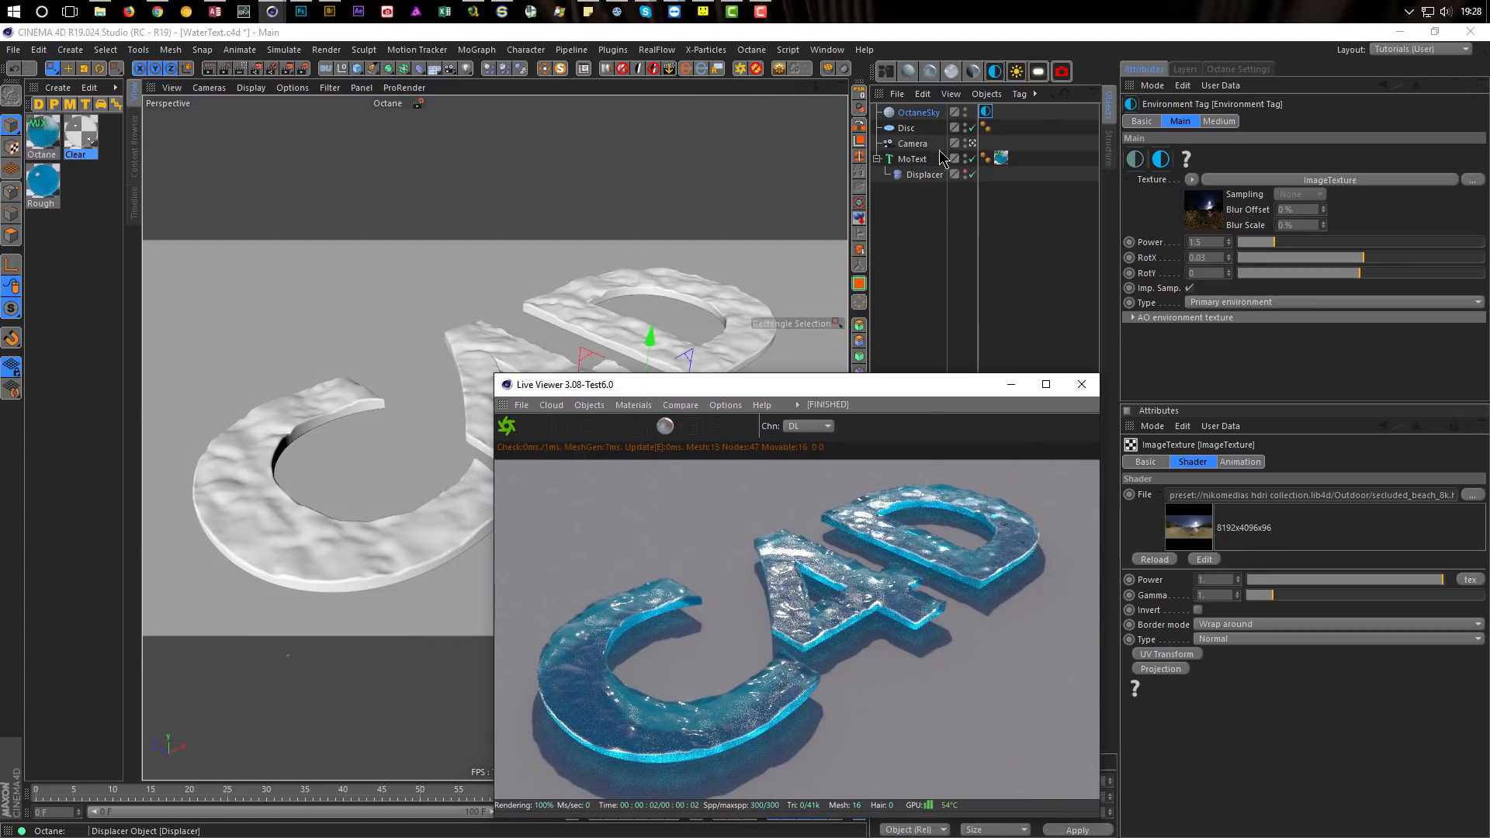
Step: Create an Octane diffuse material, open it for editing, and name it Floor
click(907, 72)
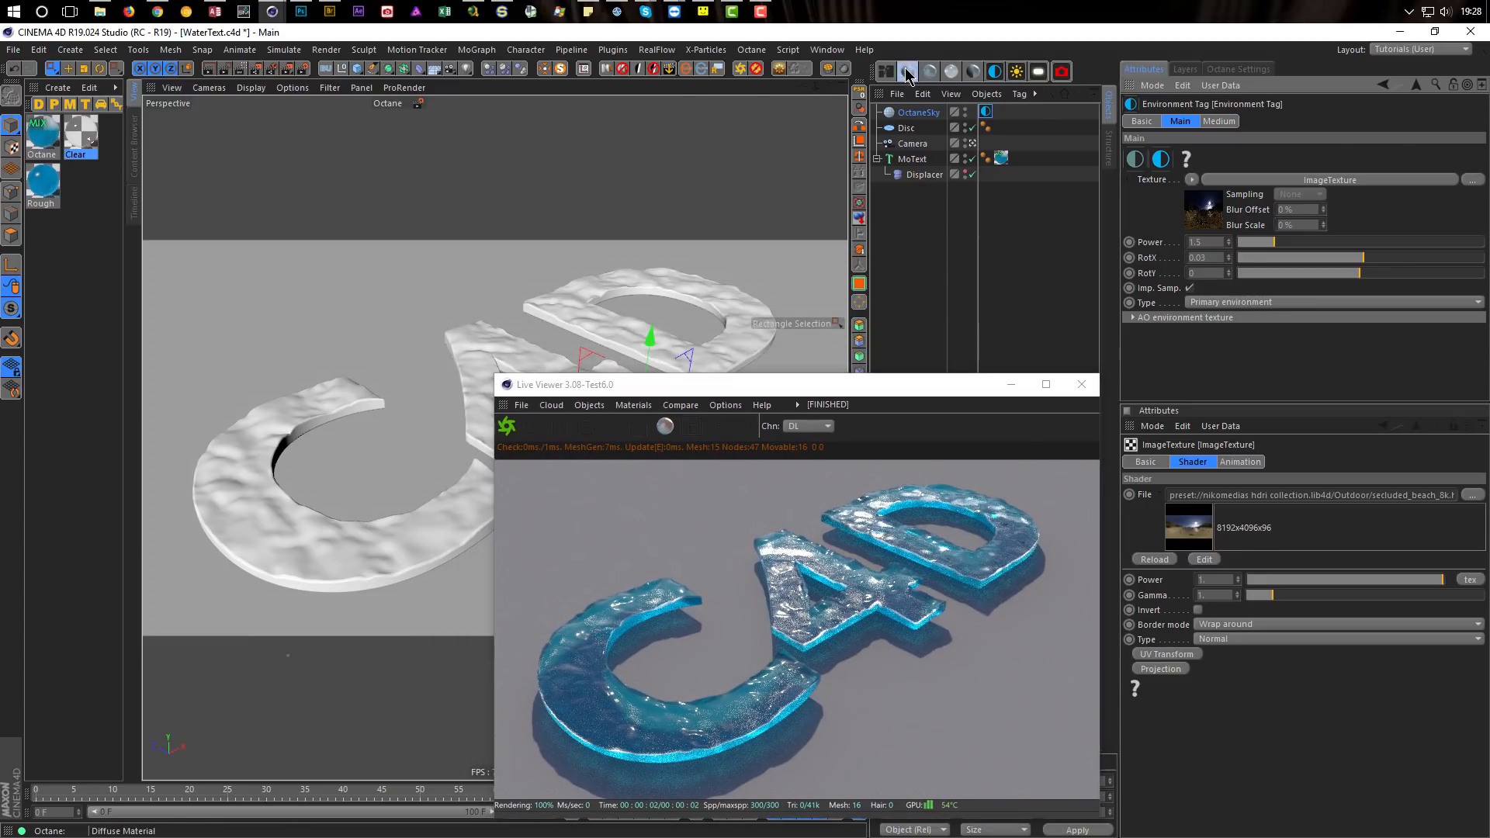
double_click(31, 136)
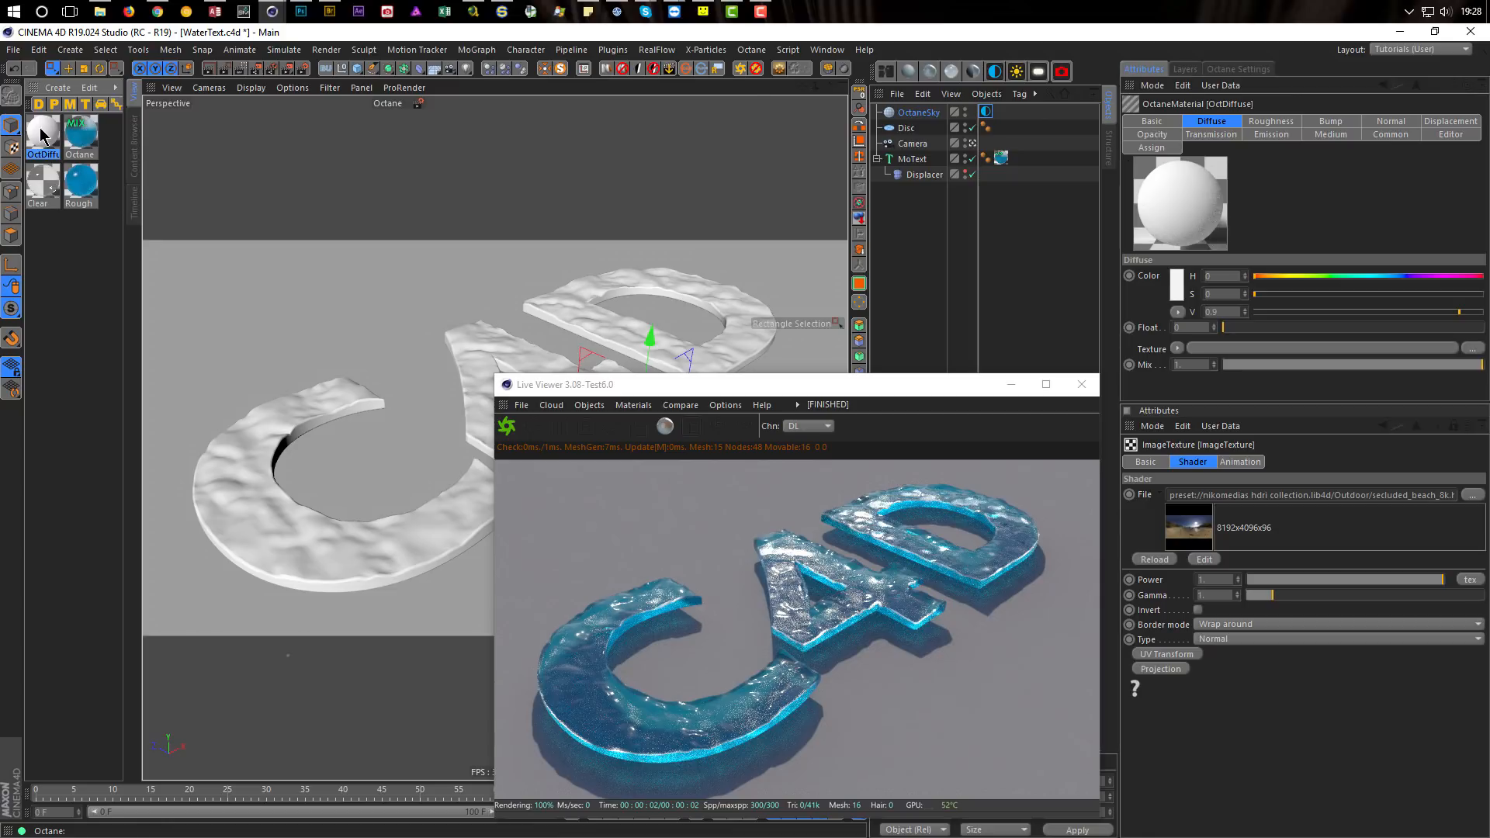
click(413, 308)
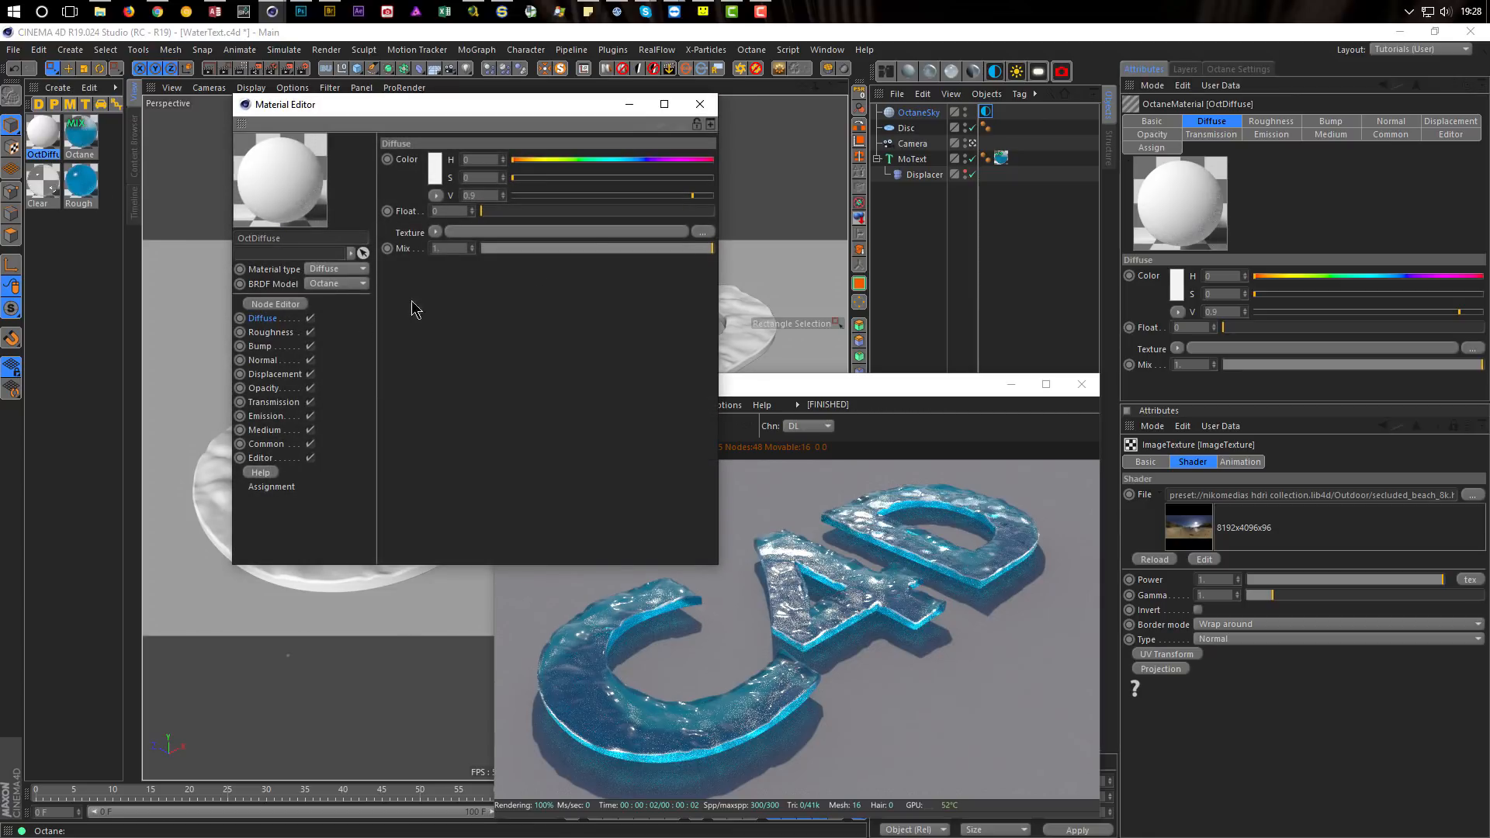
double_click(264, 237)
text(Floor)
key(Return)
Step: Raise the Floor material's diffuse color brightness to 1 and assign the material to the Disc
click(705, 195)
click(699, 105)
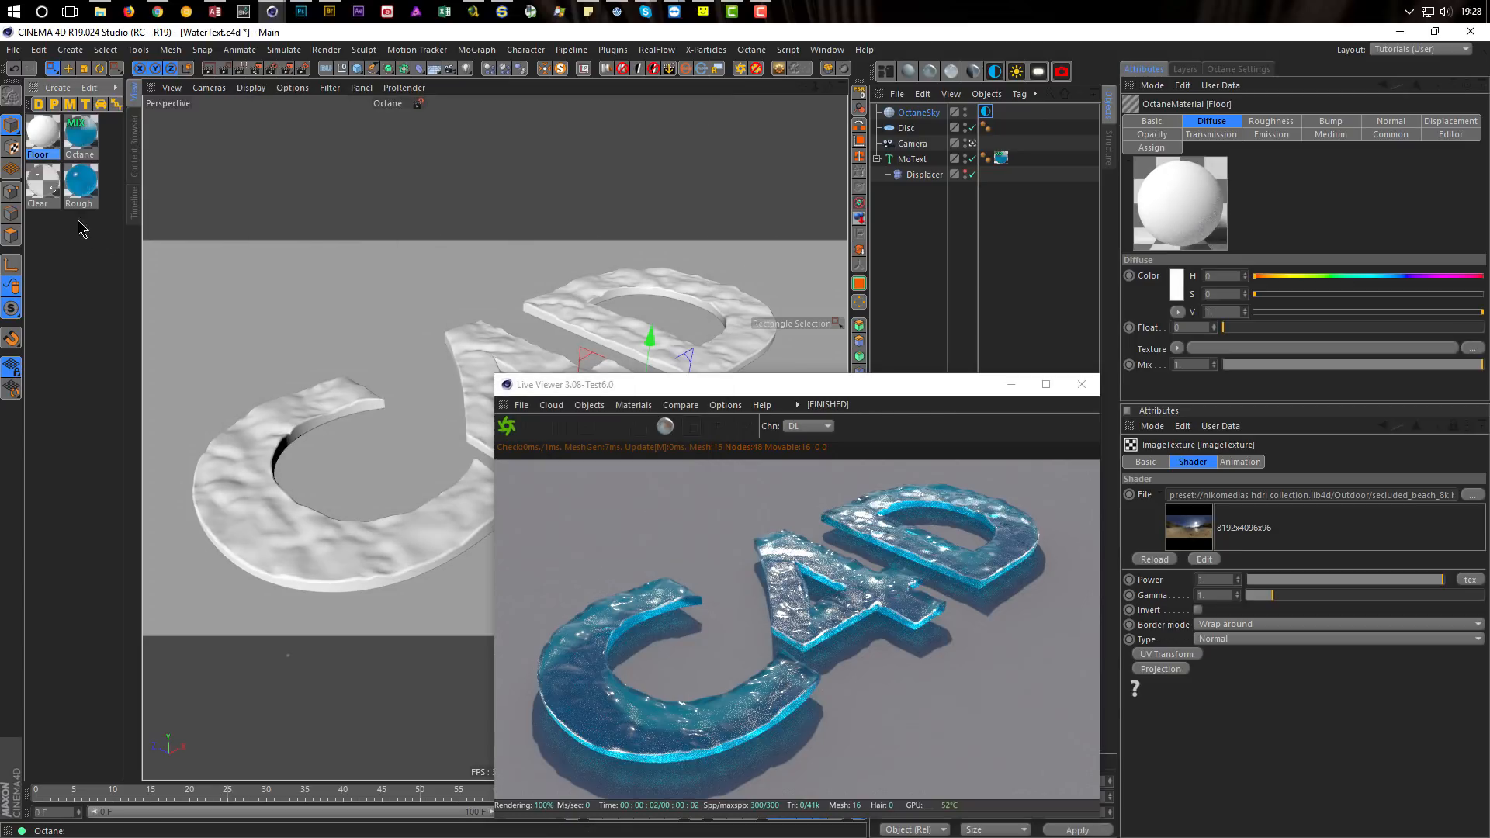
drag(924, 133, 910, 129)
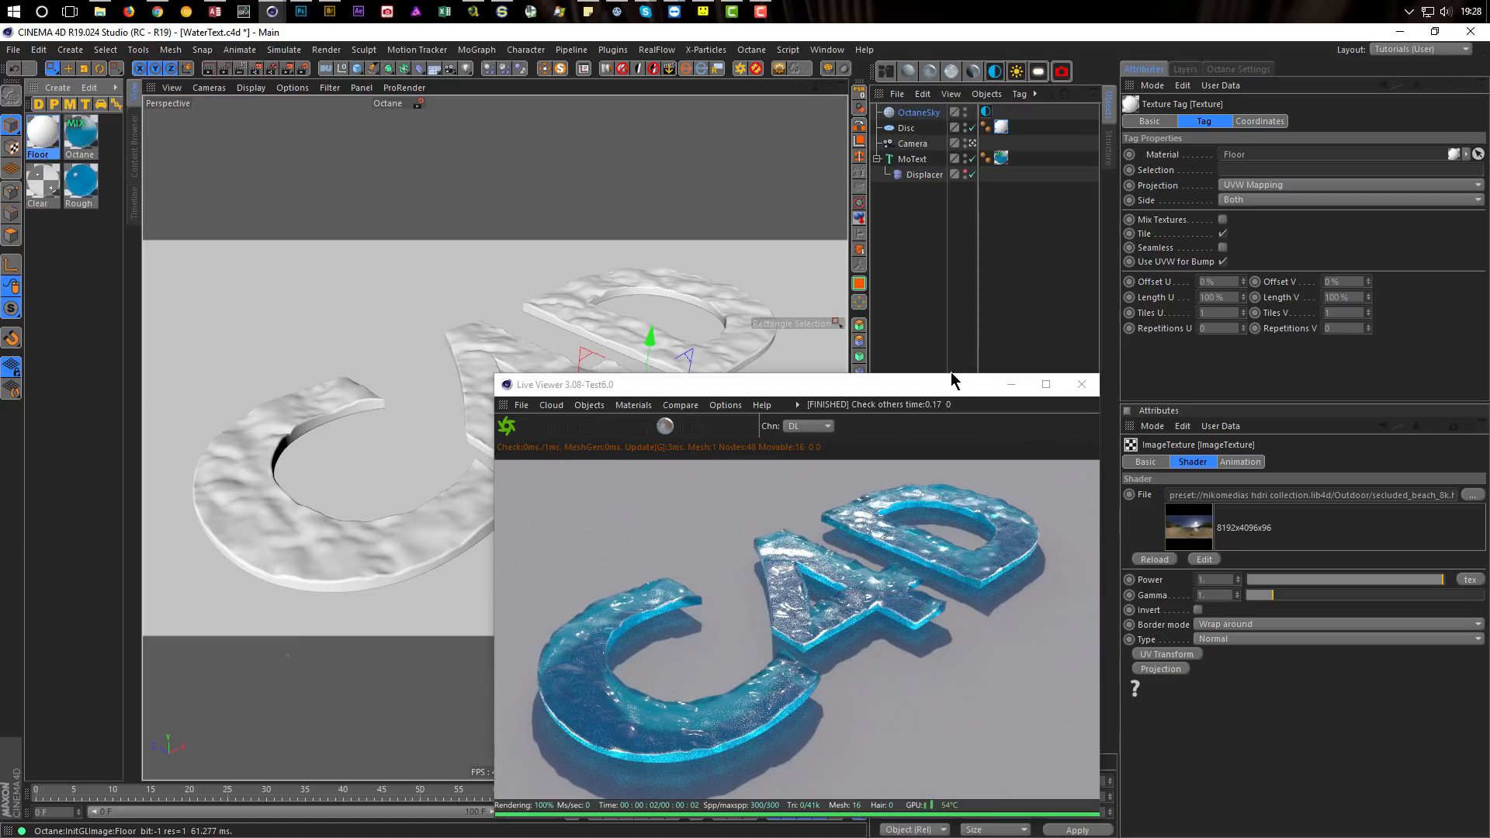
drag(947, 389, 923, 277)
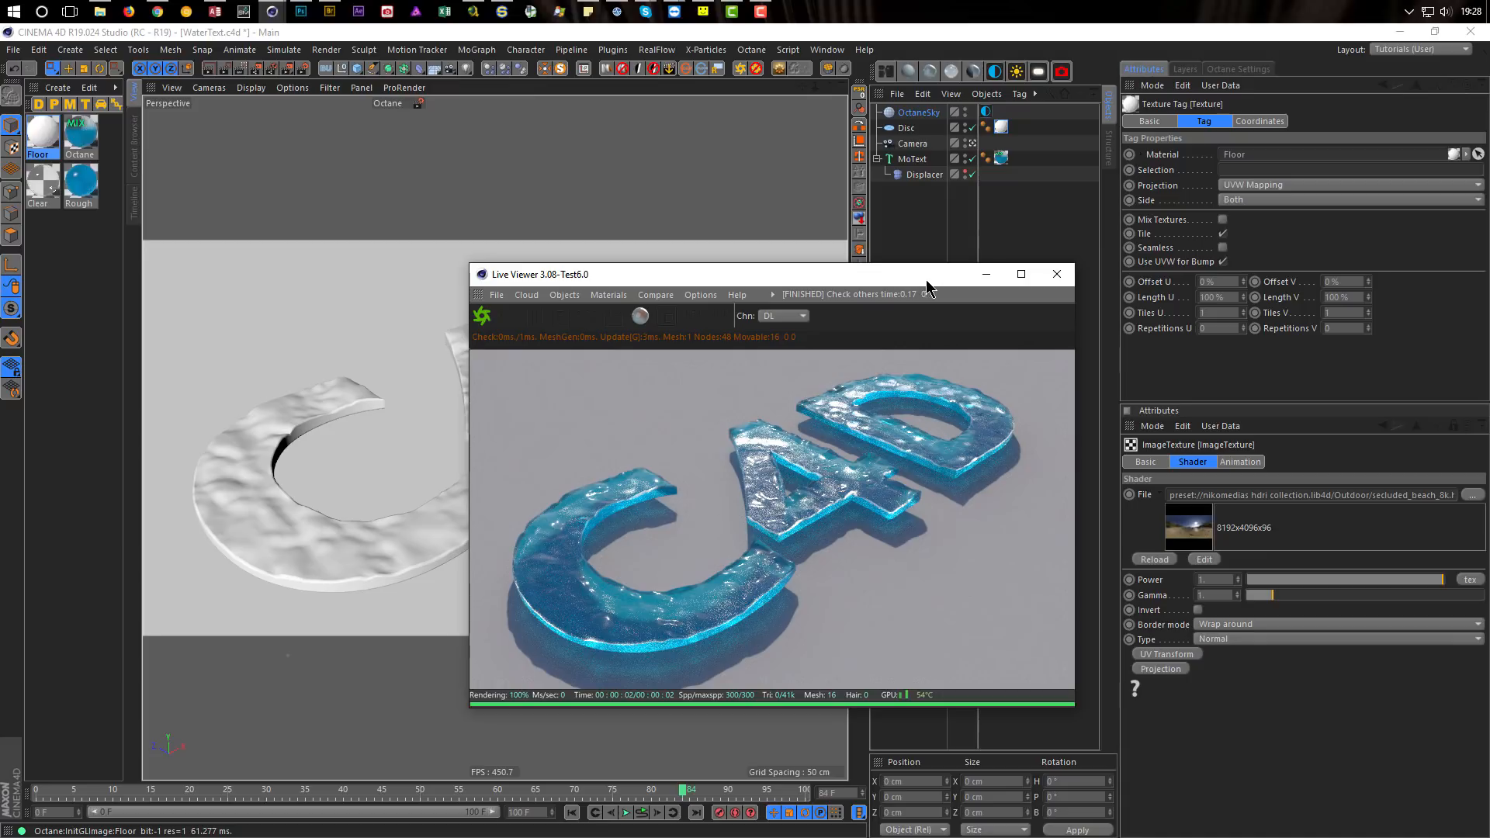
Step: In the enlarged Octane settings, set the camera imager's response to Agfacolor_Futura_100CD and its gamma to 1
click(1228, 70)
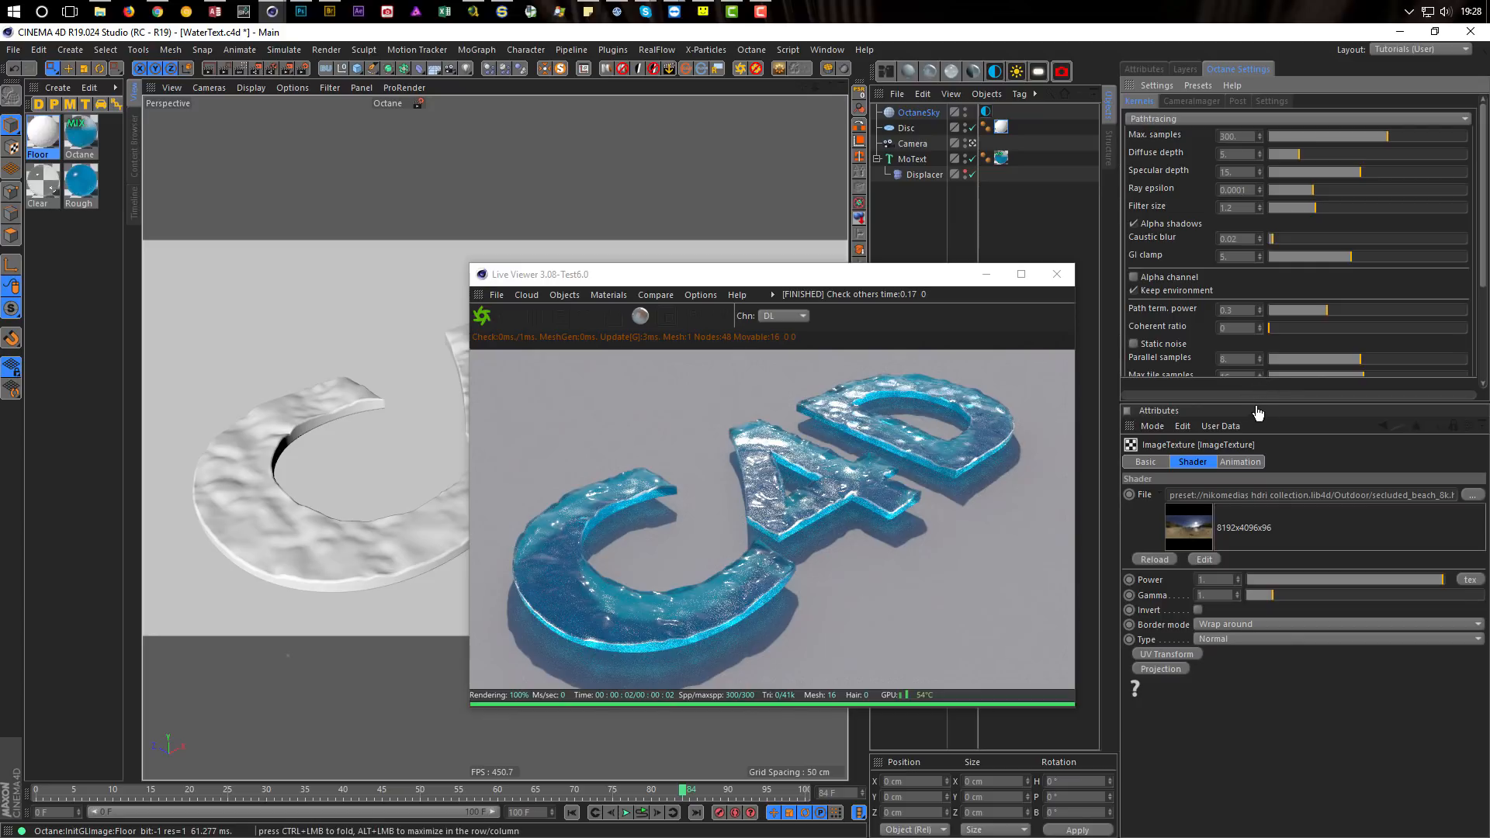
drag(1257, 398, 1247, 520)
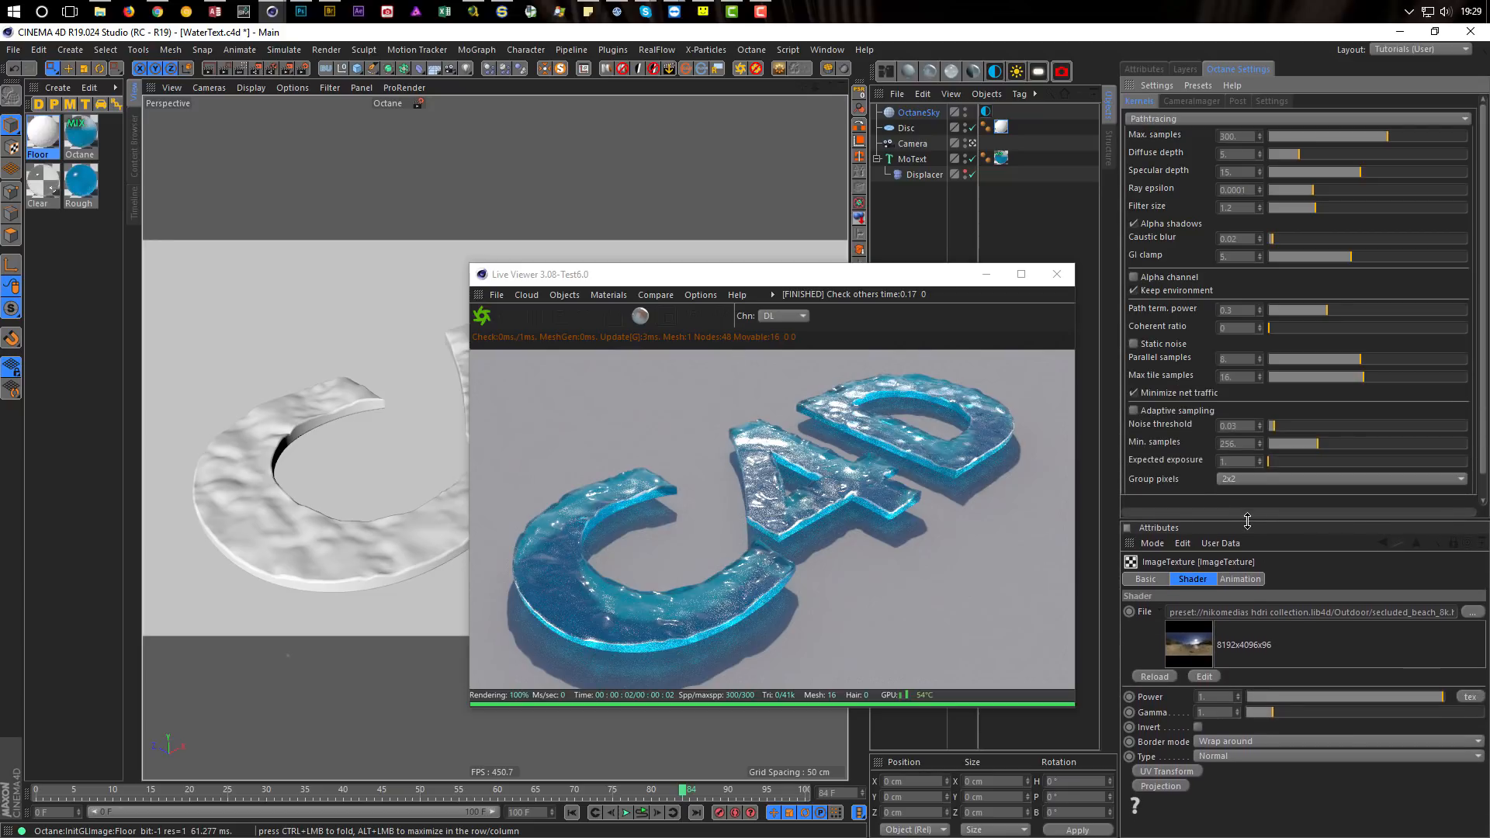
click(1197, 101)
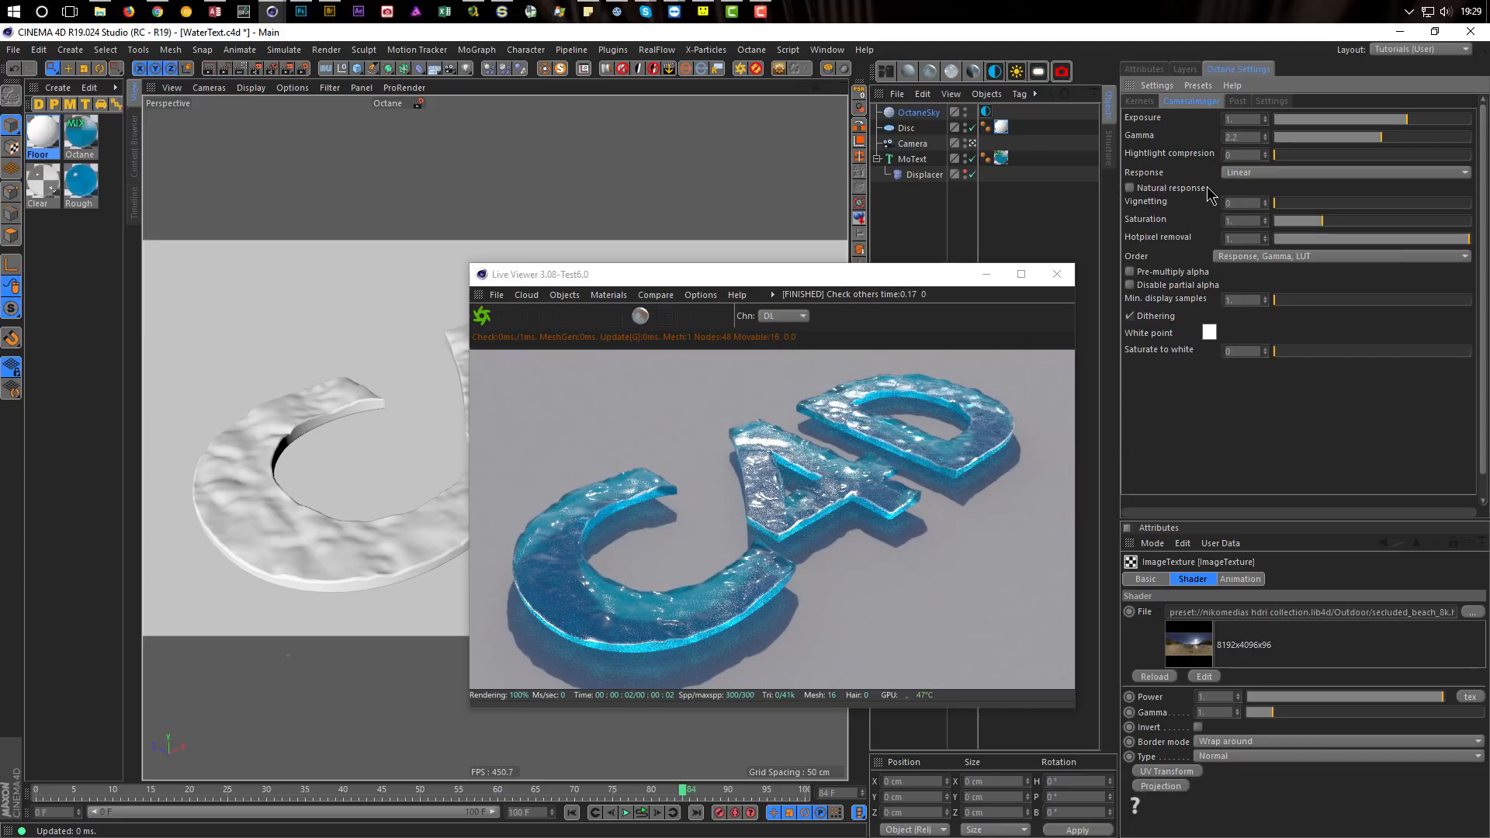
click(1246, 172)
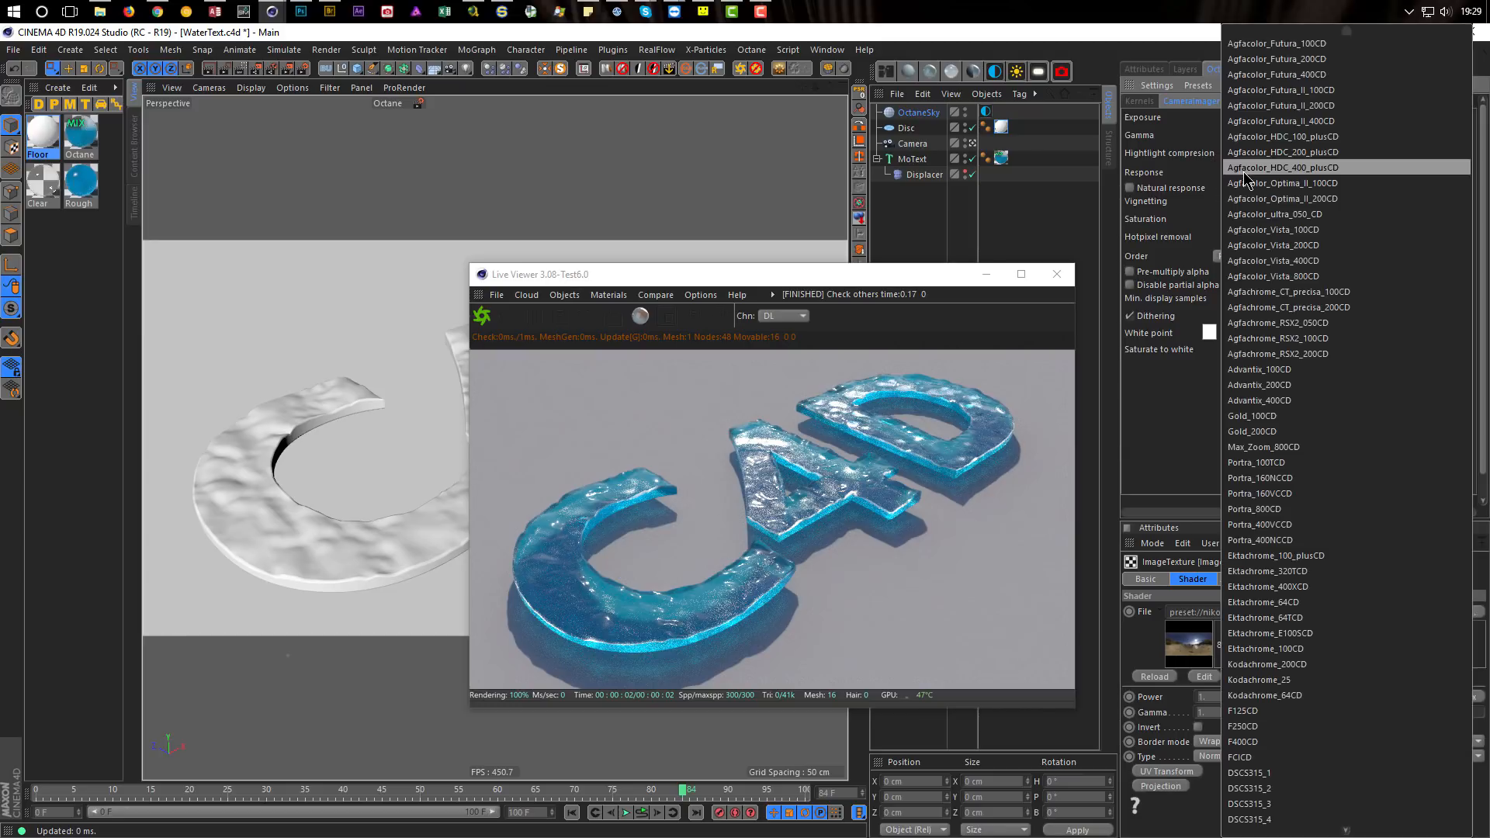
click(1291, 40)
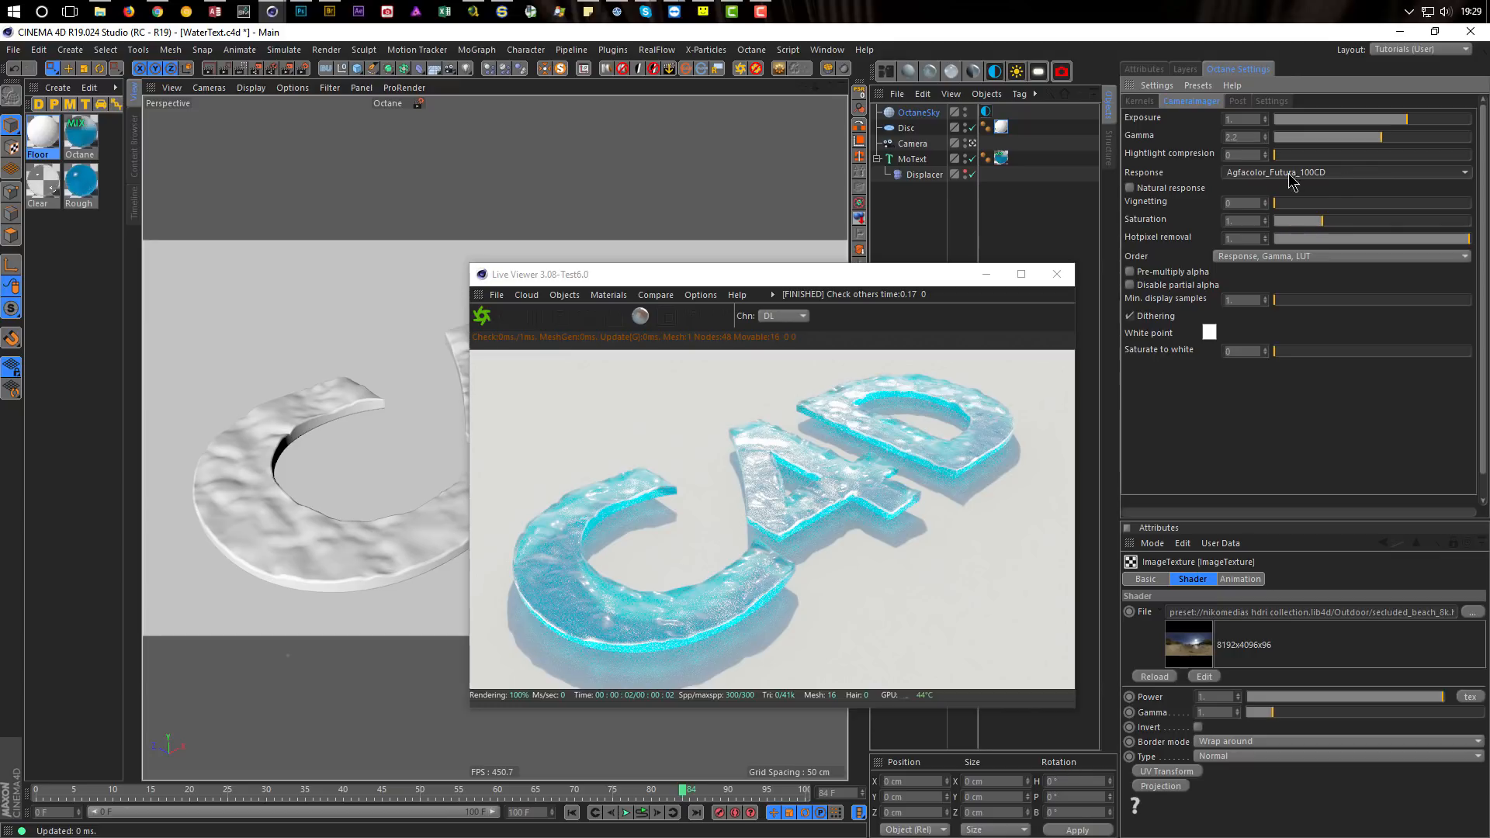
click(1244, 137)
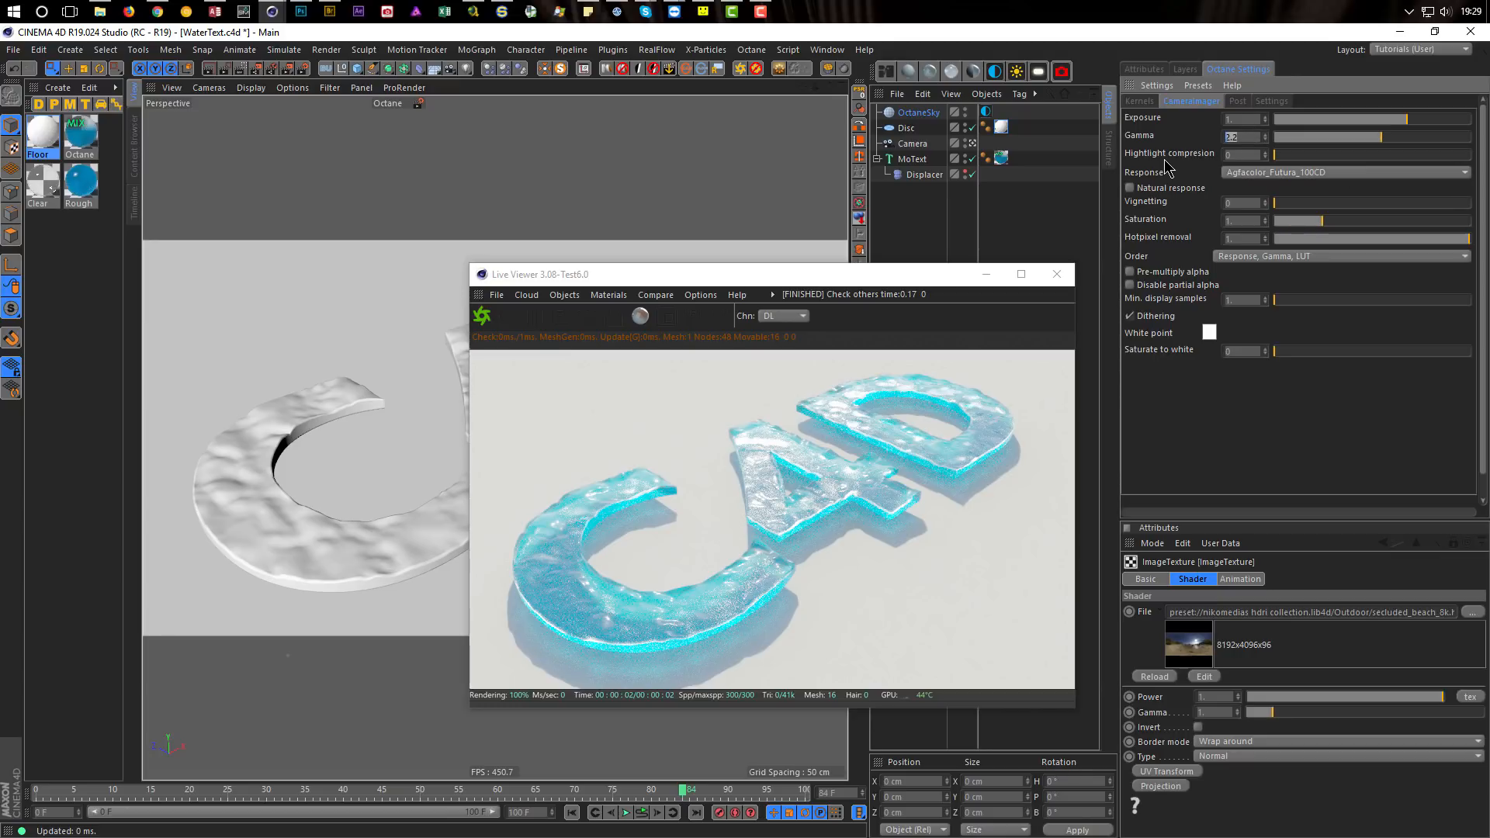
key(Return)
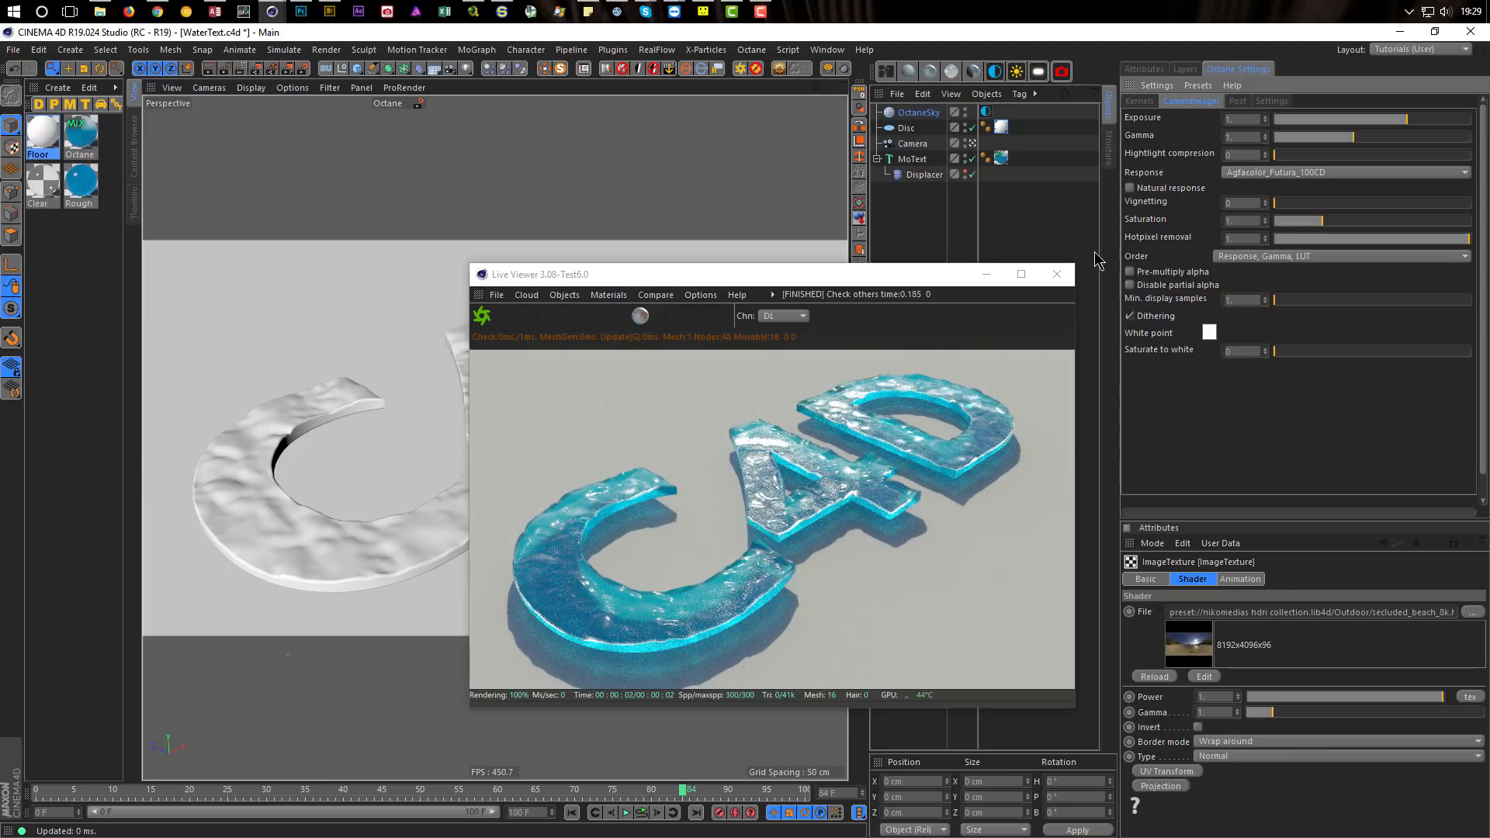
Step: Step through the camera imager's film responses from Agfacolor_Futura_100CD to Agfacolor_Futura_II_100CD
click(1312, 172)
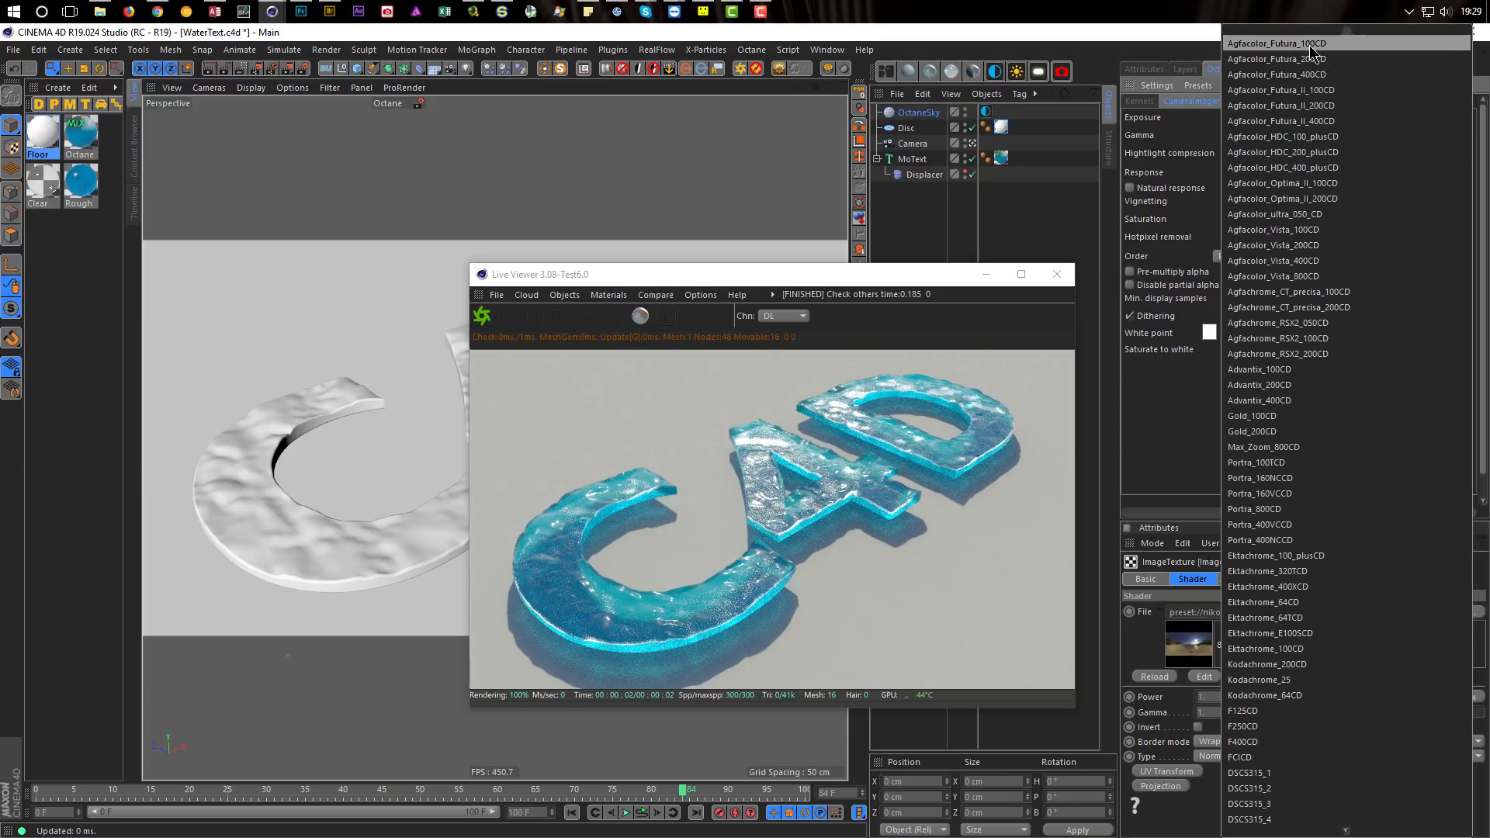
click(1306, 45)
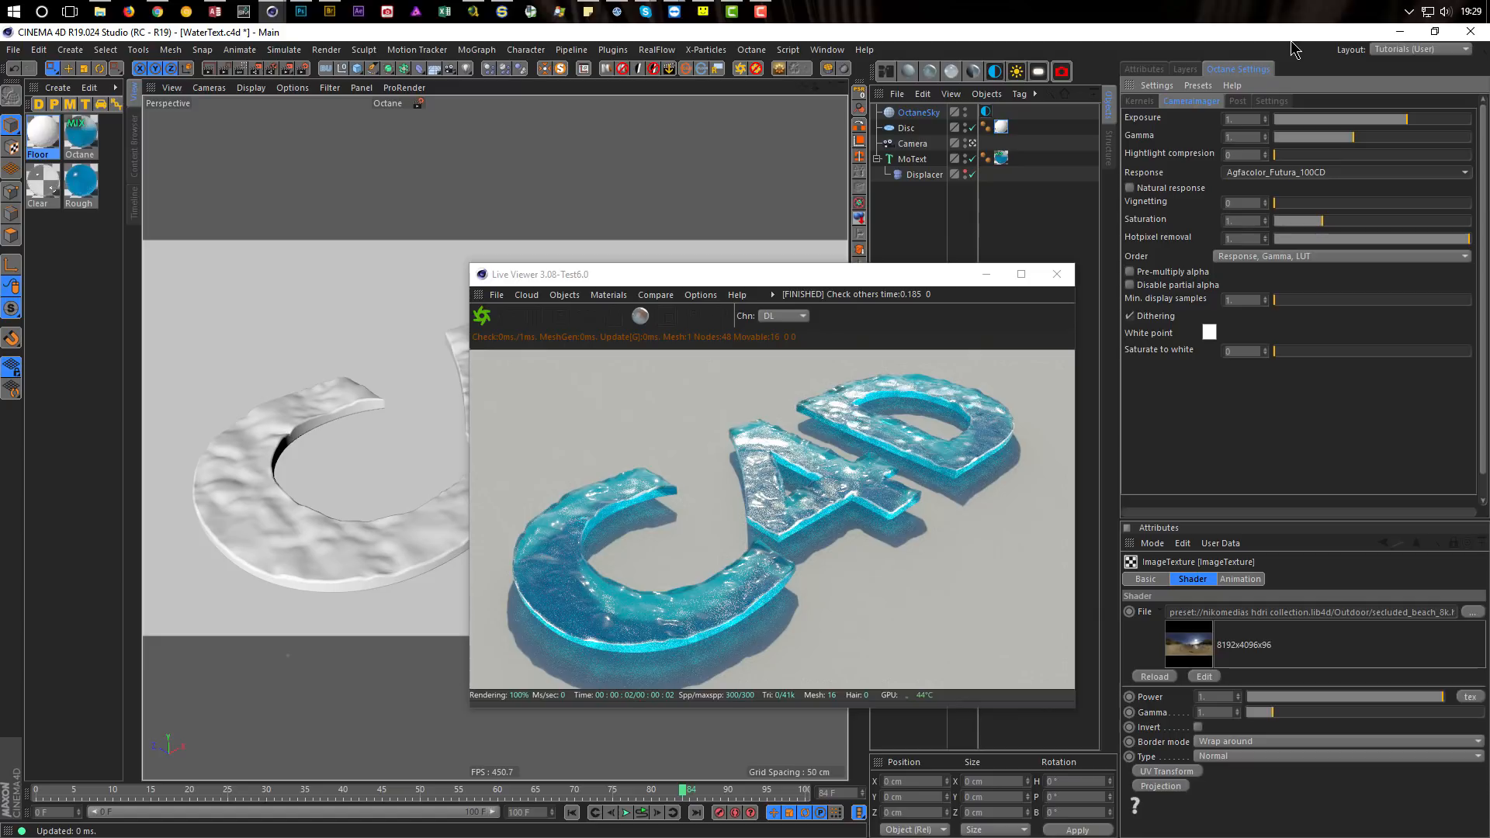
click(1315, 174)
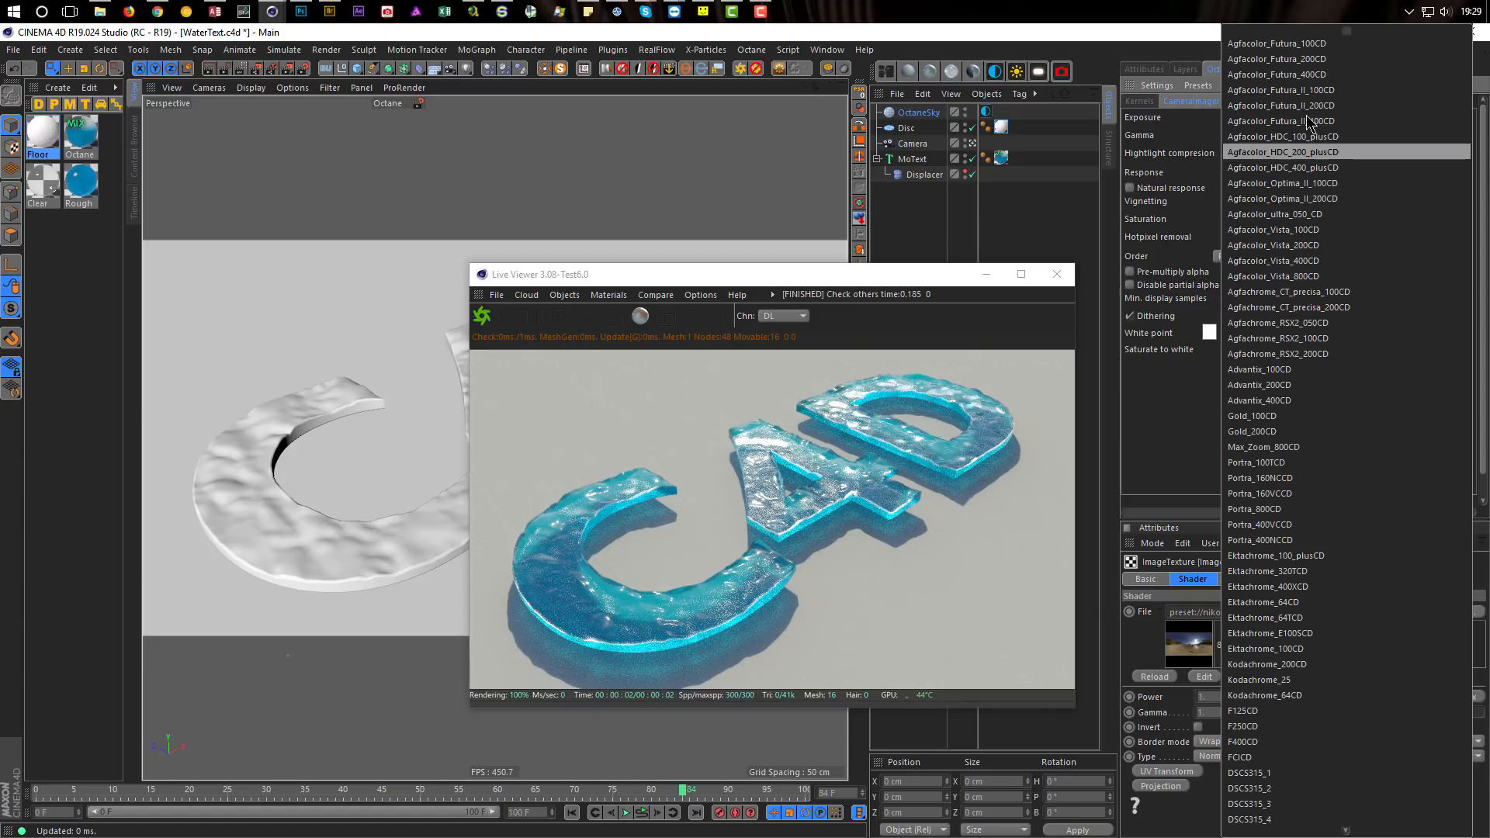
click(1303, 45)
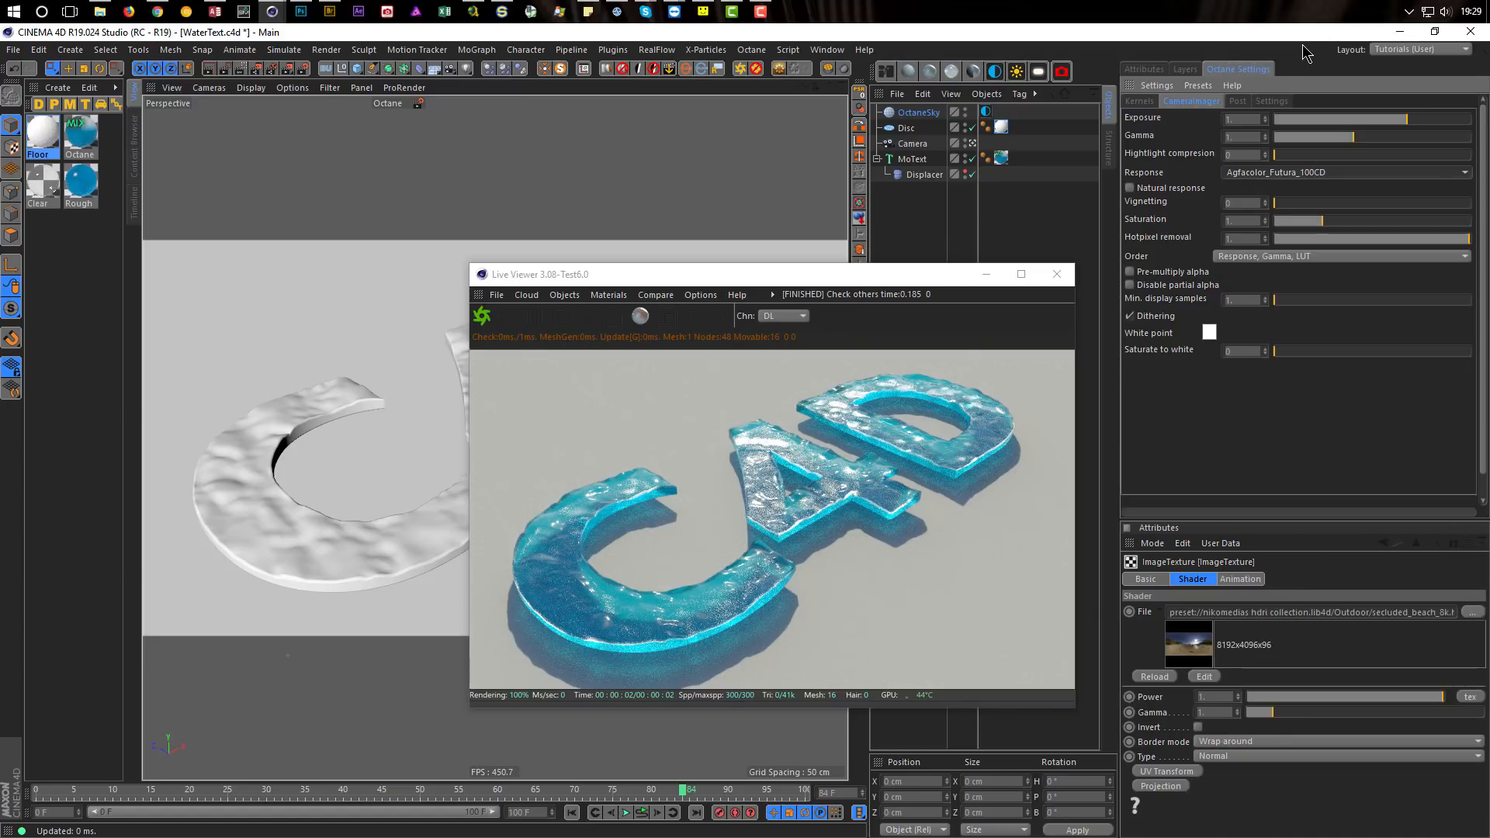
key(Down)
key(Down)
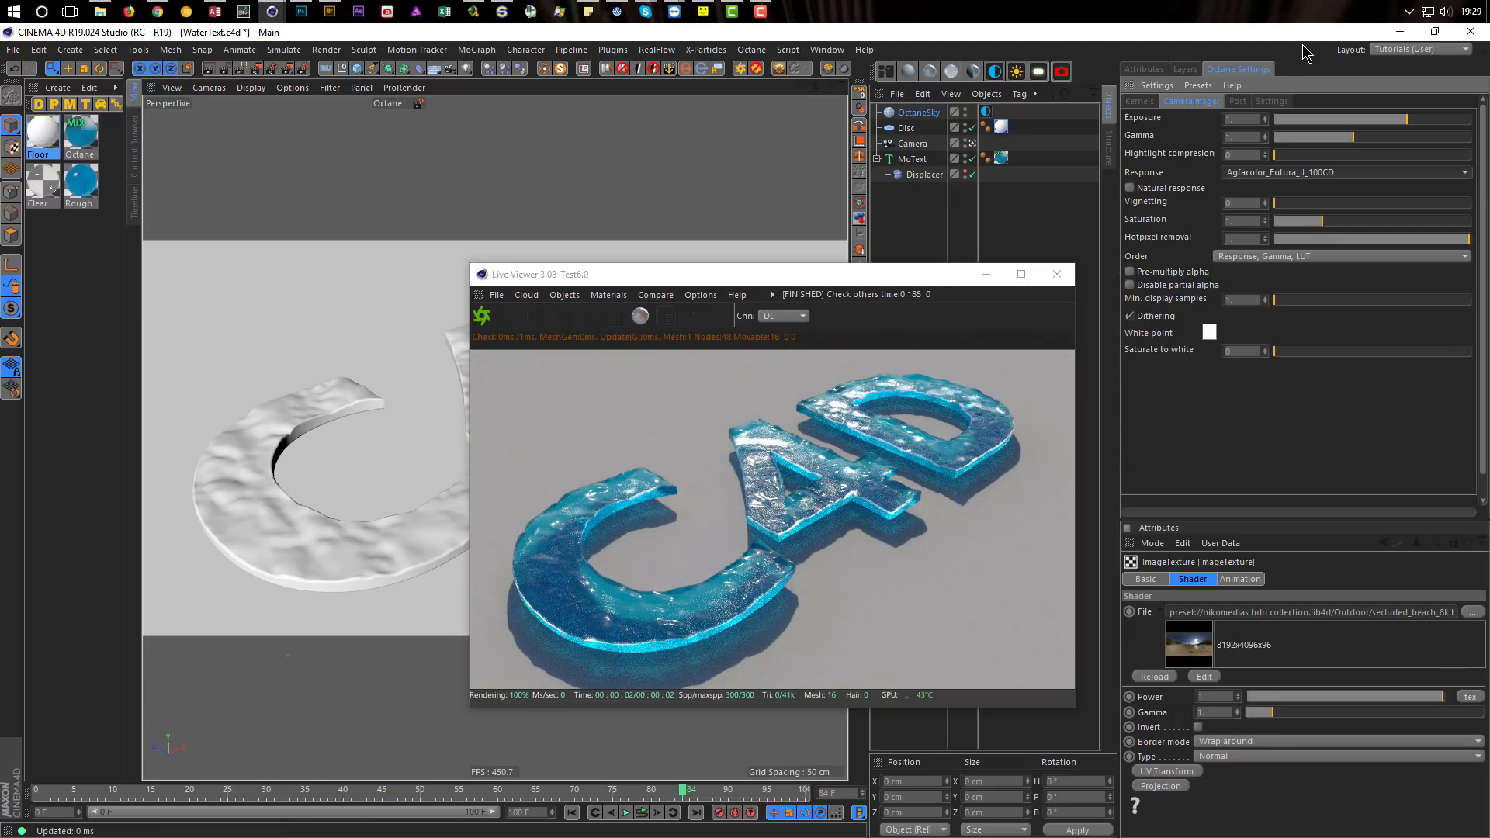
Step: Try the camera imager's further film responses through to Advantix_400CD, and return to Agfacolor_Futura_II_100CD
key(Down)
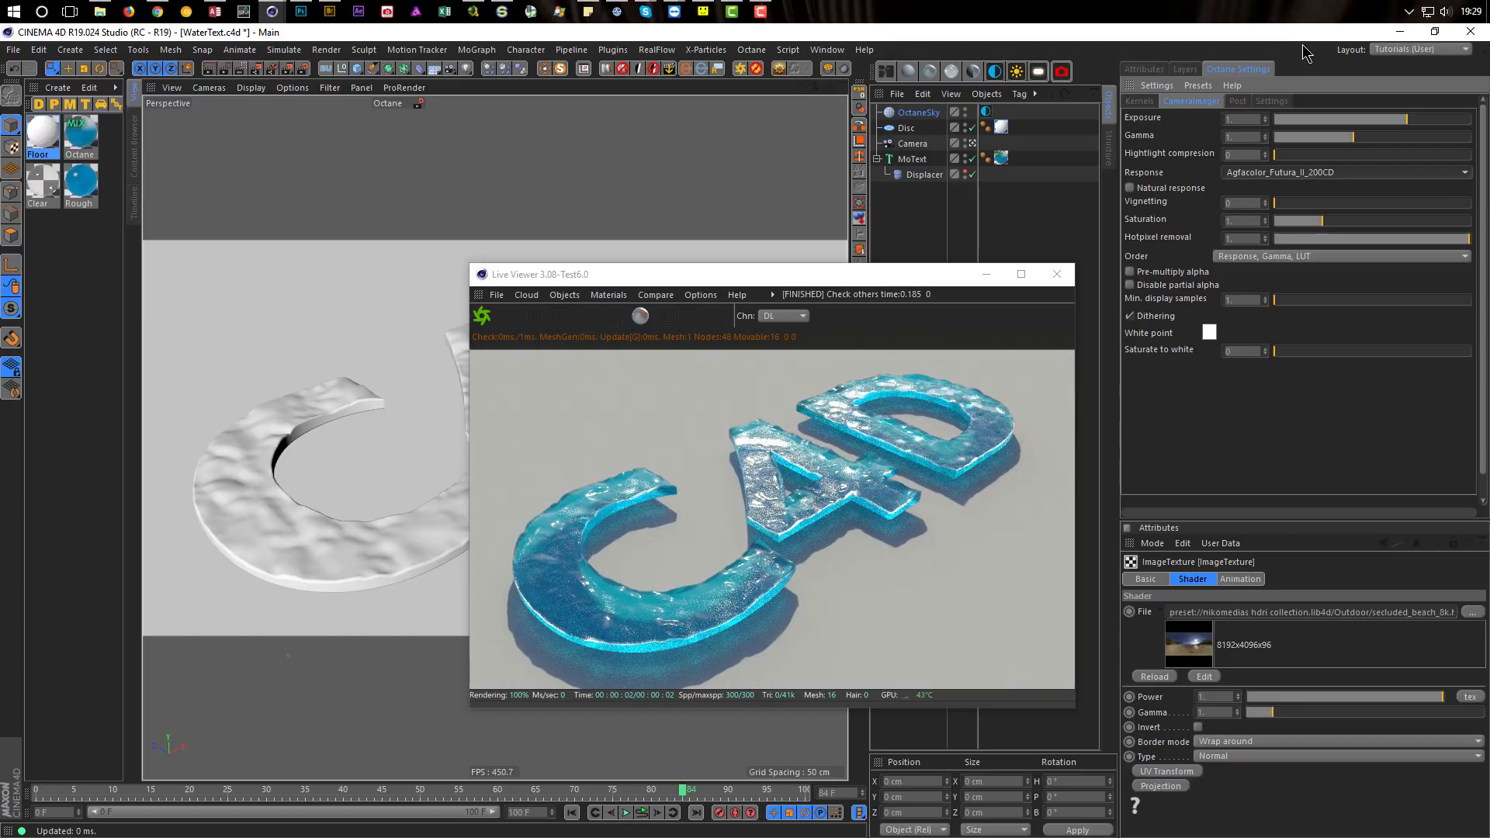
key(Down)
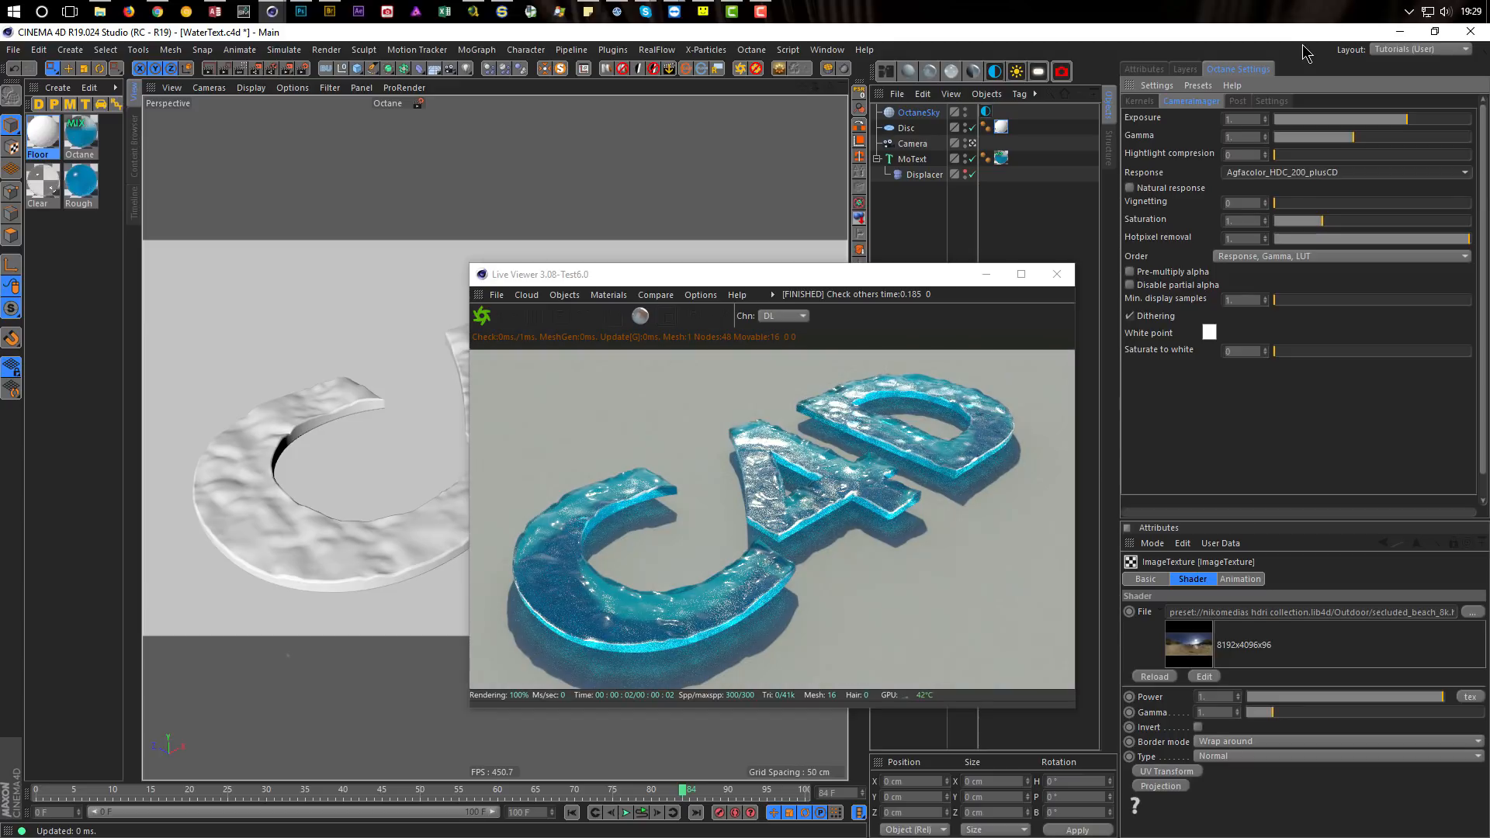
key(Down)
key(Down)
key(Down)
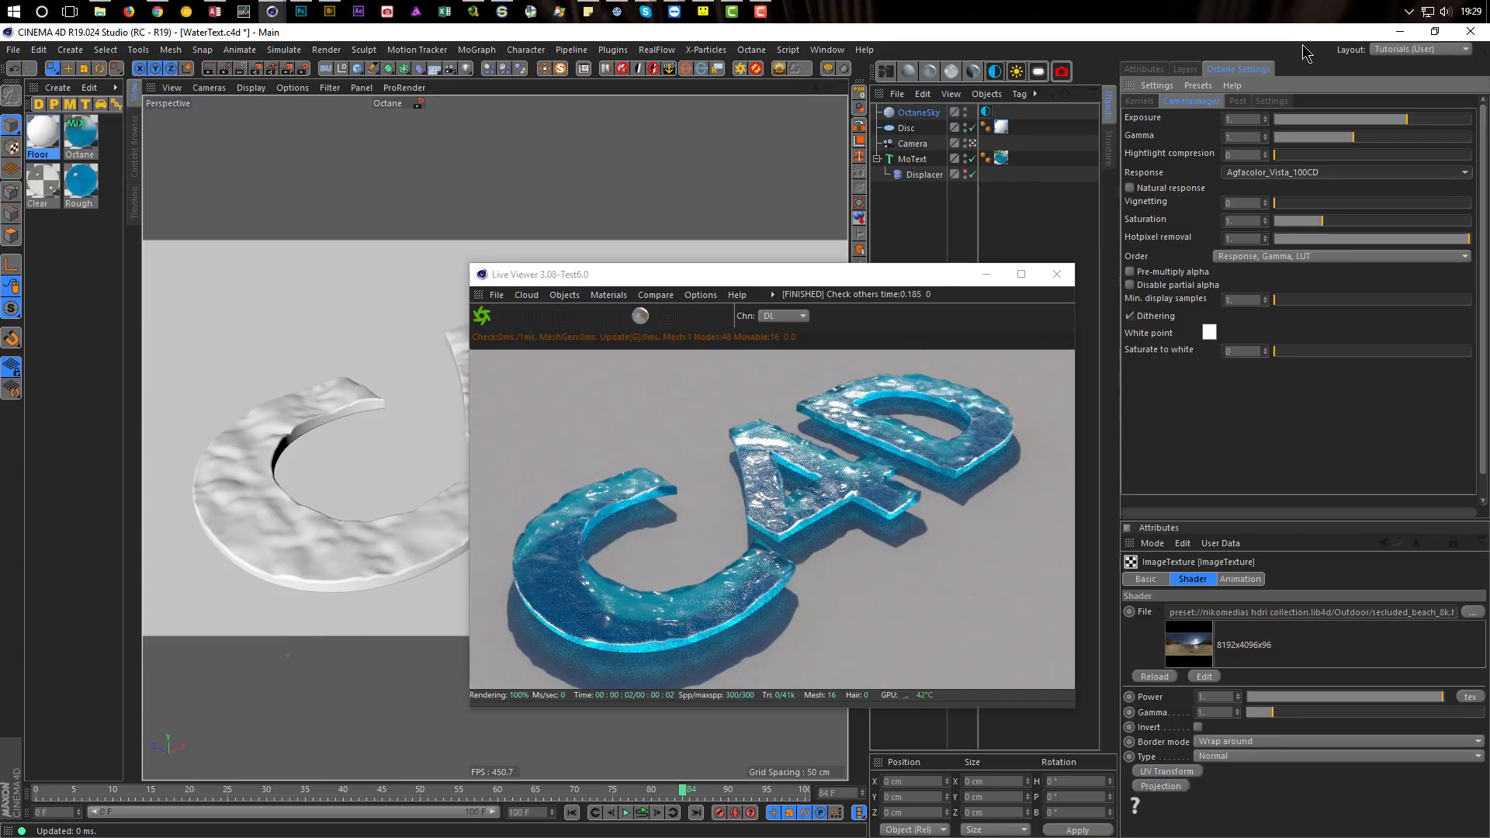
key(Down)
key(Down)
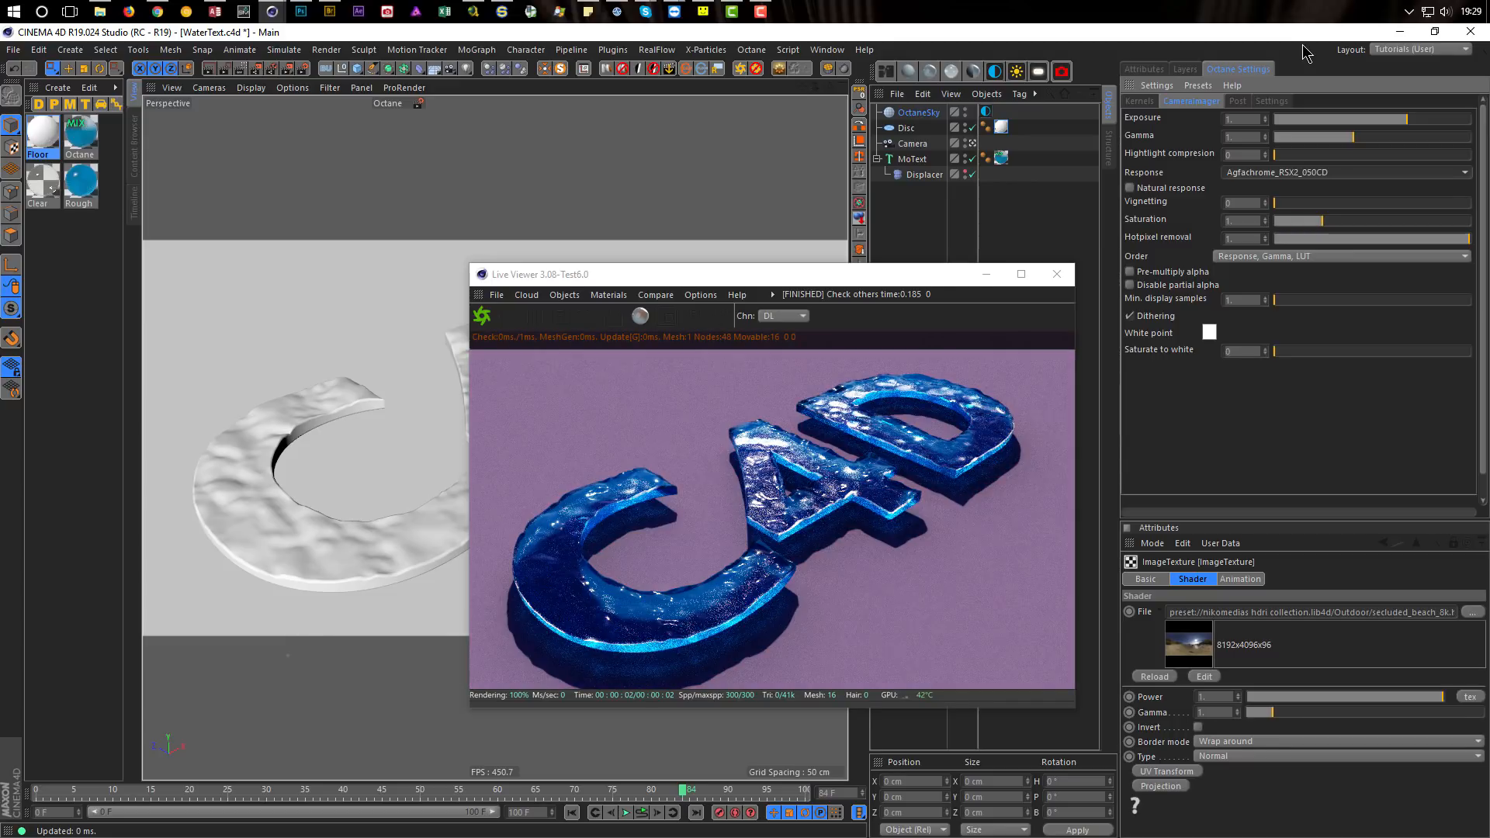
key(Down)
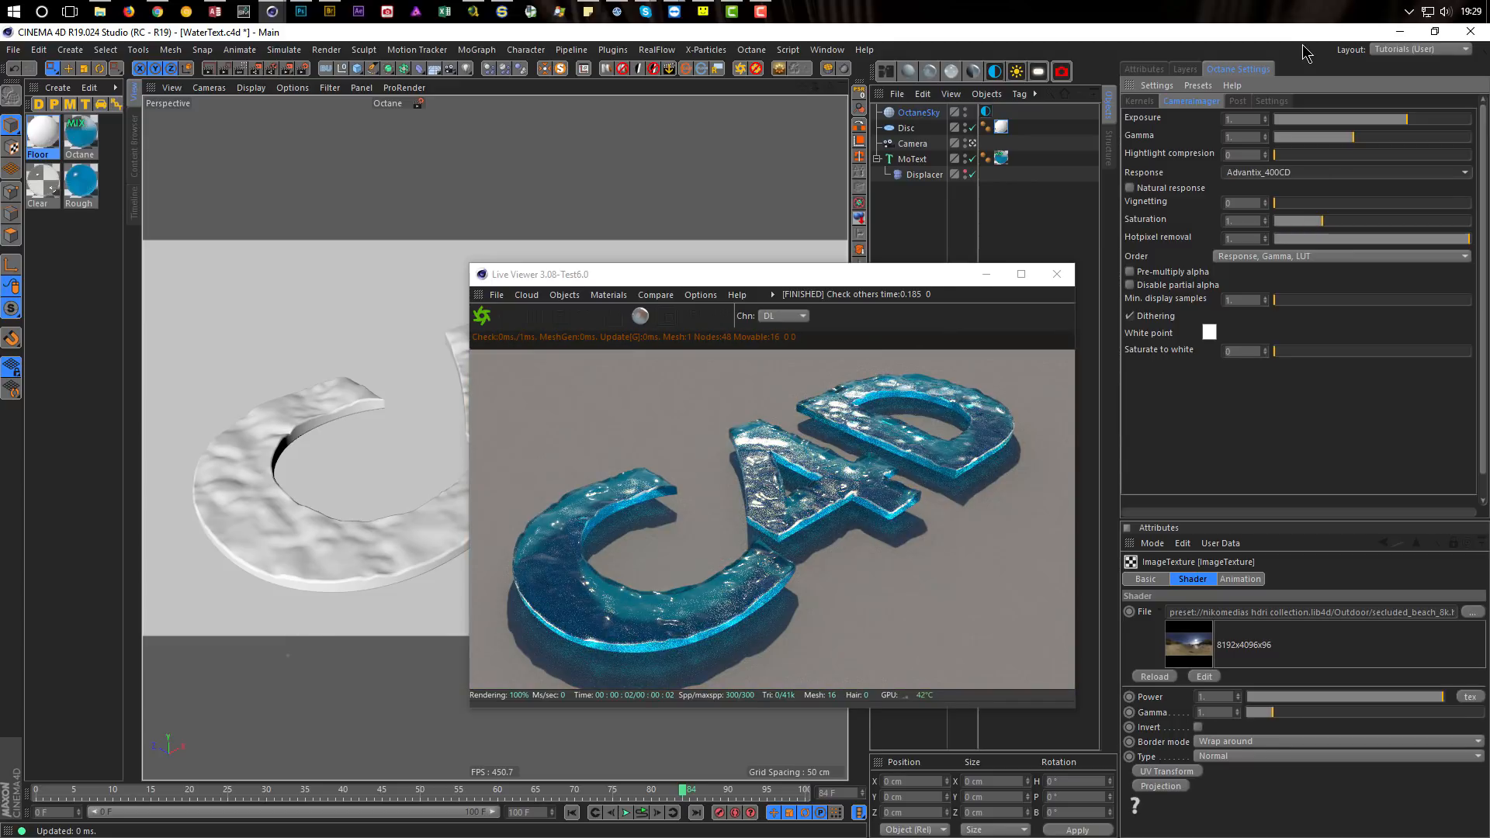
click(1307, 174)
click(1311, 90)
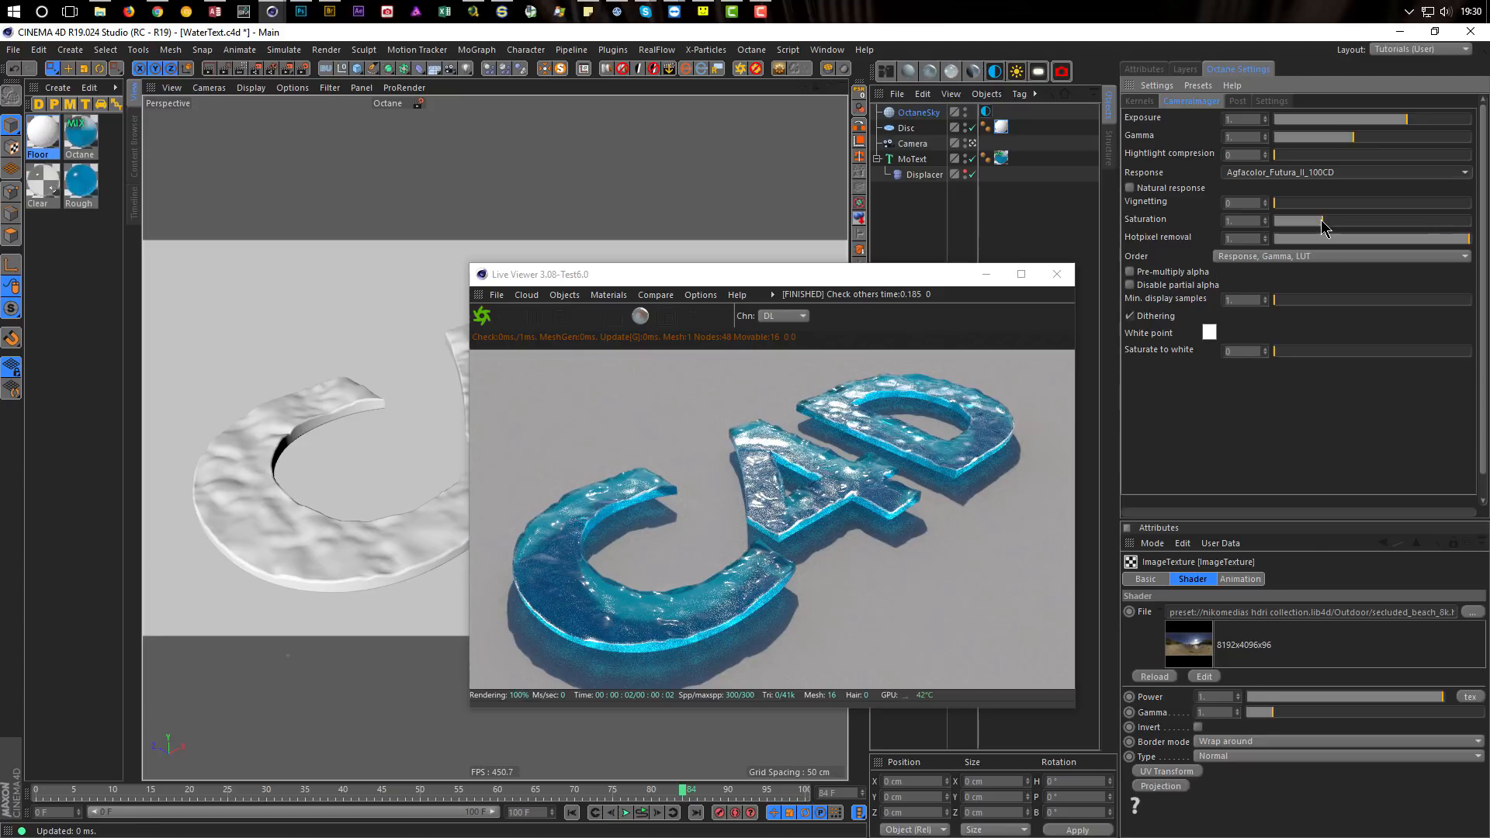
Step: Raise the camera imager's saturation to about 1.24 and set its gamma to 0.93
drag(1321, 220, 1334, 220)
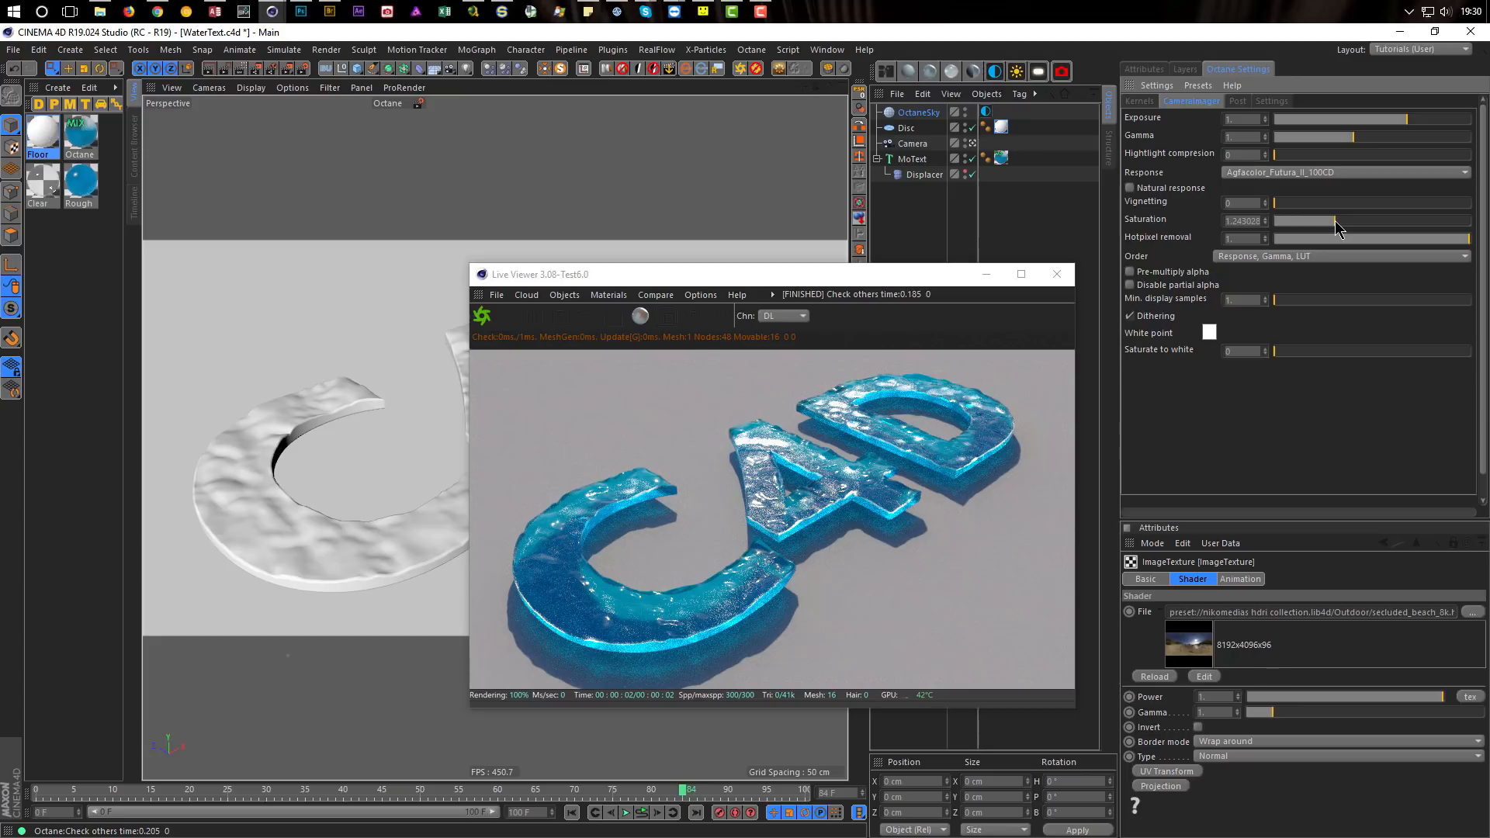
click(1264, 139)
click(1265, 140)
drag(914, 283, 1215, 270)
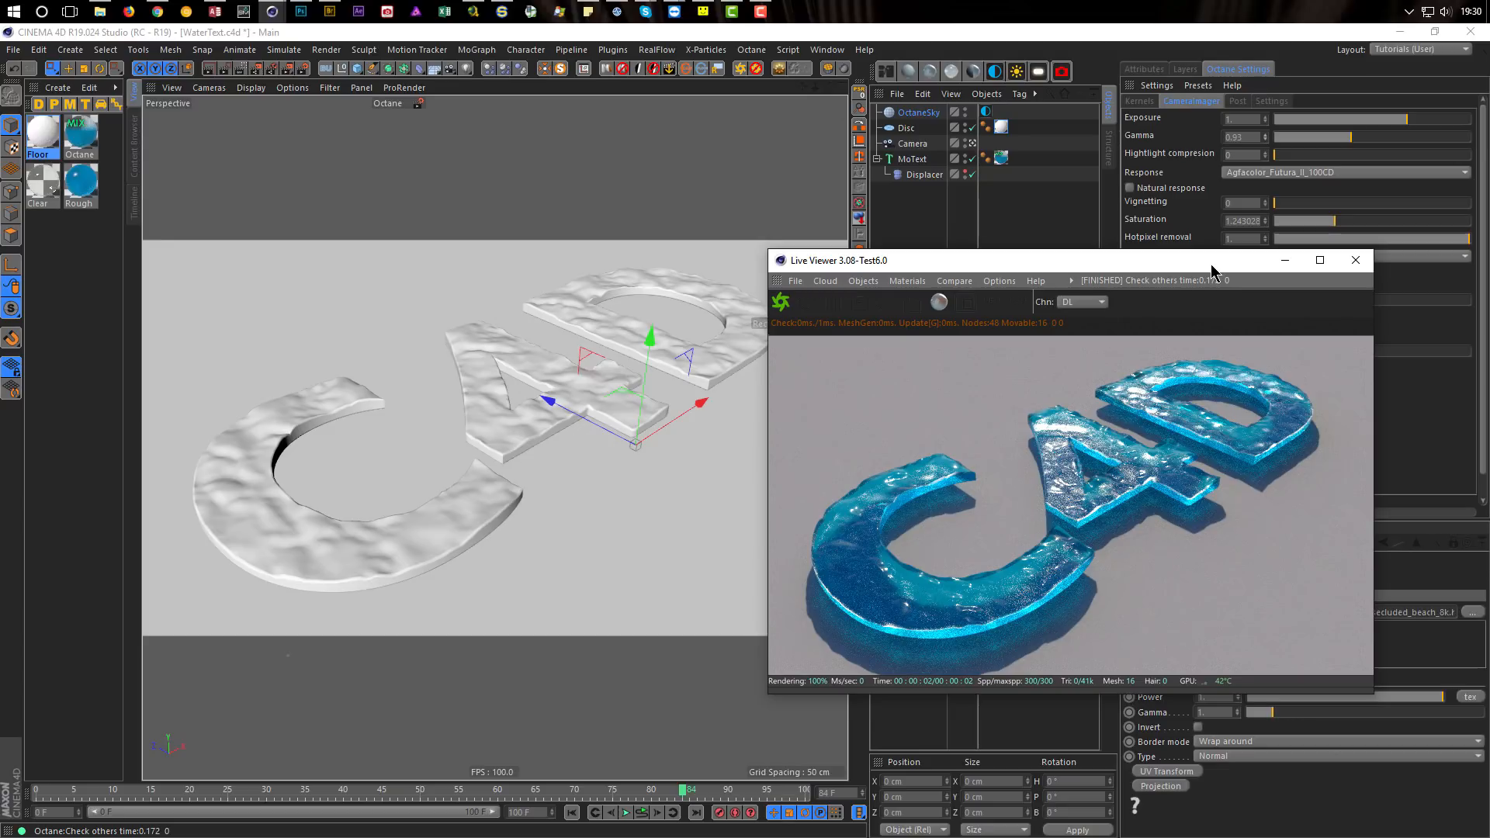
Step: Save the scene under the new name WaterText_Octane.c4d in the WaterText folder
key(ctrl+shift+s)
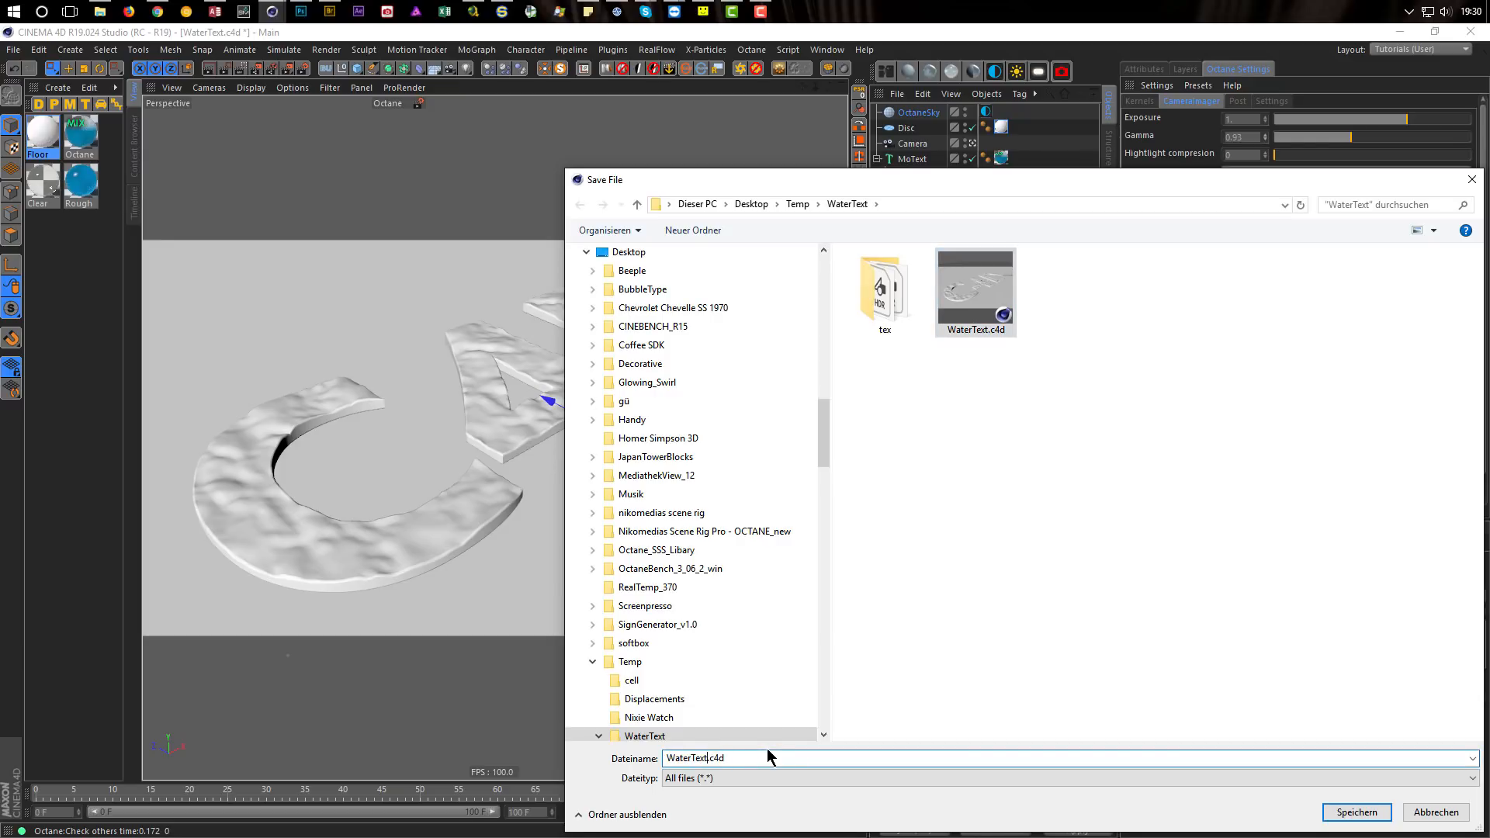
text(_)
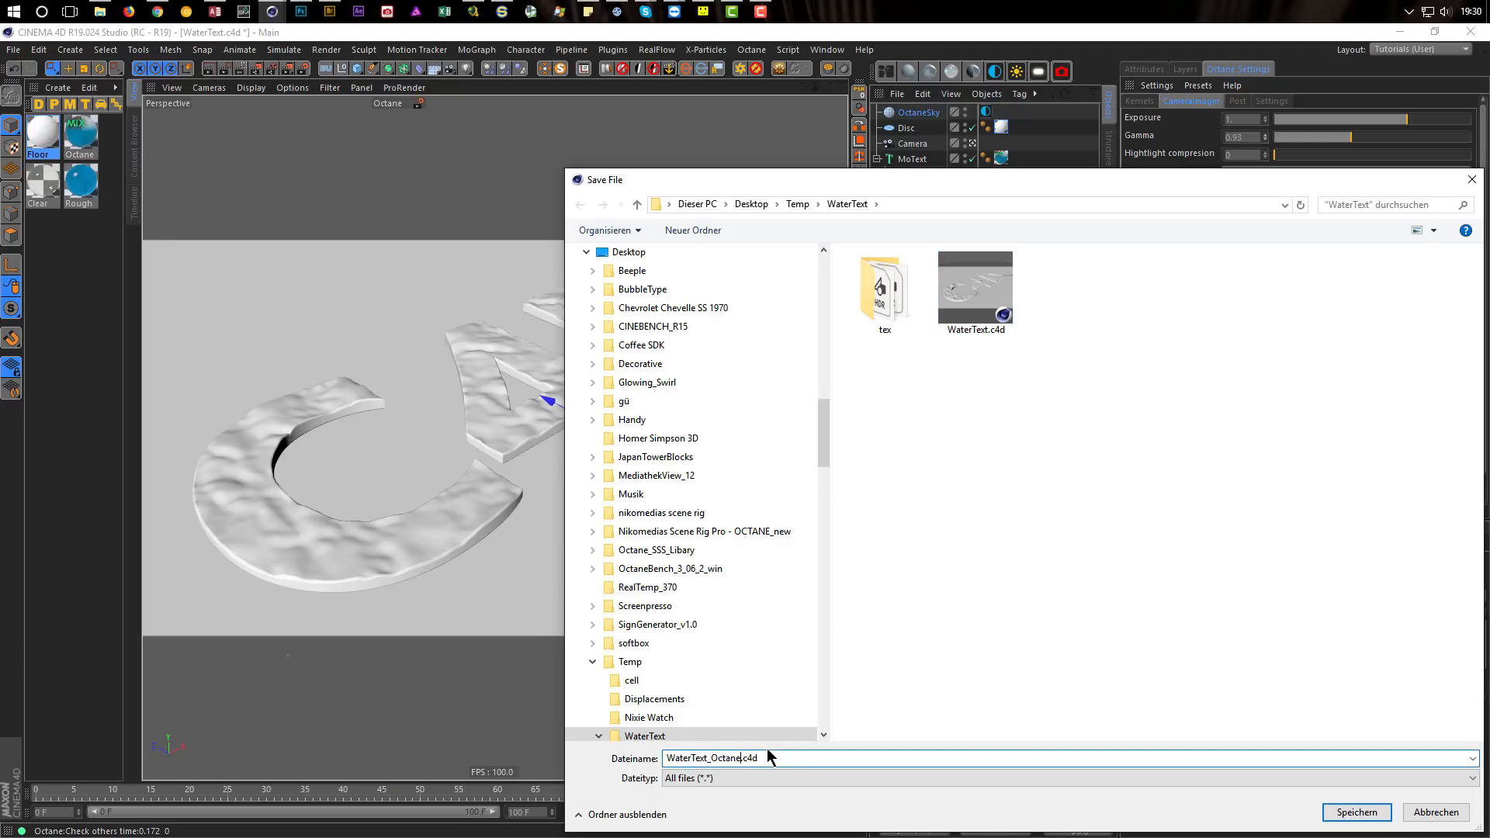
text(Octane)
key(Return)
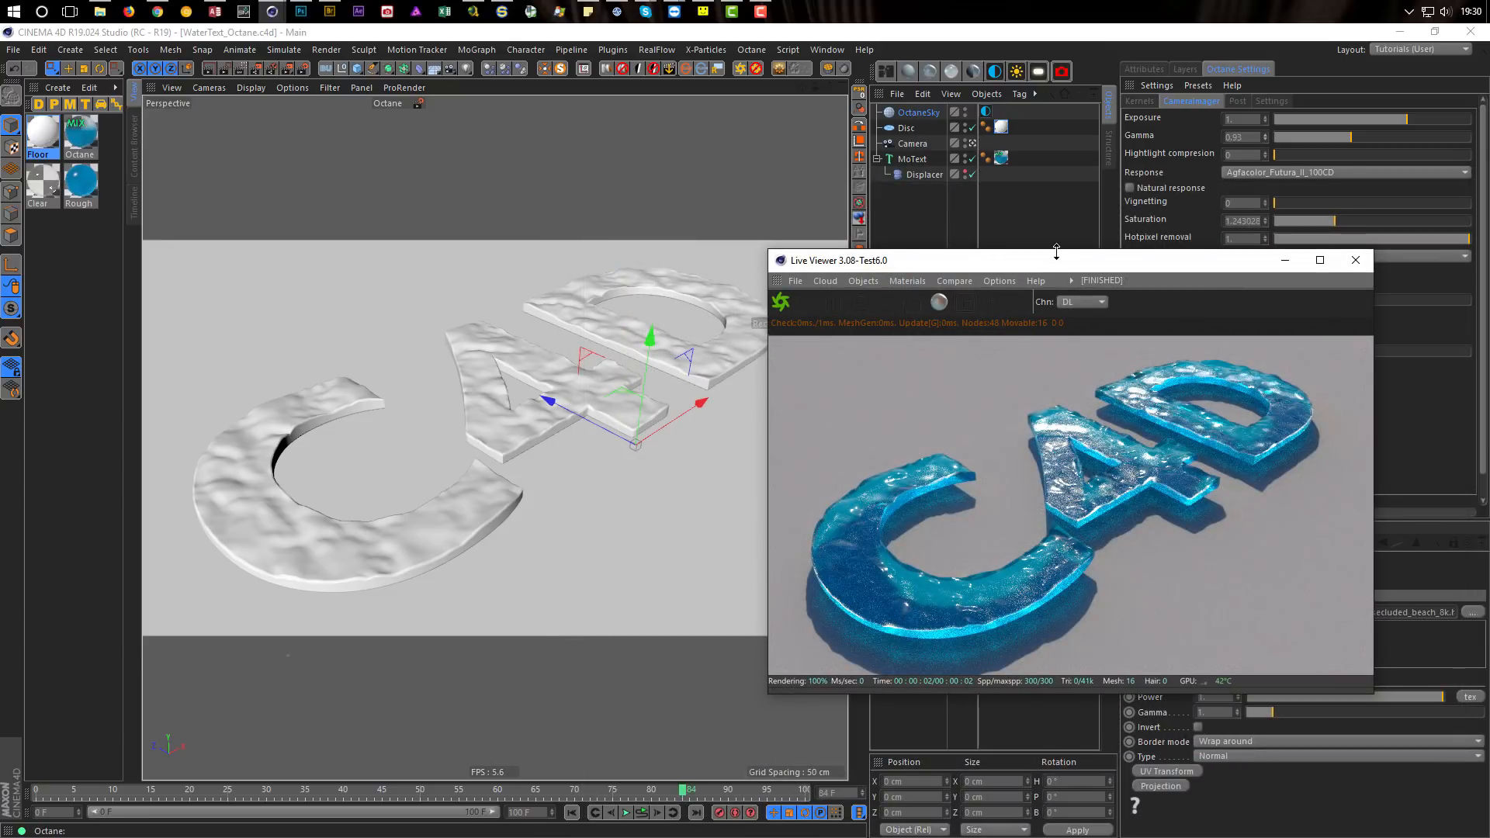
Step: Reposition the Live Viewer window and slightly adjust the camera's view of the C4D text
drag(1046, 264, 921, 228)
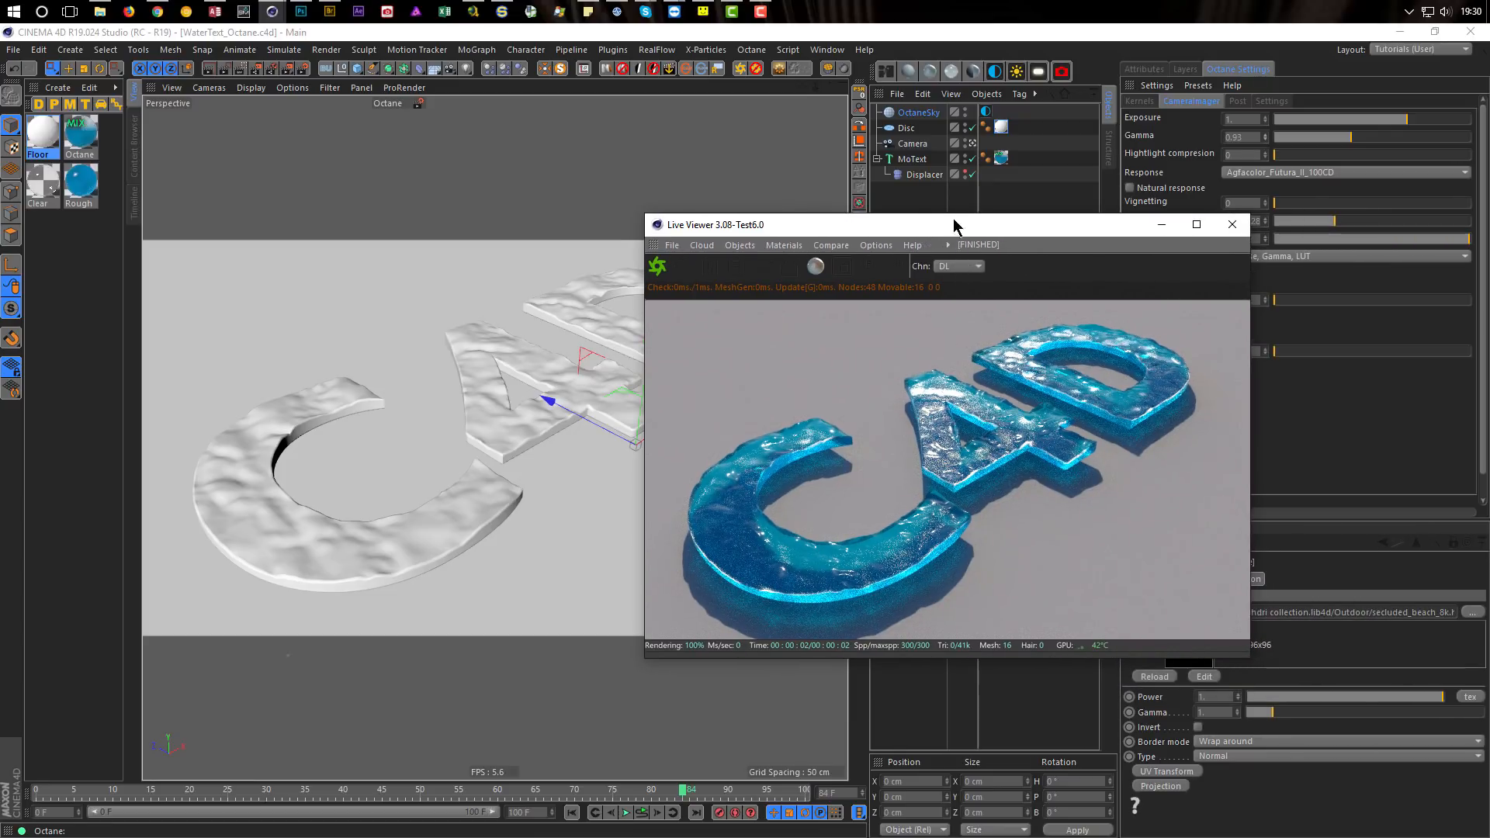
drag(951, 227, 868, 296)
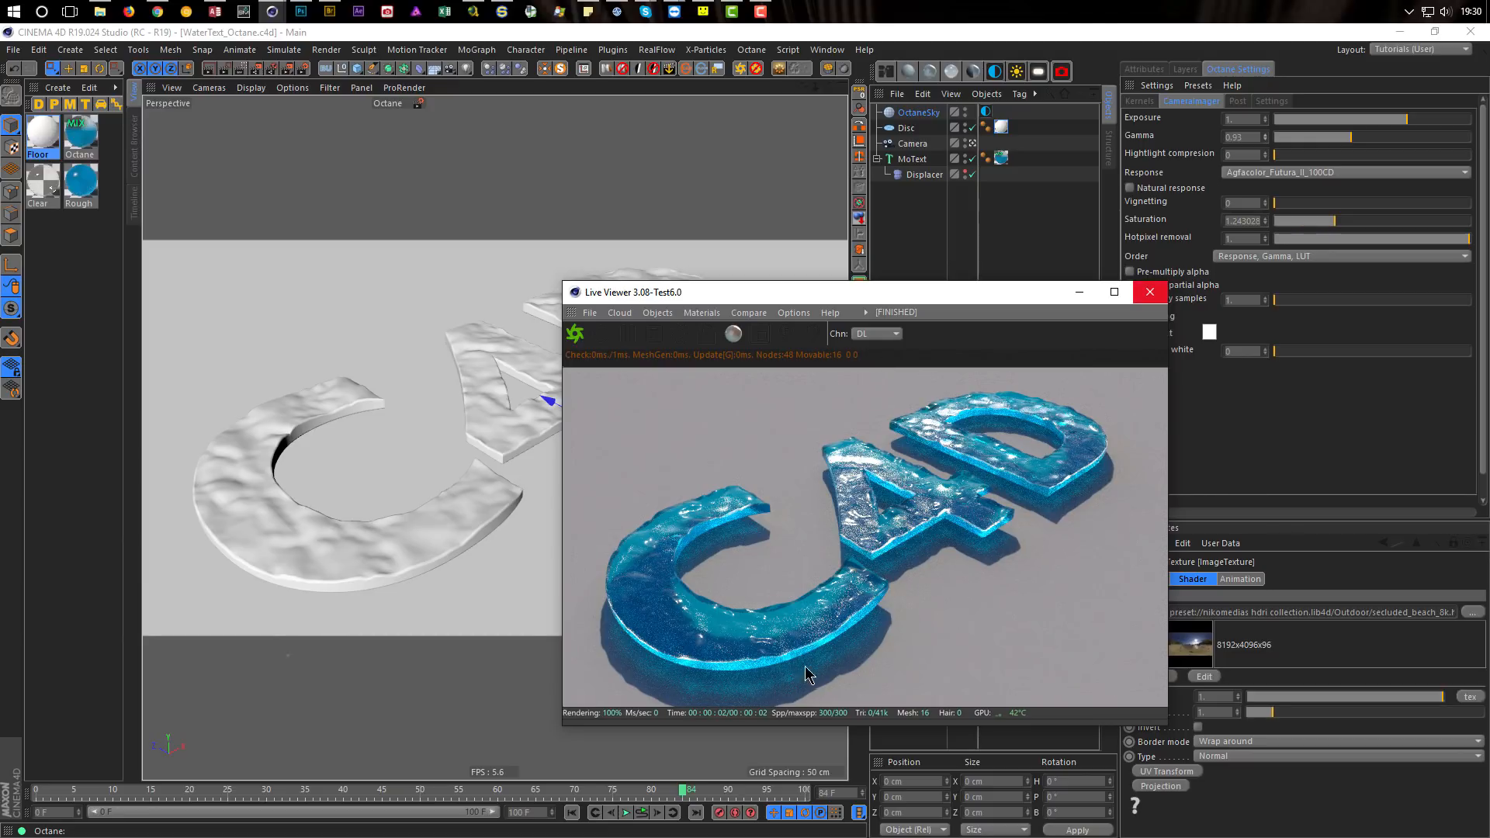
drag(900, 531, 863, 528)
middle_drag(862, 520, 869, 512)
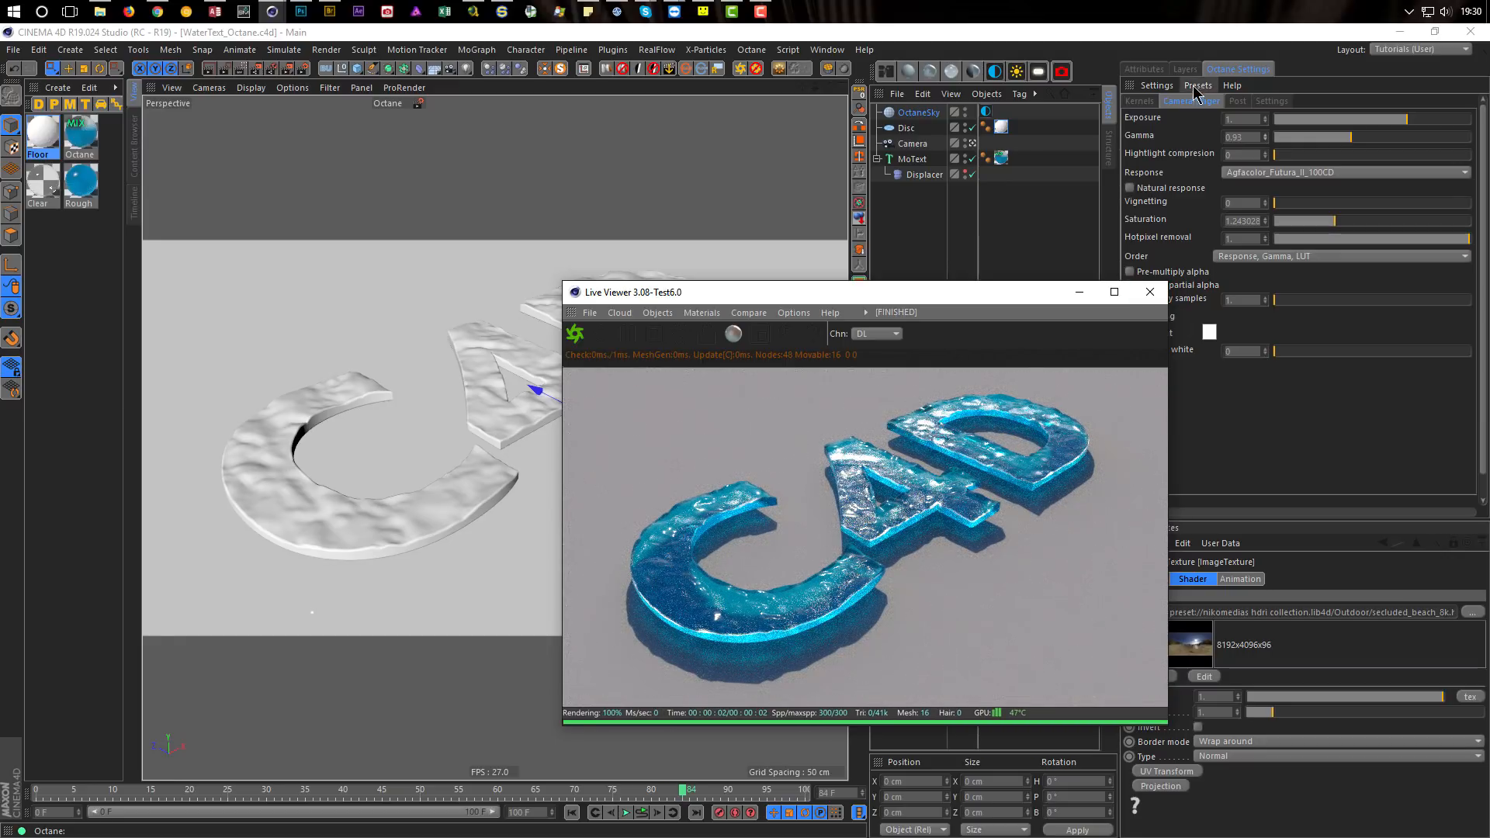
Step: Set the Octane pathtracing kernel's maximum samples to 1000
click(1155, 72)
click(1224, 70)
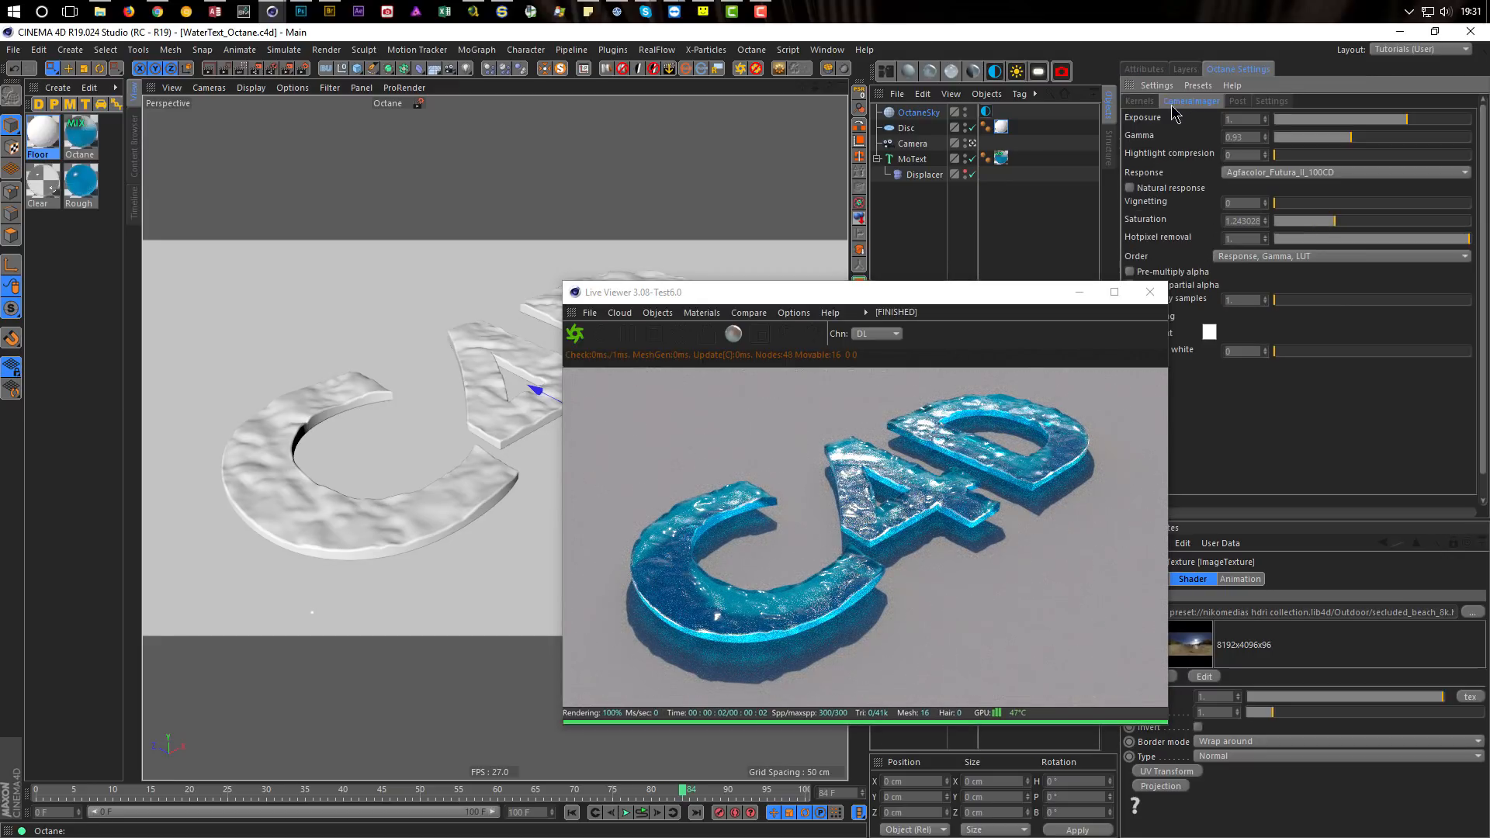
click(1142, 101)
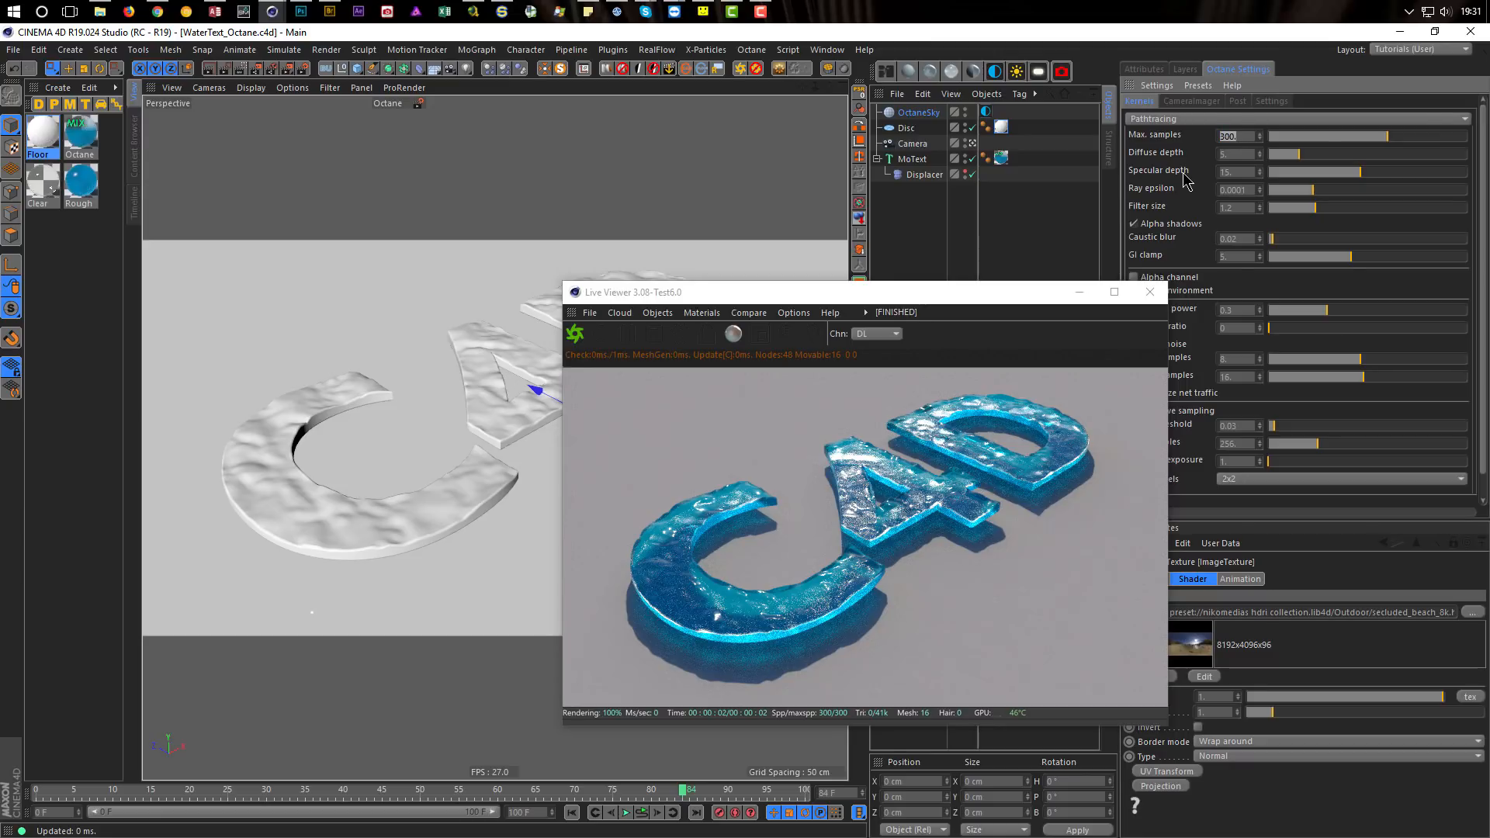
text(1000)
key(Return)
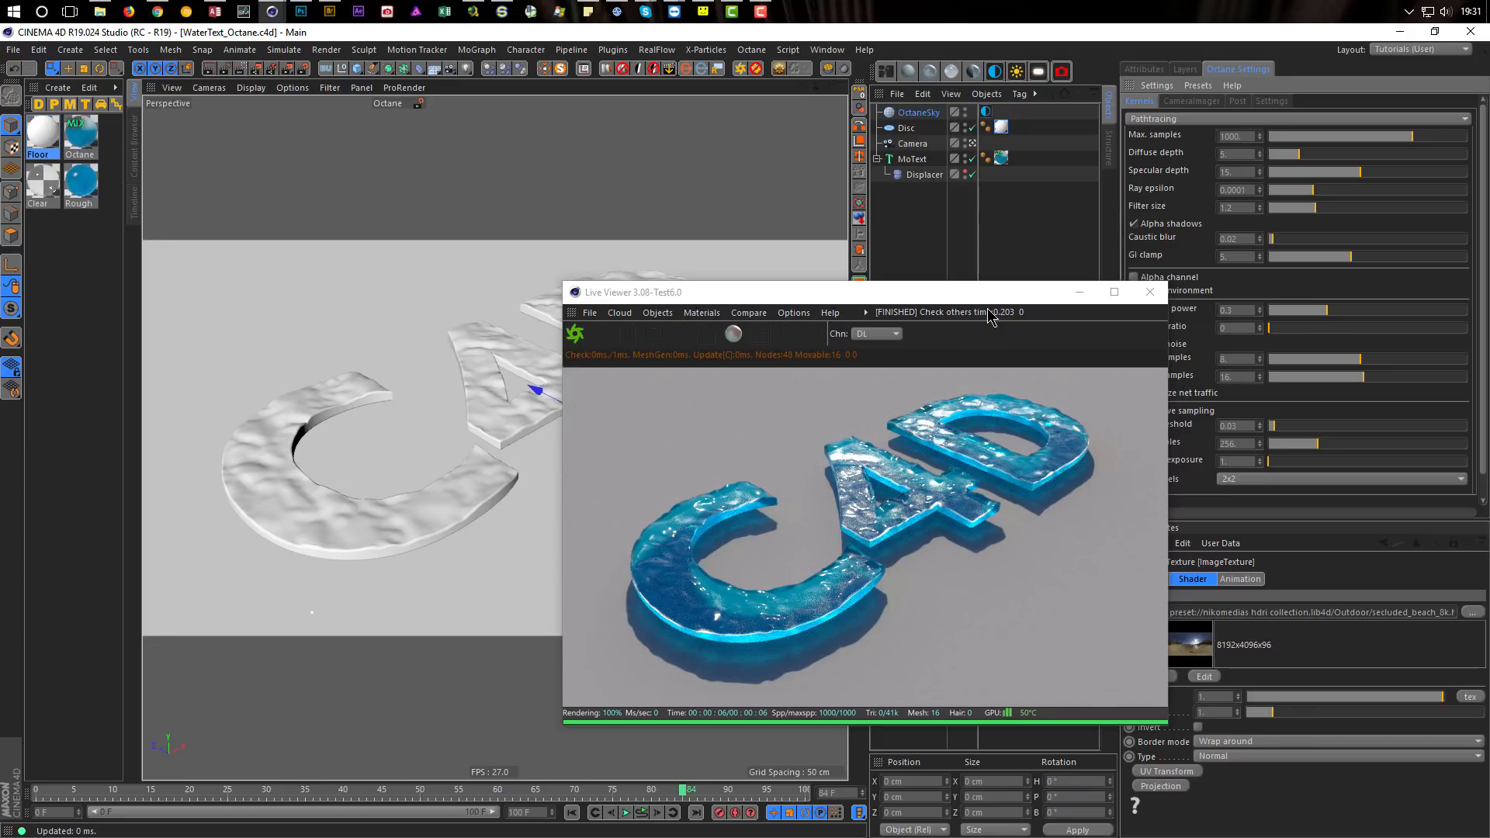
Step: Open the Octane mix material in the Octane Node Editor and arrange its window beside the Live Viewer
drag(1002, 310, 1136, 318)
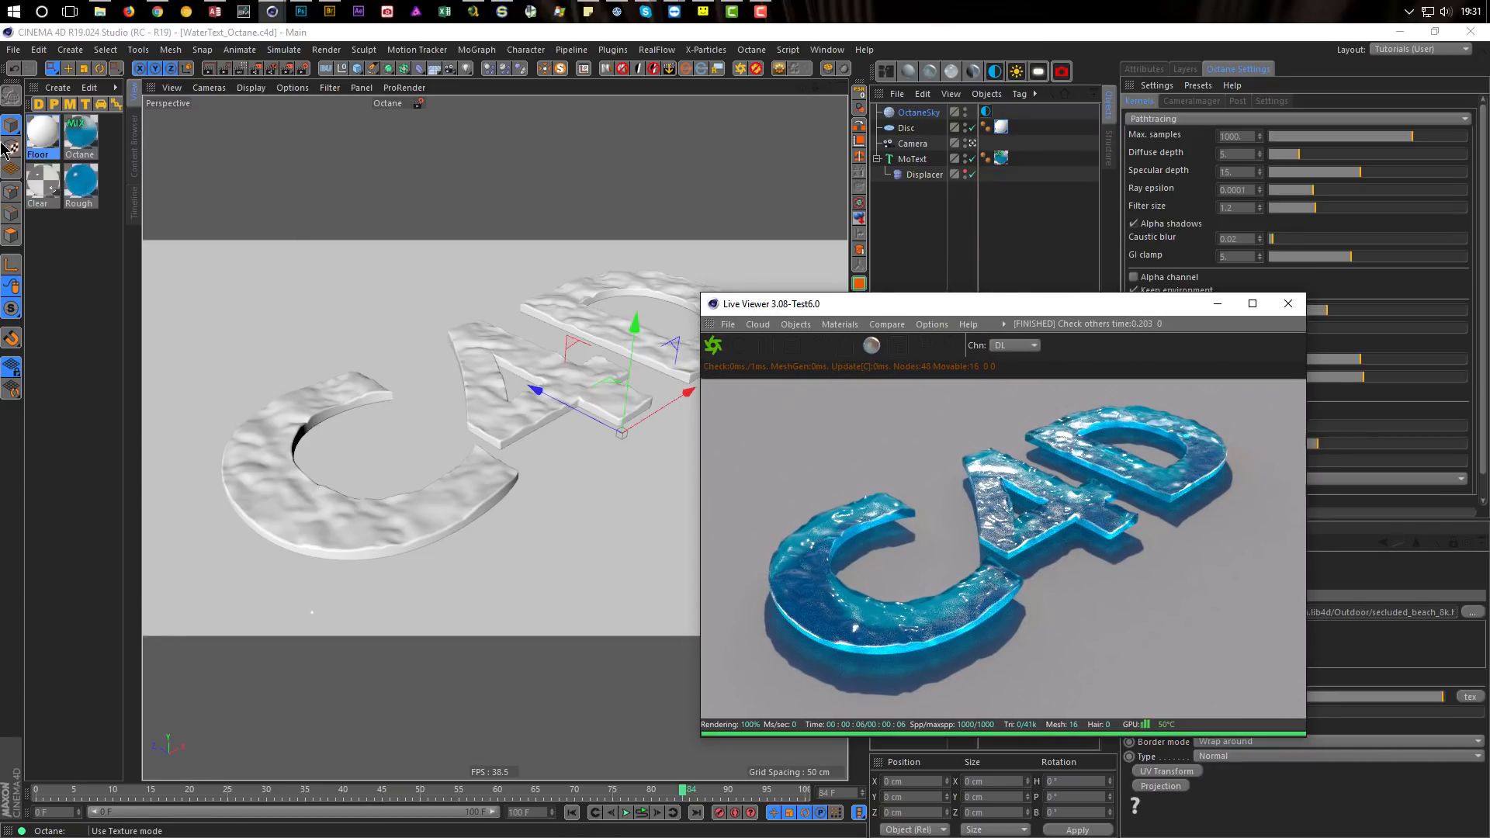
click(83, 140)
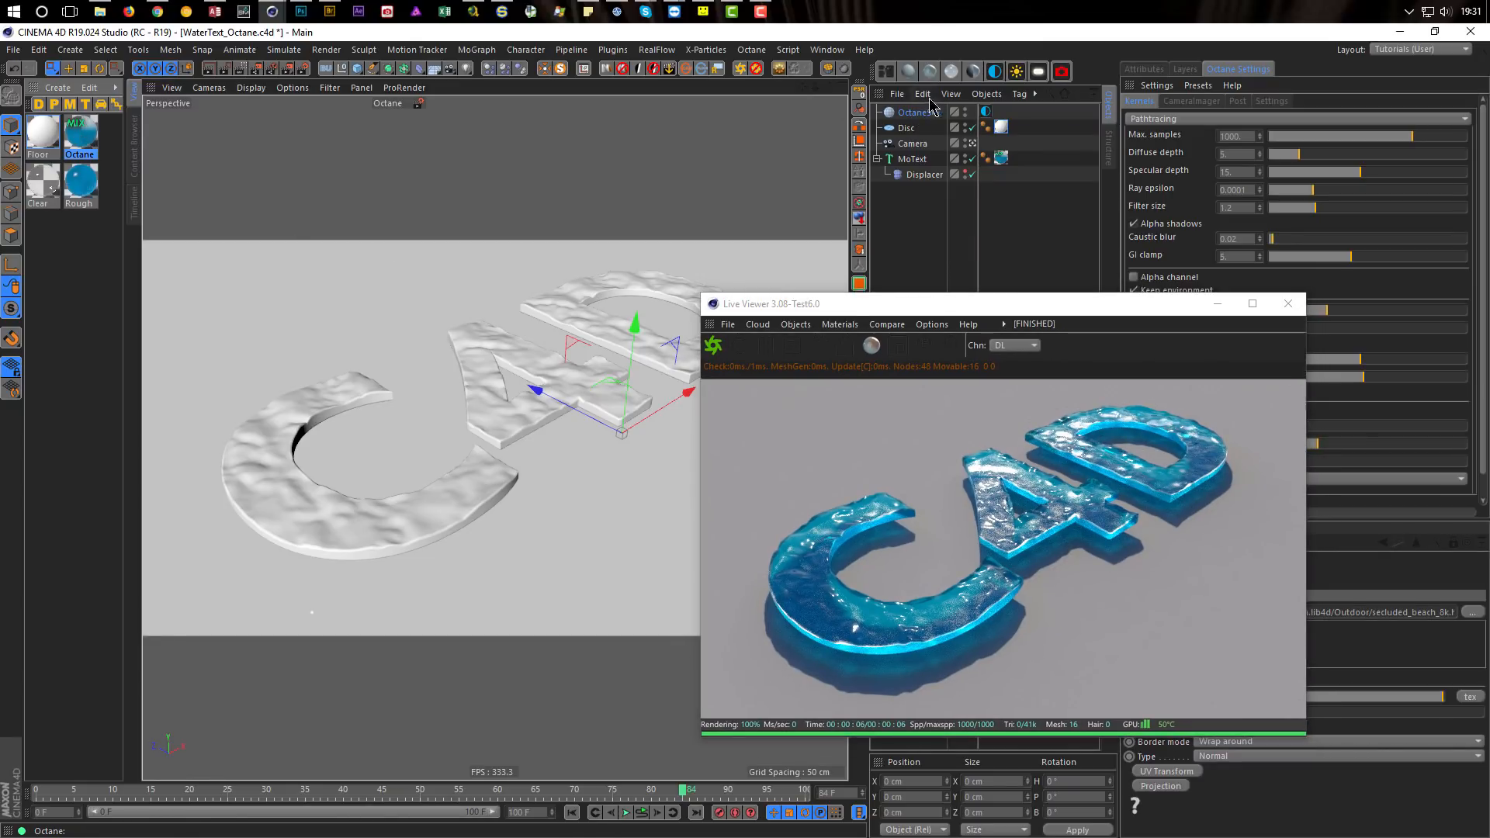
click(885, 71)
drag(858, 293, 629, 194)
drag(1071, 305, 1177, 312)
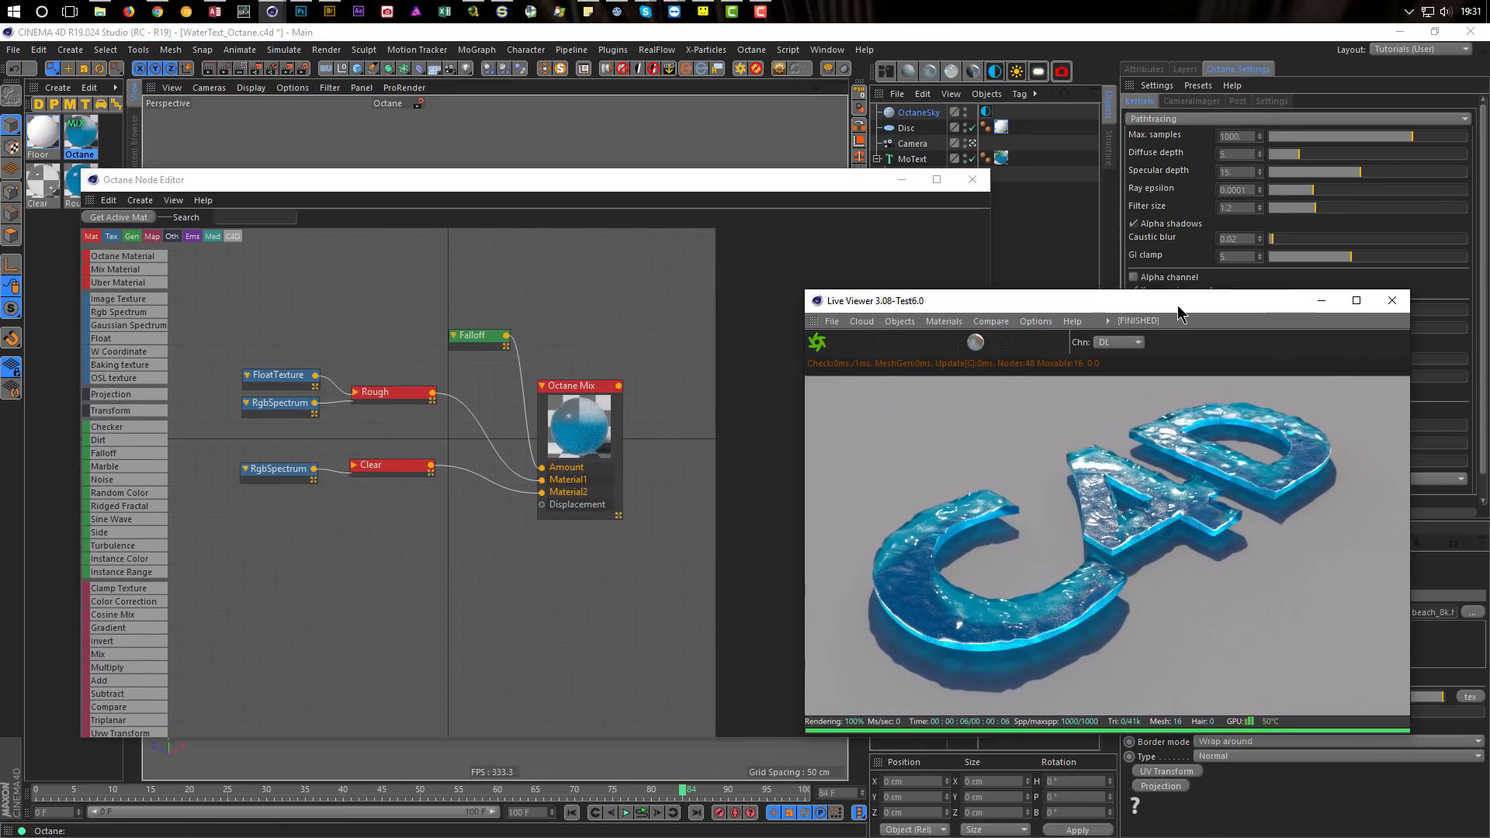
Step: Expand the Rough node and spread out the graph, moving the Clear node and its RgbSpectrum below Octane Mix
click(388, 393)
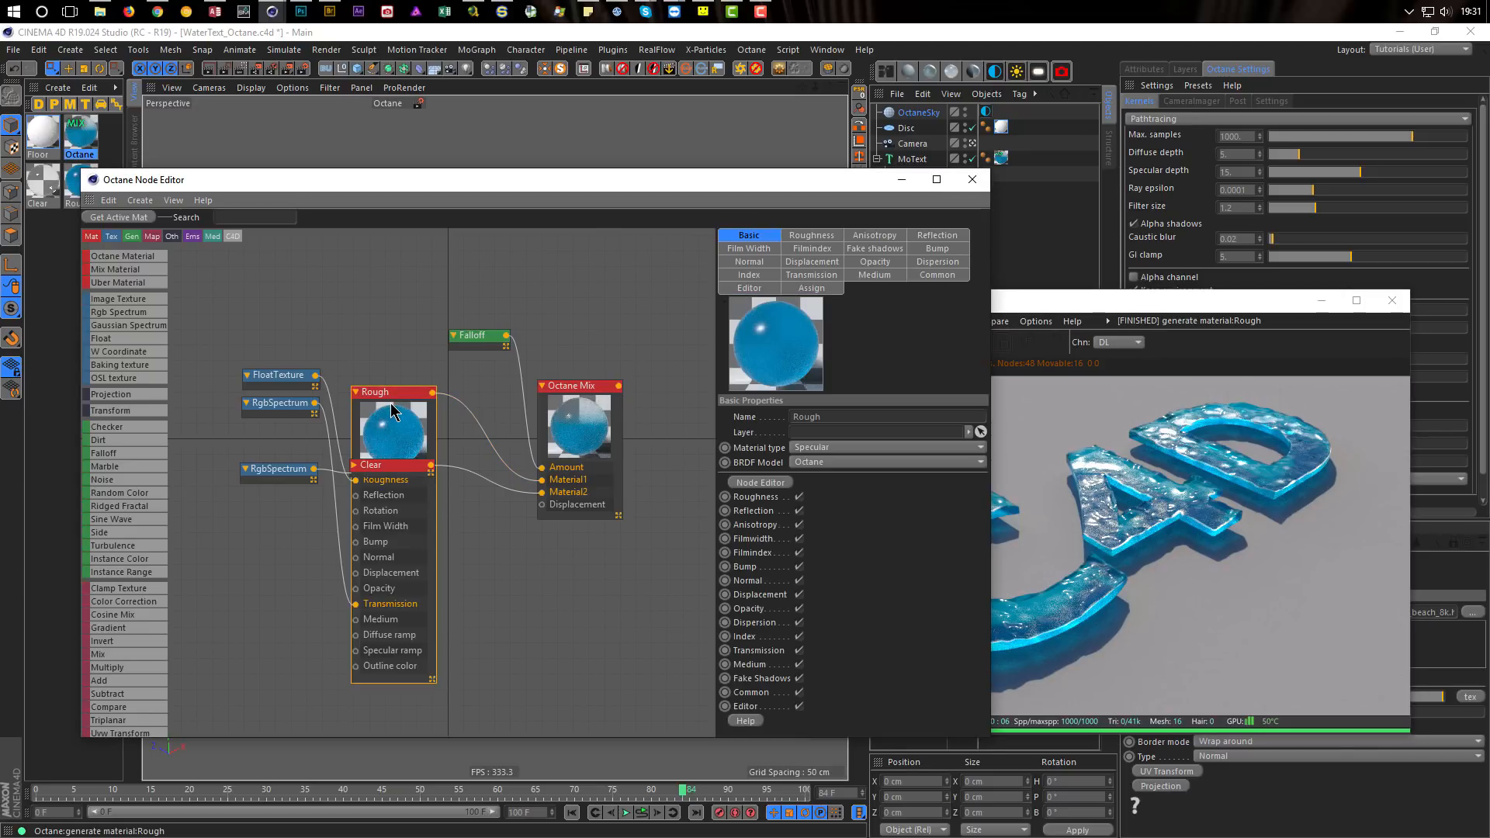
drag(392, 411, 398, 308)
drag(393, 472, 590, 607)
drag(289, 480, 568, 645)
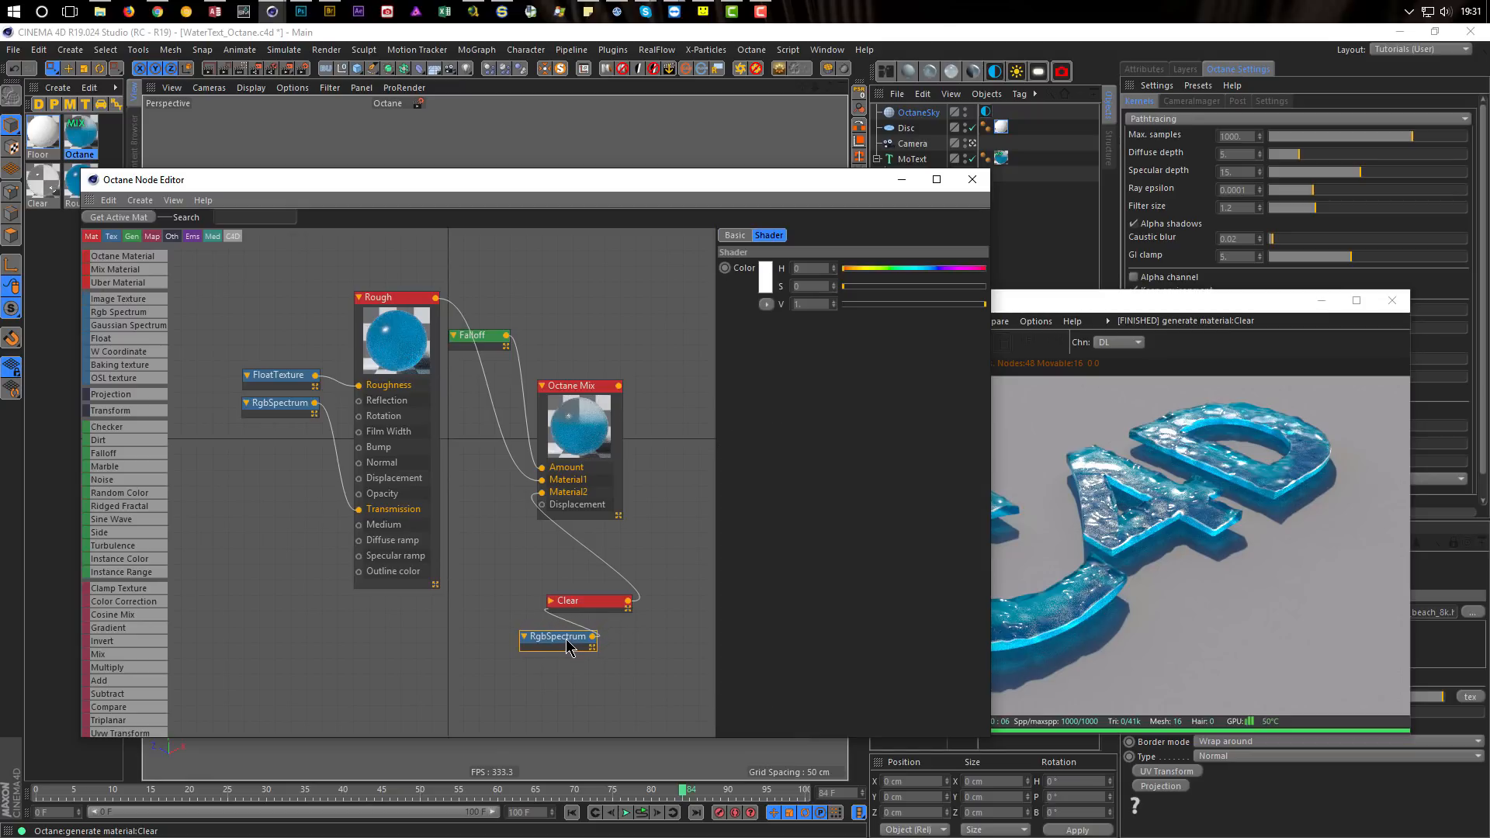
Step: Try fully saturated red and cyan in the Clear material's RgbSpectrum, and return the color to white
drag(875, 289, 984, 287)
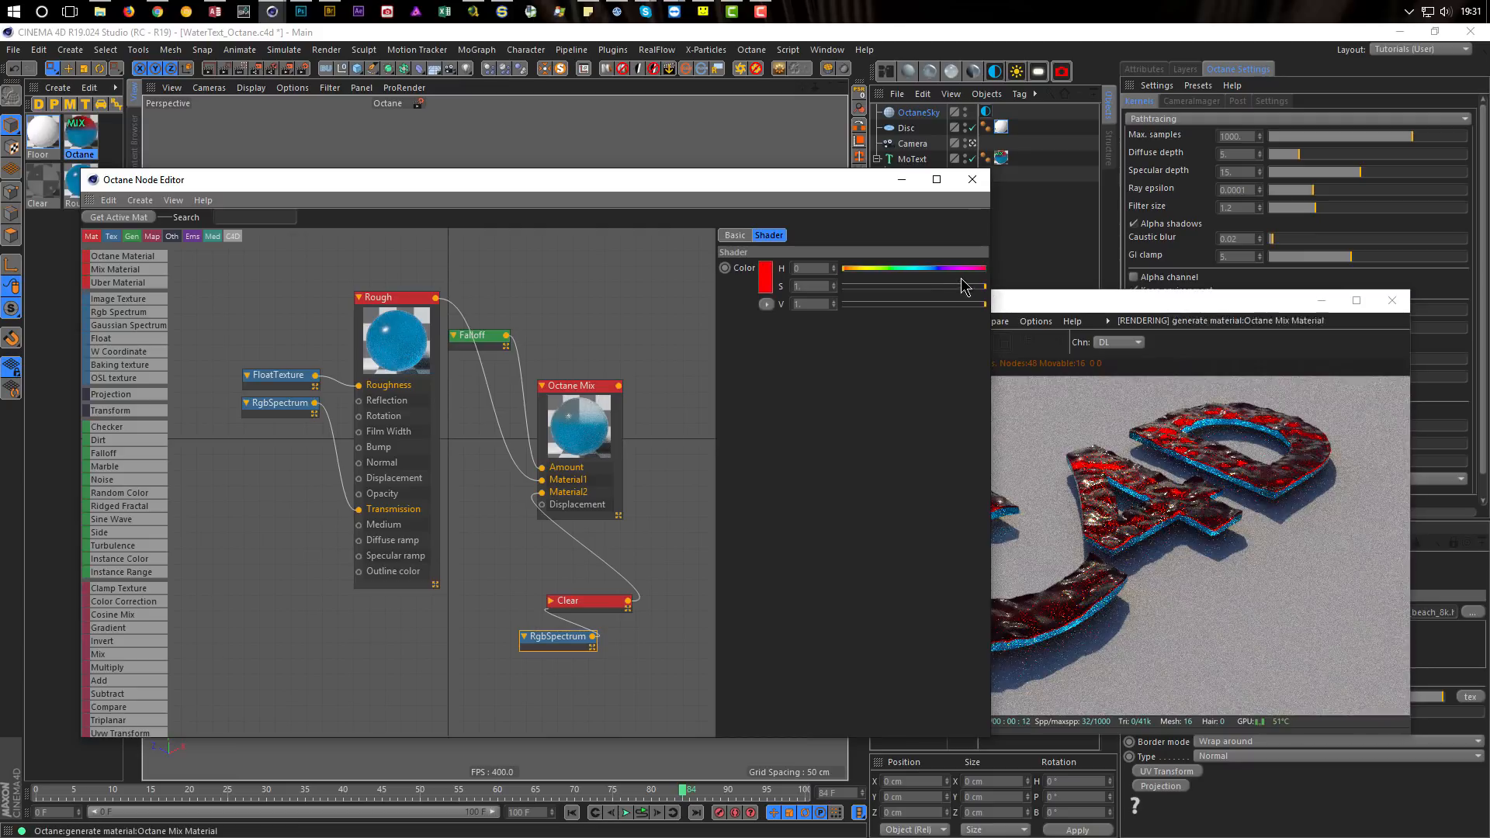
click(921, 269)
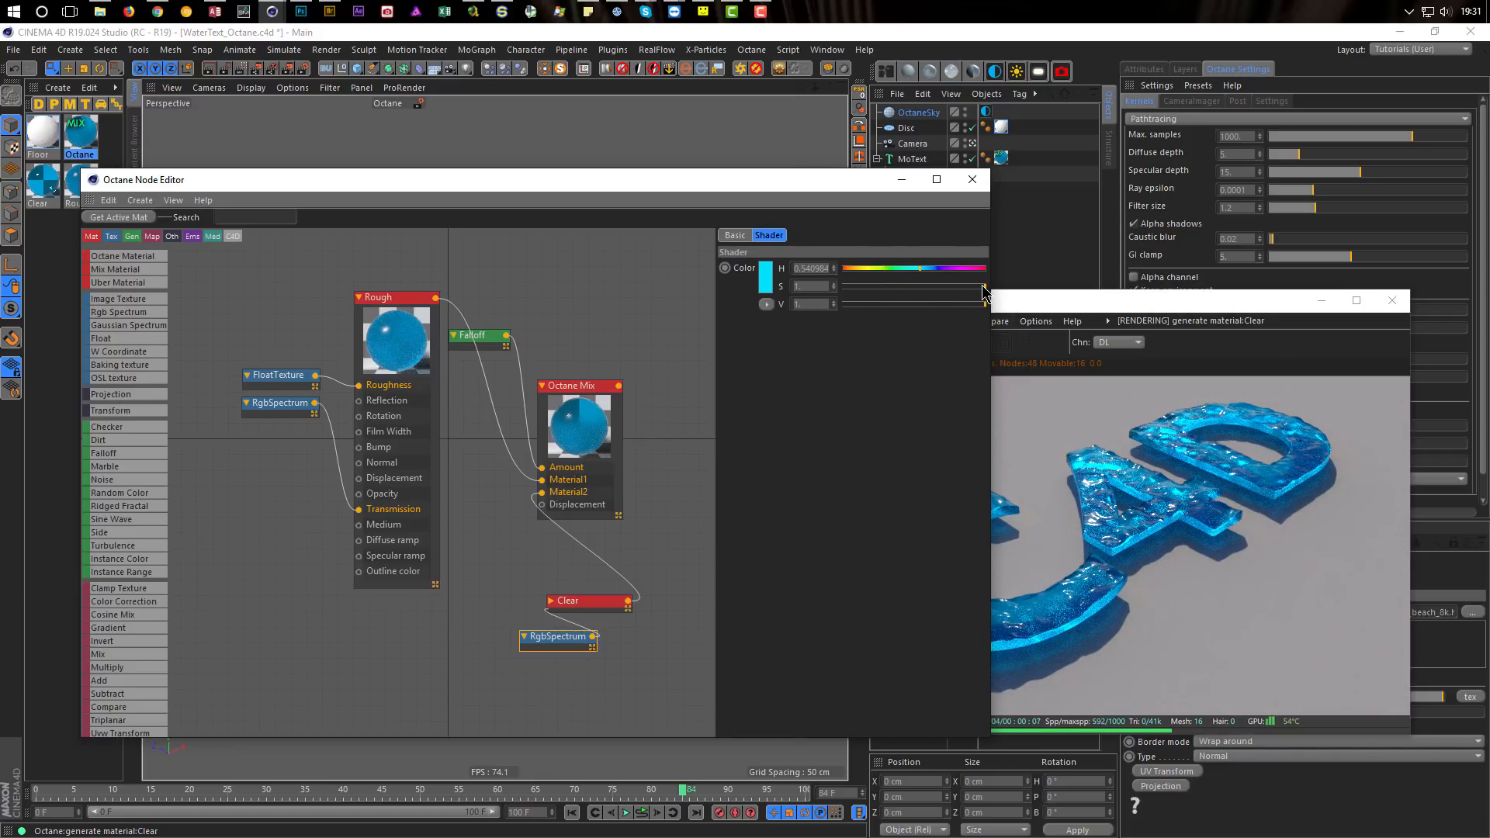
drag(984, 294, 843, 291)
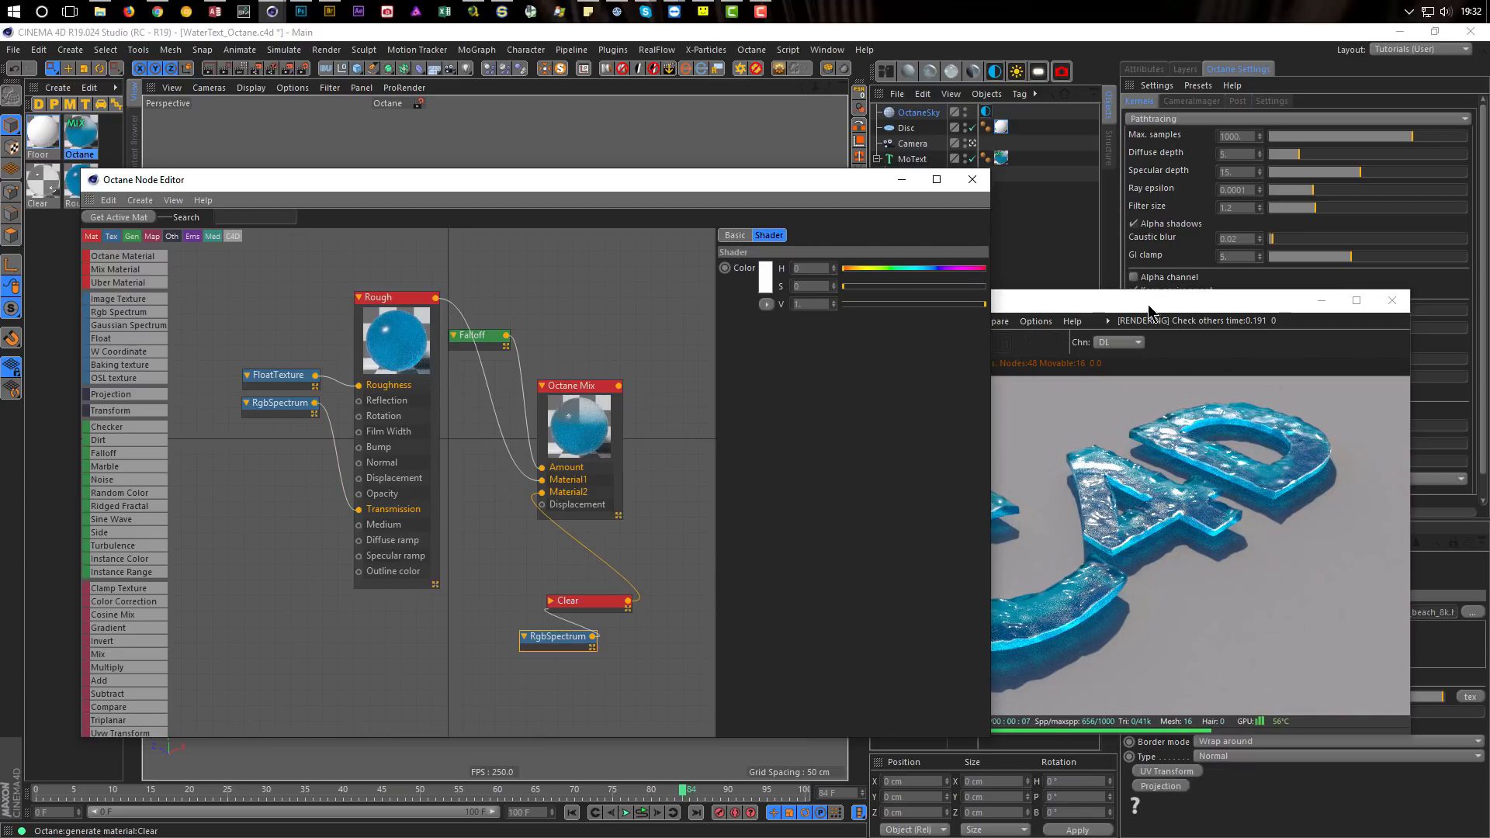
drag(1153, 307, 1210, 311)
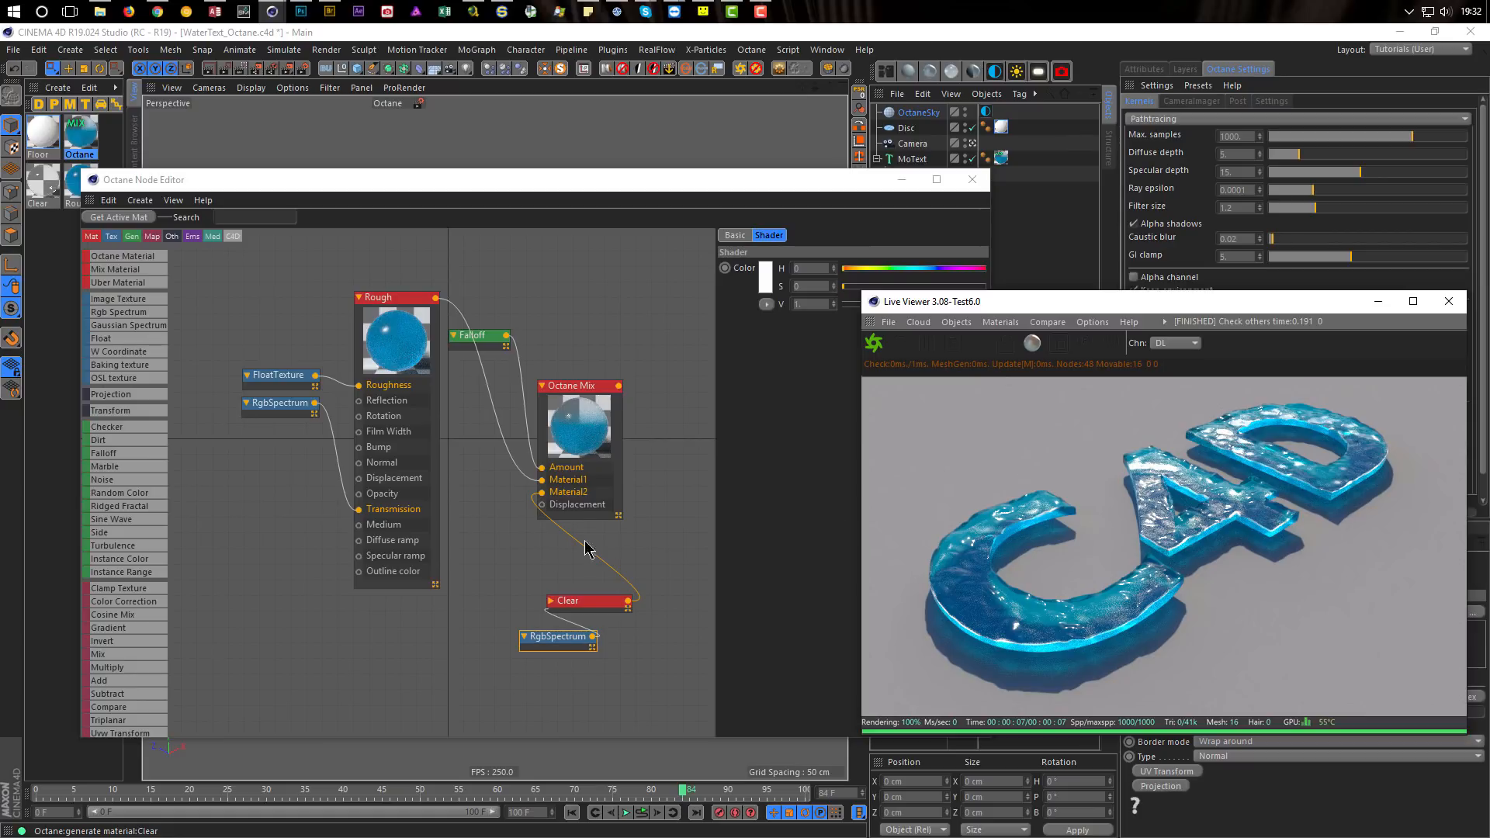
Step: Add a Scattering Medium node and connect it to the Rough material's Medium input
click(103, 613)
scroll(106, 615, down, 5)
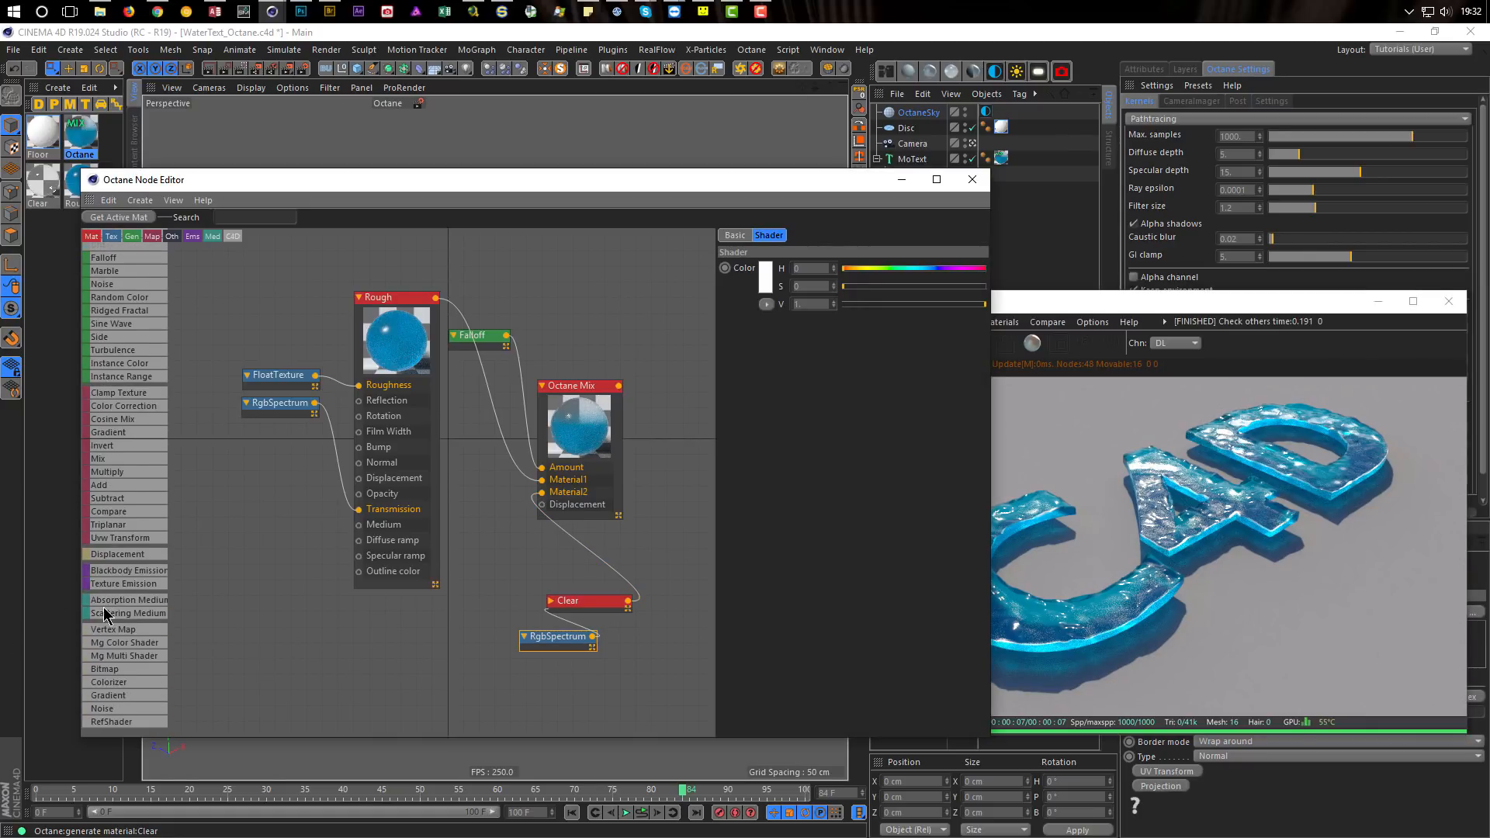
drag(107, 621, 359, 525)
click(272, 566)
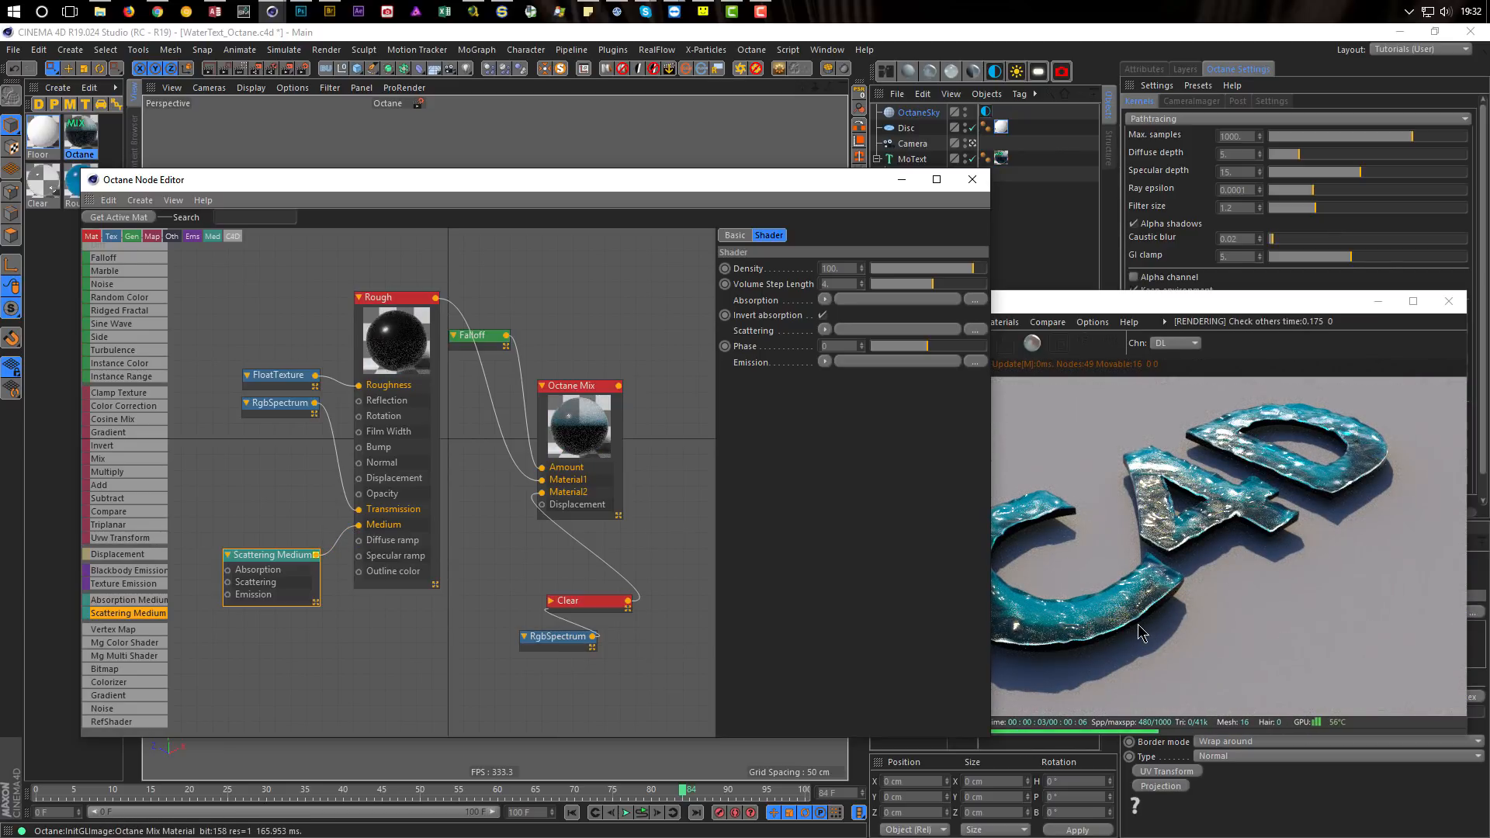
click(1281, 308)
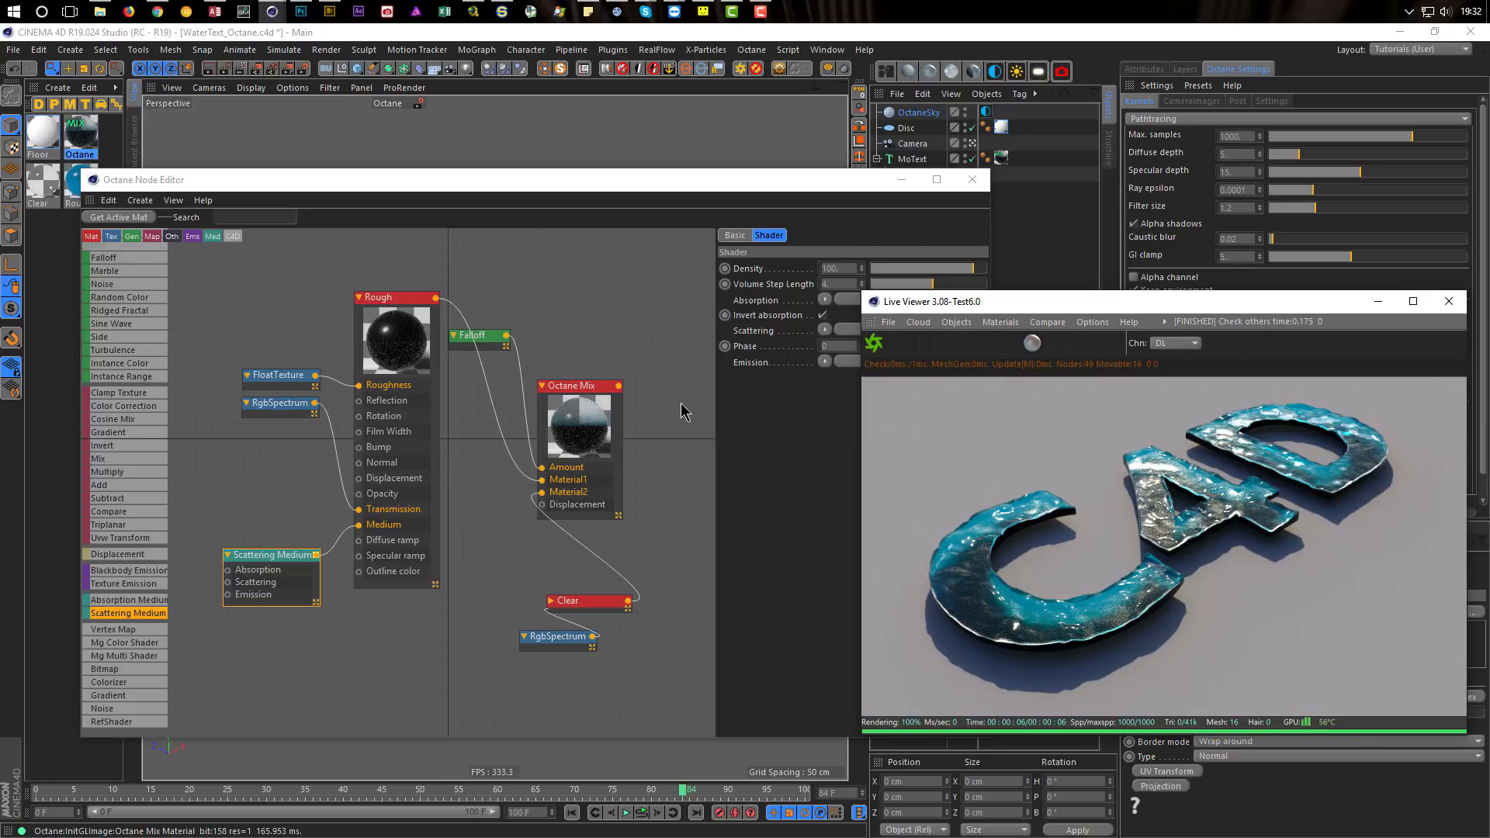
Step: Set the Scattering Medium's density to 10
click(279, 564)
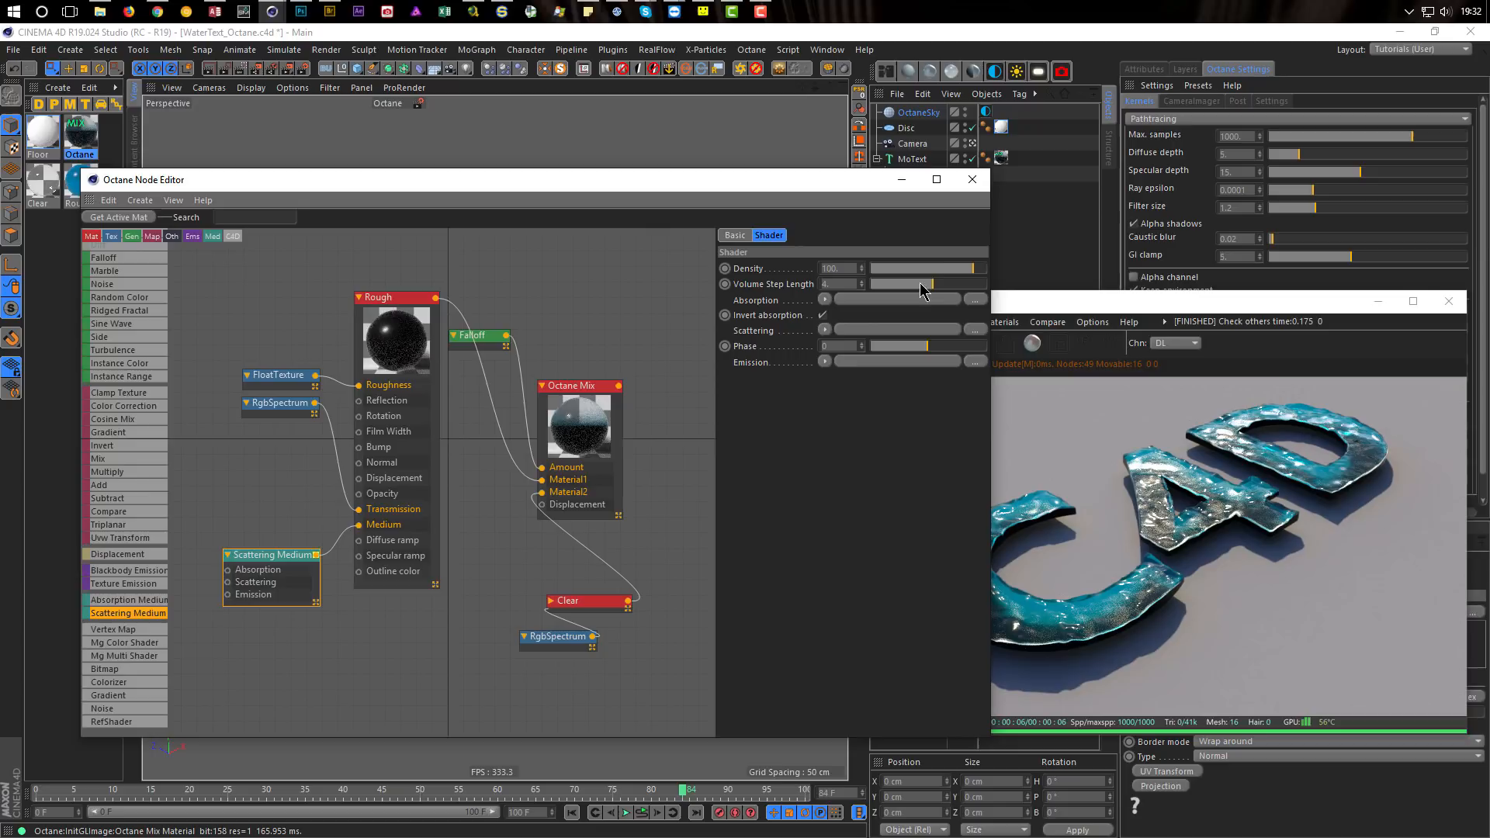
mouse_move(973, 268)
mouse_down()
mouse_move(945, 268)
mouse_move(959, 269)
mouse_up()
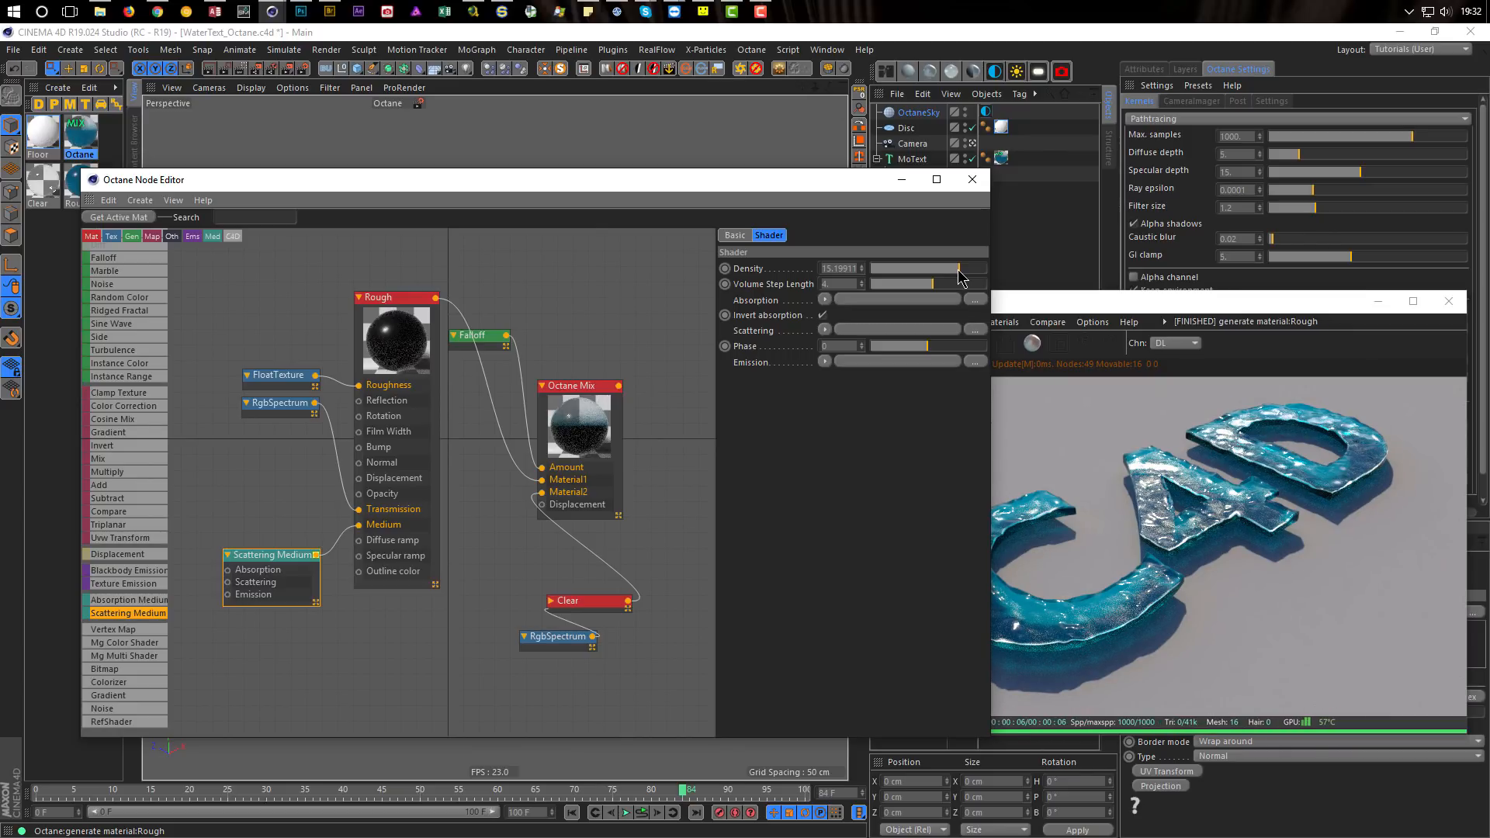
drag(959, 270, 956, 270)
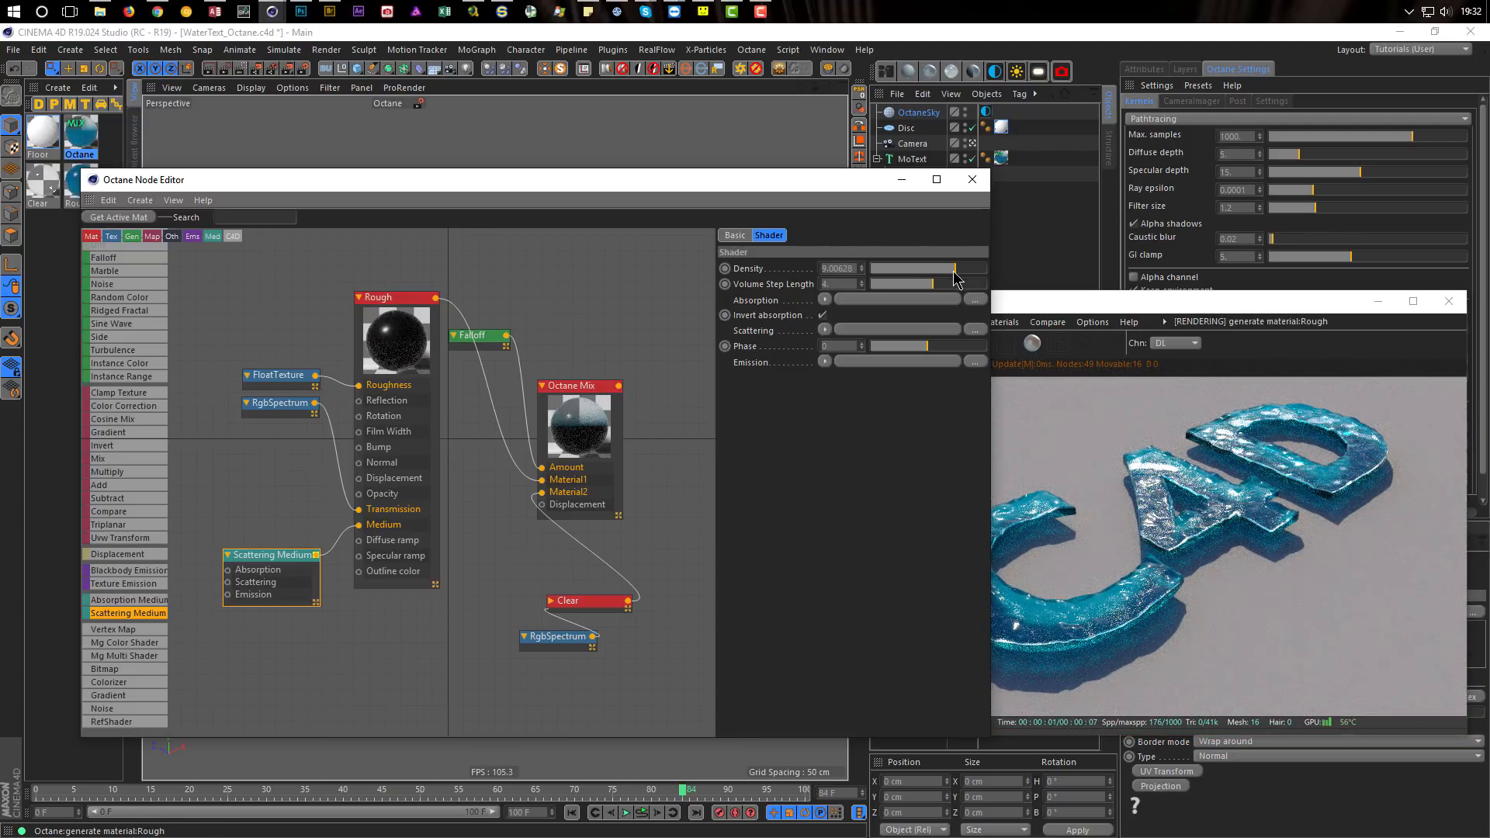
double_click(845, 268)
text(10)
key(Return)
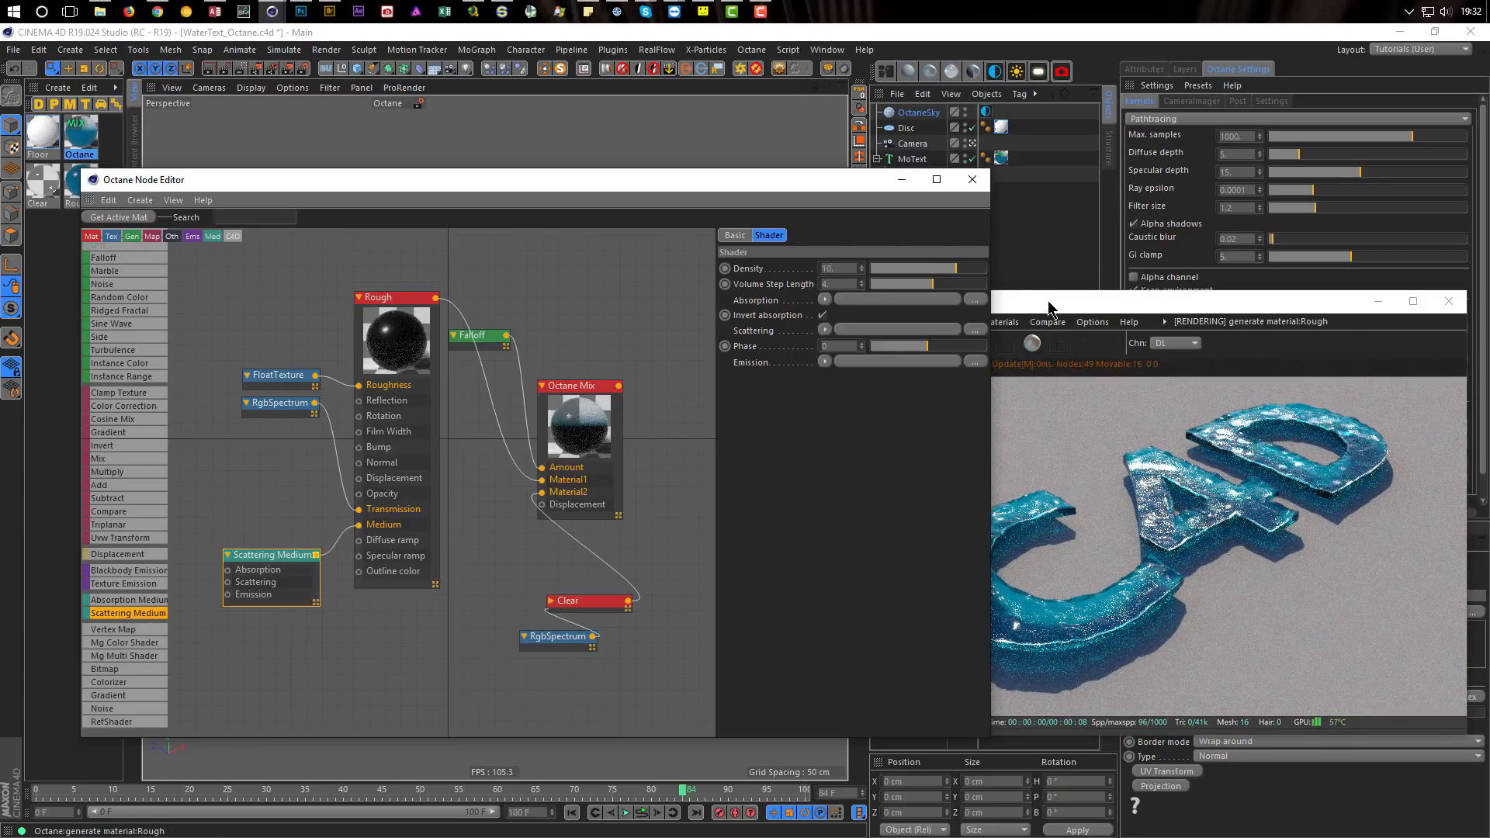
Step: Stop the live render in the Live Viewer
click(1053, 305)
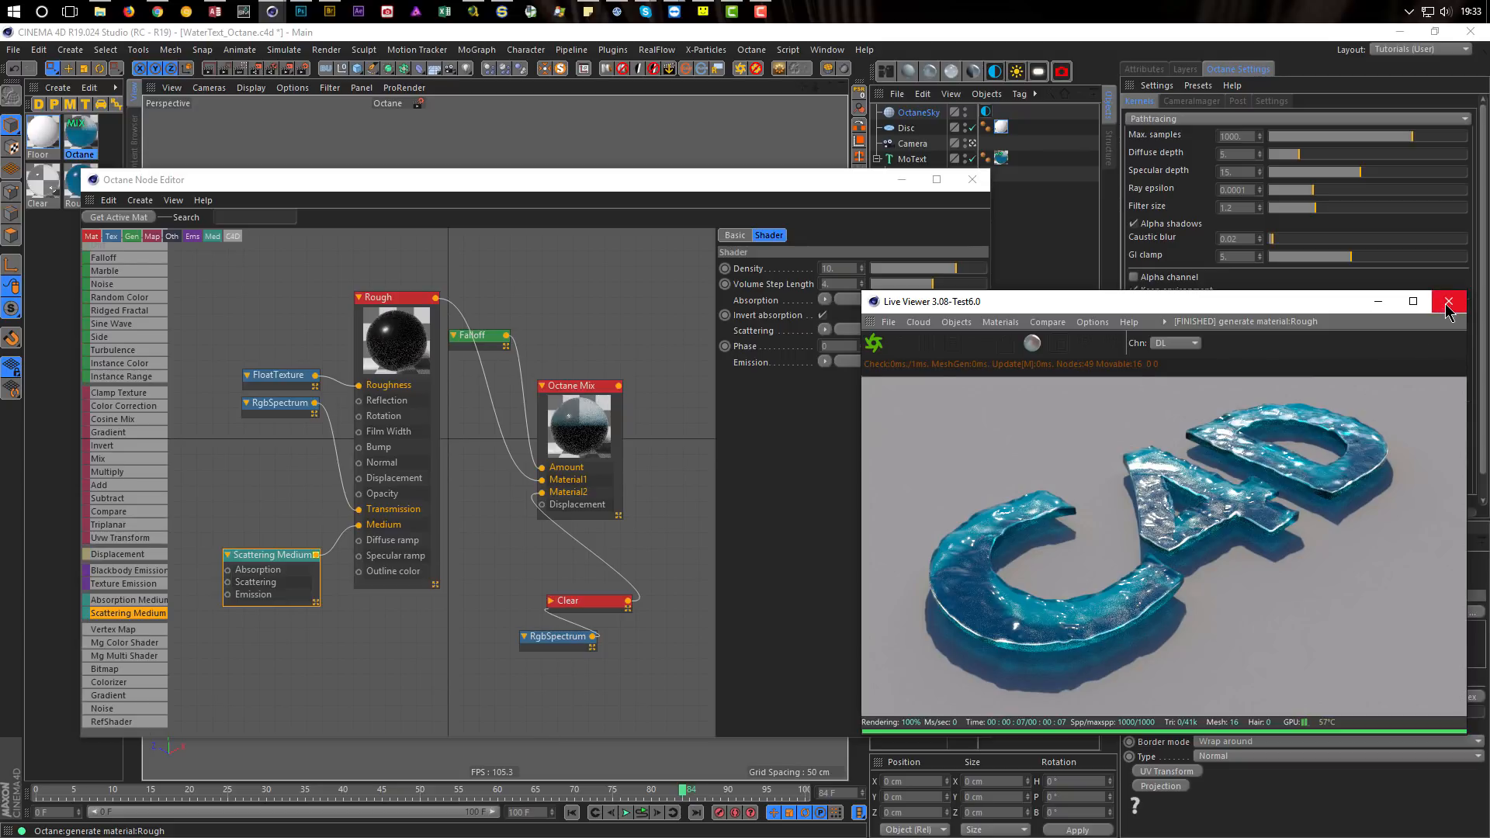
click(953, 346)
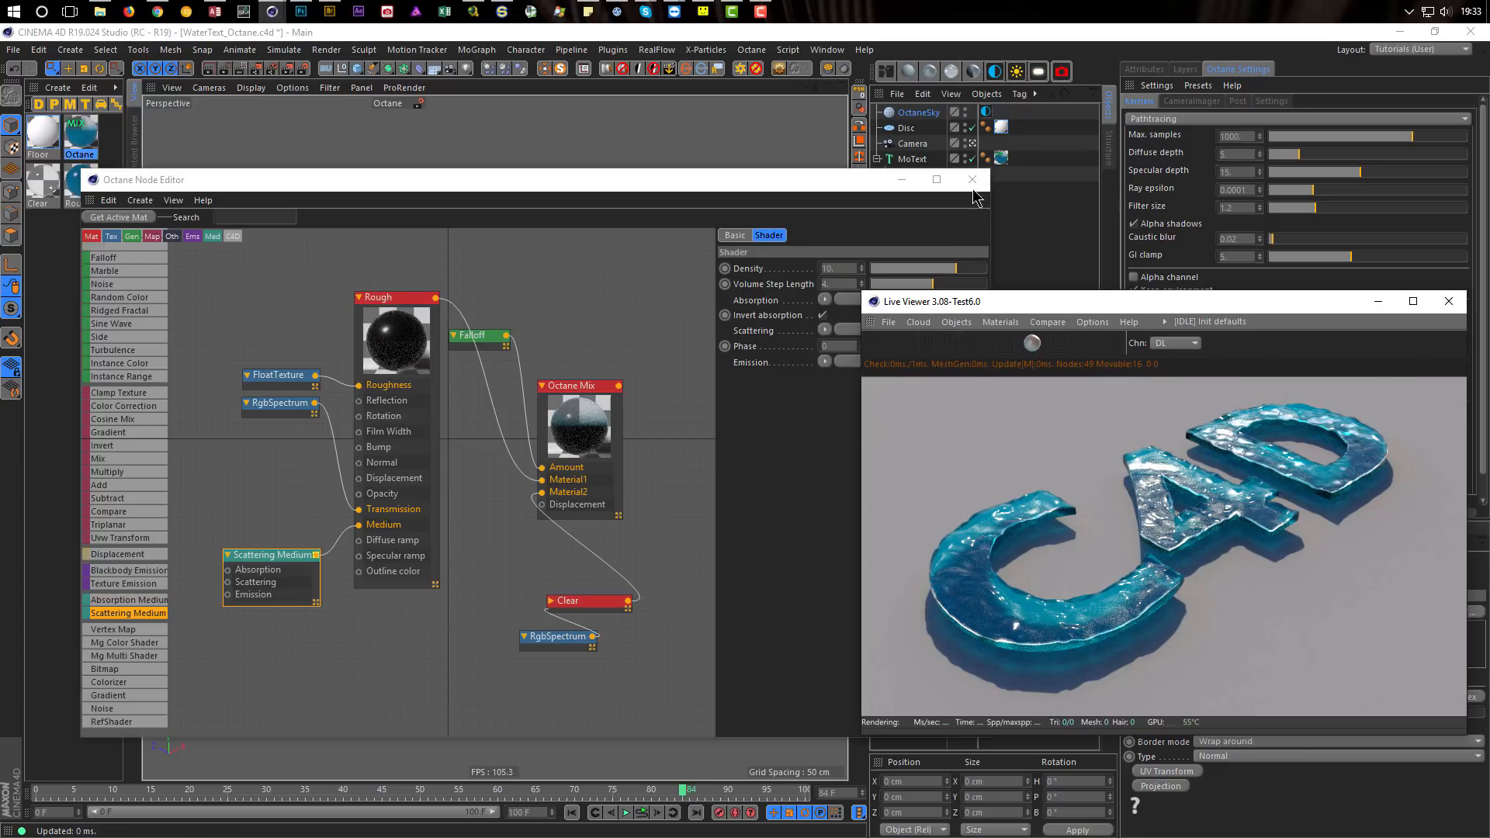
Step: Close the node editor and save the WaterText_Octane.c4d scene
click(972, 179)
key(ctrl+s)
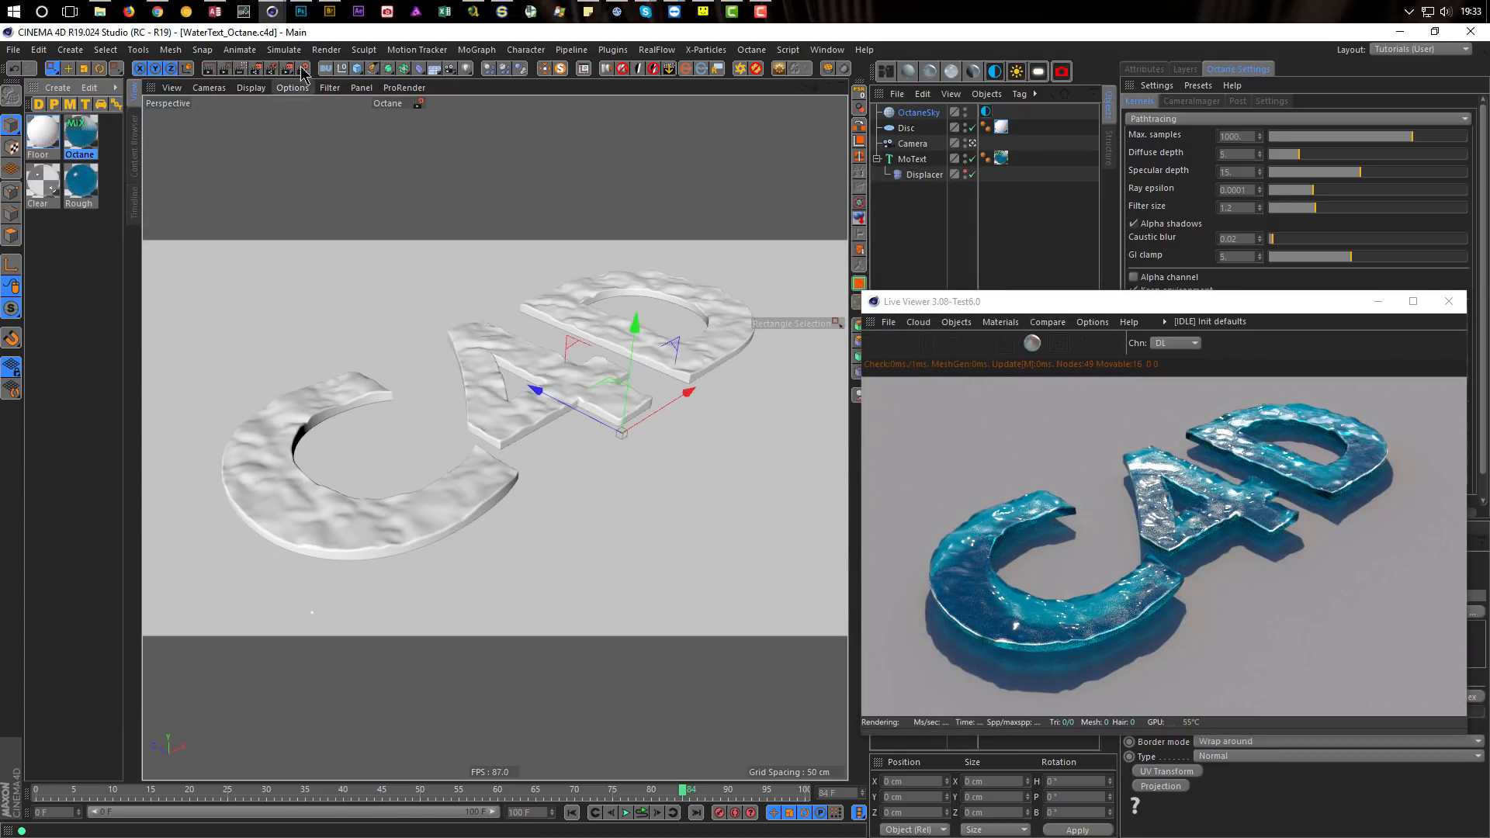
Step: Set the render output size to 820 x 462 pixels, unlocking the ratio to enter the height and locking it again
click(301, 69)
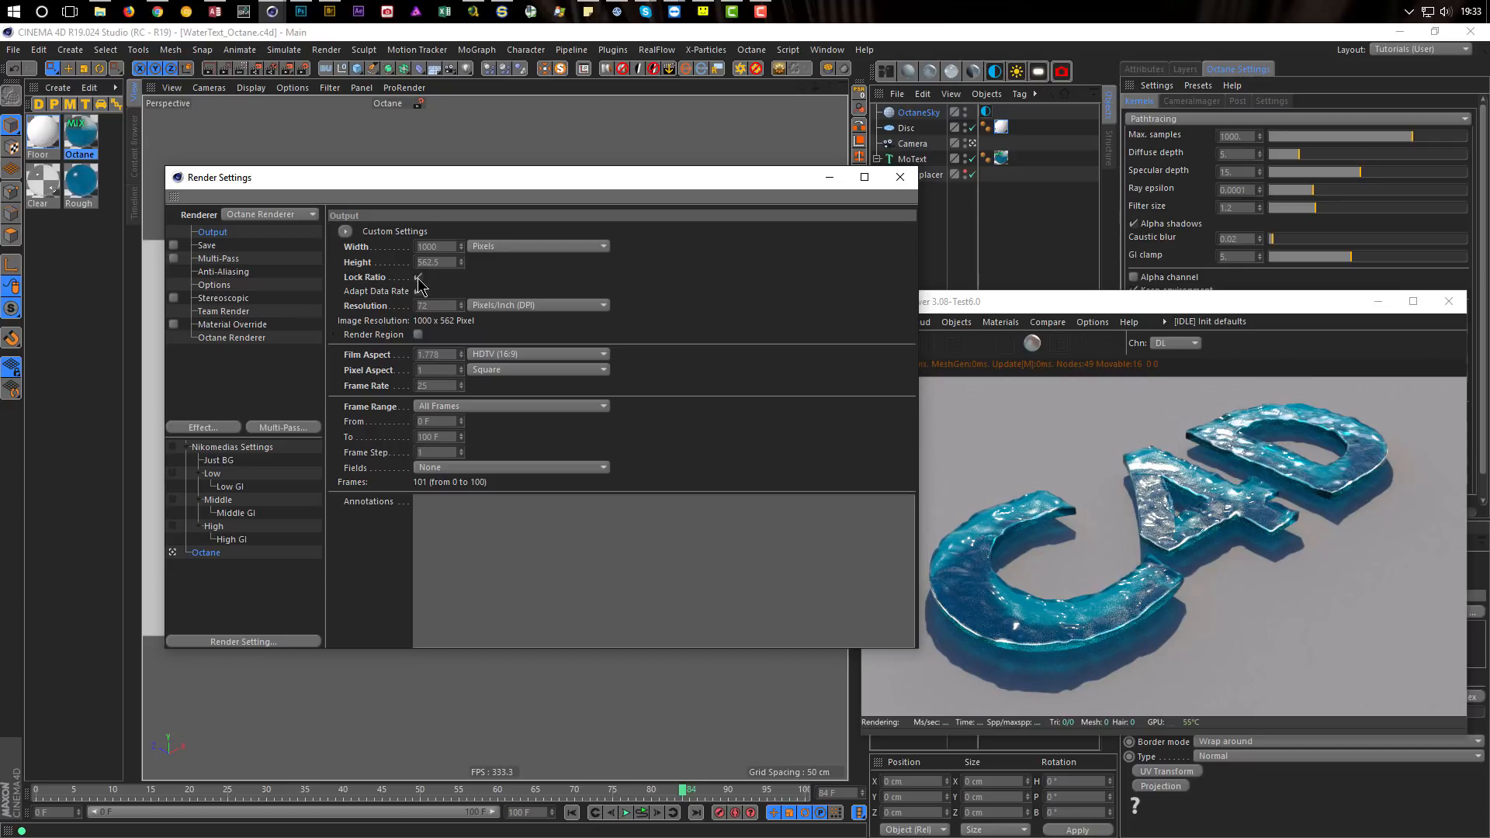
double_click(439, 248)
text(820)
key(Return)
click(418, 277)
drag(432, 263, 446, 262)
text(462)
key(Return)
click(419, 277)
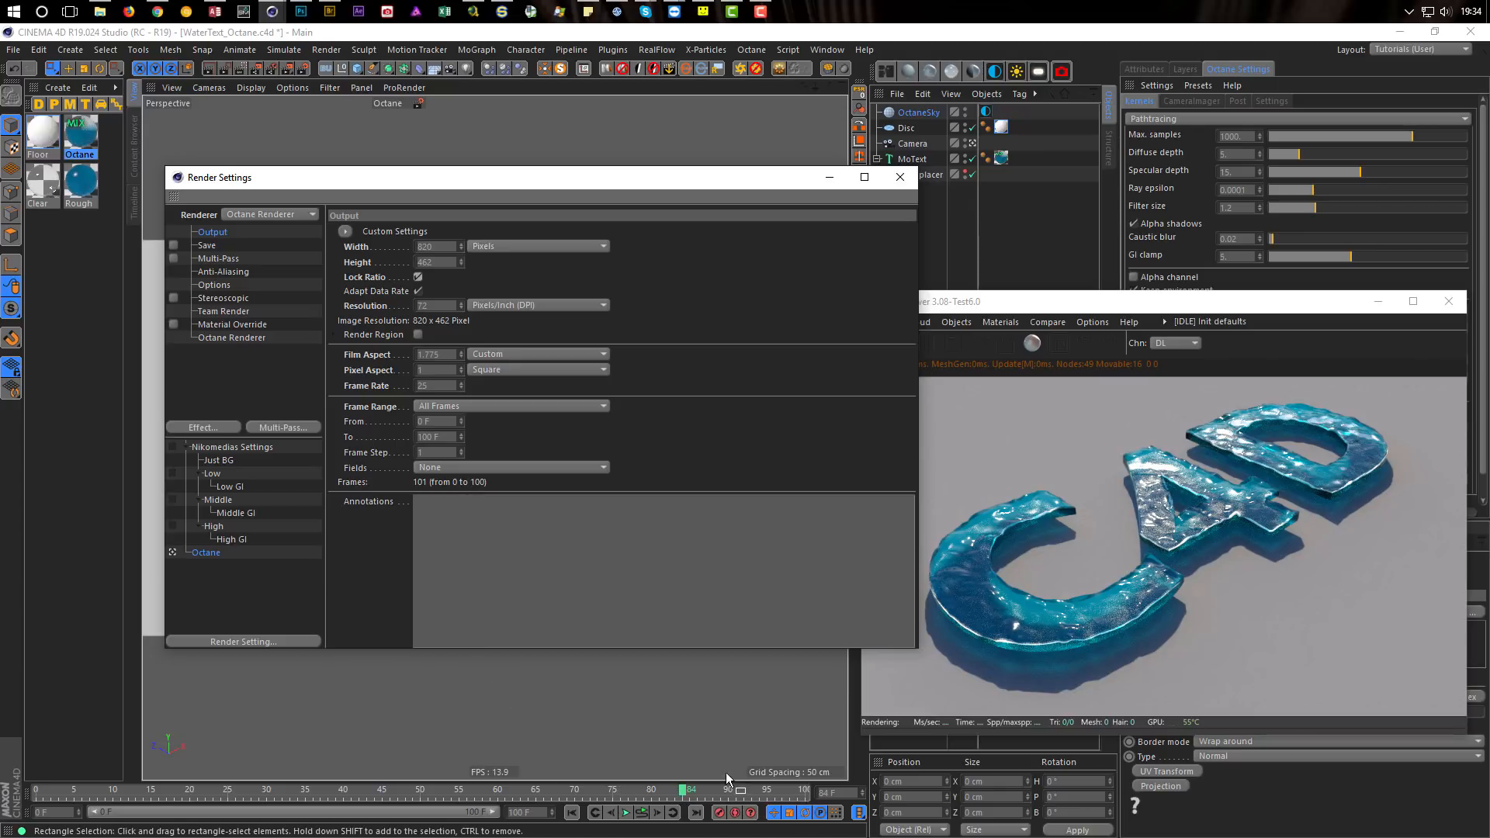
Step: Render all frames to the Picture Viewer, continuing without saving the images to a file
click(1062, 305)
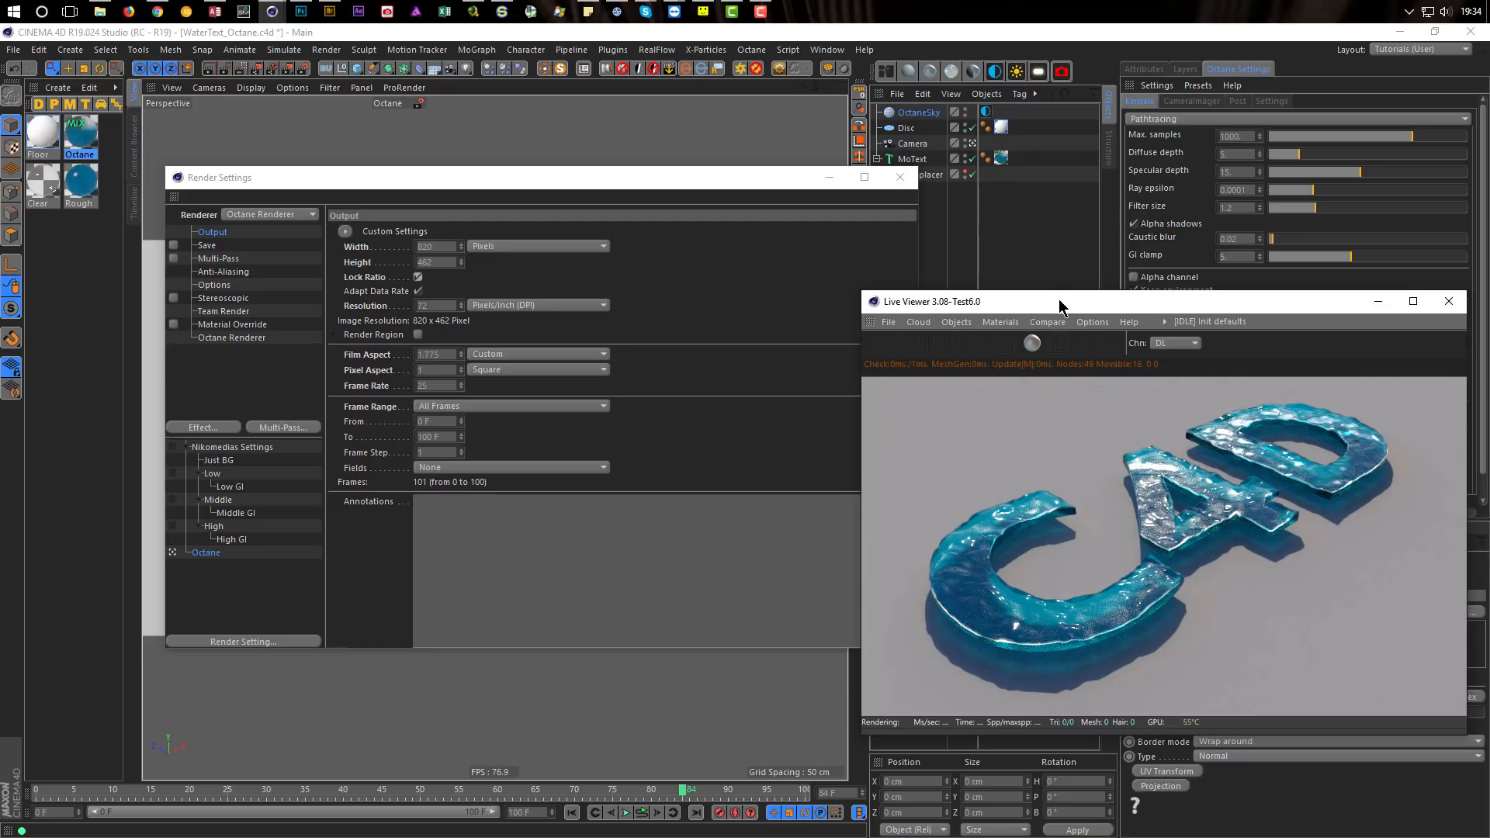
key(shift+r)
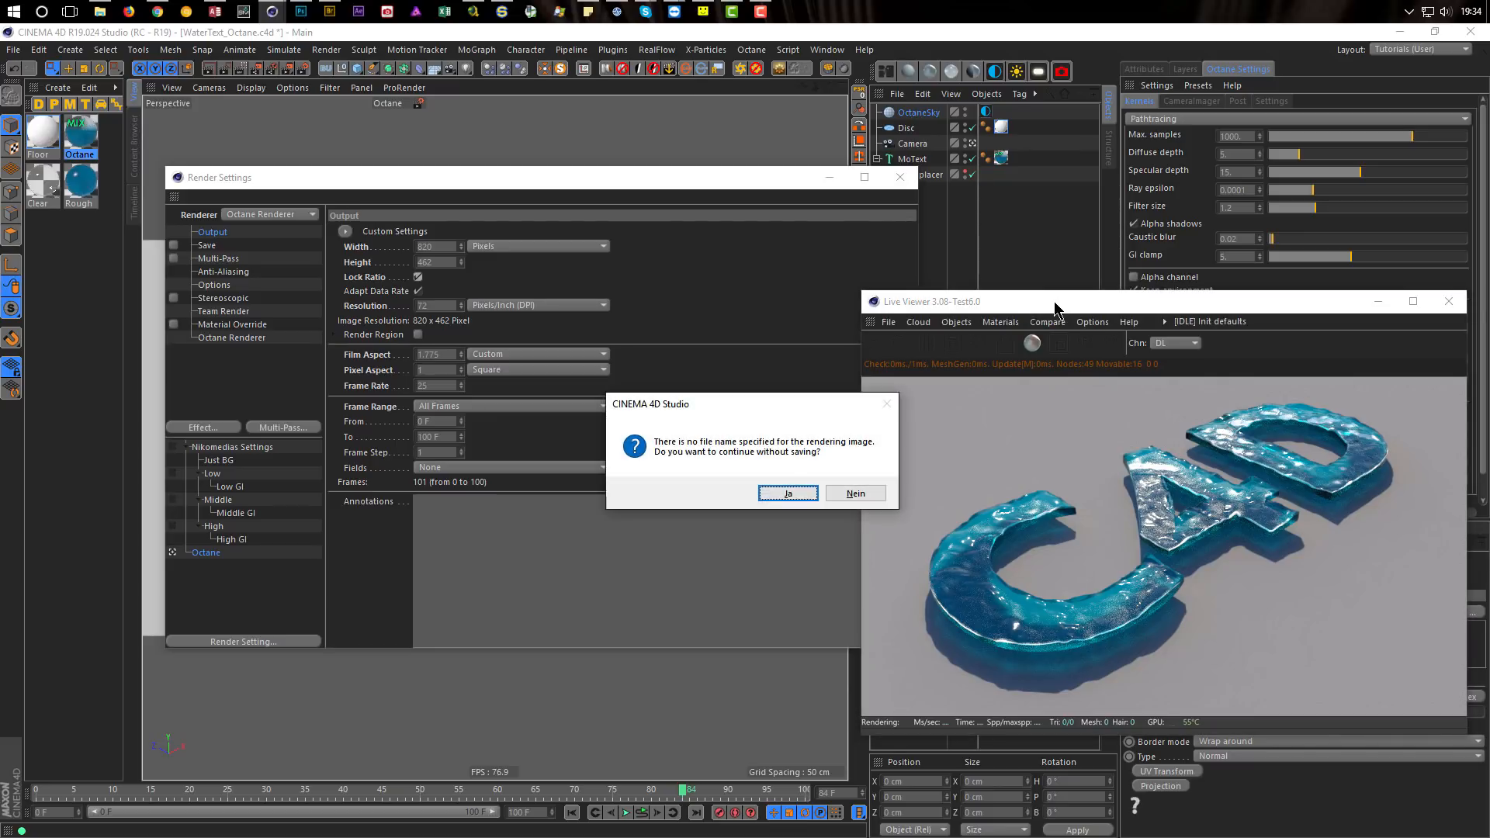
click(786, 493)
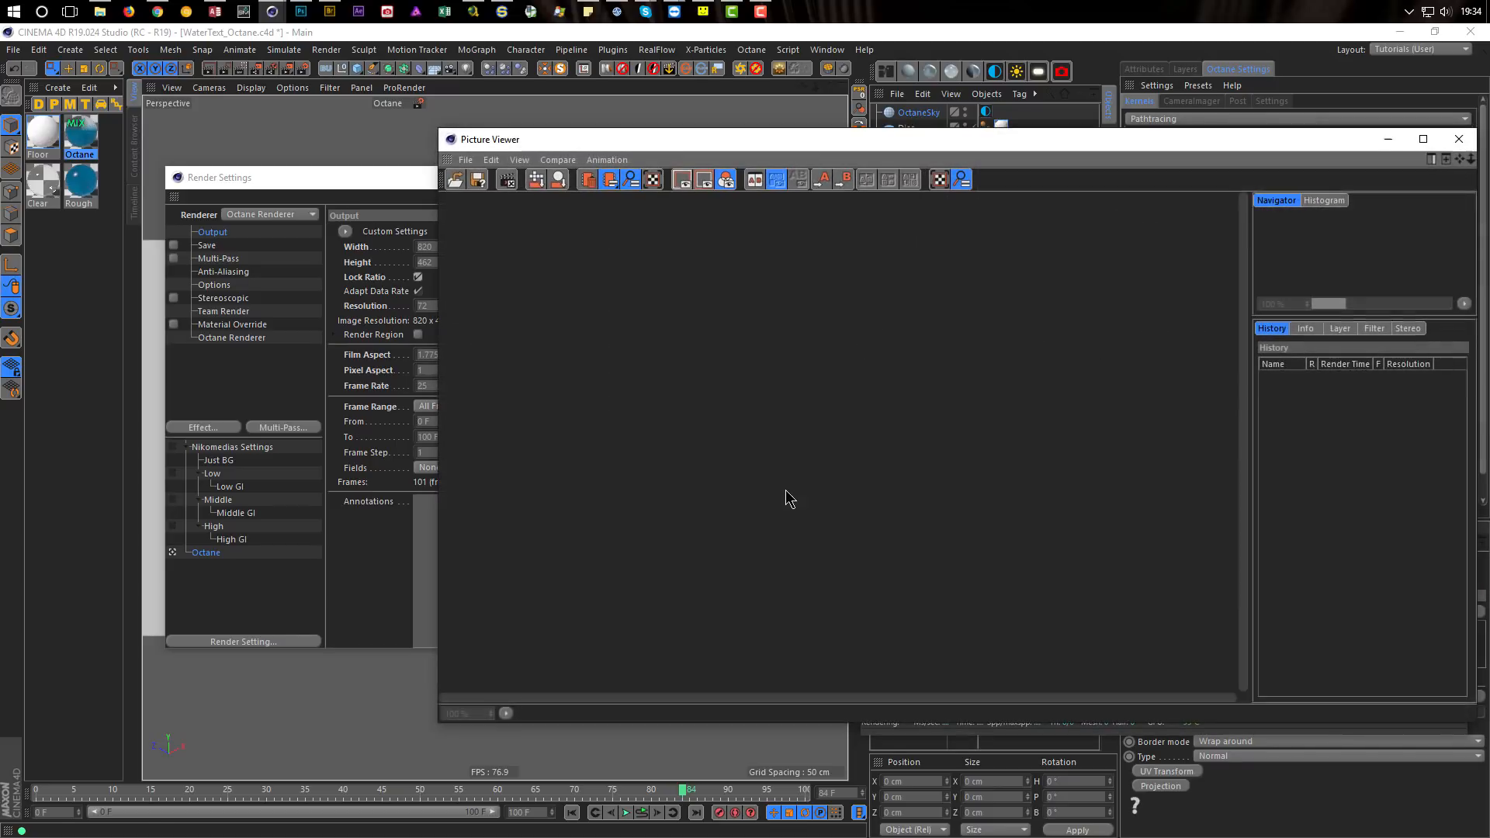
drag(483, 146, 627, 223)
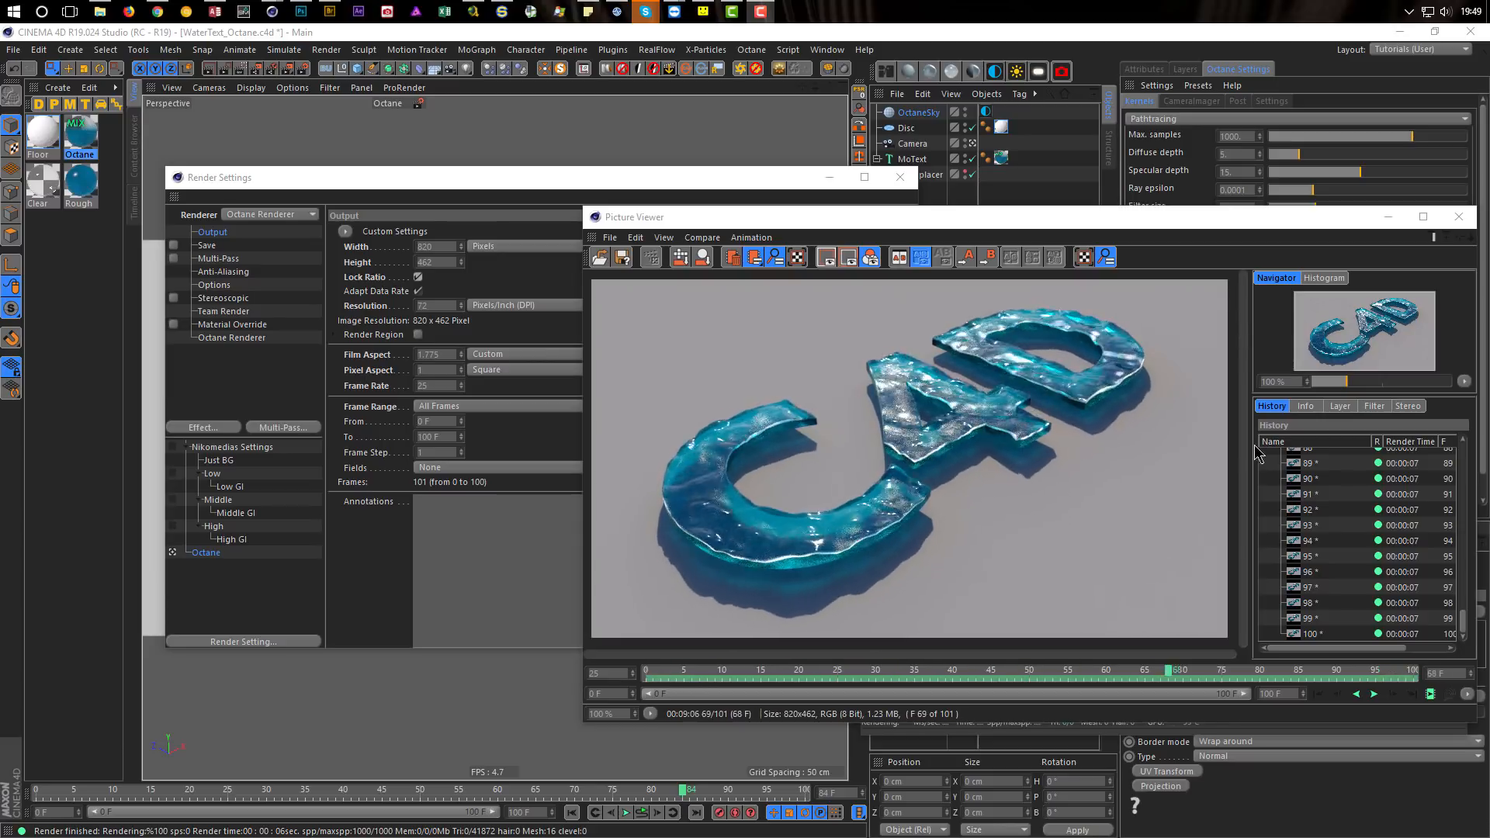
Step: Enable the image filter on the rendered animation in the Picture Viewer
click(1370, 406)
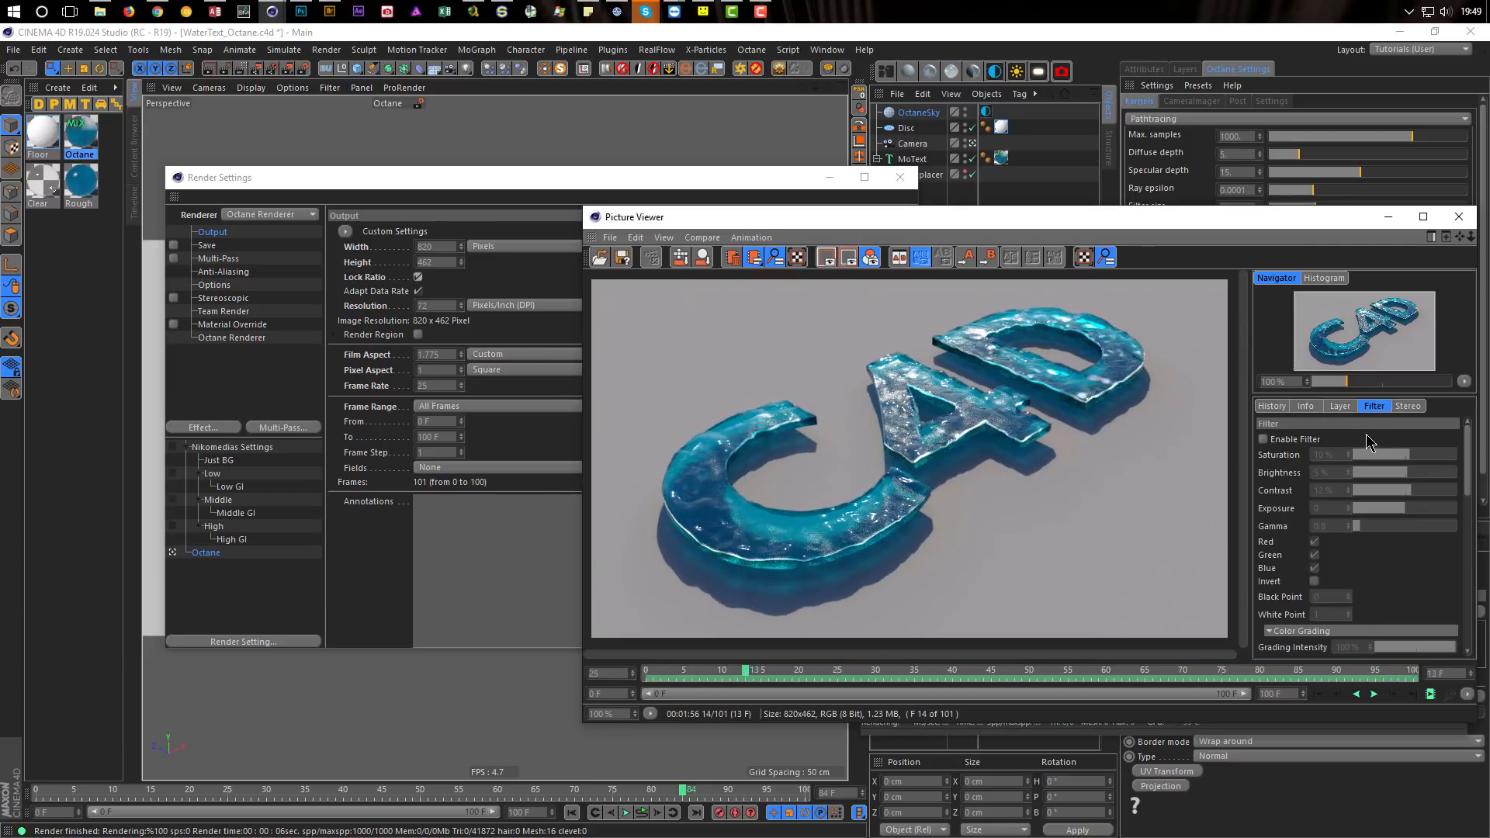
click(1263, 439)
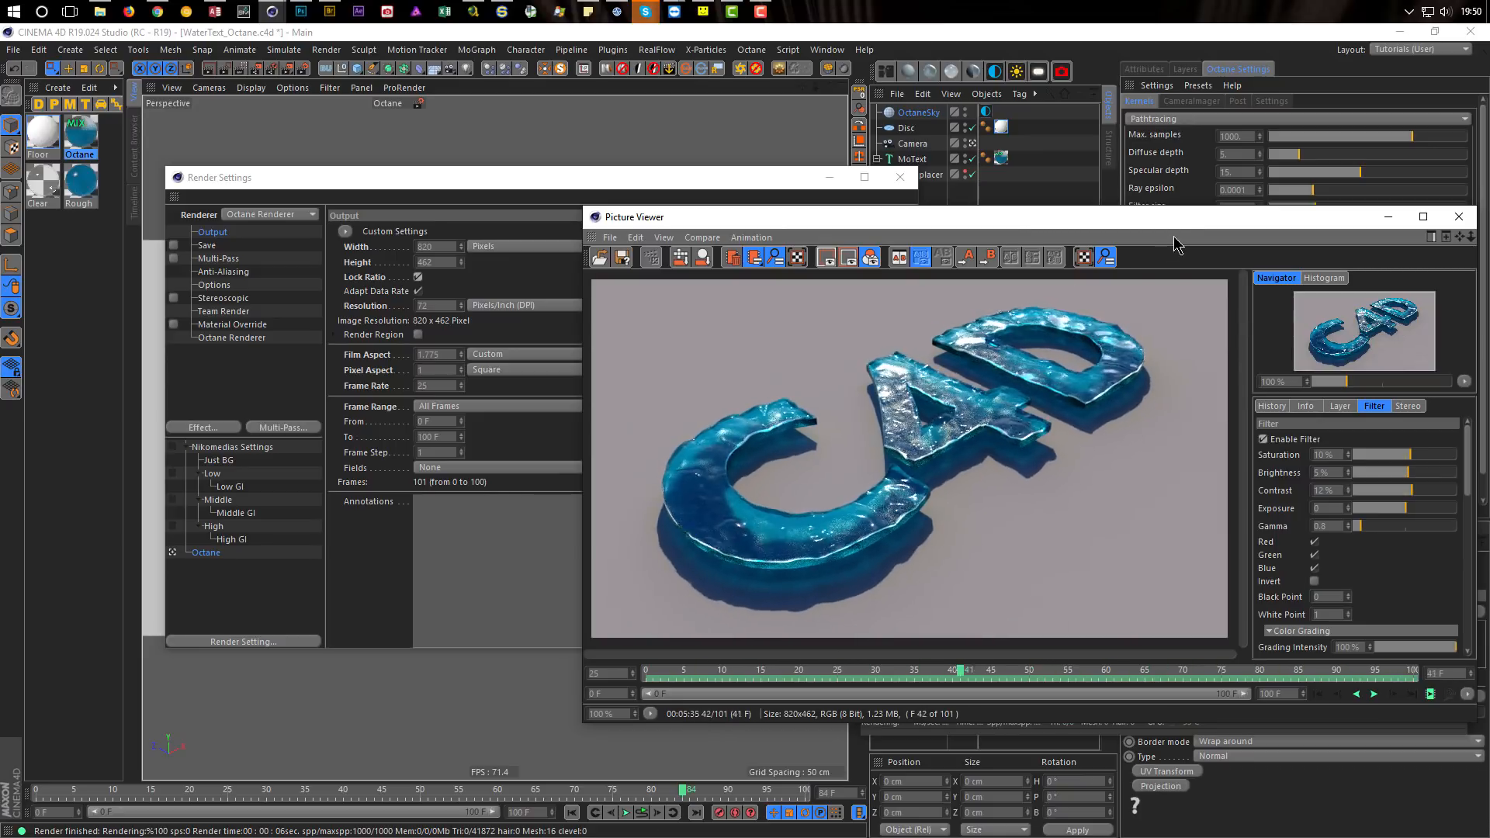
drag(1145, 218, 1115, 202)
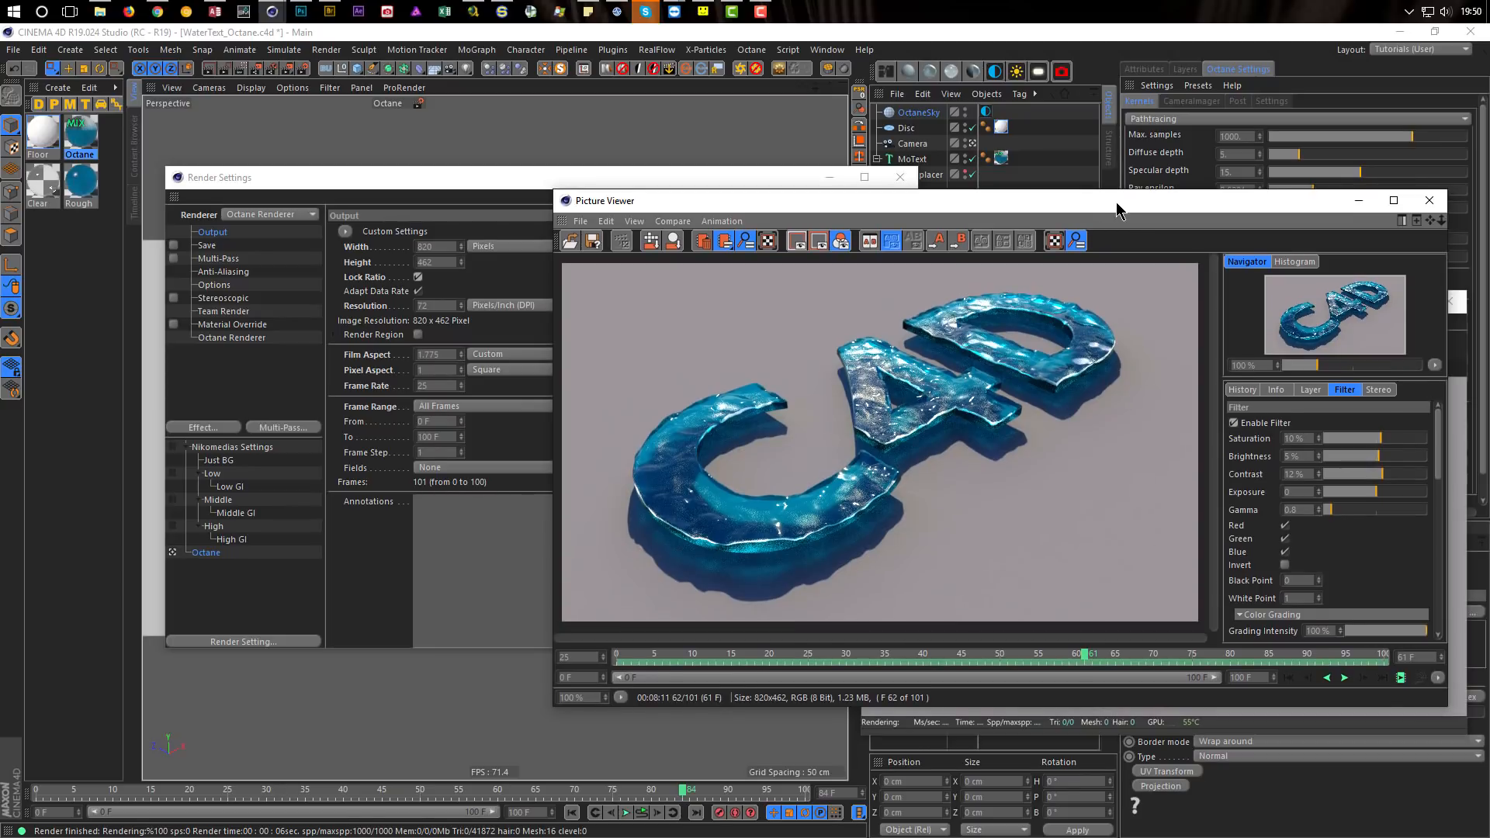